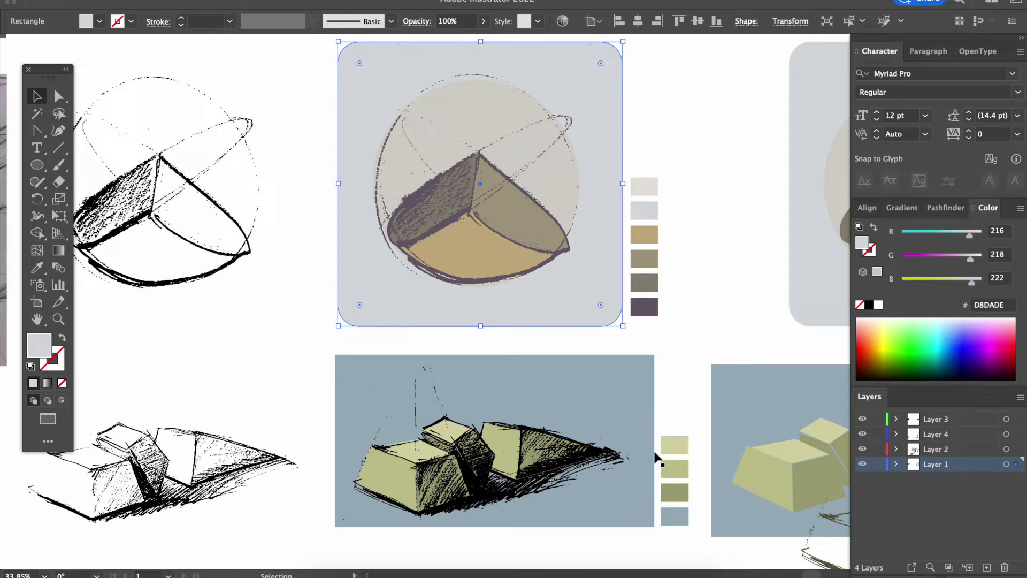
Step: Examine the sketch photos, their traced line drawings and the coloured sphere, block and rock versions with their colour palettes
scroll(656, 453, "left", 10)
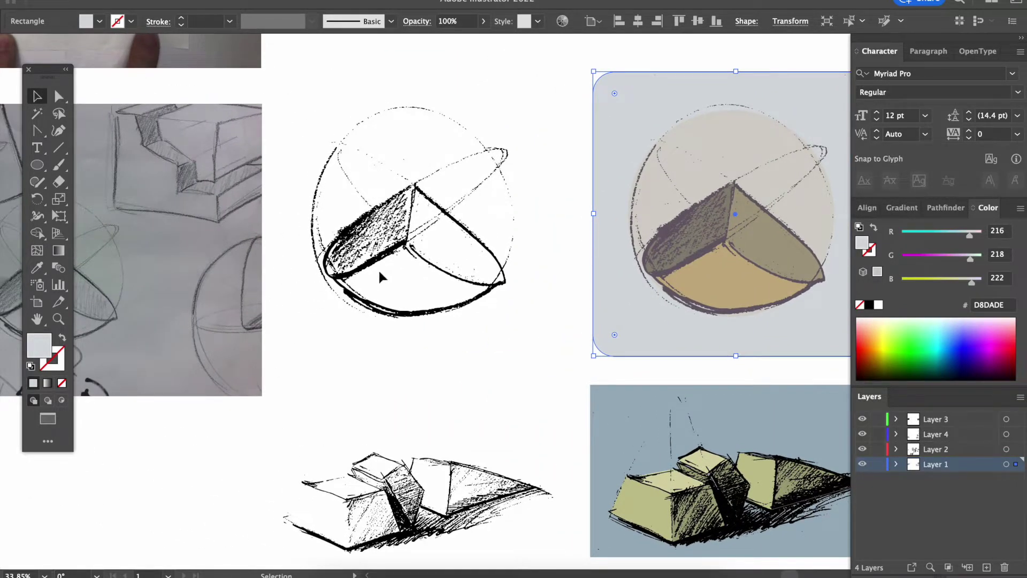
scroll(379, 268, "left", 8)
scroll(379, 271, "right", 10)
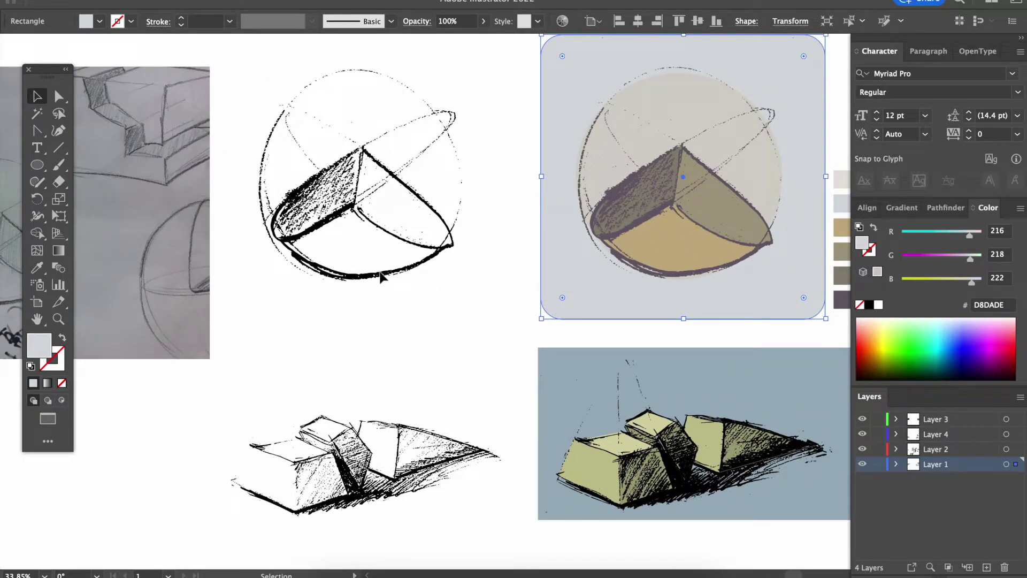
scroll(380, 275, "right", 5)
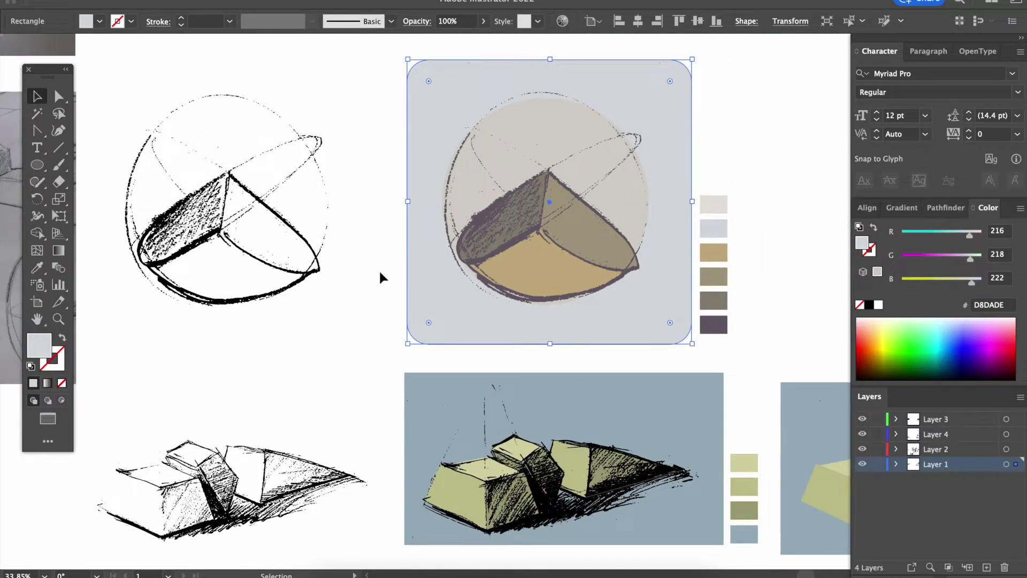
scroll(379, 274, "right", 5)
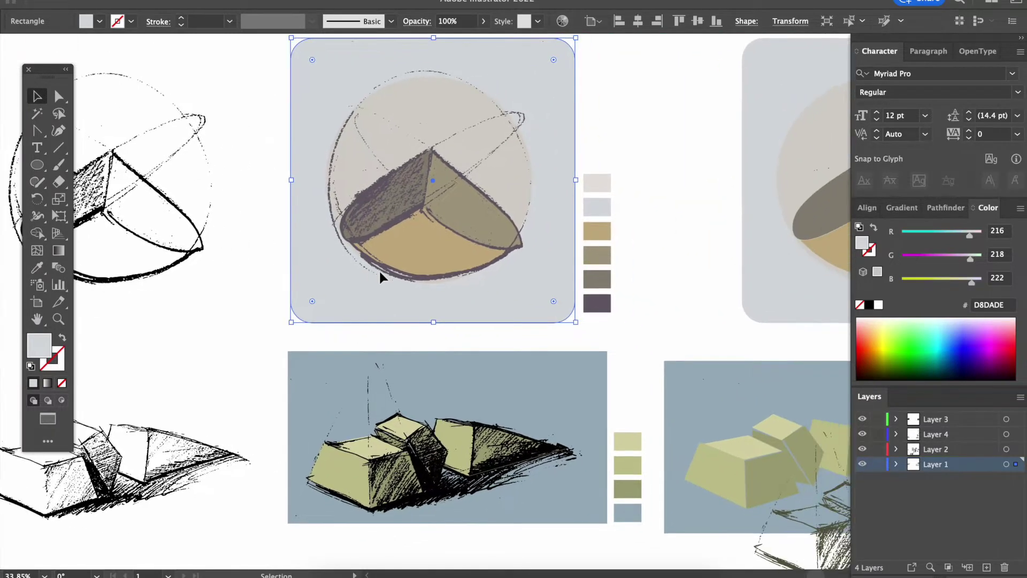
scroll(379, 273, "up", 3)
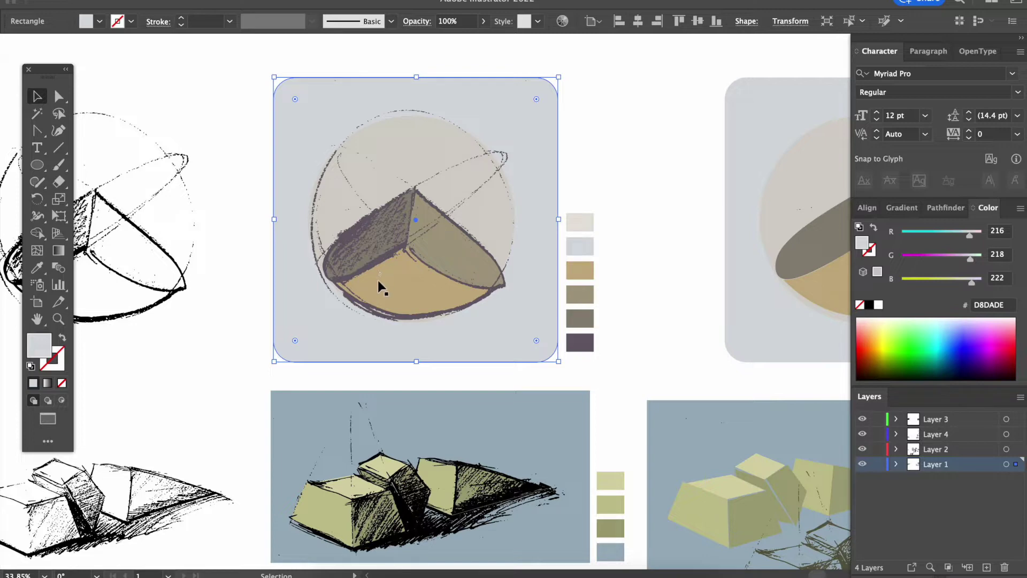
scroll(376, 313, "down", 5)
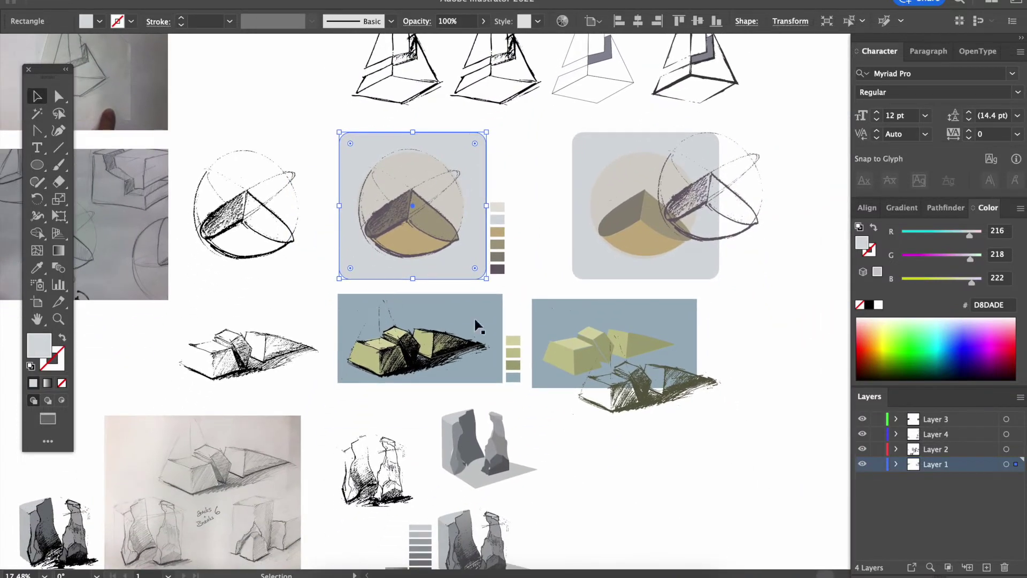
scroll(481, 289, "down", 5)
scroll(479, 281, "up", 5)
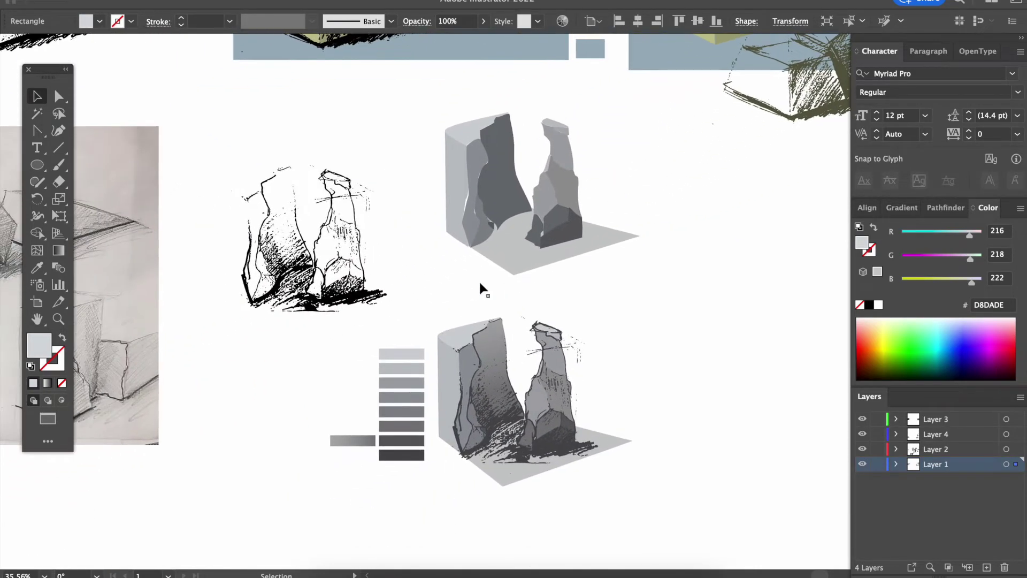
scroll(480, 292, "down", 1)
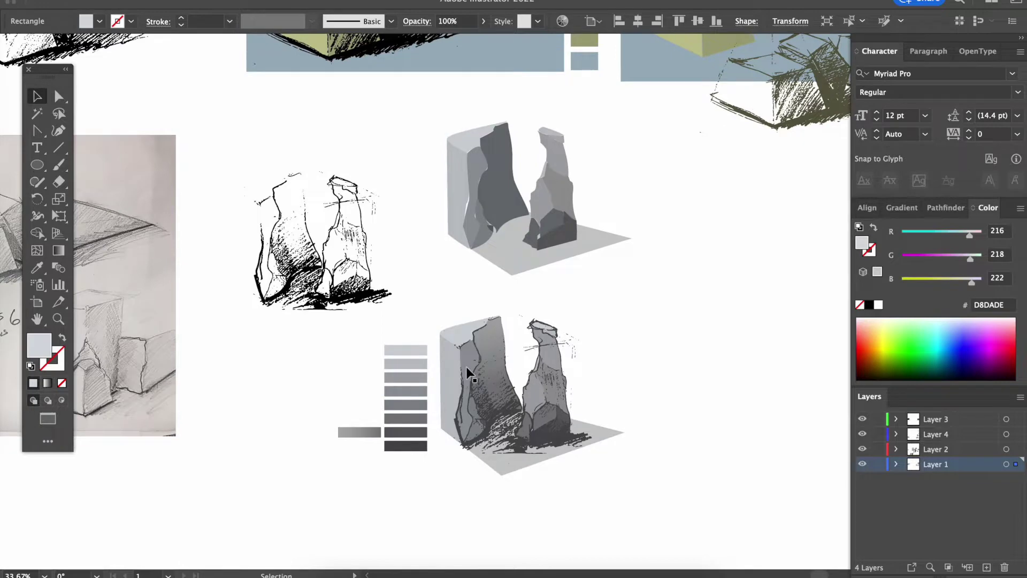
scroll(454, 423, "down", 3)
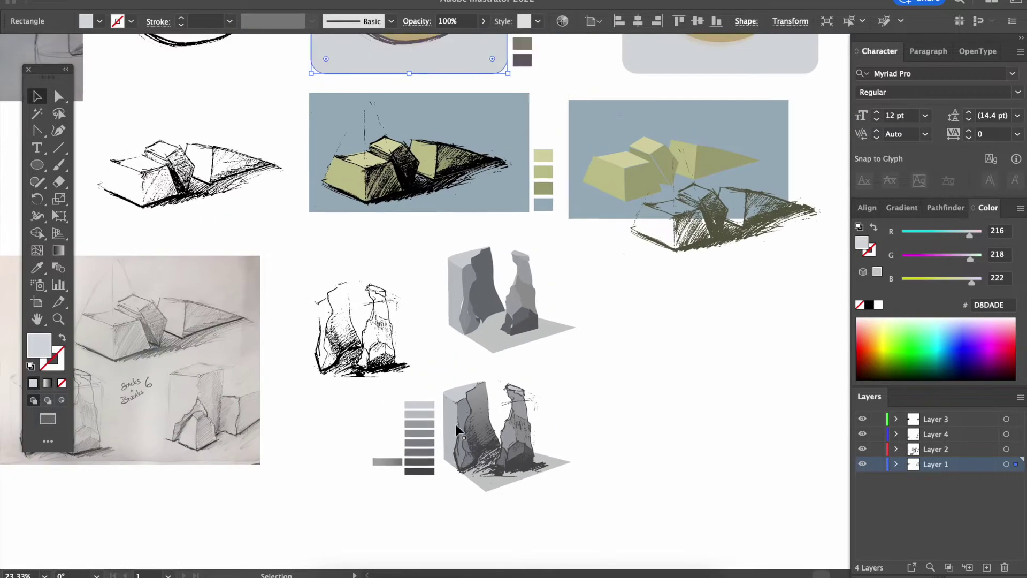
scroll(456, 427, "up", 4)
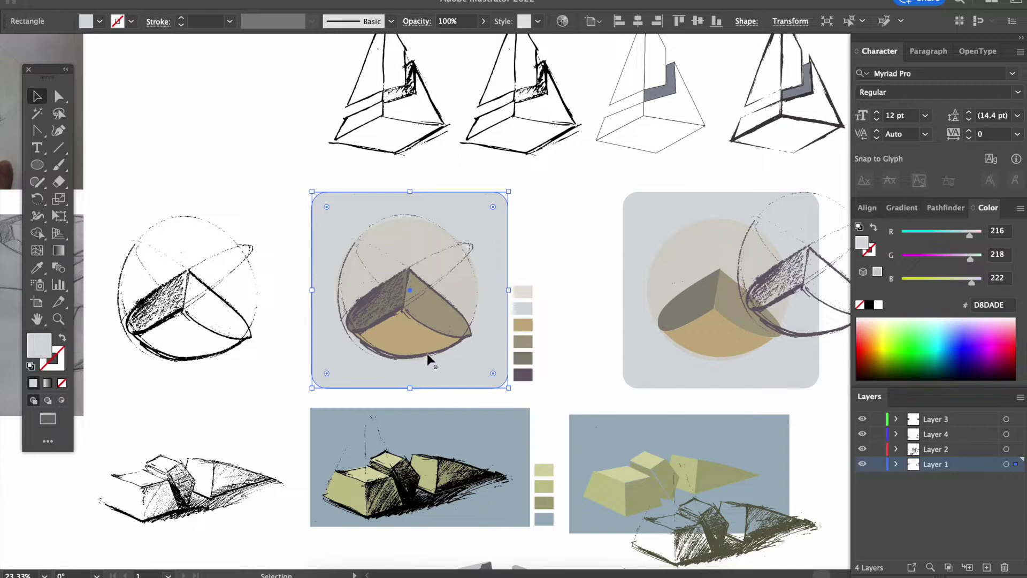
scroll(429, 394, "down", 1)
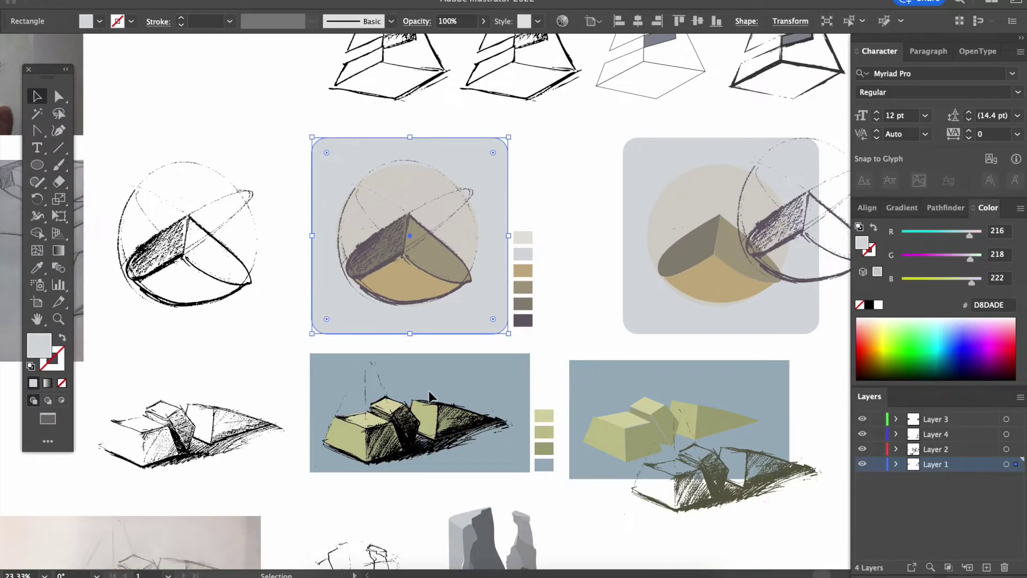
scroll(429, 391, "up", 3)
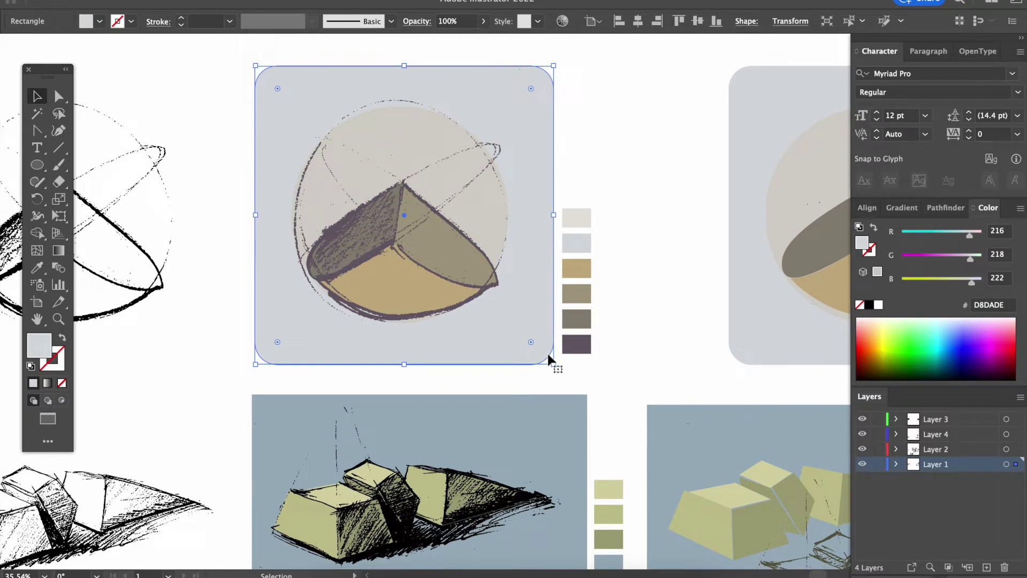
scroll(548, 355, "down", 5)
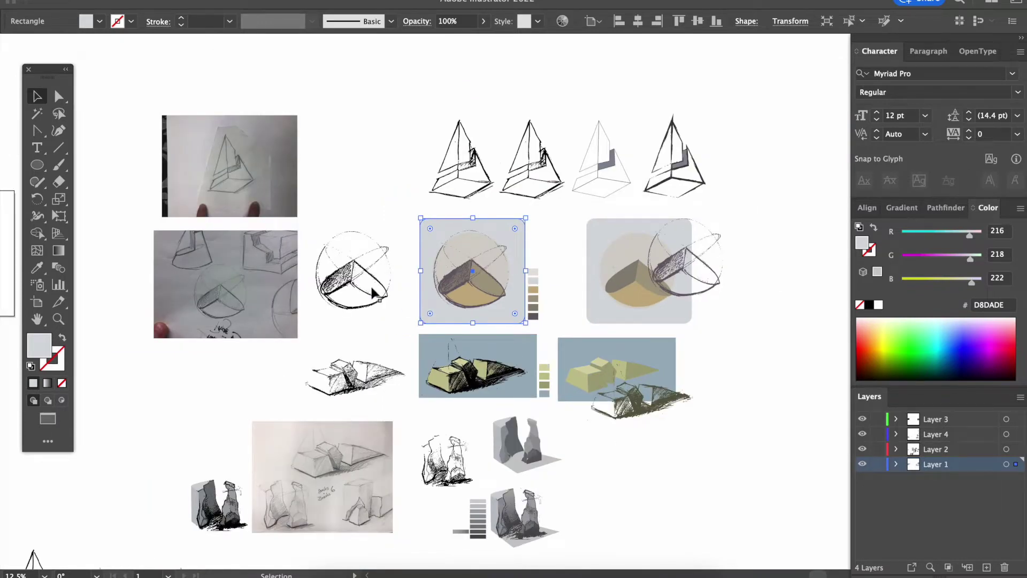
scroll(371, 287, "up", 4)
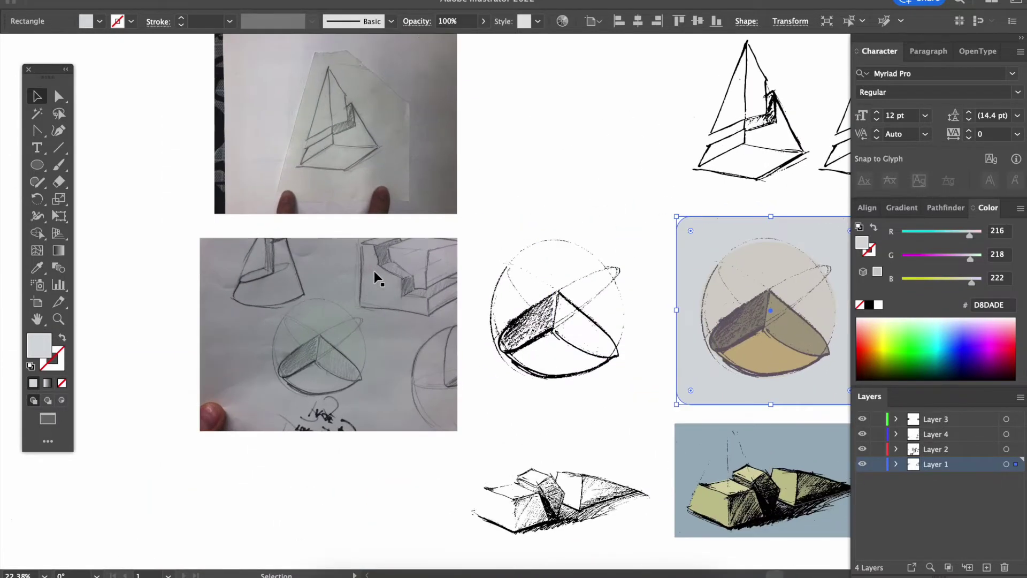
scroll(374, 270, "up", 1)
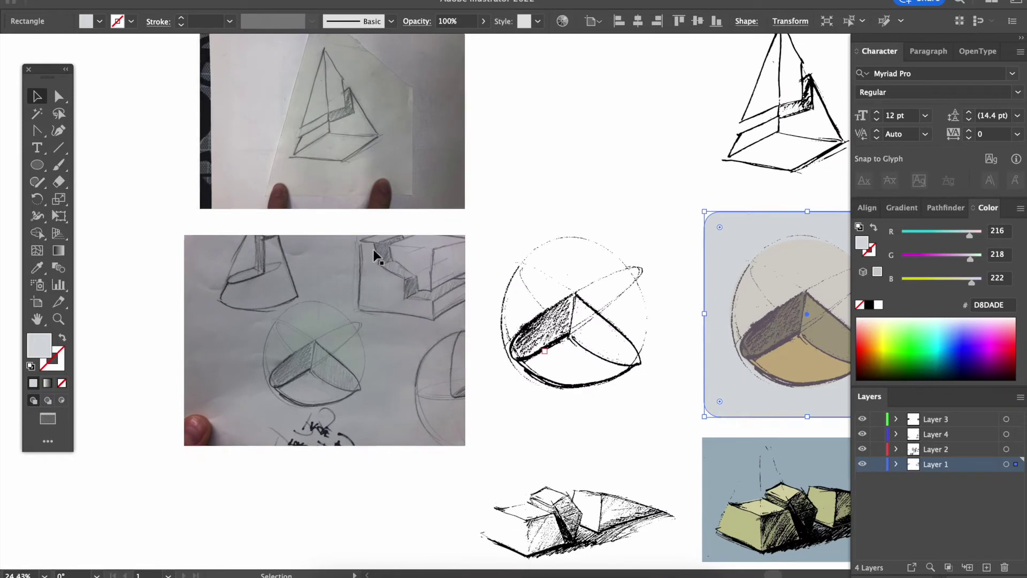
scroll(377, 257, "down", 3)
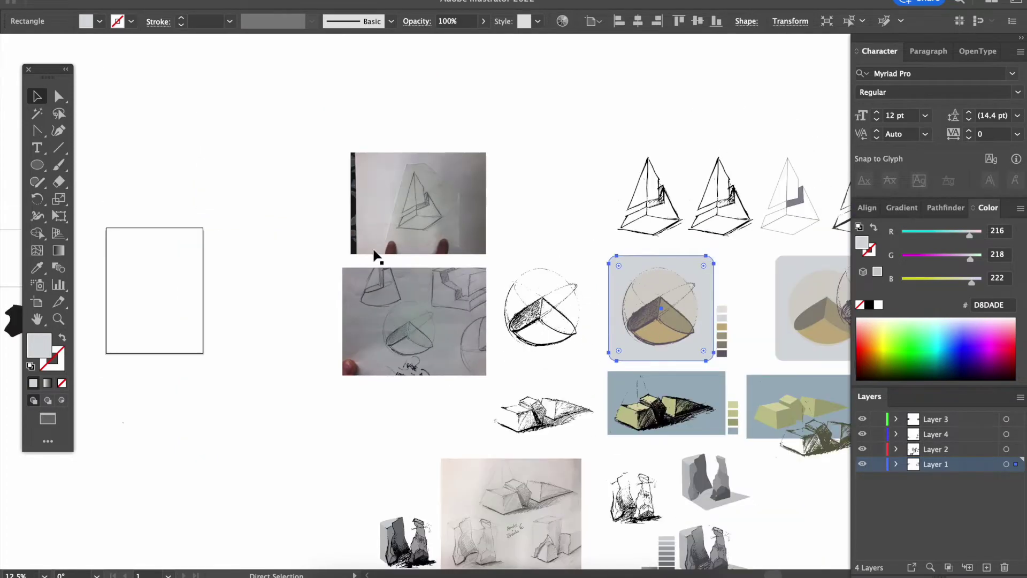
scroll(377, 256, "up", 3)
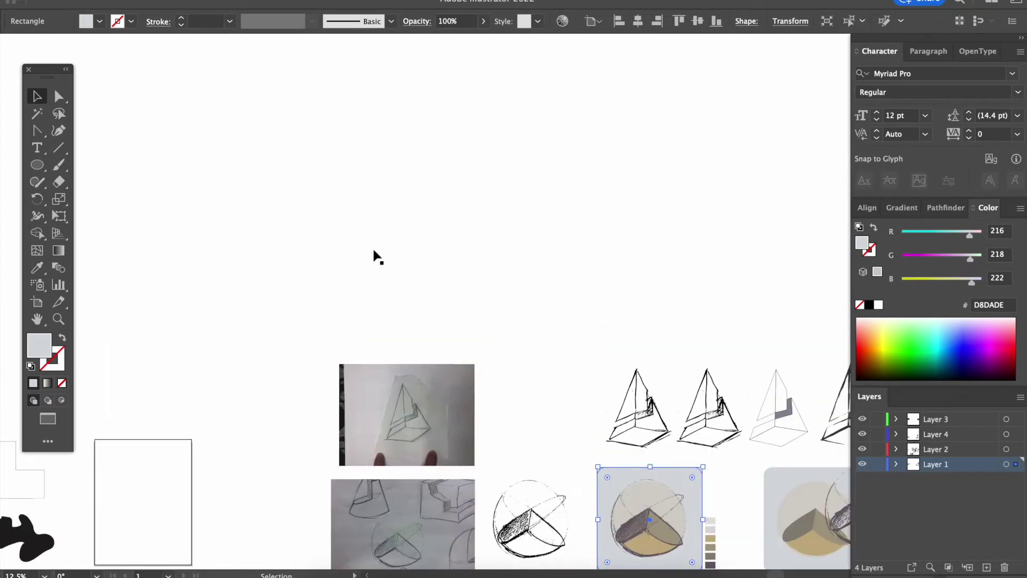
Step: Switch to Finder and preview the sketch photos IMG_3764.JPG to IMG_3767.JPG in the Drawings folder
key("ctrl+Up")
left_click(838, 169)
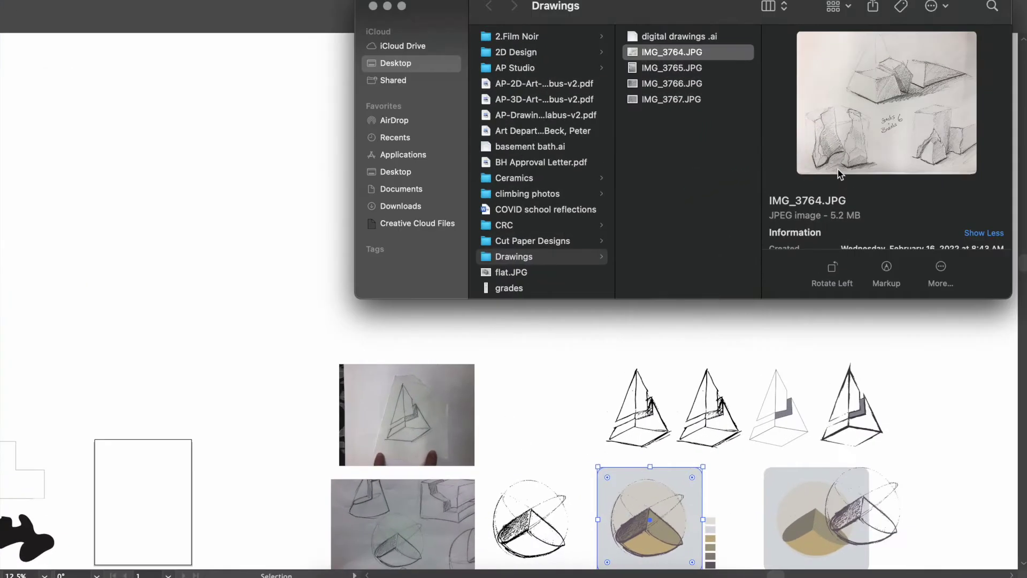
key("Down")
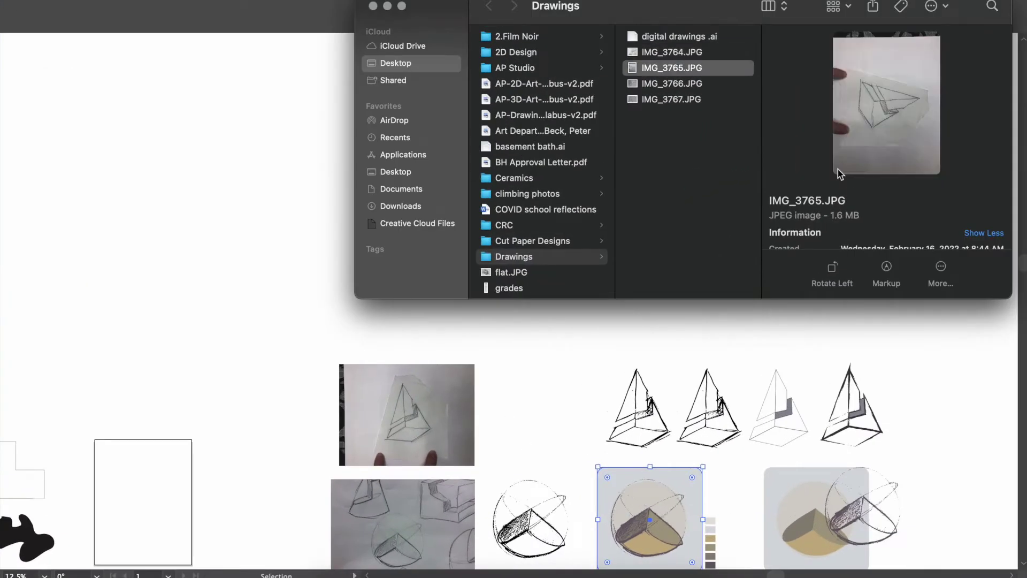
key("Up")
key("space")
key("Down")
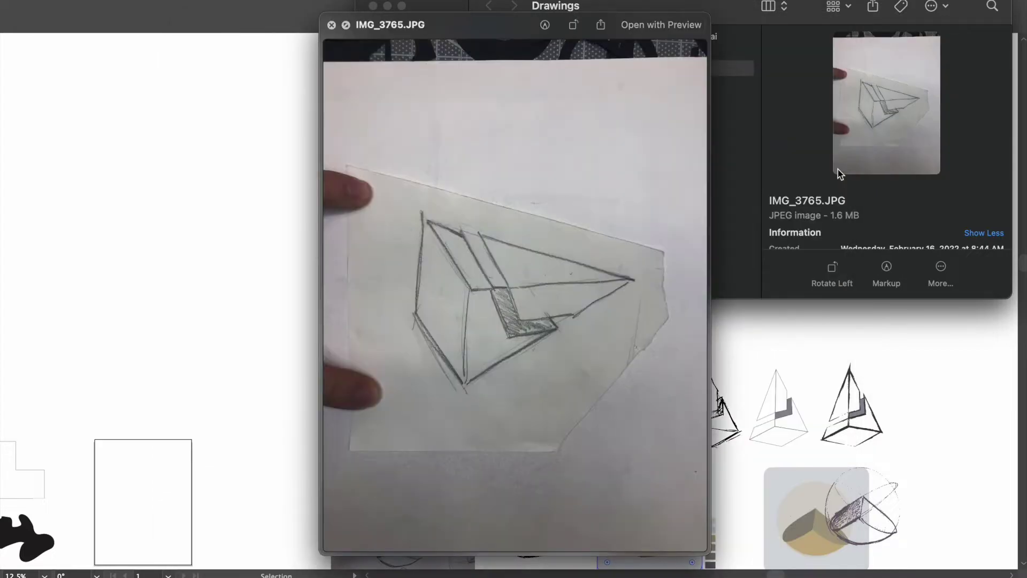
key("Down")
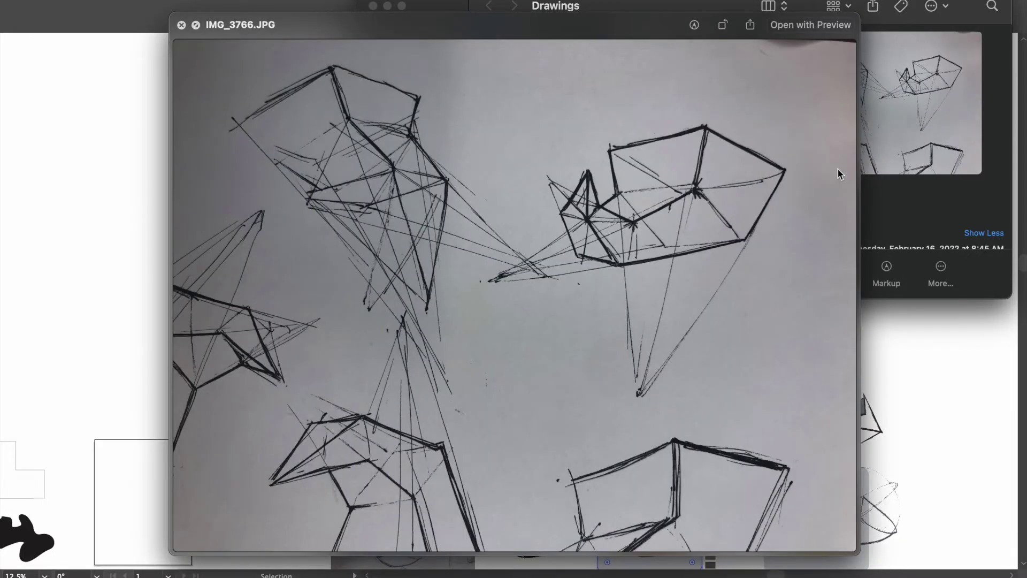
key("space")
key("Down")
key("space")
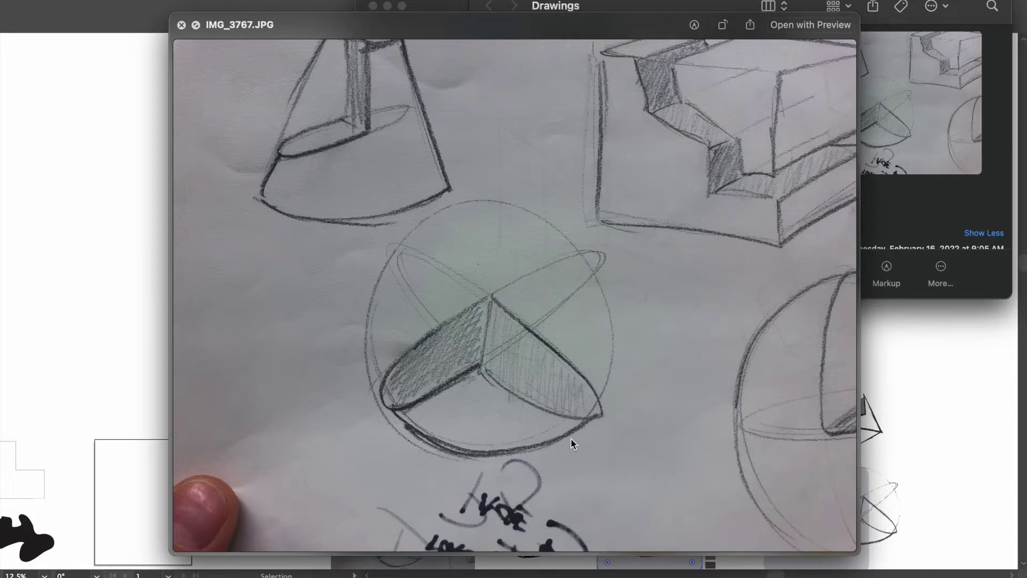
key("space")
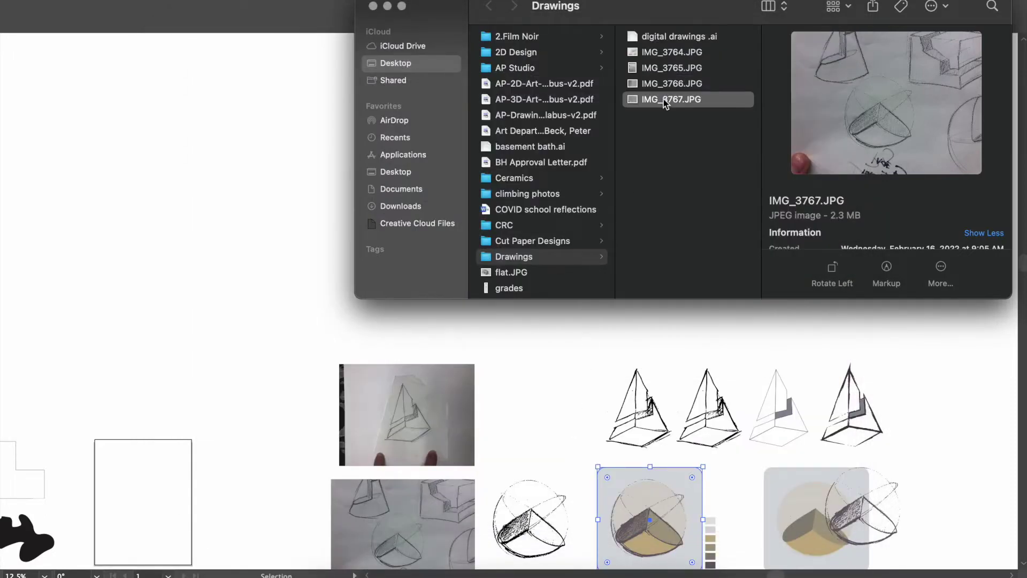
Step: Place IMG_3767.JPG from Finder into the Illustrator document and move it to the empty area above the existing sketches
left_click_drag(664, 98, 239, 249)
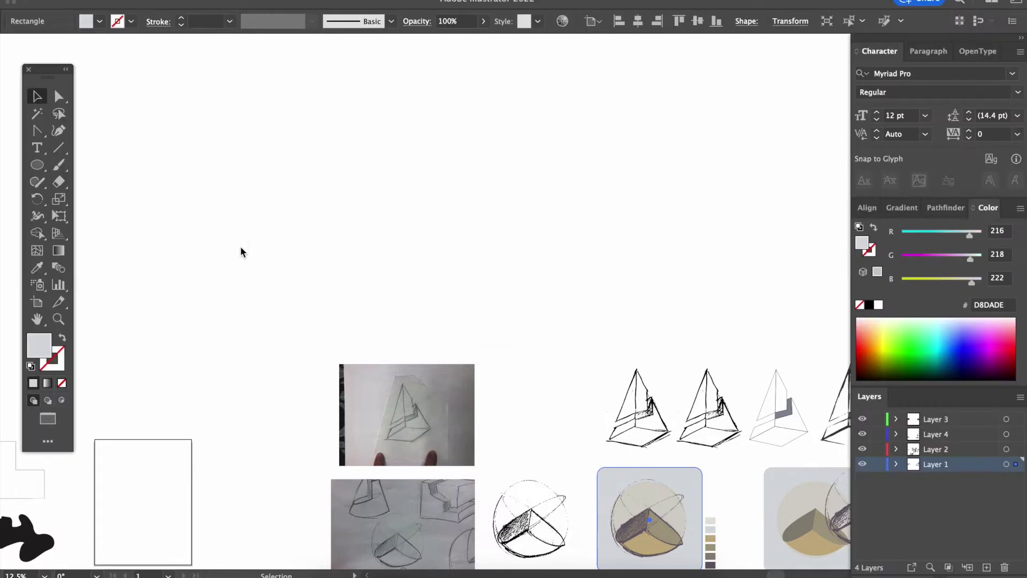
key("super+minus")
key("super+minus")
key("super+minus")
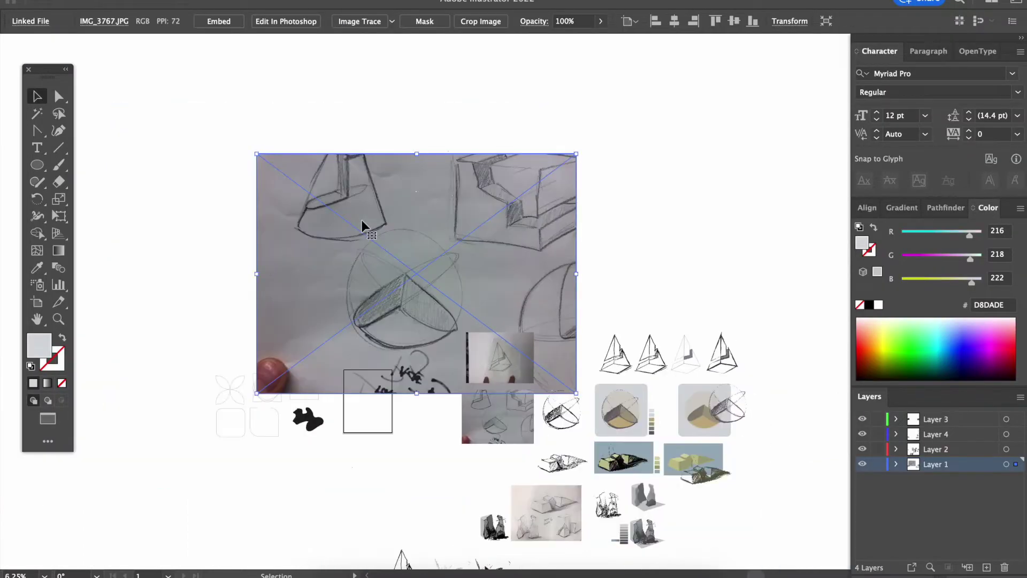
scroll(589, 274, "right", 3)
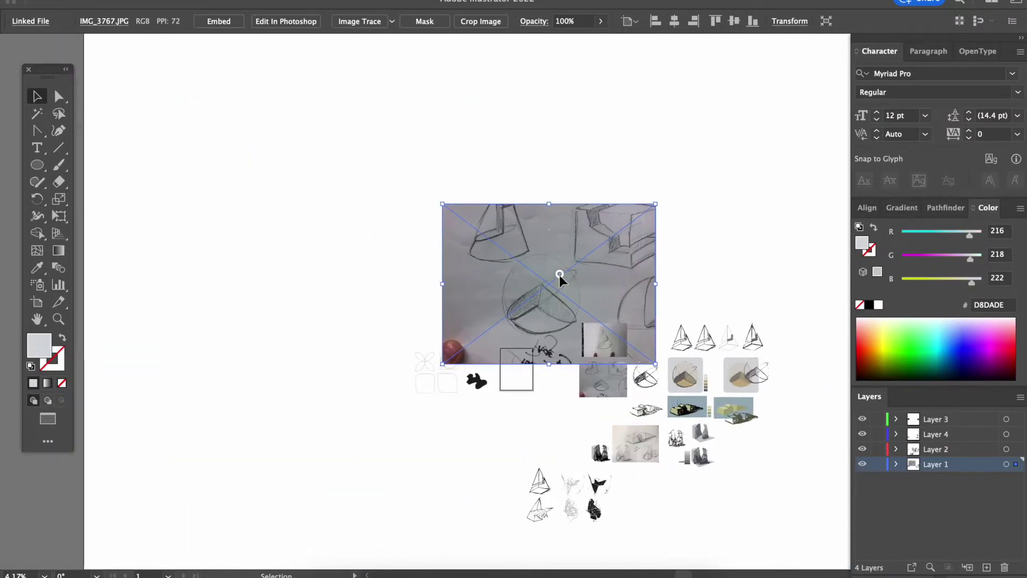
left_click_drag(560, 275, 554, 222)
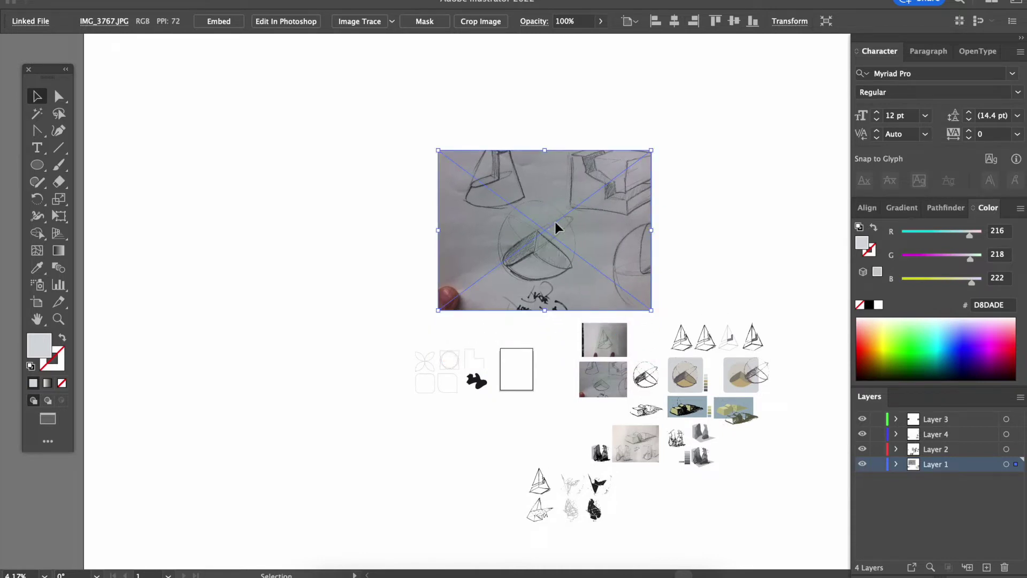
Step: Scale the placed photo down proportionally to about the size of the other sketch photos
key("super+equal")
scroll(555, 221, "right", 3)
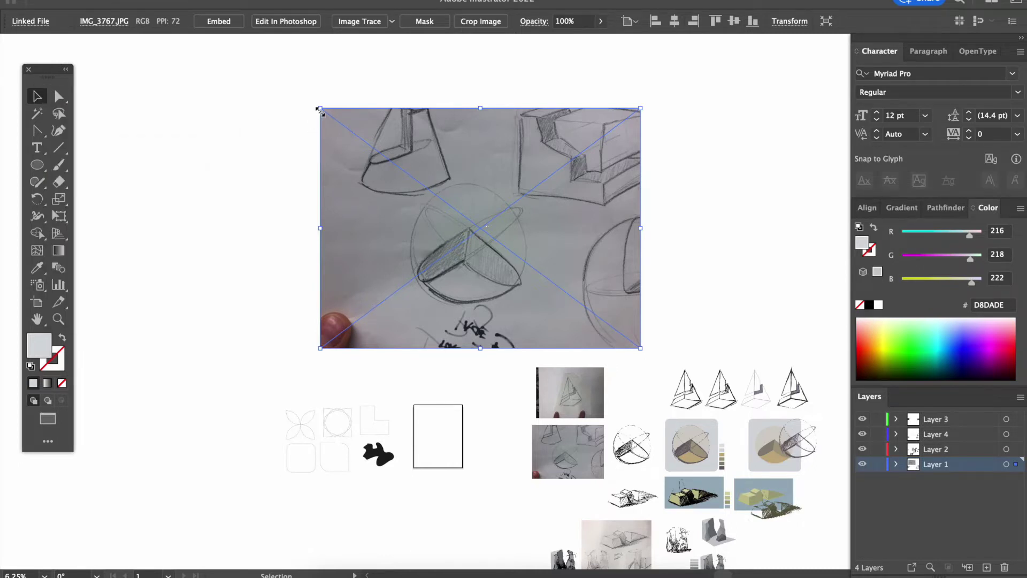
left_click_drag(320, 108, 573, 279)
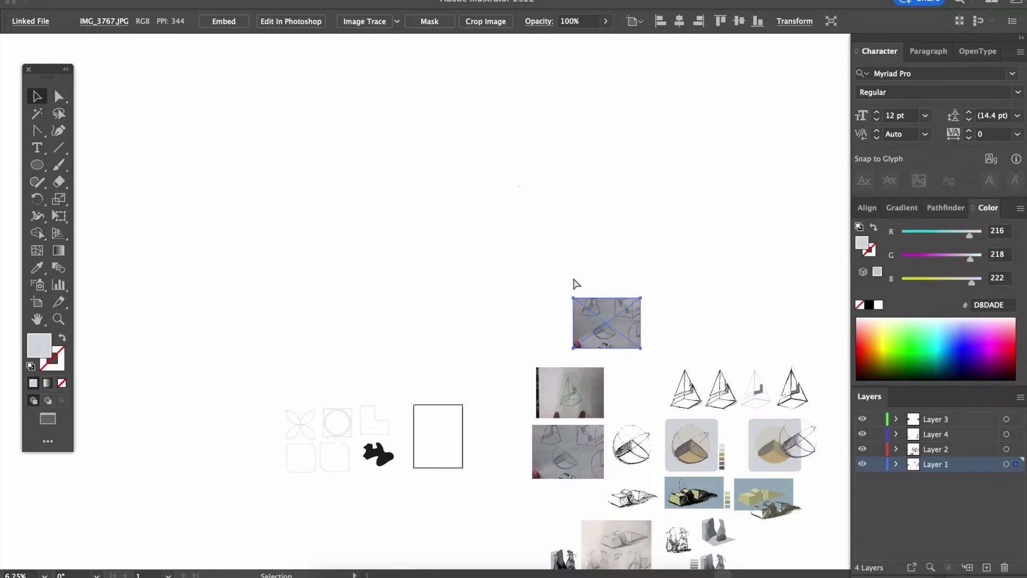
Step: Move the resized photo left so it sits directly above the pyramid sketch photo
scroll(572, 278, "up", 5)
scroll(572, 278, "right", 4)
scroll(573, 278, "down", 3)
left_click_drag(573, 281, 480, 280)
scroll(422, 291, "down", 5)
scroll(423, 291, "left", 5)
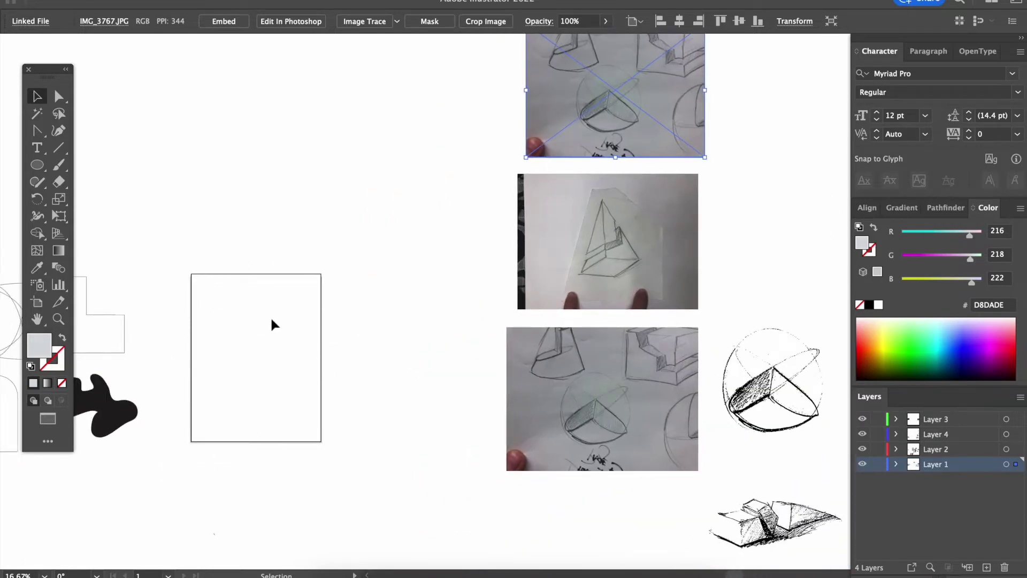
Step: Nudge the top photo slightly left to line it up with the column of sketch photos below
scroll(271, 321, "up", 3)
scroll(272, 321, "right", 2)
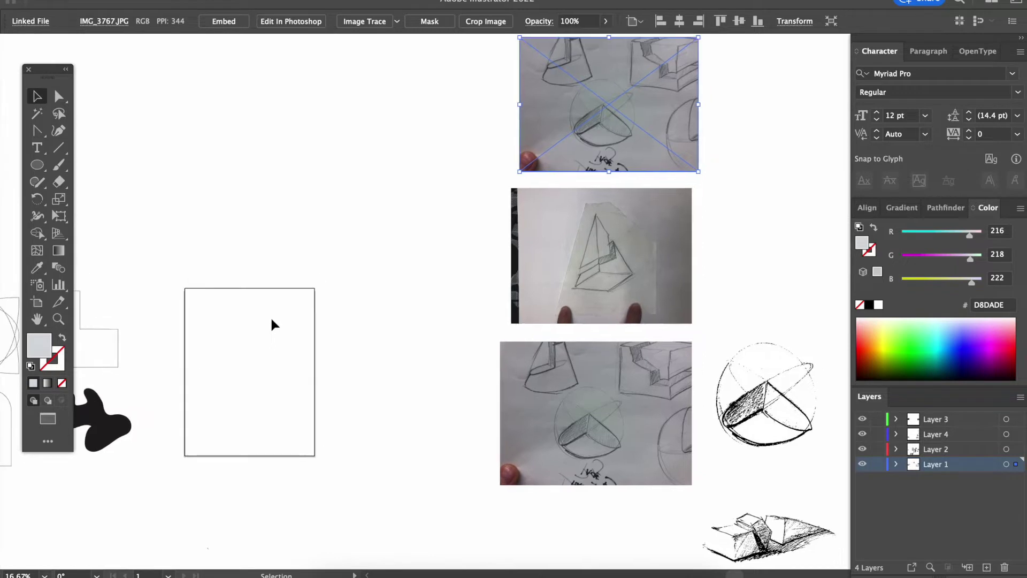
scroll(272, 320, "up", 3)
scroll(271, 321, "right", 4)
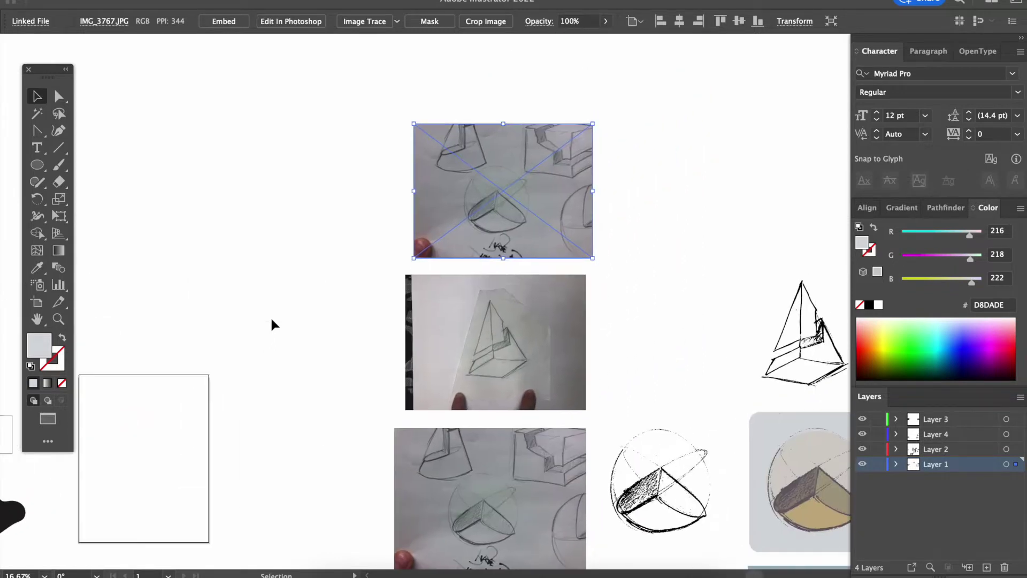
scroll(127, 491, "up", 2)
scroll(126, 491, "right", 3)
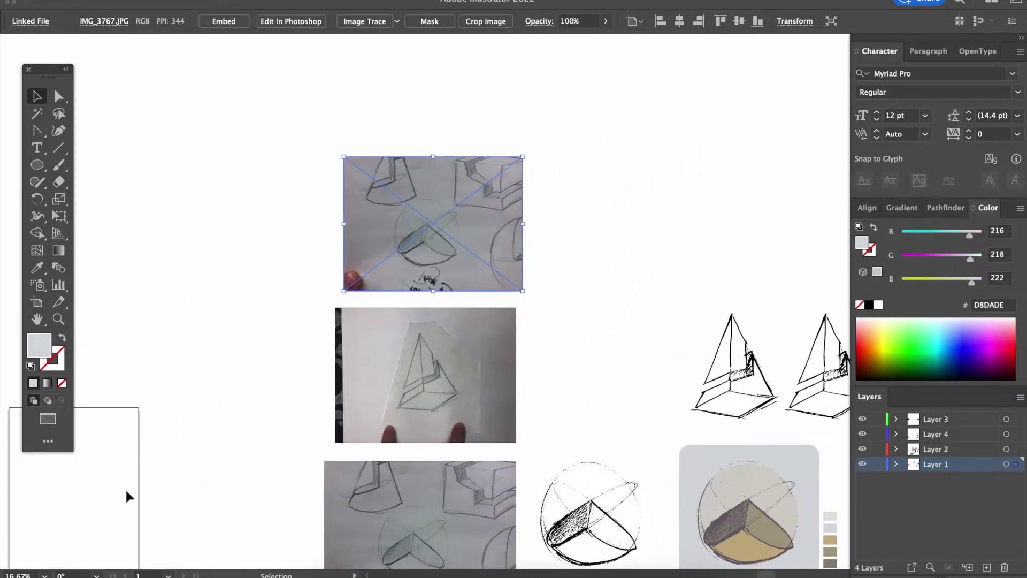
left_click_drag(436, 233, 424, 232)
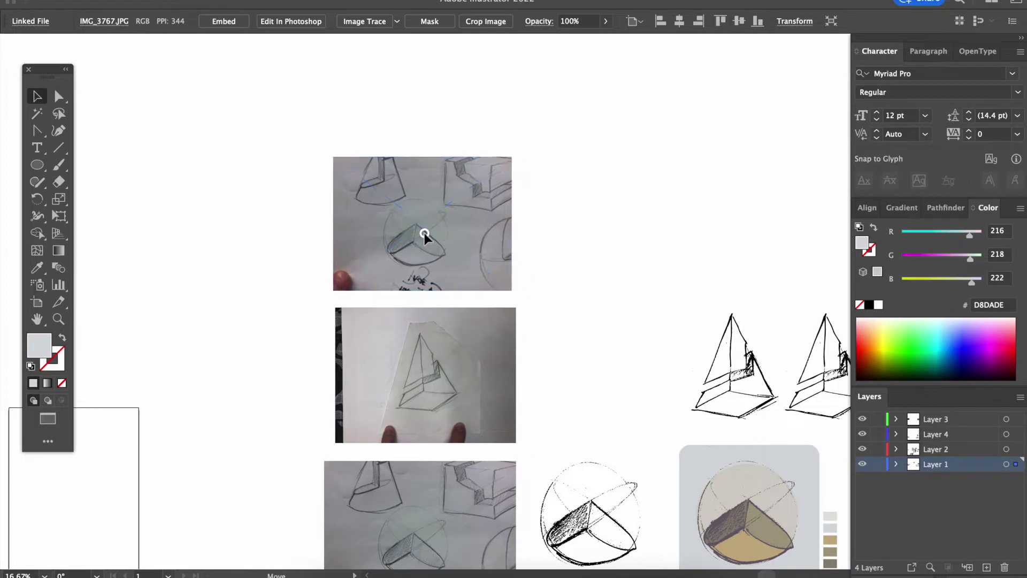
key("ctrl+minus")
key("ctrl+minus")
key("ctrl+minus")
key("ctrl+minus")
key("ctrl+minus")
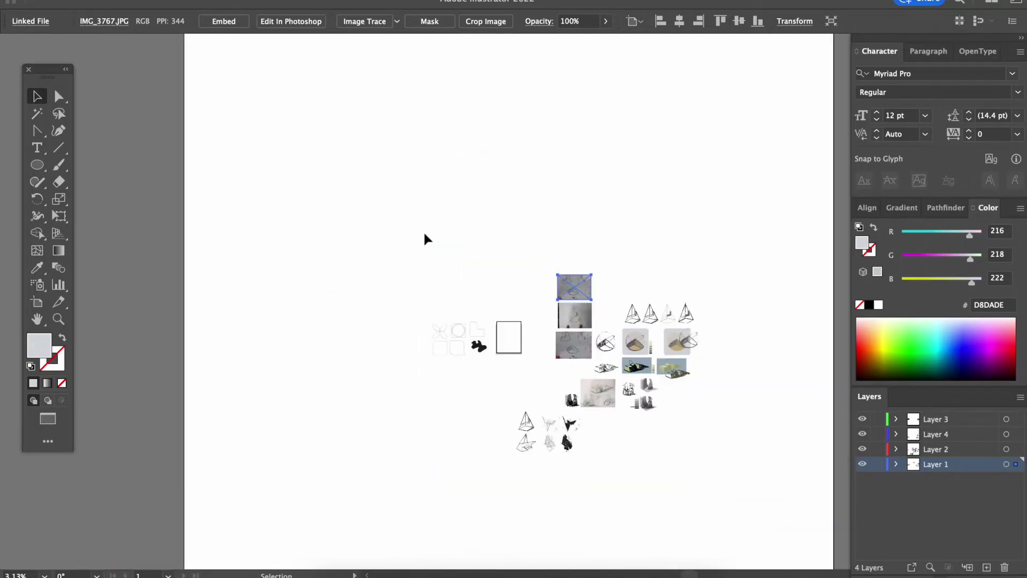
Step: Compare the sphere sketch photo with its traced black linework and its coloured version on the grey rounded square
scroll(529, 231, "right", 3)
scroll(528, 231, "up", 1)
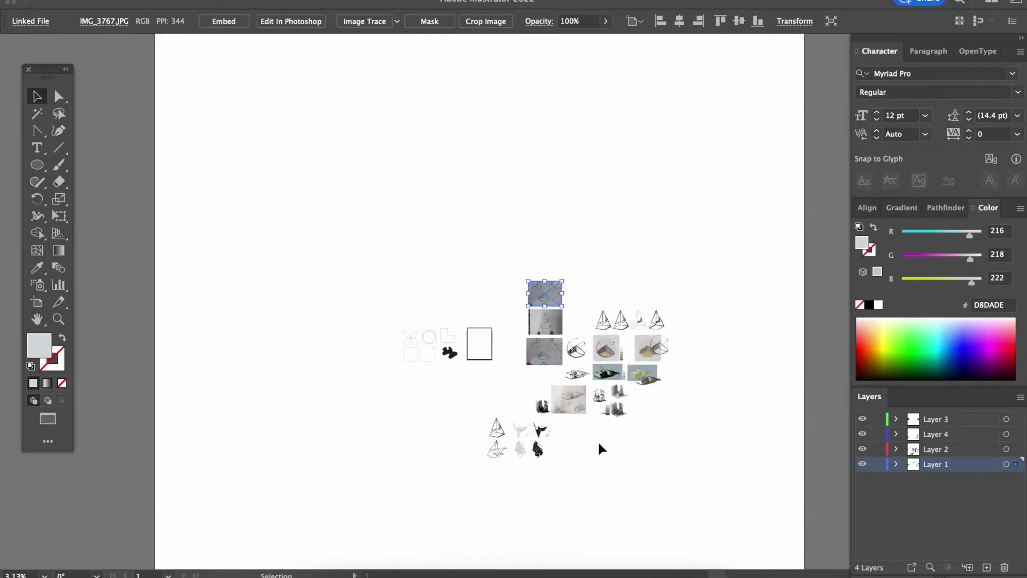
key("ctrl+plus")
key("ctrl+plus")
key("ctrl+plus")
key("ctrl+plus")
key("ctrl+plus")
key("ctrl+plus")
key("ctrl+plus")
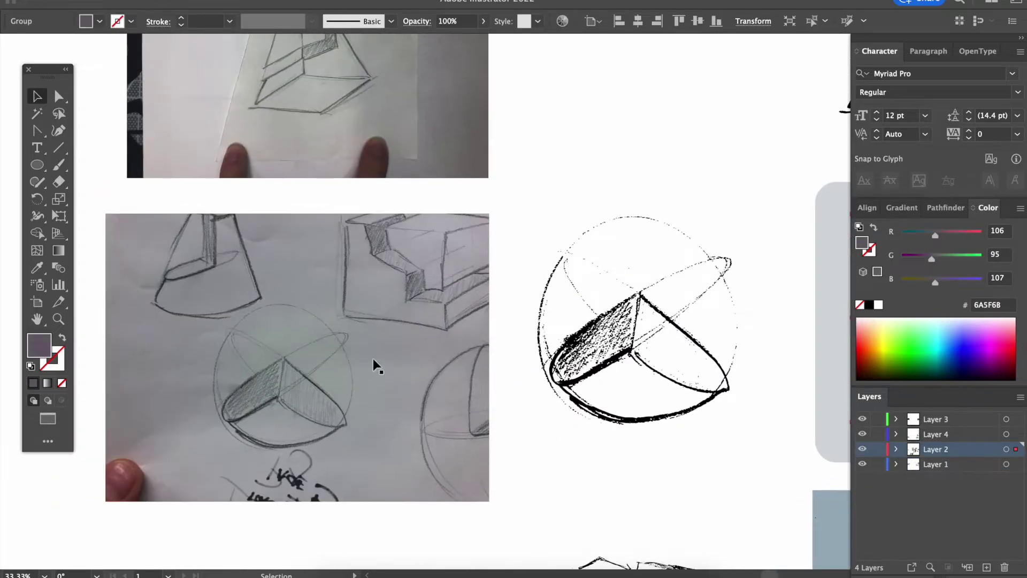
left_click(256, 396)
scroll(234, 391, "up", 5)
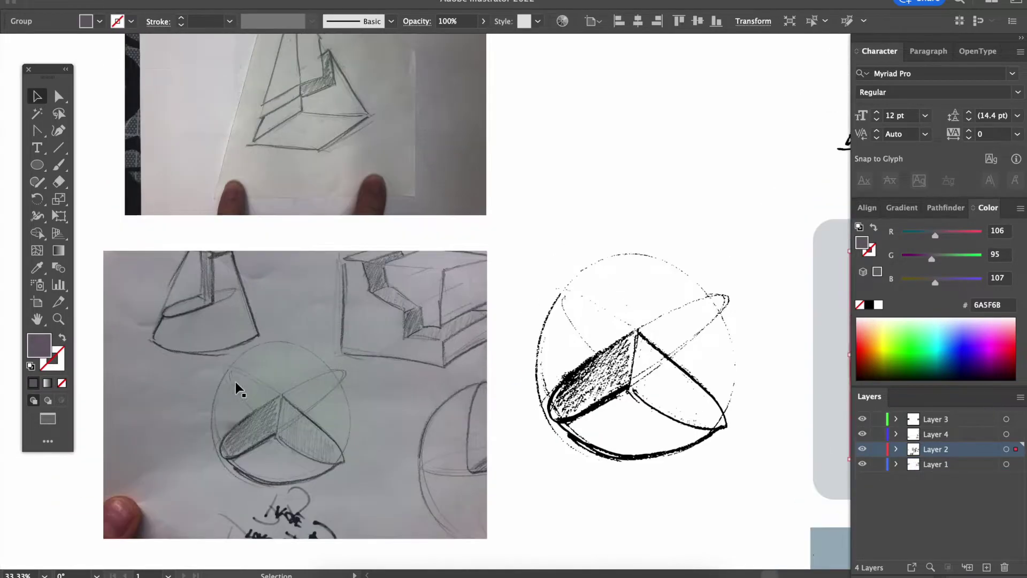
scroll(256, 376, "down", 9)
scroll(256, 376, "right", 1)
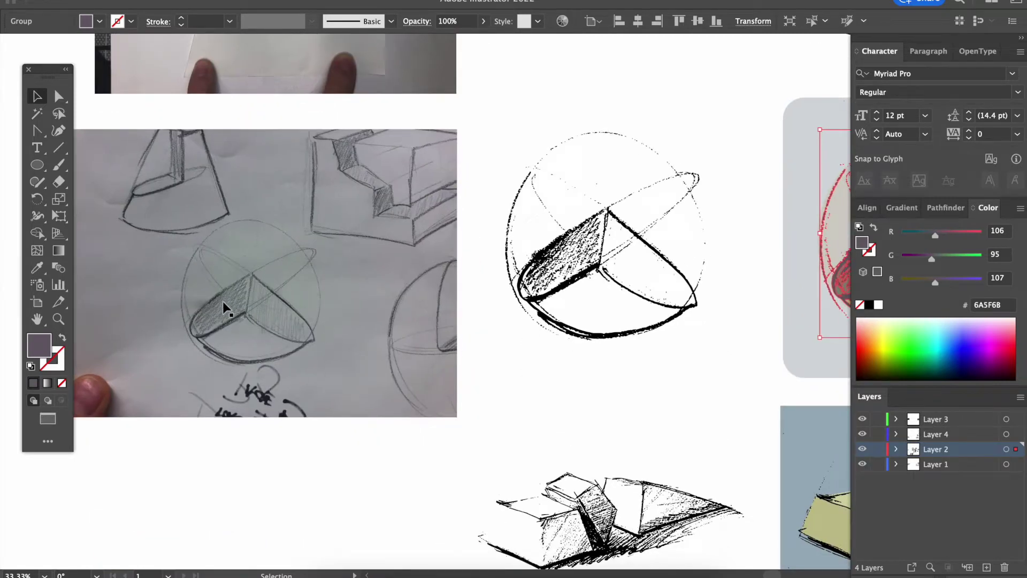
scroll(255, 301, "right", 10)
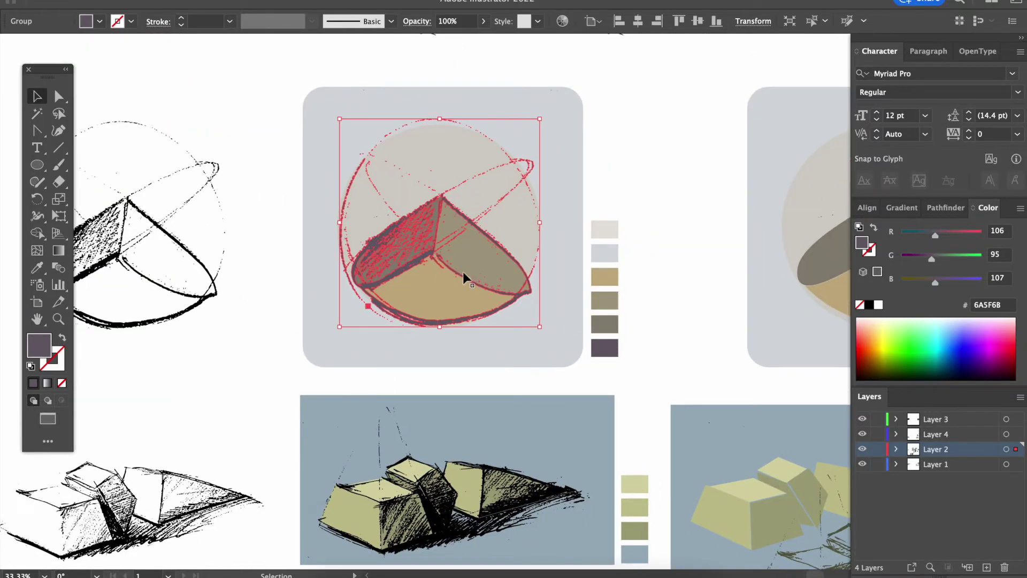
left_click(664, 222)
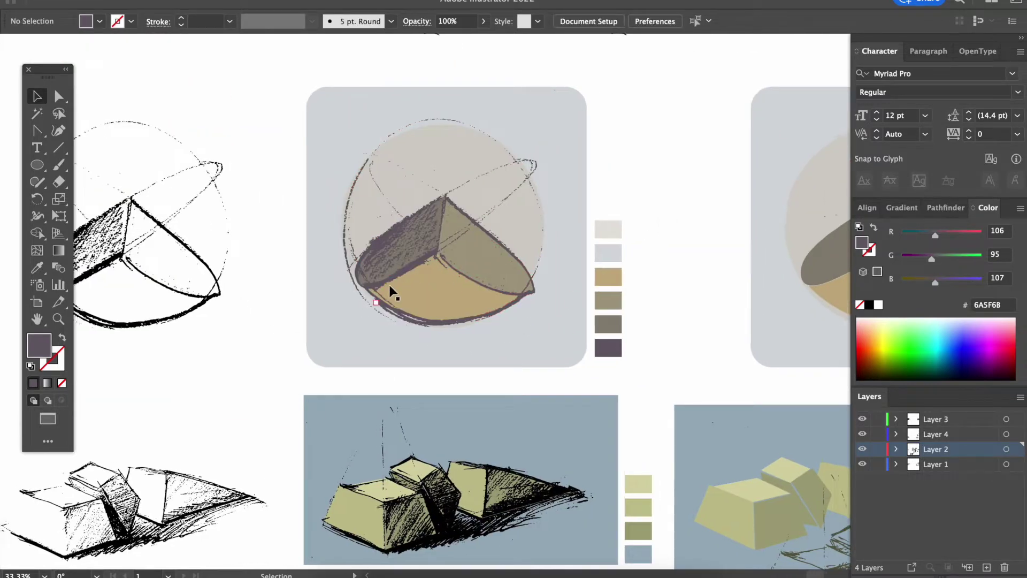
scroll(395, 293, "left", 5)
scroll(394, 293, "left", 4)
scroll(395, 292, "left", 2)
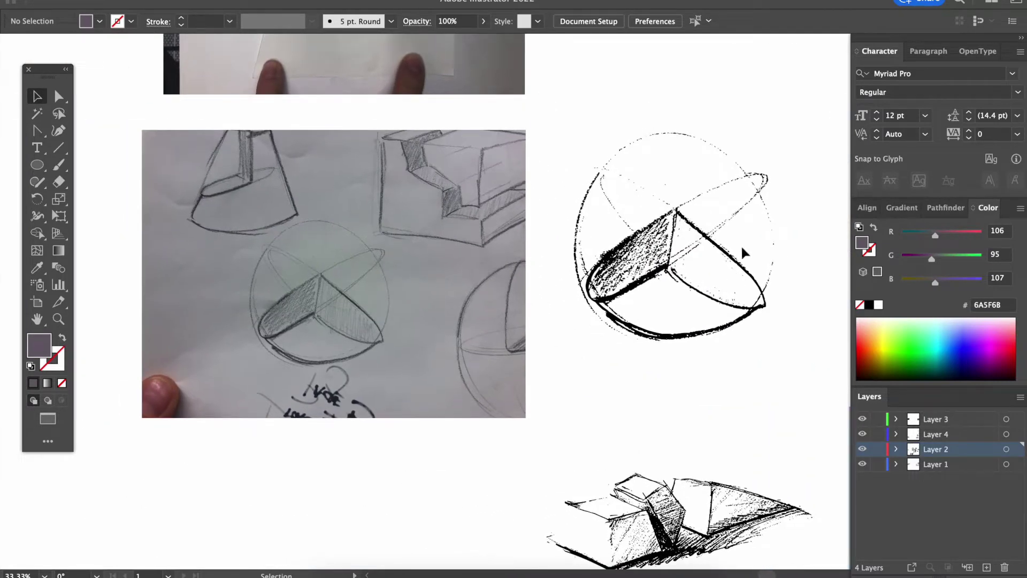
scroll(620, 275, "down", 3)
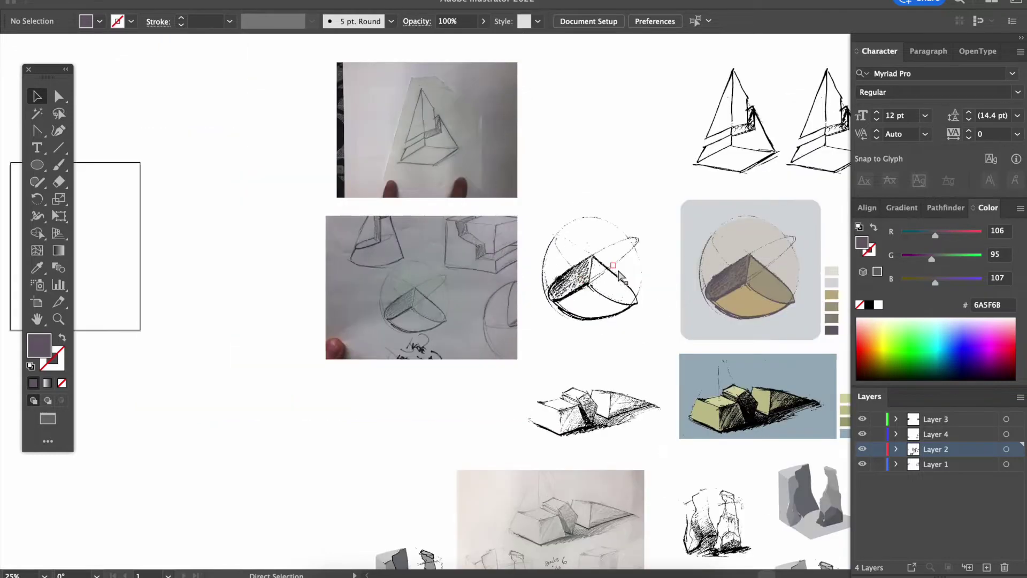
Step: Duplicate the embedded sphere sketch photo and place the copy in the empty area above the pyramid sketch photo
scroll(620, 276, "up", 3)
left_click_drag(456, 452, 463, 143)
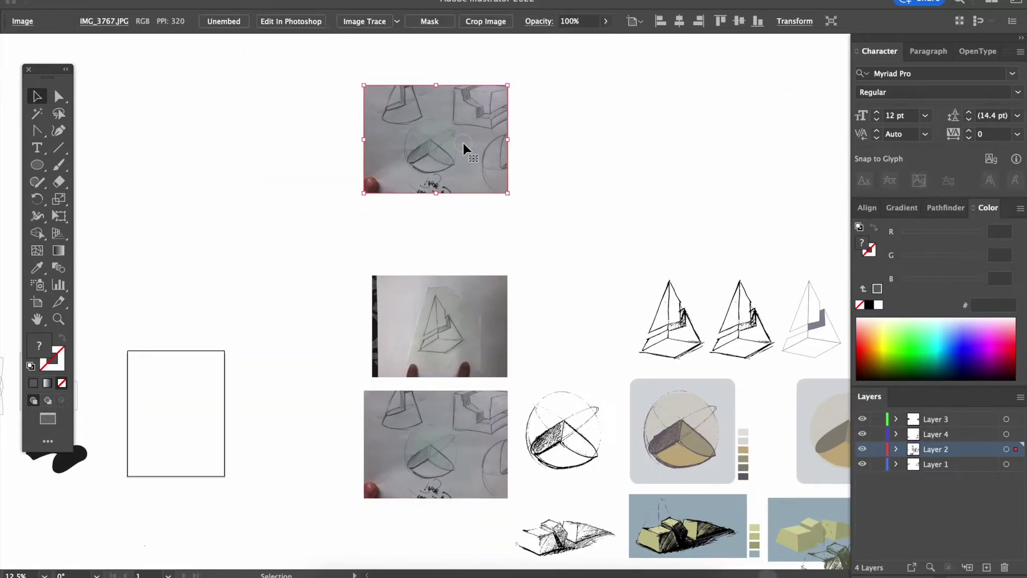
Step: Show the Image Trace settings and place them beside the enlarged copy of the sphere sketch photo
key("super+equal")
key("super+equal")
scroll(463, 143, "up", 10)
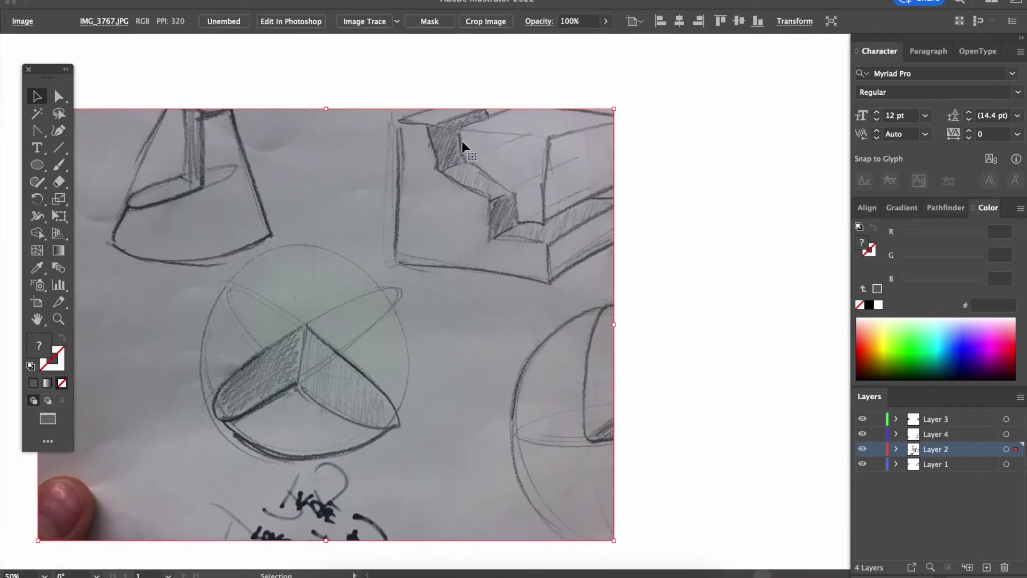
left_click(364, 1)
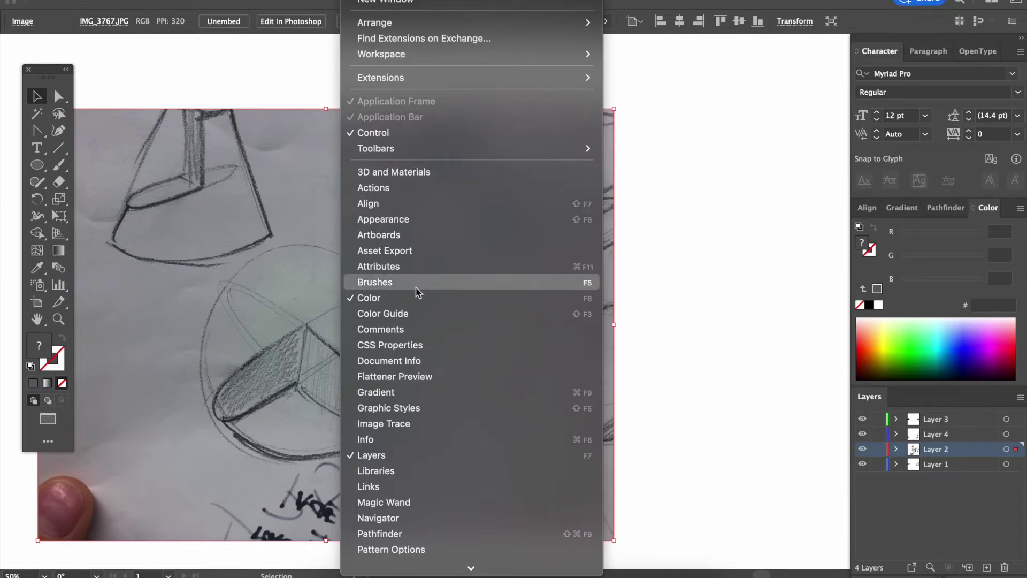
left_click(410, 426)
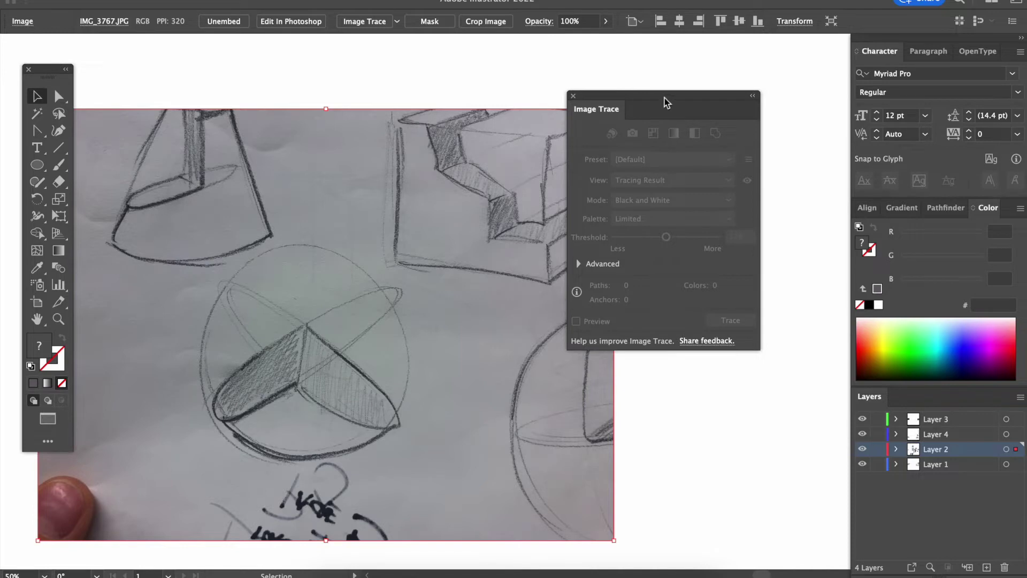
mouse_move(664, 98)
left_mouse_down()
mouse_move(713, 87)
mouse_move(729, 68)
left_mouse_up()
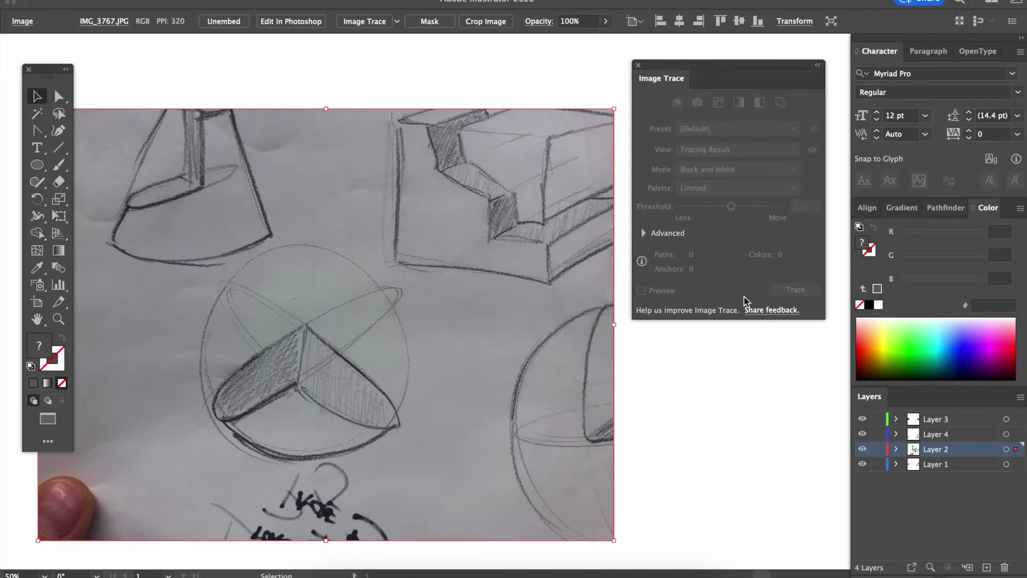
Step: Trace the copied sketch photo in Black and White mode with the default preset and live preview, accepting the large-image tracing
left_click(710, 481)
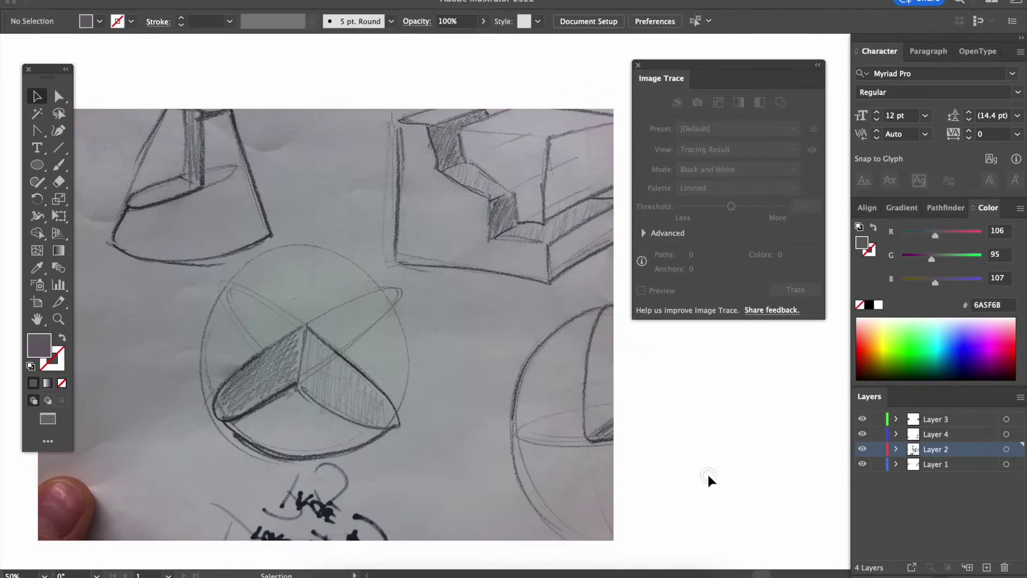
left_click(383, 348)
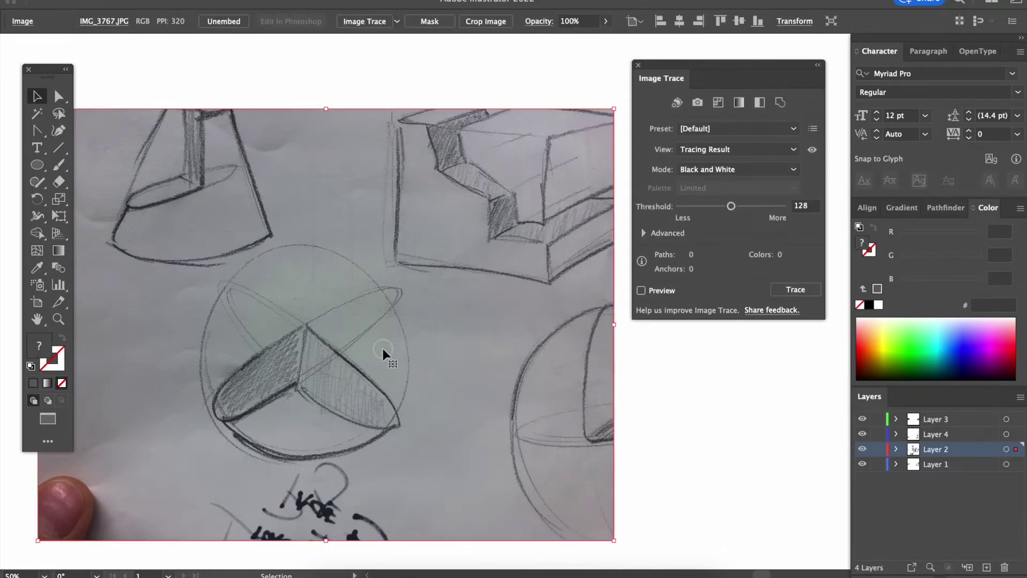
left_click(641, 291)
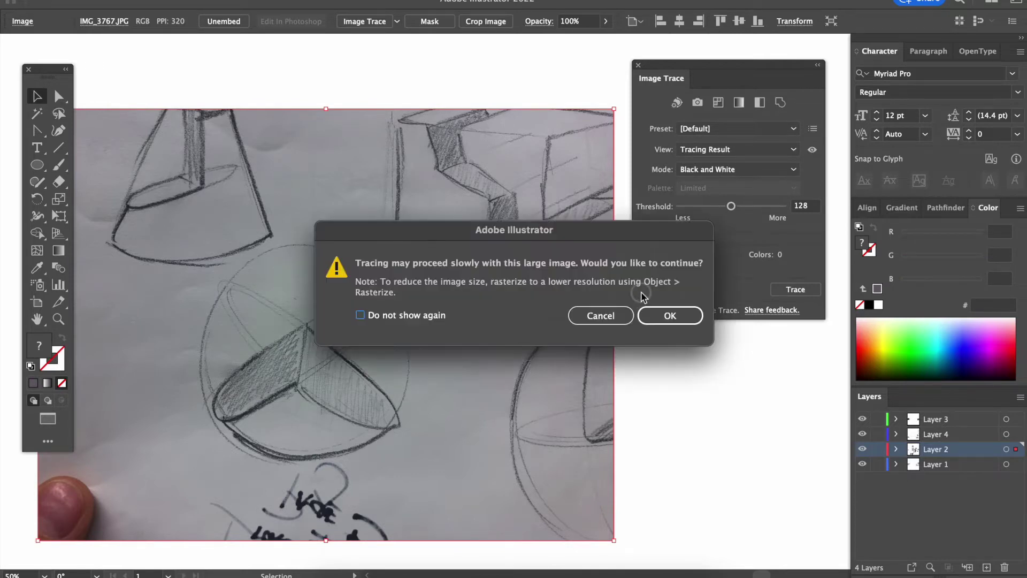
left_click(672, 318)
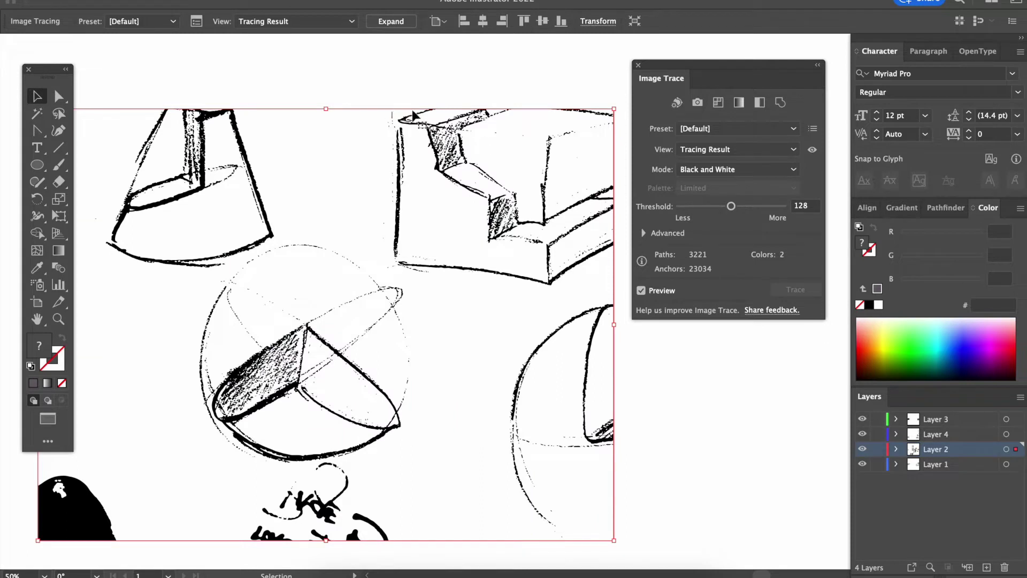
Step: Compare trace thresholds of 176, 146, 103 and 132, set the threshold to 123, and close the tracing settings
scroll(486, 115, "left", 3)
scroll(485, 115, "up", 1)
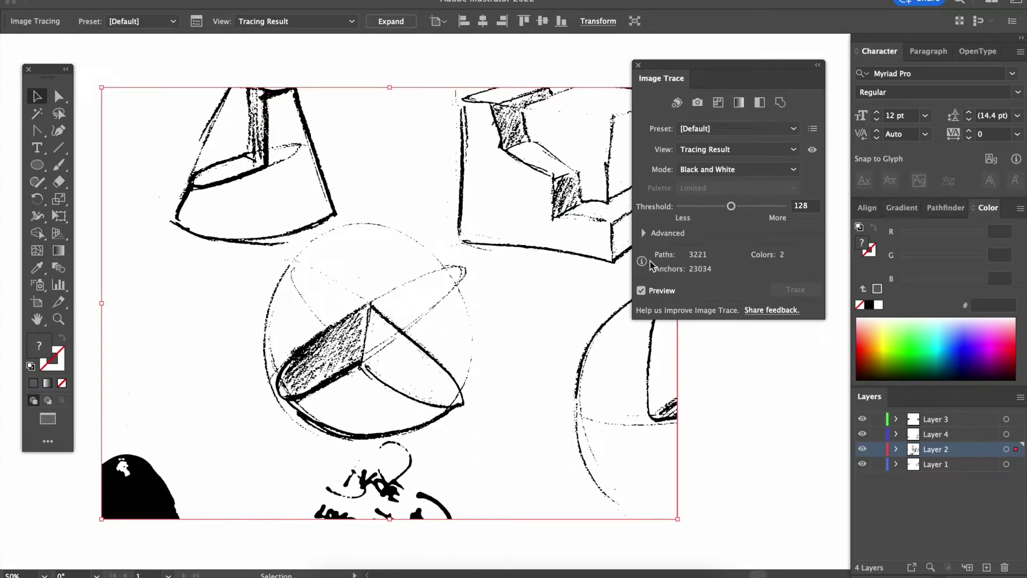
left_click(750, 206)
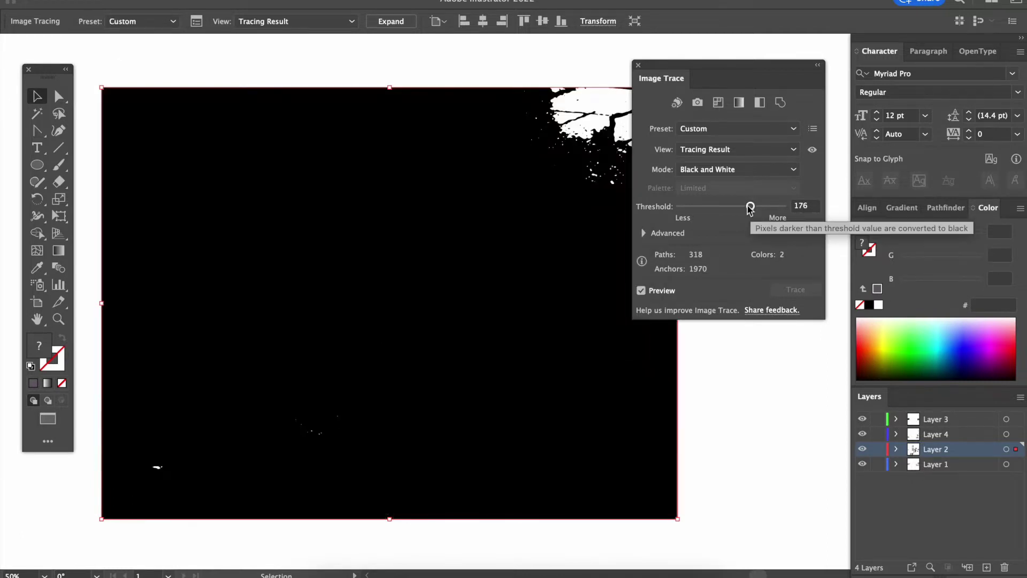
left_click_drag(751, 208, 739, 208)
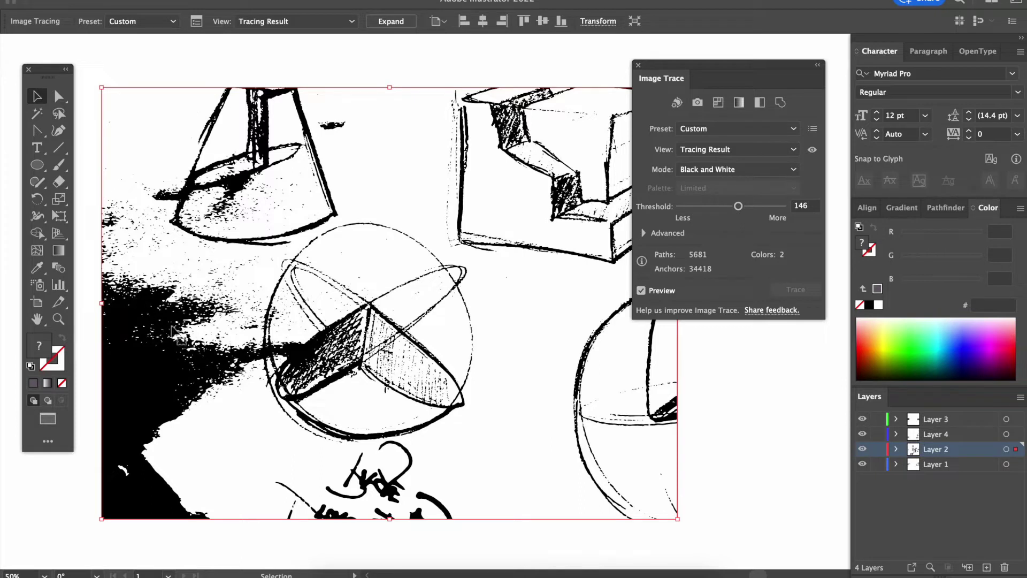
left_click_drag(737, 207, 722, 209)
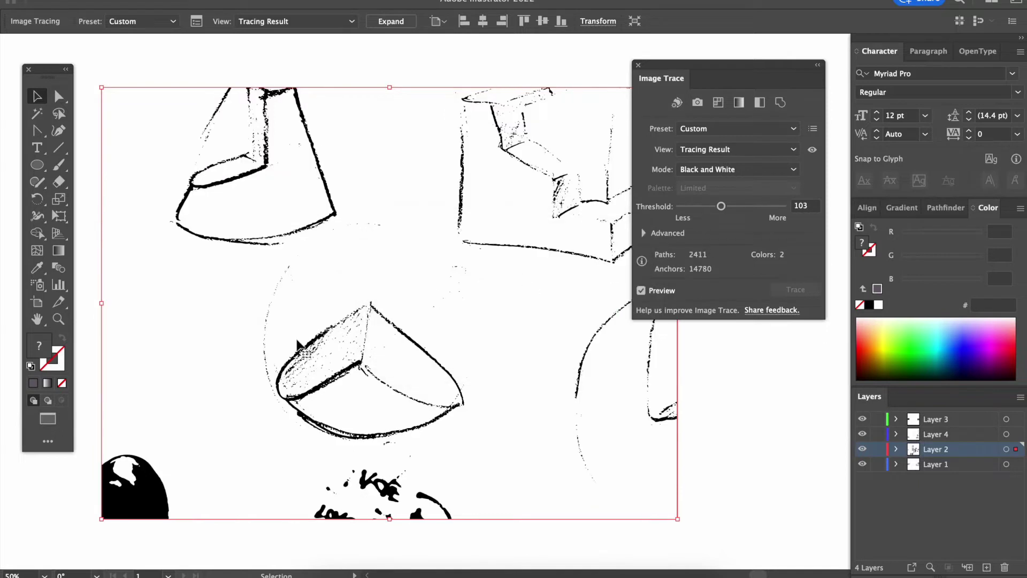
left_click_drag(736, 210, 732, 210)
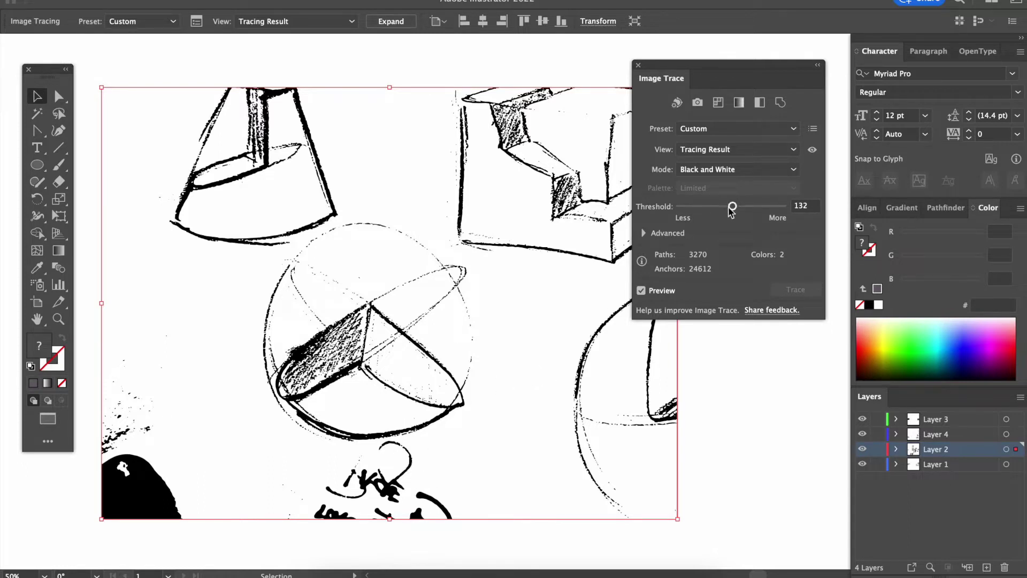
left_click_drag(728, 208, 732, 210)
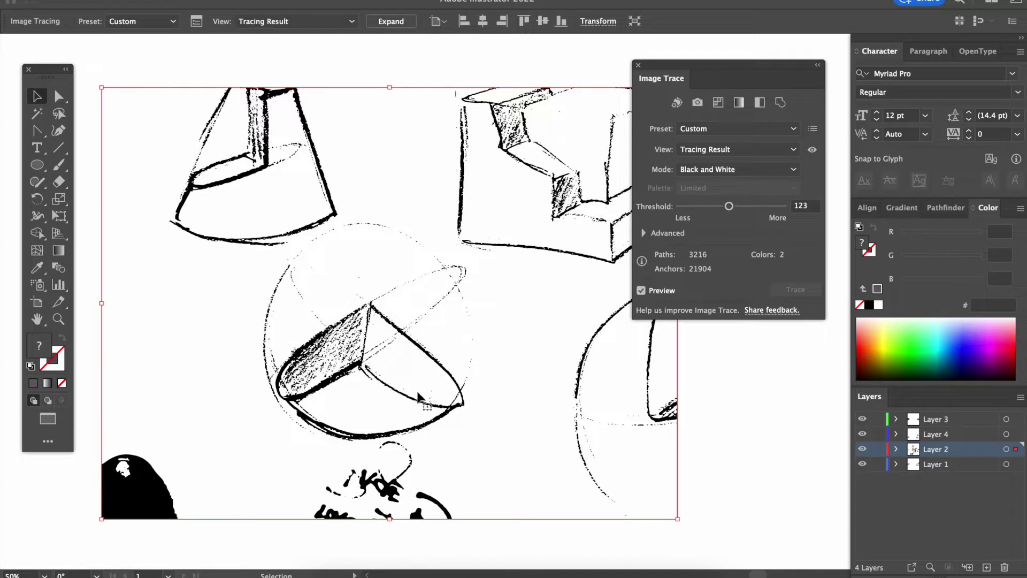
left_click(640, 68)
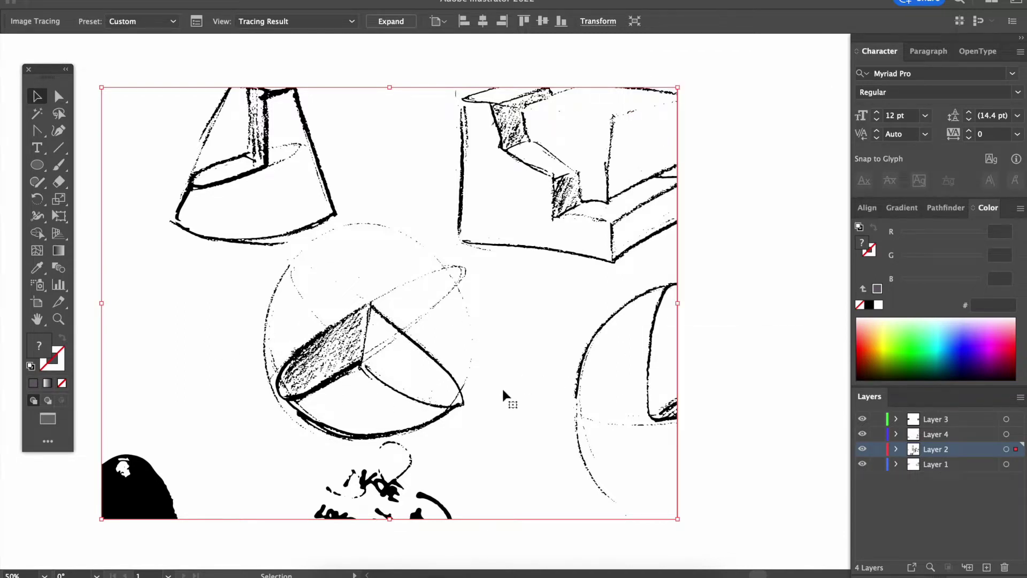
Step: Expand the traced sketch into editable vector paths with Object and Fill included, and deselect it
scroll(502, 386, "left", 5)
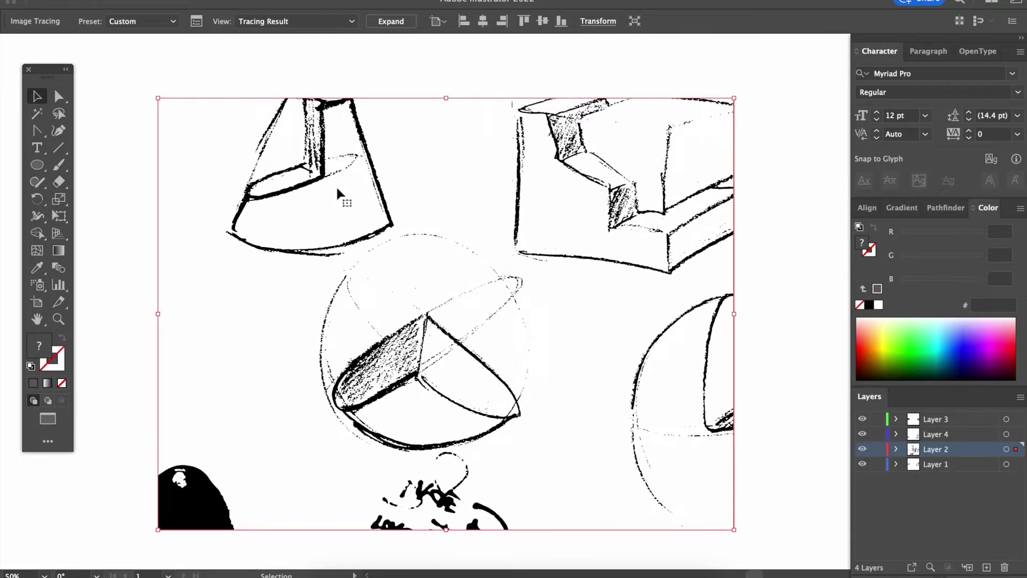
left_click(168, 1)
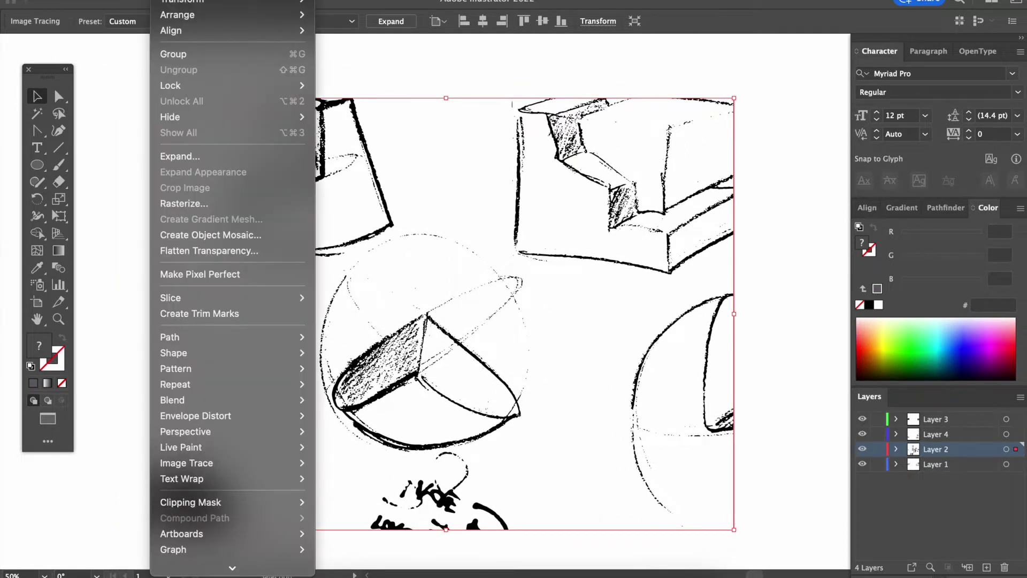
left_click(178, 157)
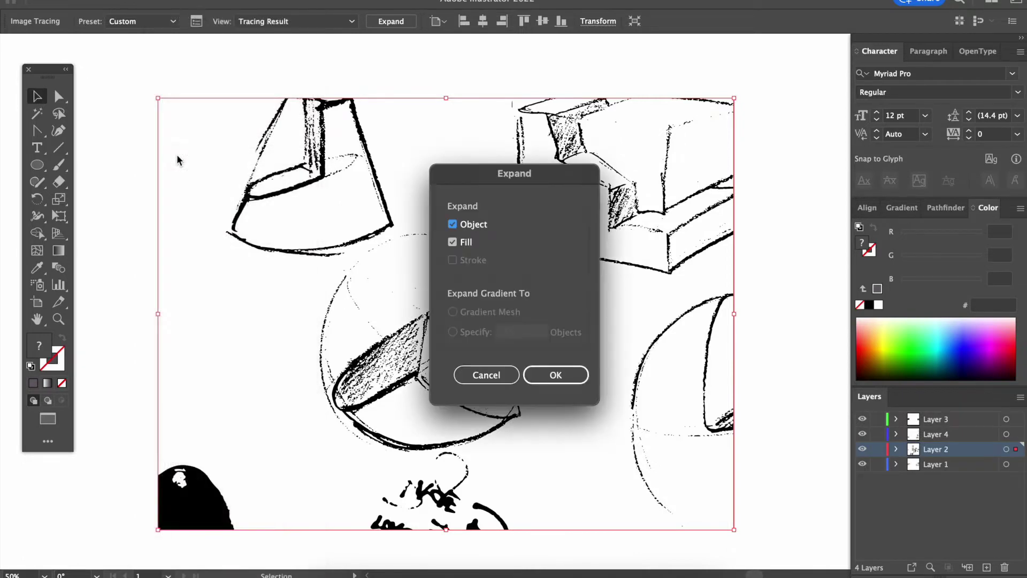
left_click(556, 376)
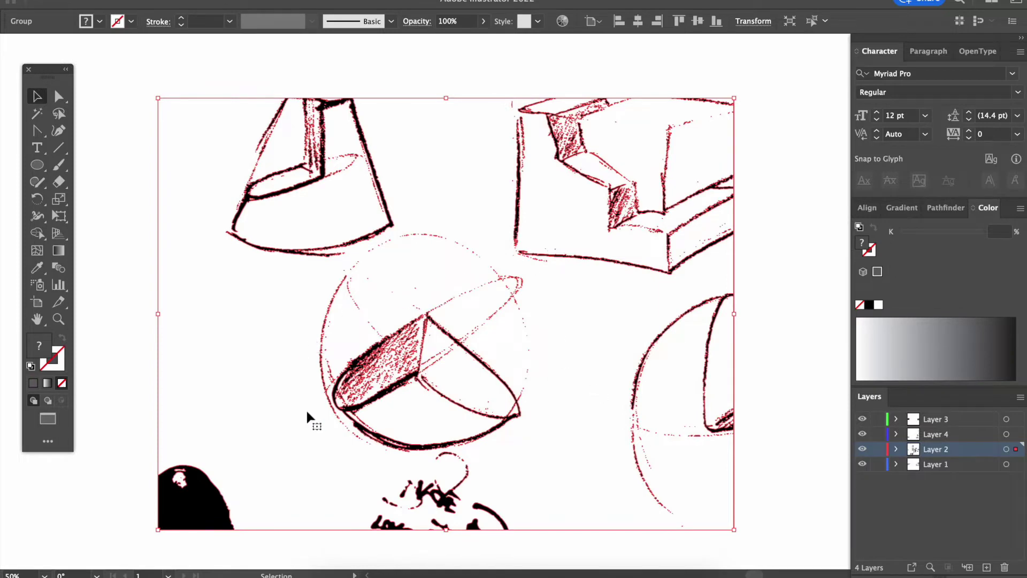
left_click(110, 345)
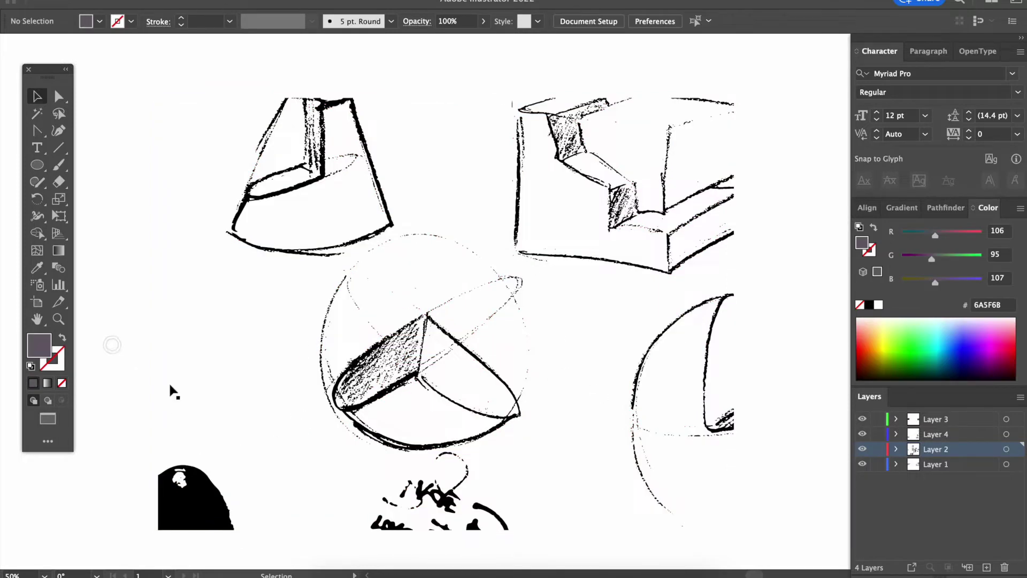
Step: Select the expanded artwork and check all its anchor points with Direct Selection before deselecting it
left_click(197, 494)
key("a")
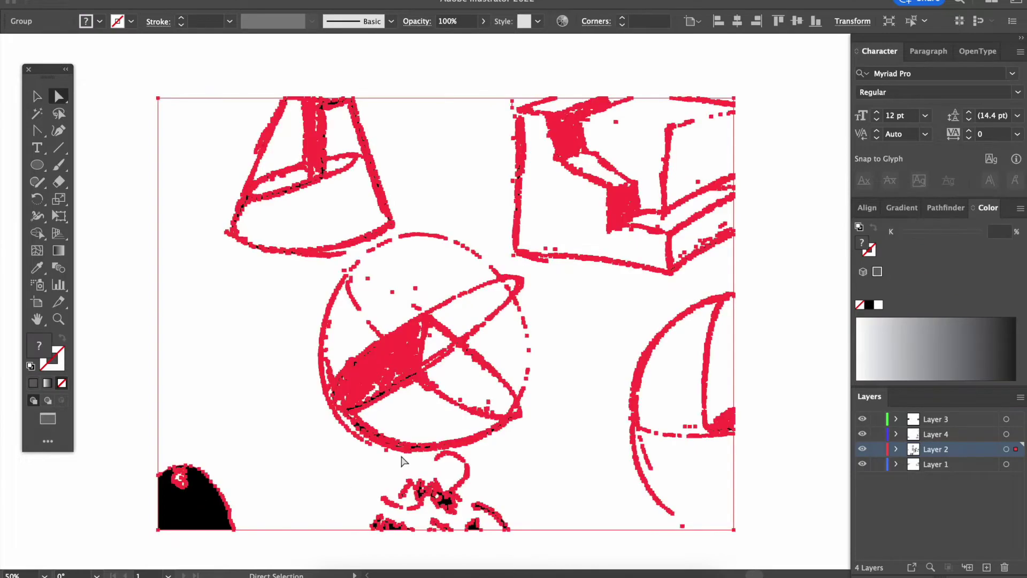
left_click(769, 355)
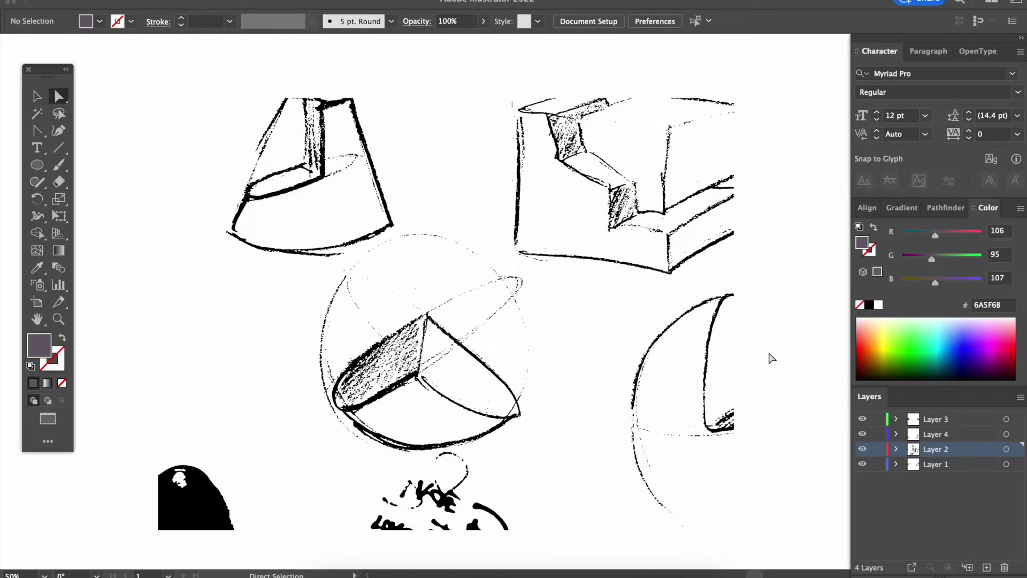
Step: Select the thick outline of the sphere's cut-out wedge with Direct Selection and examine its paths and anchor points up close
key("ctrl+equal")
key("ctrl+equal")
key("ctrl+equal")
key("ctrl+equal")
scroll(770, 358, "down", 5)
scroll(770, 358, "left", 3)
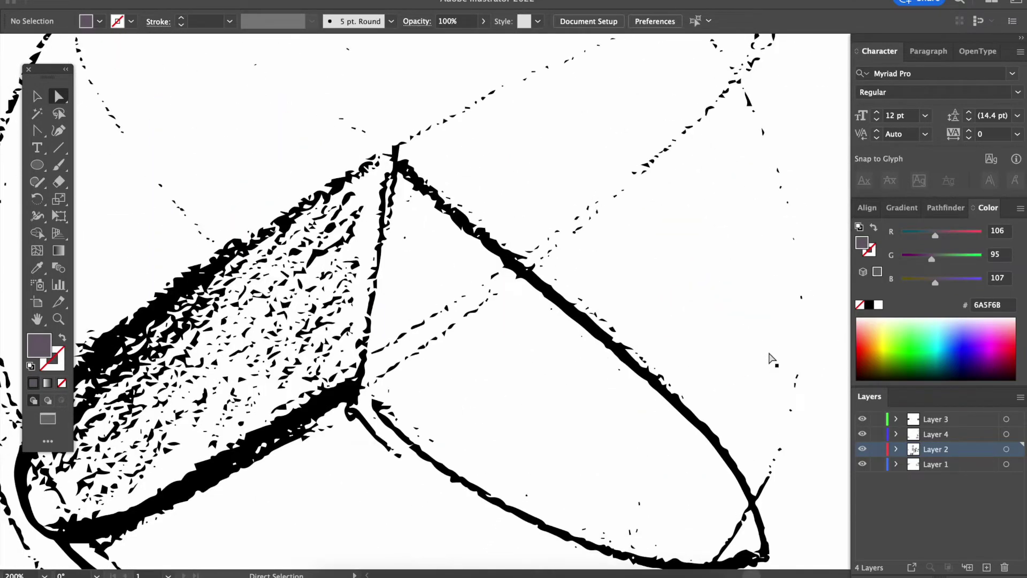
left_click(561, 308)
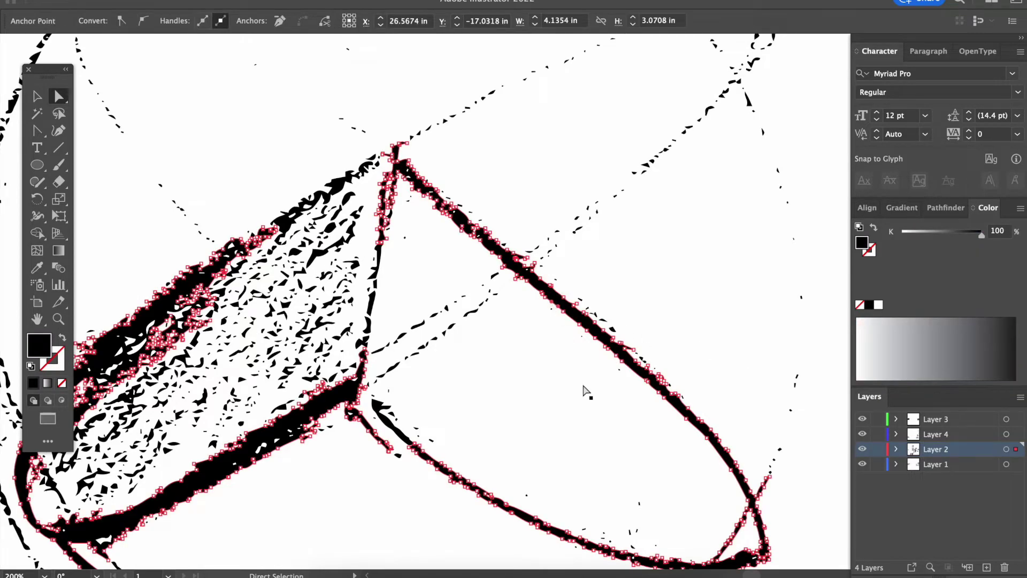
scroll(471, 260, "down", 3)
scroll(471, 260, "left", 2)
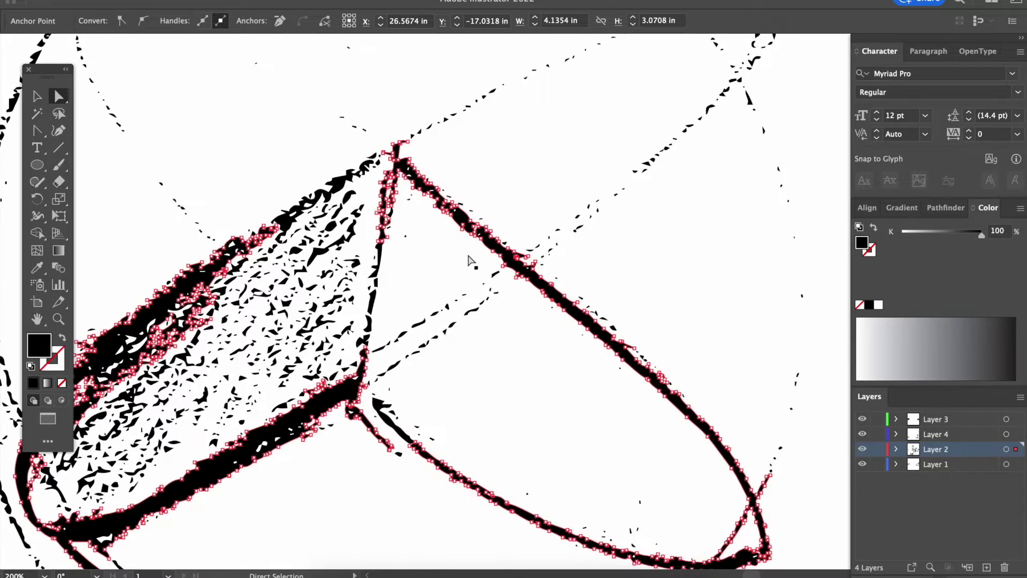
scroll(235, 241, "up", 3)
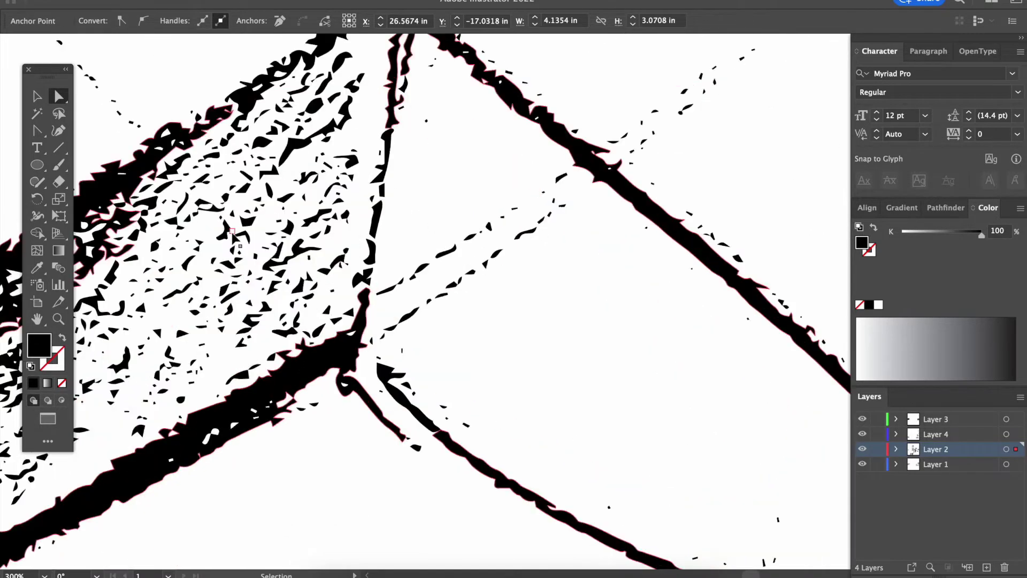
Step: Try moving an anchor point on the traced outline near the wedge's inner corner, and undo the move
scroll(165, 390, "left", 3)
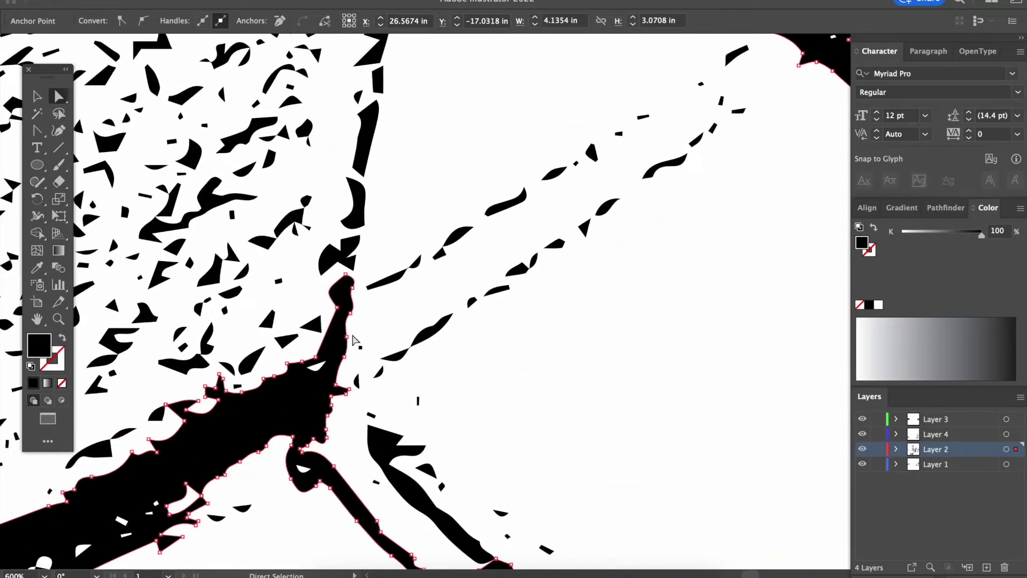
left_click_drag(351, 315, 370, 329)
key("super+z")
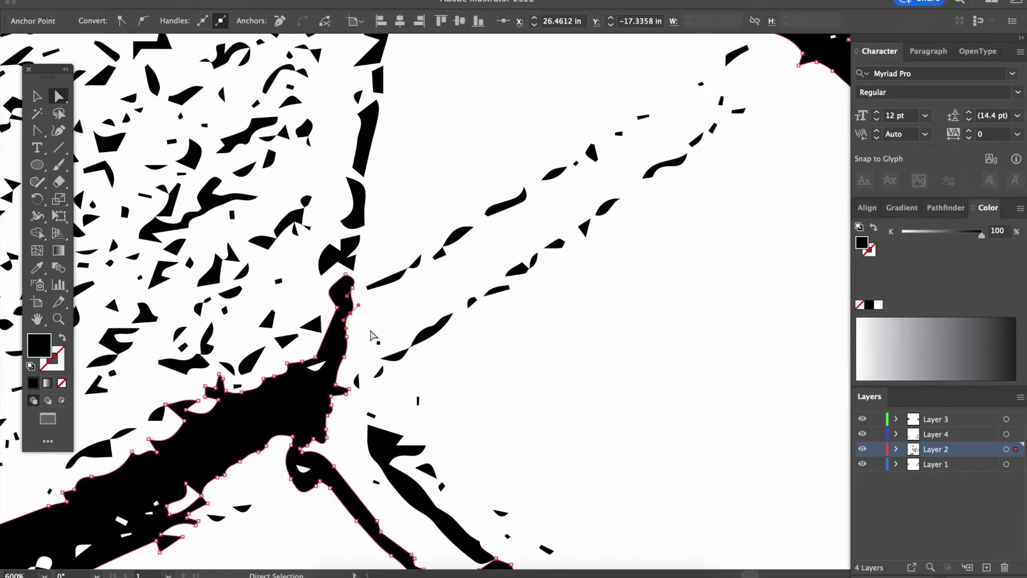
Step: Examine the pixels of the wedge's pencil lines up close in the original sketch photo for comparison with the vector trace
key("super+minus")
key("super+minus")
key("super+minus")
key("super+minus")
key("super+minus")
key("super+minus")
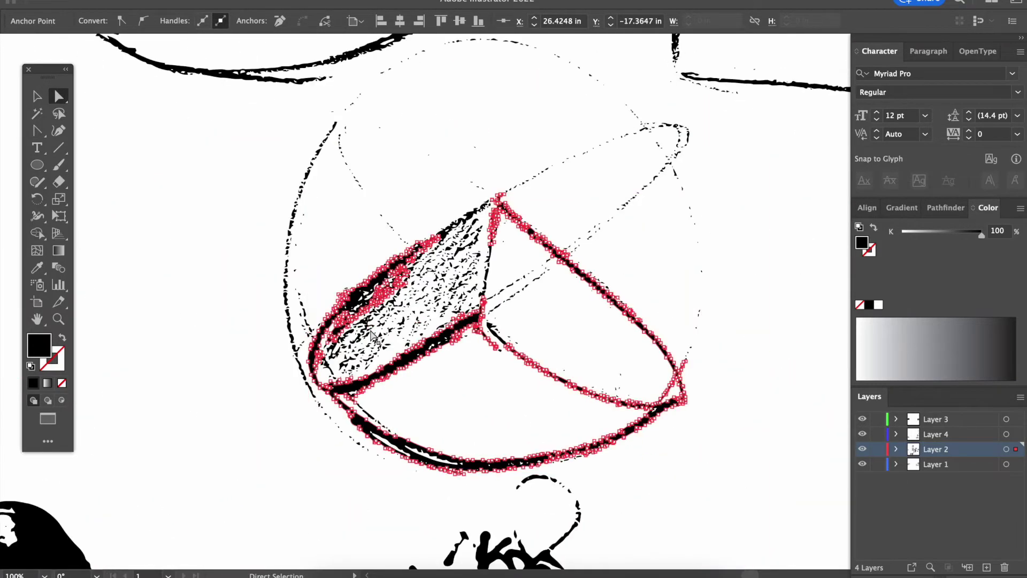
key("super+minus")
key("super+minus")
scroll(371, 331, "down", 10)
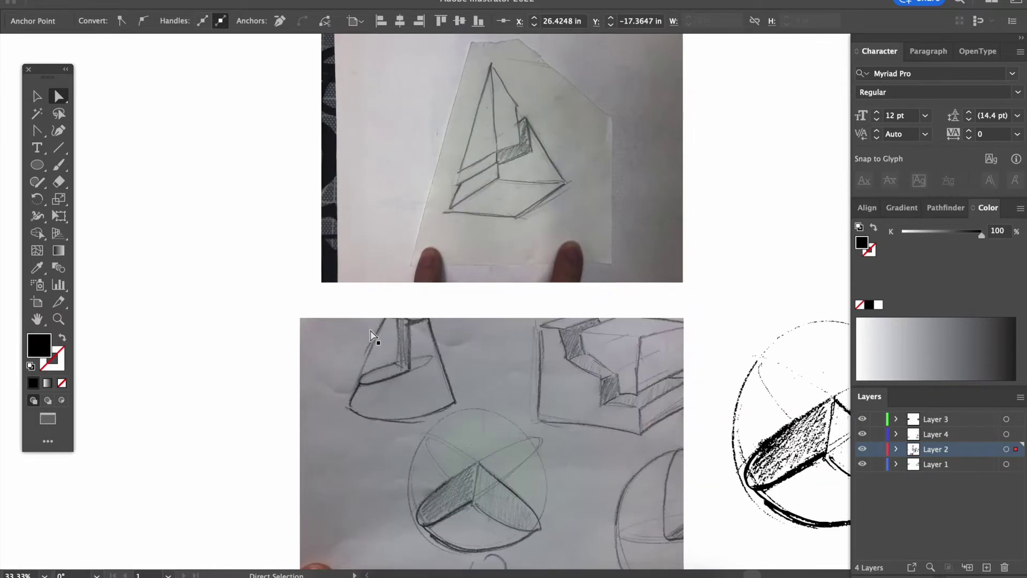
key("super+plus")
key("super+plus")
key("super+plus")
key("super+plus")
key("super+plus")
key("super+plus")
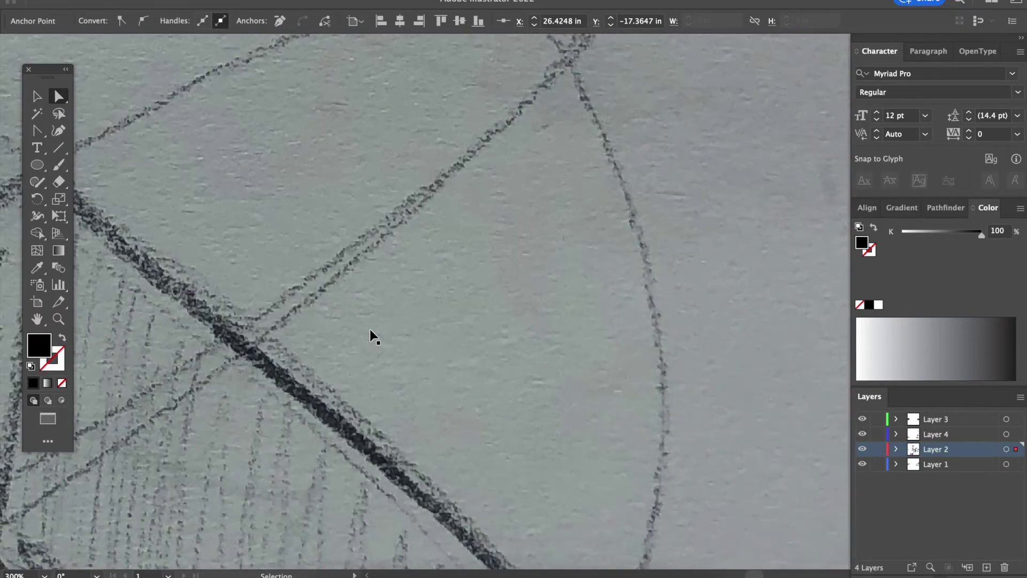
key("super+plus")
key("super+plus")
key("super+plus")
key("super+plus")
key("super+plus")
key("super+plus")
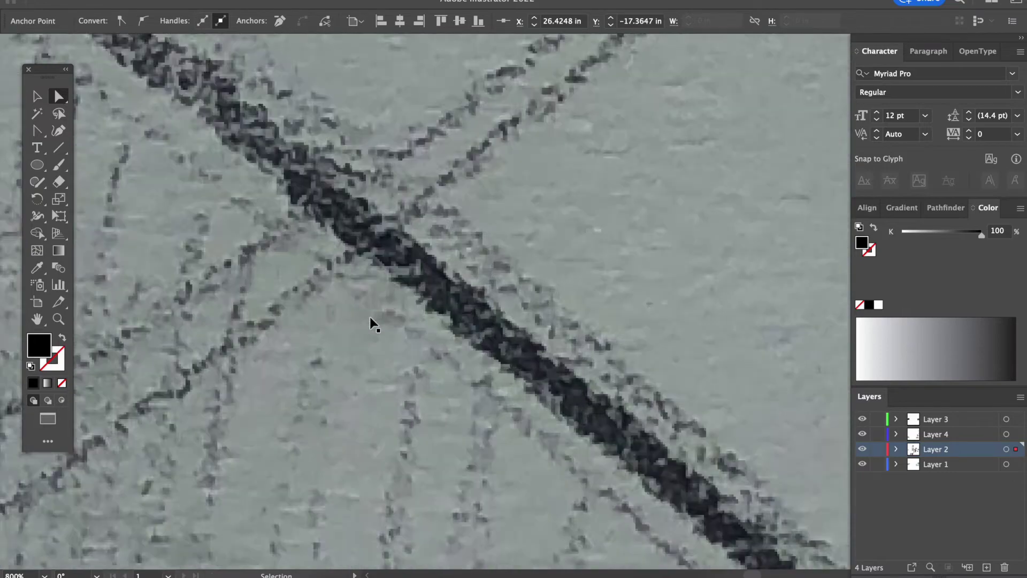
key("super+plus")
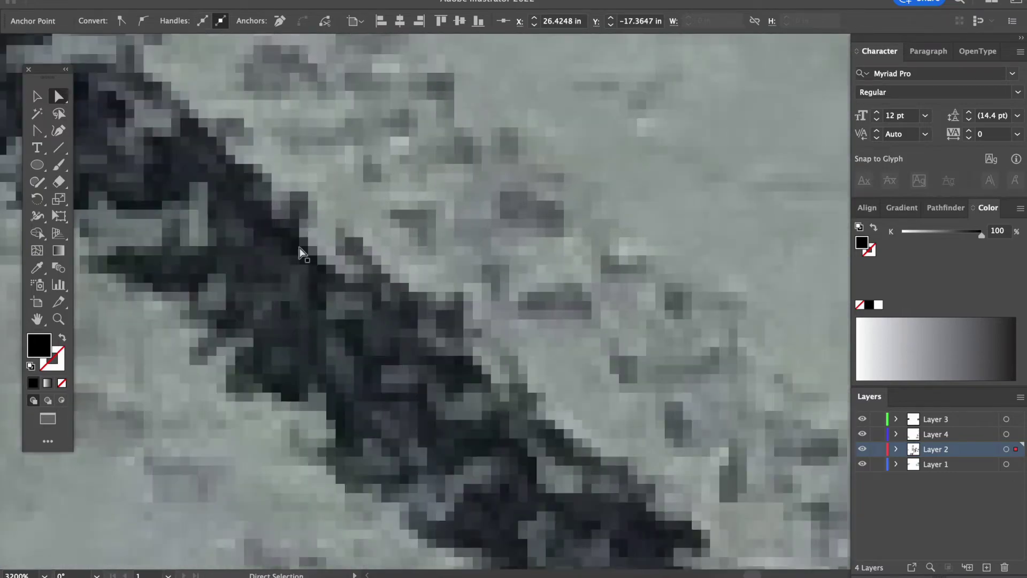
key("super+minus")
key("super+minus")
key("super+minus")
key("super+minus")
key("super+minus")
key("super+minus")
key("super+minus")
key("super+minus")
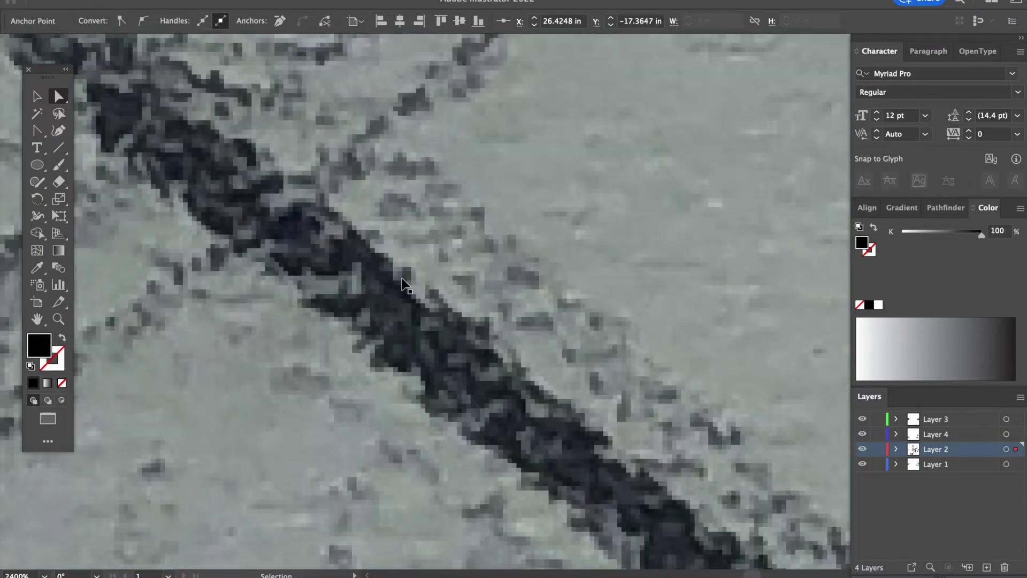
key("super+minus")
key("super+minus")
key("super+minus")
key("super+minus")
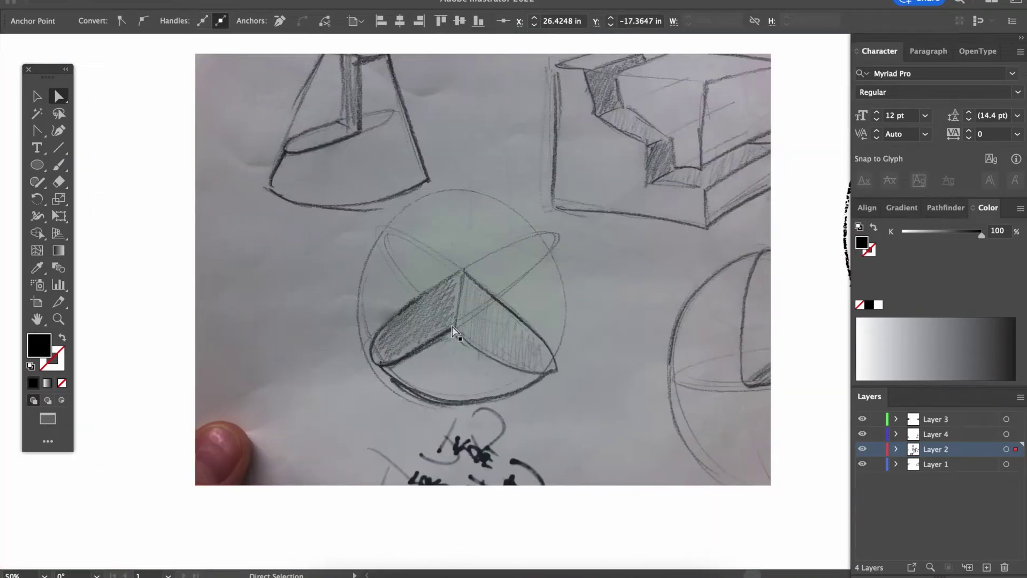
scroll(454, 339, "right", 3)
scroll(454, 339, "up", 2)
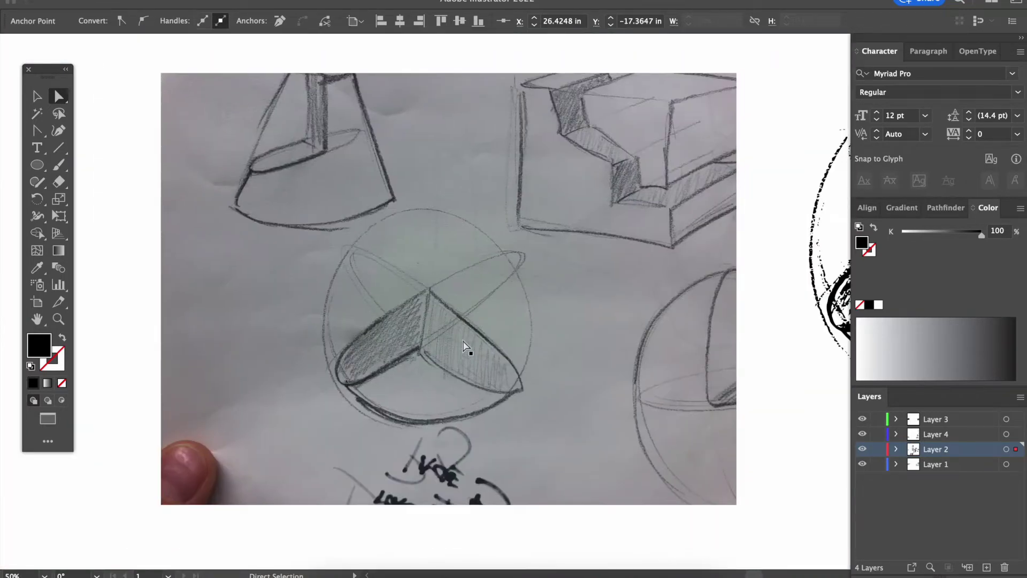
key("super+minus")
scroll(464, 345, "down", 10)
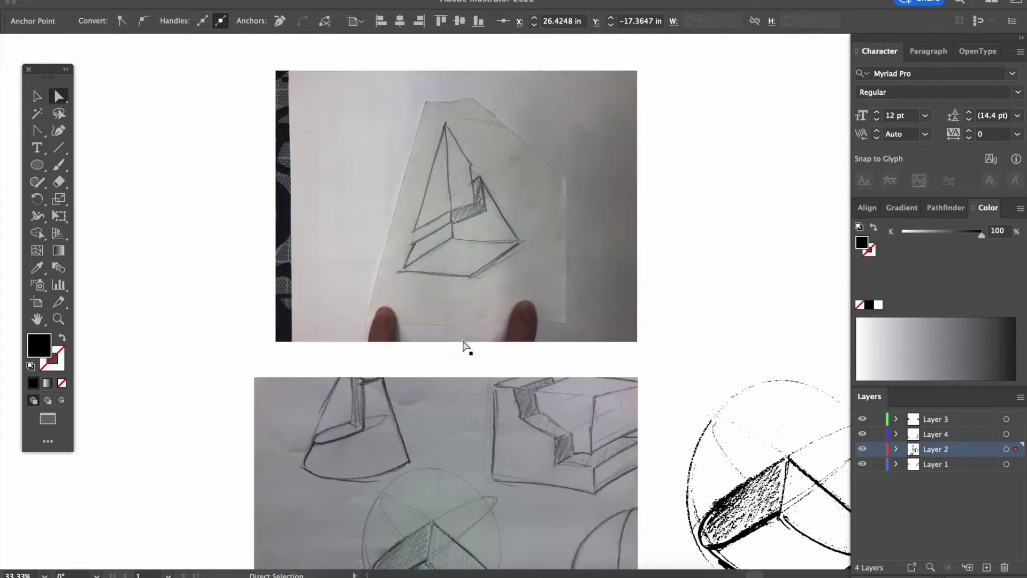
Step: Deselect the wedge outline in the traced artwork and examine the edges of its vector lines up close
scroll(463, 345, "up", 10)
key("super+plus")
key("super+plus")
key("super+plus")
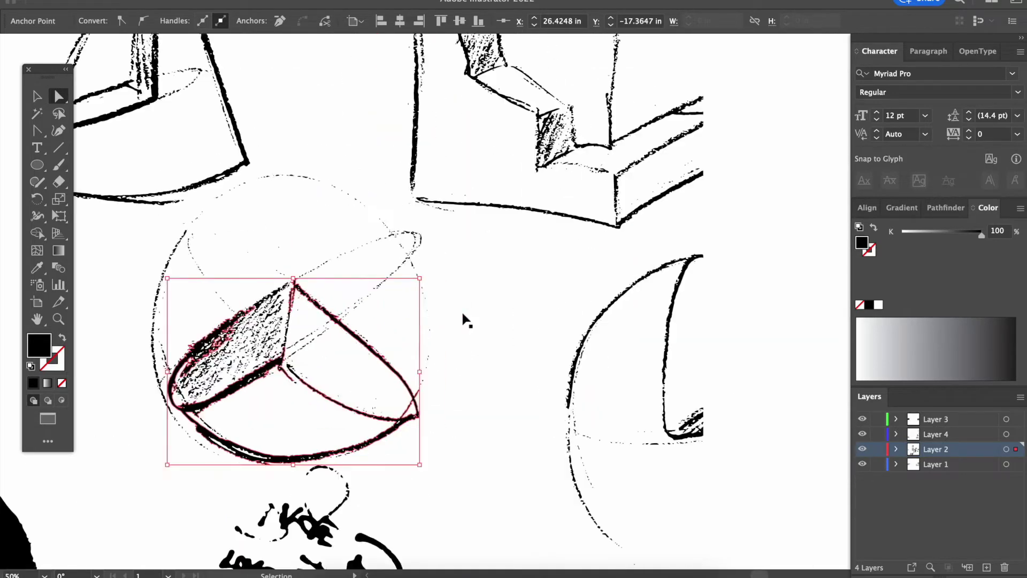
scroll(389, 540, "down", 5)
scroll(389, 540, "left", 2)
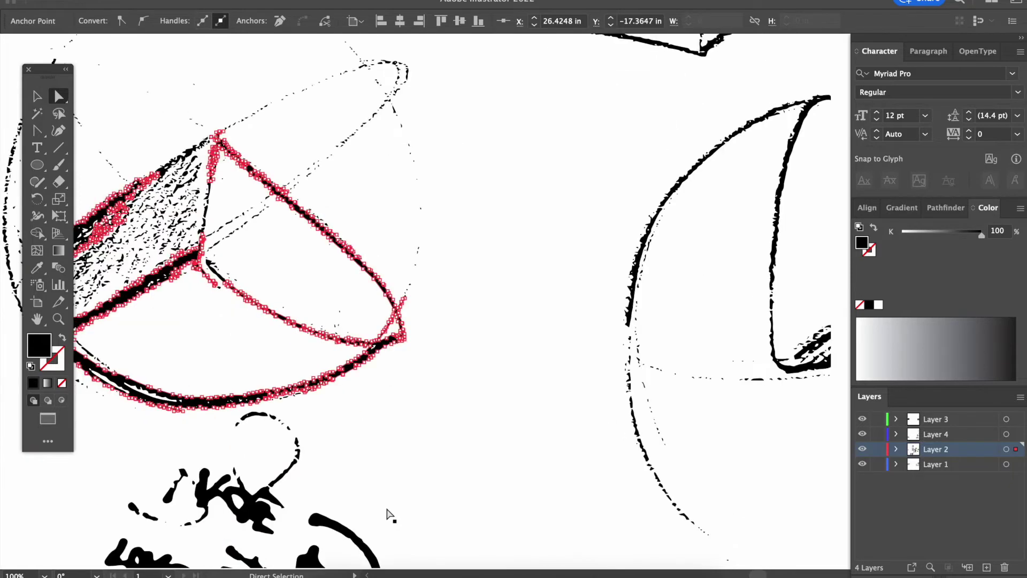
key("v")
left_click(345, 543)
key("super+plus")
key("super+plus")
key("super+plus")
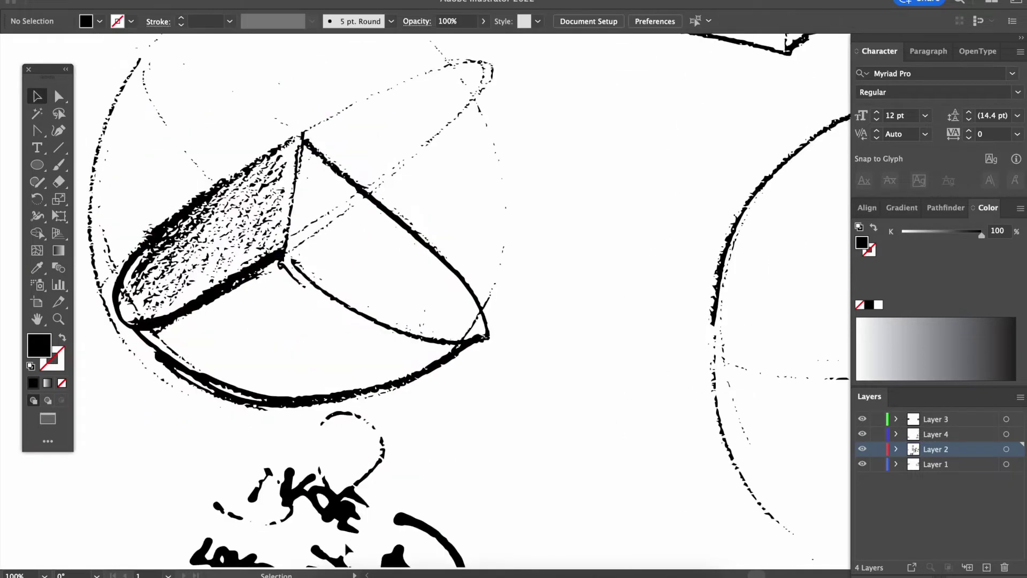
scroll(347, 540, "left", 5)
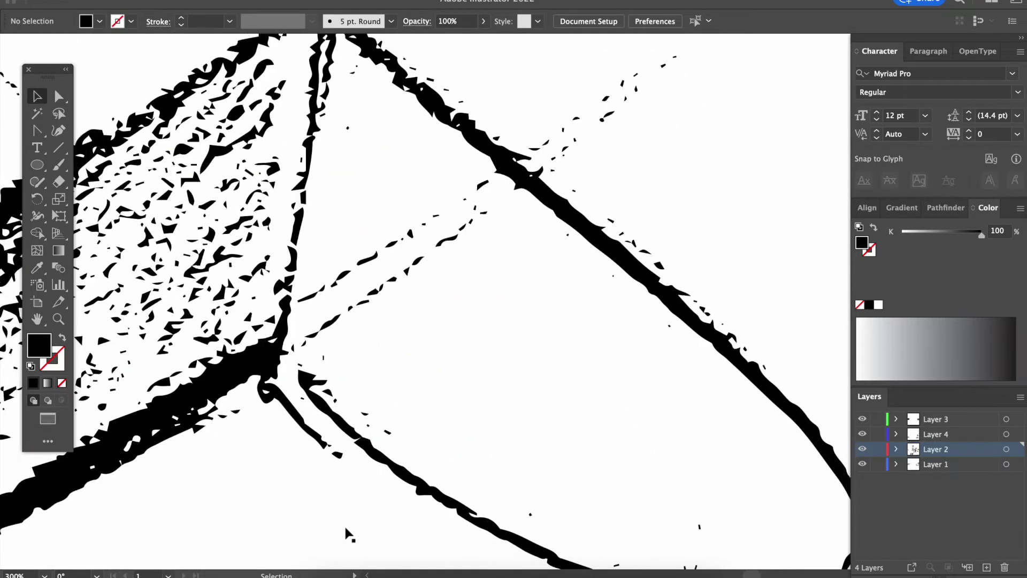
key("super+plus")
key("super+plus")
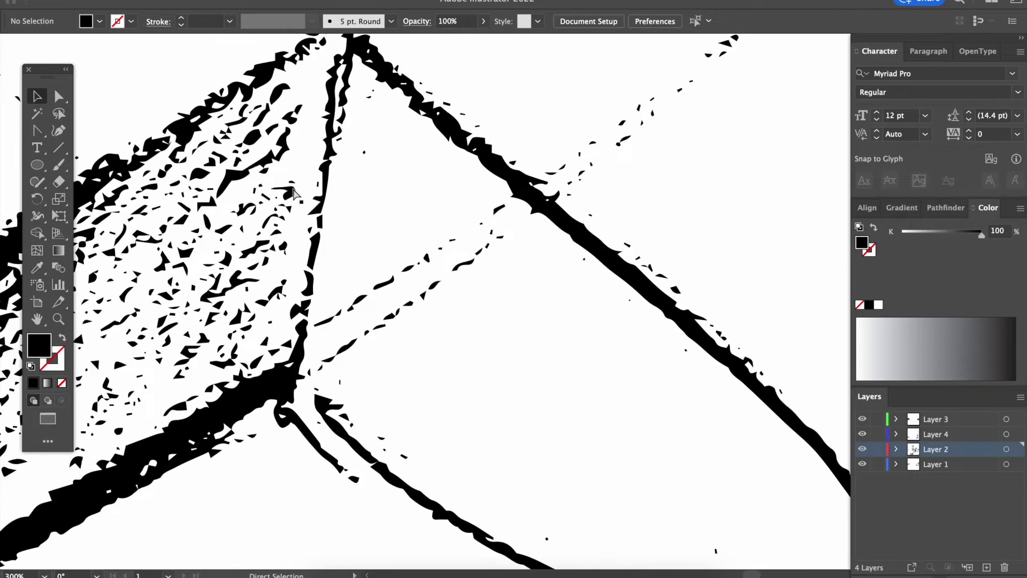
scroll(153, 179, "left", 4)
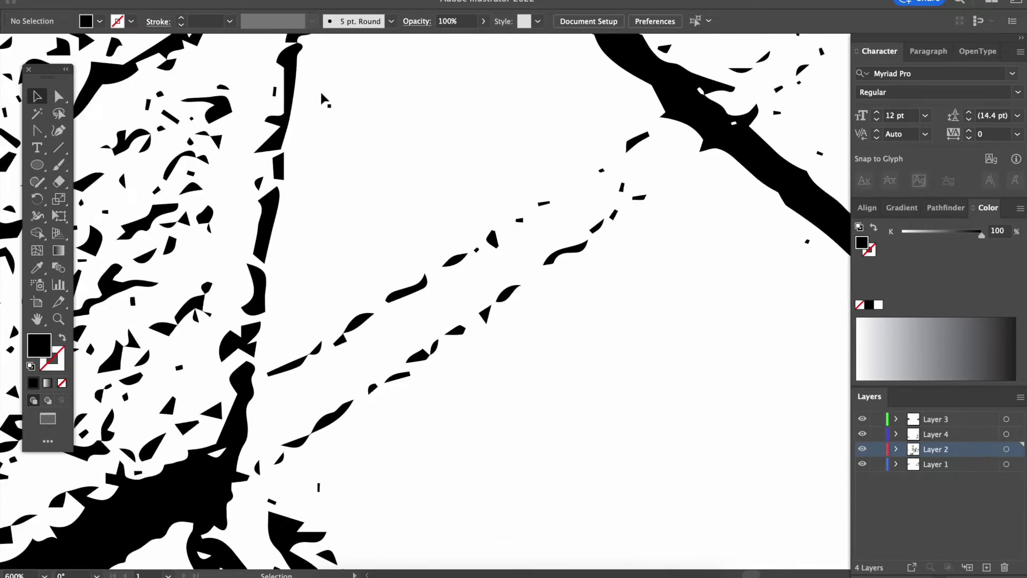
Step: Select the whole expanded artwork and ungroup it
key("super+minus")
key("super+minus")
key("super+minus")
key("super+minus")
key("super+minus")
key("super+minus")
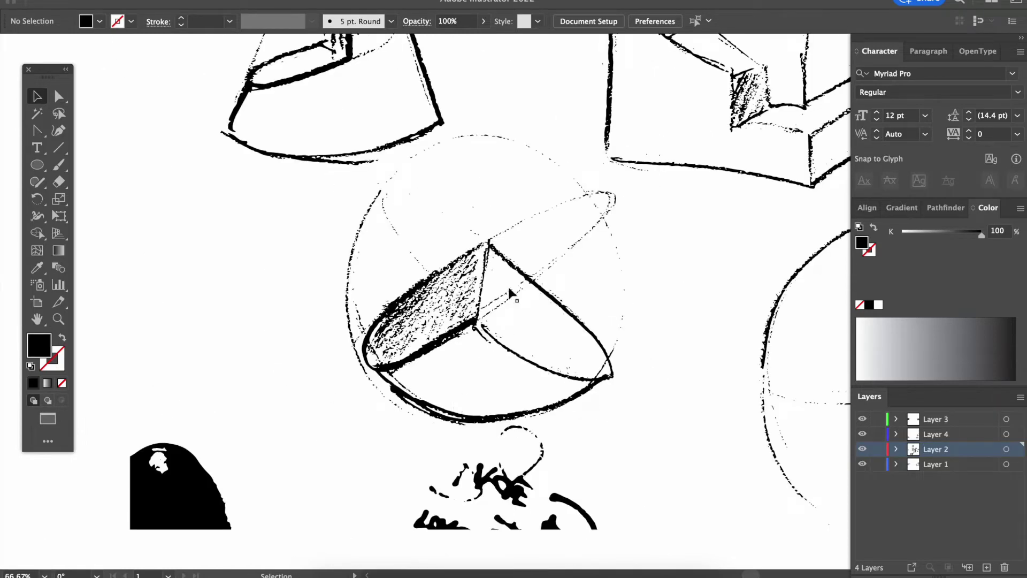
key("super+minus")
left_click(453, 330)
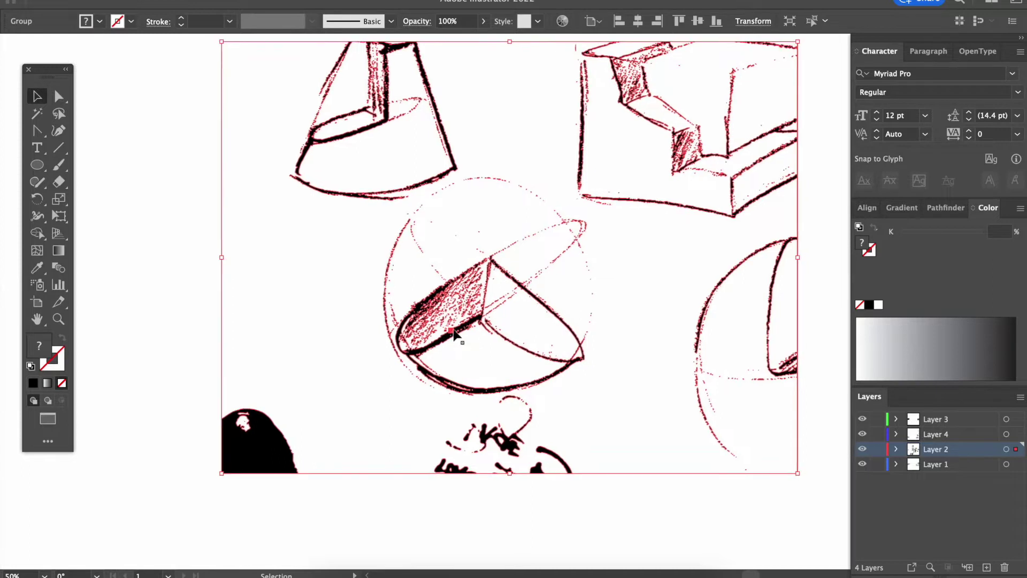
scroll(492, 287, "right", 3)
scroll(492, 287, "up", 2)
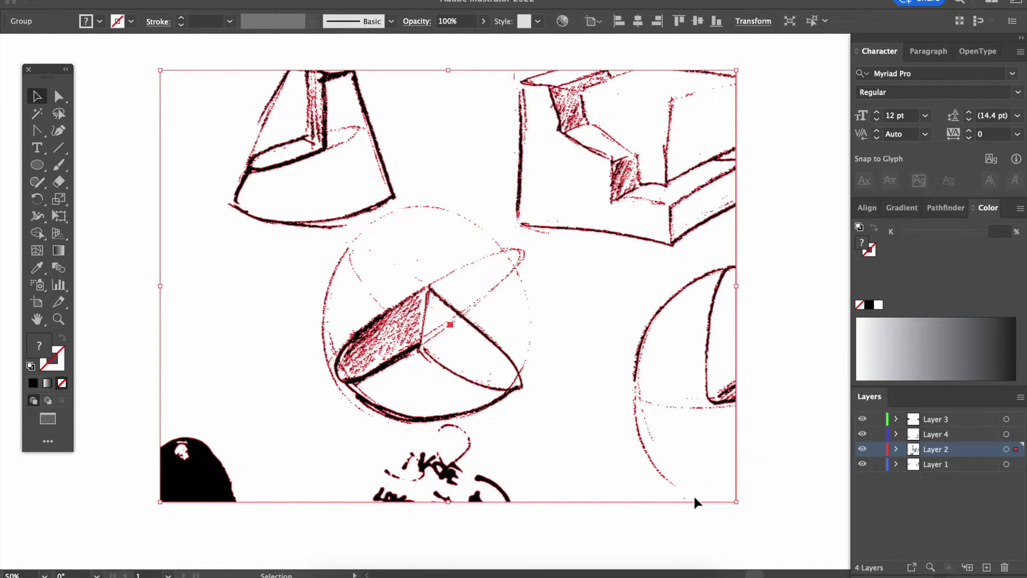
right_click(388, 368)
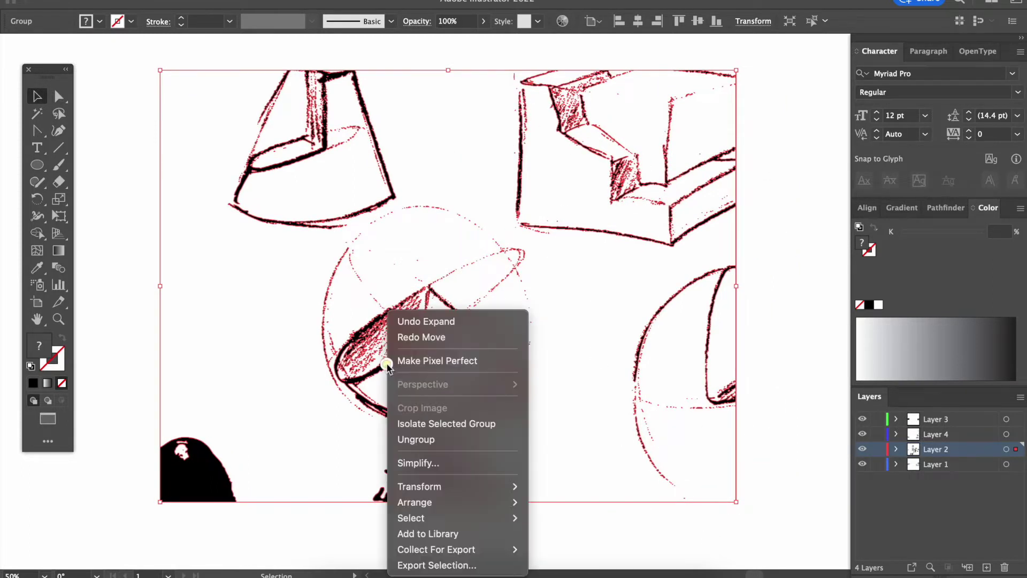
left_click(412, 442)
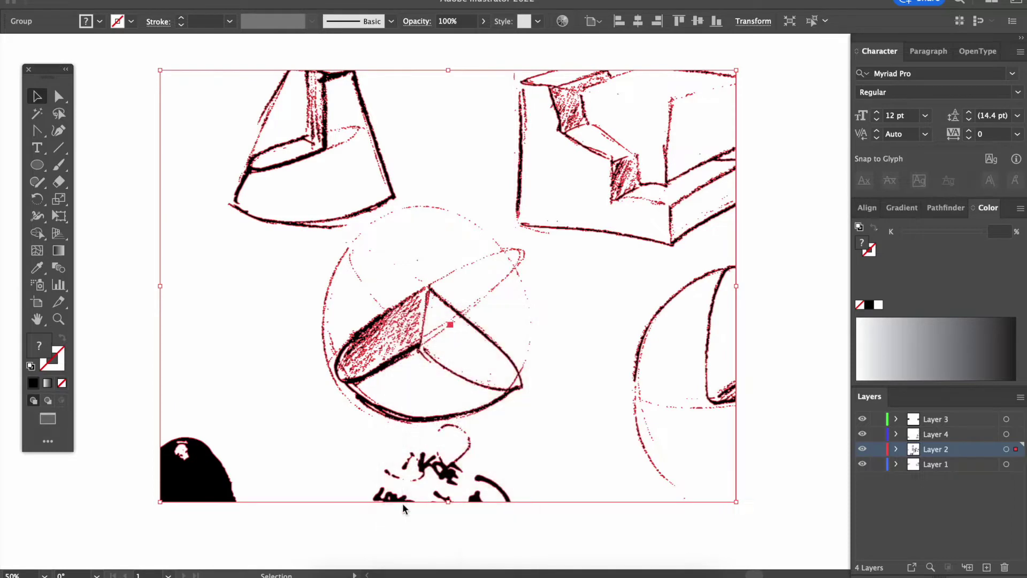
Step: Reselect the traced artwork, ungroup its remaining nested group, and deselect everything
left_click(416, 540)
left_click(391, 365)
right_click(389, 369)
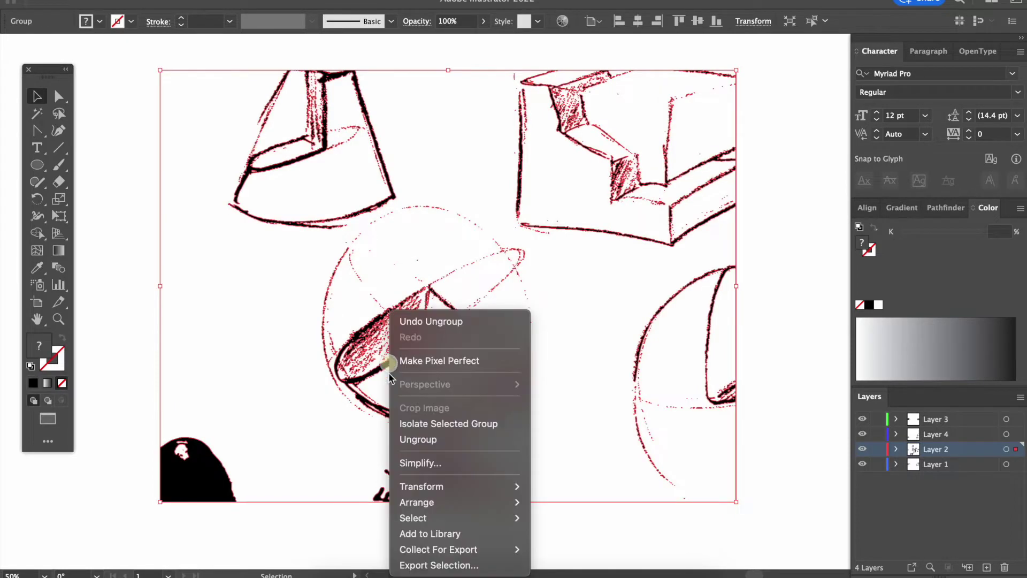
left_click(415, 441)
left_click(417, 551)
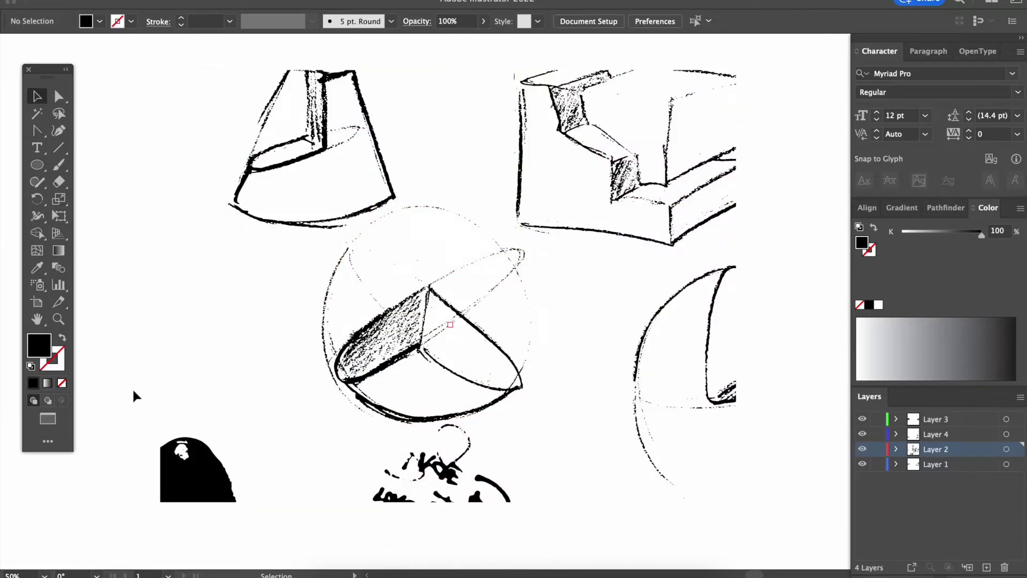
Step: Move the black fingertip shape away from the drawing and delete the cone's thick outline
left_click_drag(217, 487, 172, 421)
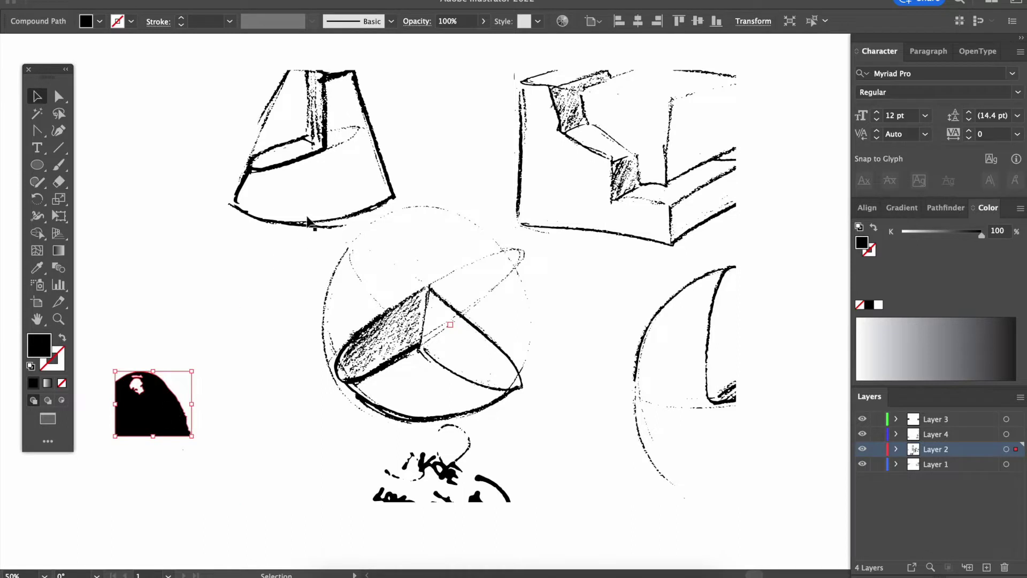
left_click(313, 156)
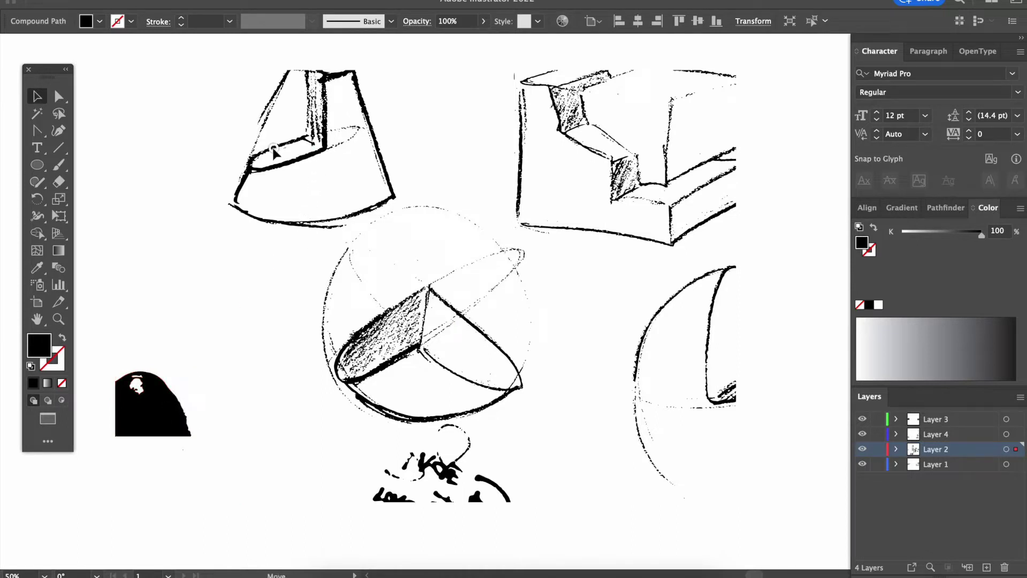
left_click(273, 145)
left_click_drag(317, 110, 296, 78)
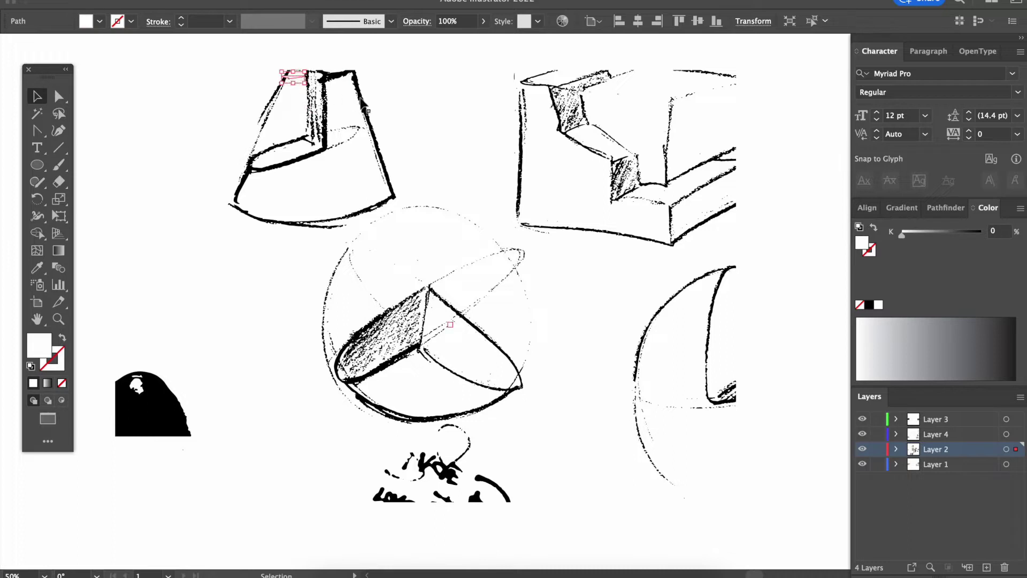
left_click_drag(362, 102, 393, 88)
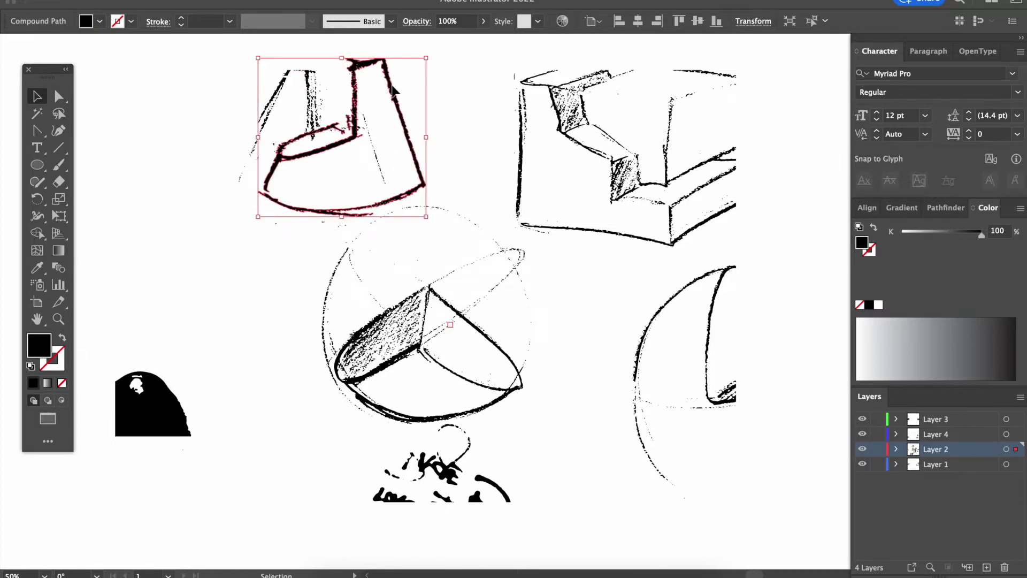
key("Delete")
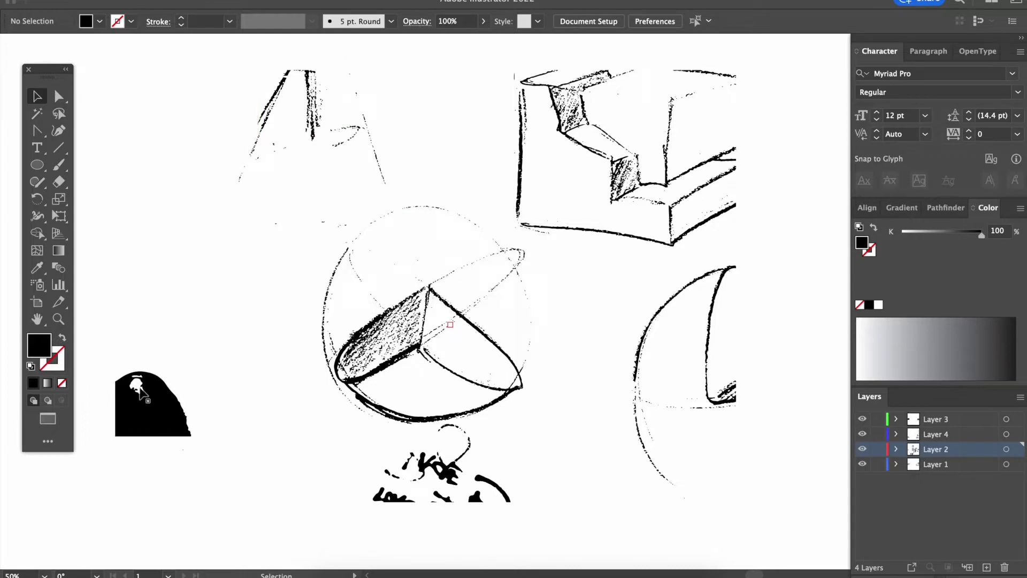
Step: Delete the white background shape behind the linework and the black fingertip shape
left_click(238, 384)
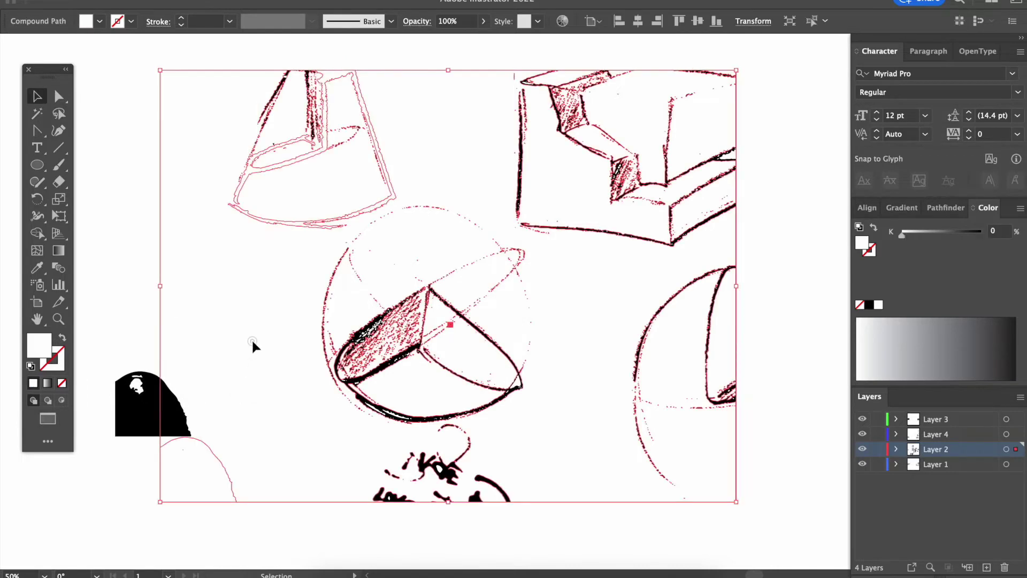
left_click_drag(252, 338, 286, 381)
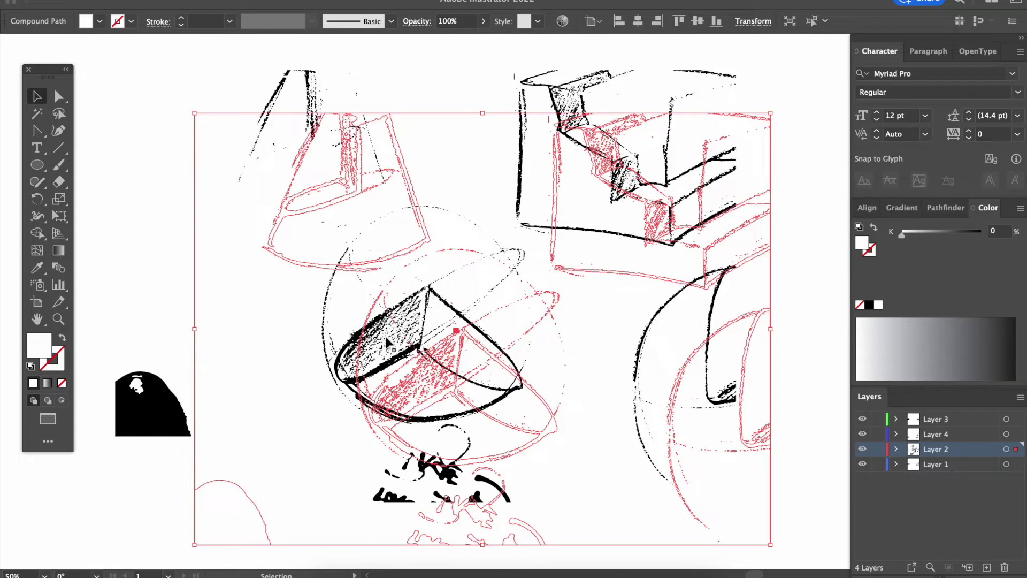
left_click(559, 484)
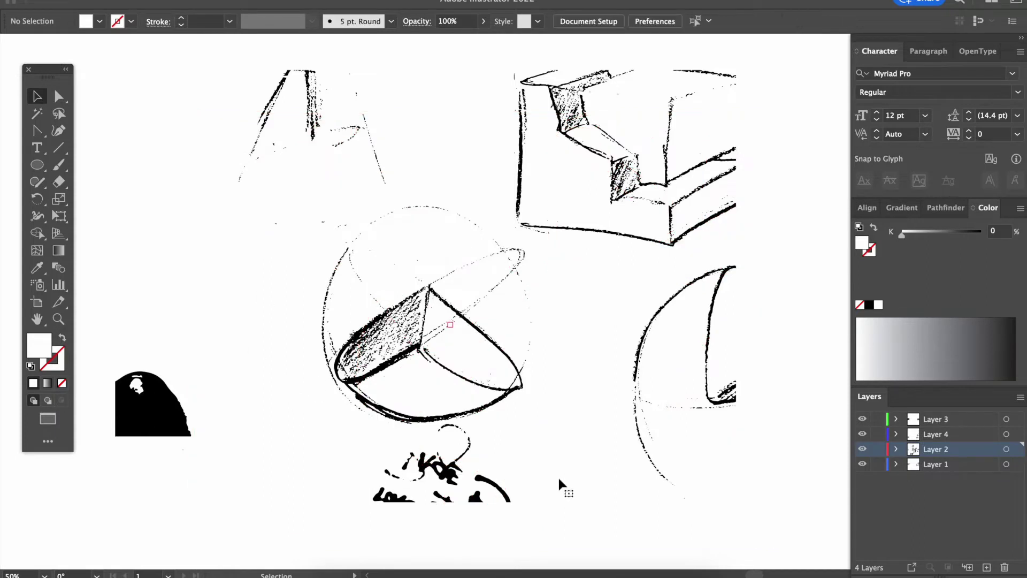
left_click_drag(105, 350, 233, 481)
key("Delete")
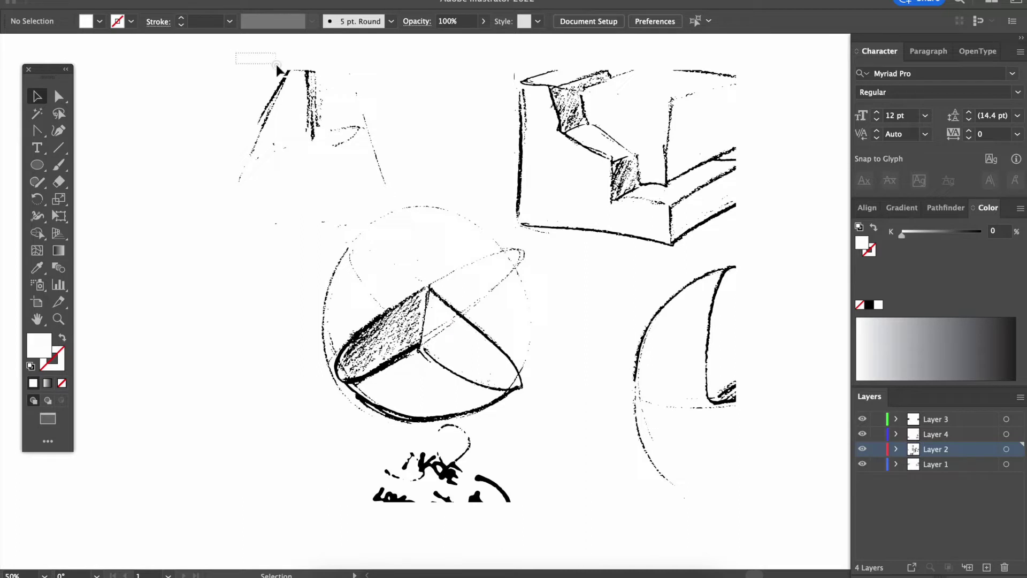
Step: Delete most of the traced cone linework and the upper part of the stepped block beside the sphere
left_click_drag(362, 120, 363, 123)
key("Delete")
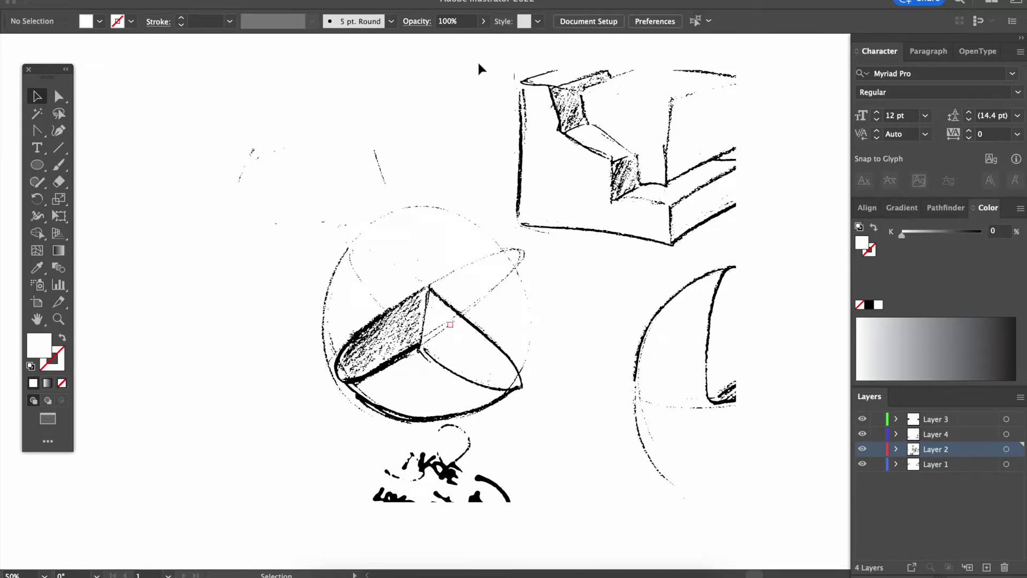
mouse_move(493, 64)
left_mouse_down()
mouse_move(702, 152)
mouse_move(768, 155)
left_mouse_up()
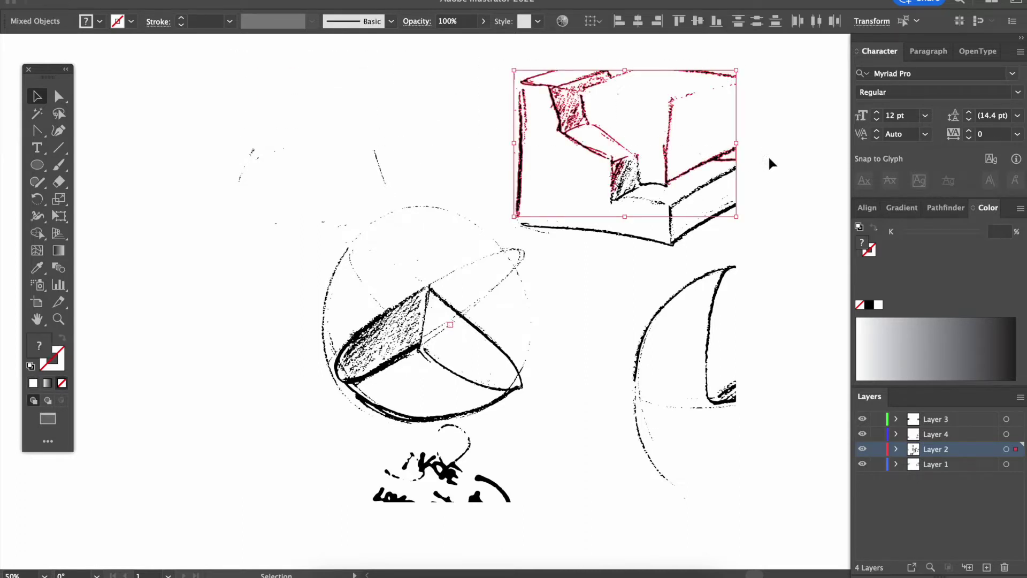
key("Delete")
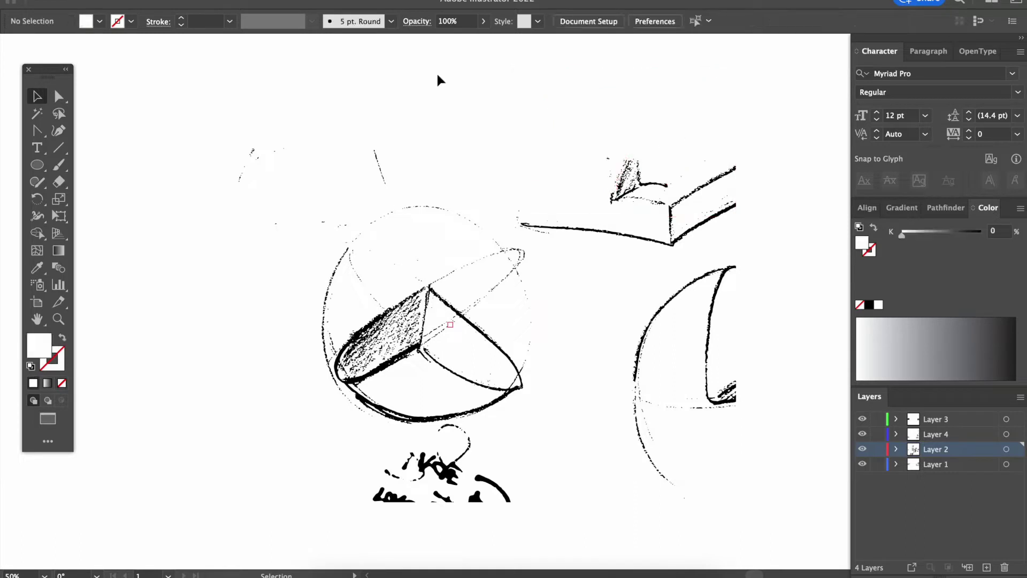
Step: Lasso and delete the handwritten lettering below the sphere and the partial sphere beside it
left_click(59, 114)
scroll(471, 449, "down", 2)
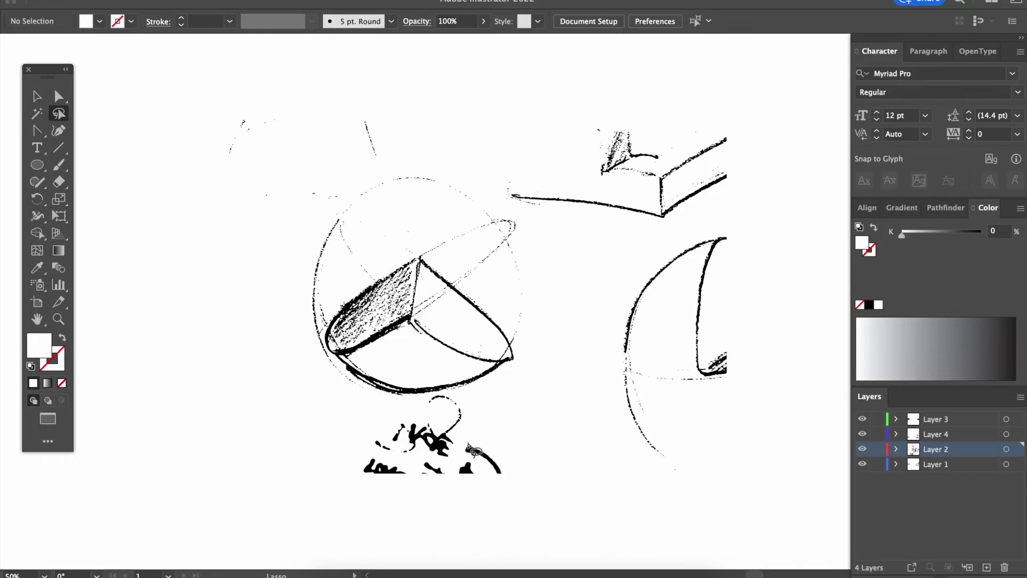
mouse_move(428, 396)
left_mouse_down()
mouse_move(466, 397)
mouse_move(528, 467)
mouse_move(485, 498)
mouse_move(328, 500)
mouse_move(364, 447)
mouse_move(430, 397)
left_mouse_up()
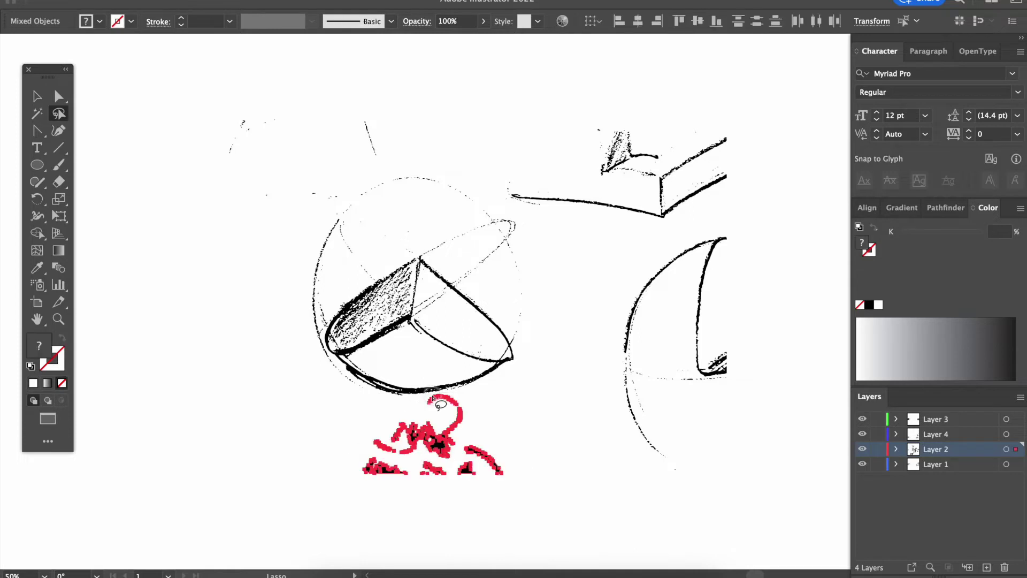
key("Delete")
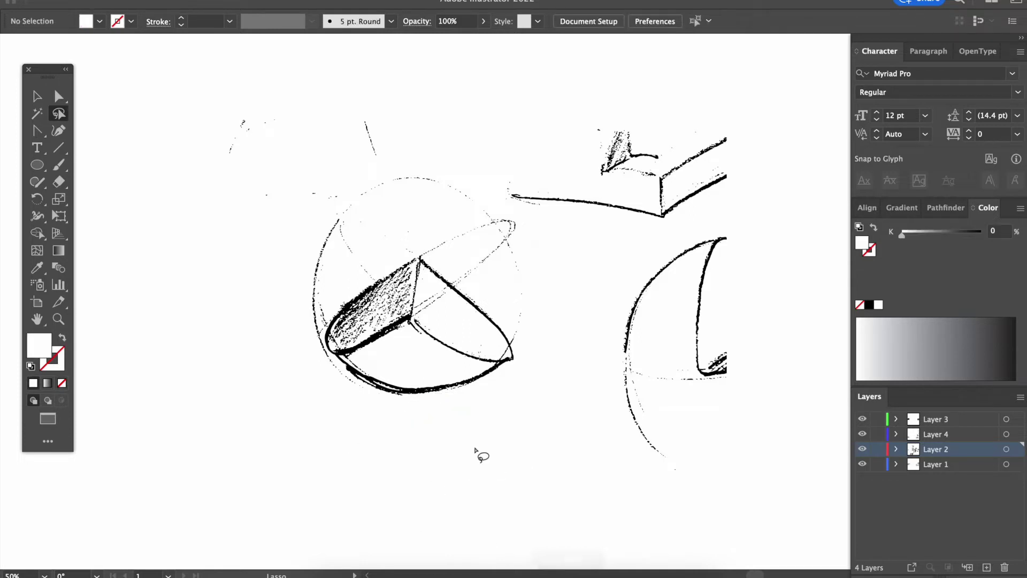
mouse_move(722, 231)
left_mouse_down()
mouse_move(613, 286)
mouse_move(598, 400)
mouse_move(637, 477)
mouse_move(714, 480)
mouse_move(771, 326)
mouse_move(758, 242)
mouse_move(689, 229)
left_mouse_up()
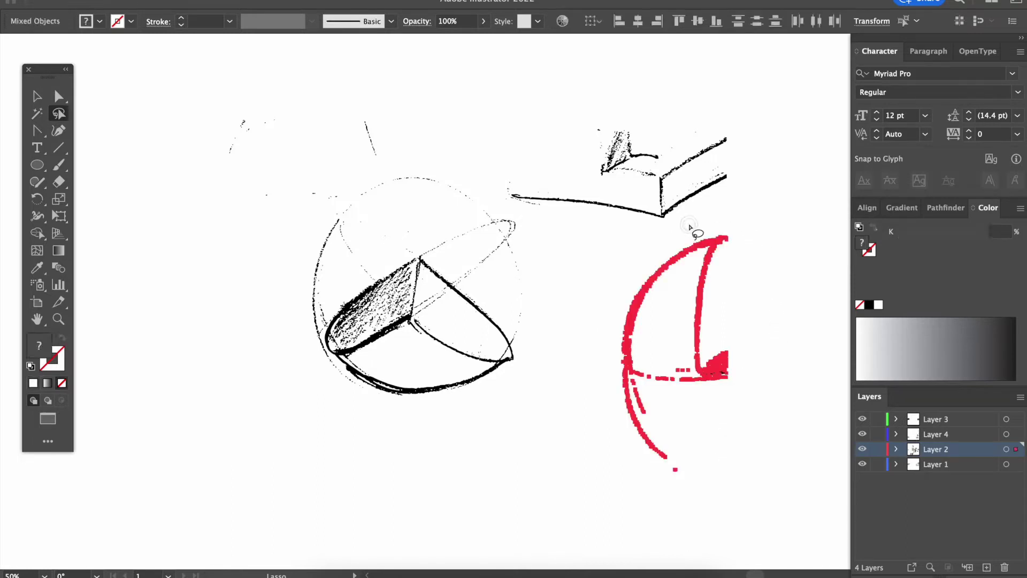
key("Delete")
Step: Lasso and delete the remaining stepped block lines and the leftover cone marks above the sphere
mouse_move(524, 93)
left_mouse_down()
mouse_move(501, 180)
mouse_move(513, 209)
mouse_move(676, 222)
mouse_move(744, 201)
mouse_move(754, 114)
mouse_move(621, 91)
mouse_move(522, 88)
left_mouse_up()
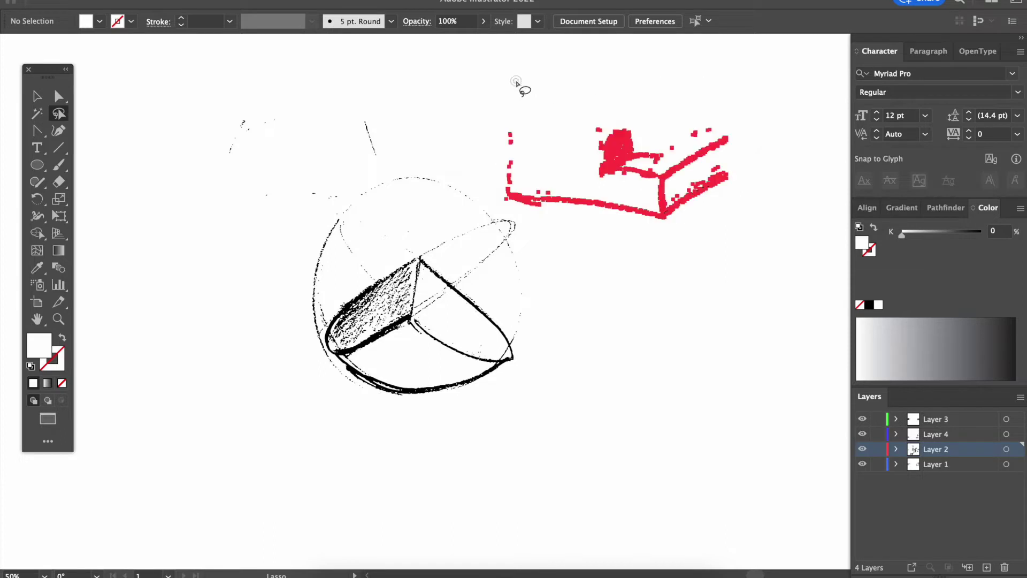
key("Delete")
mouse_move(221, 113)
left_mouse_down()
mouse_move(211, 140)
mouse_move(326, 222)
mouse_move(394, 156)
mouse_move(298, 73)
mouse_move(214, 118)
left_mouse_up()
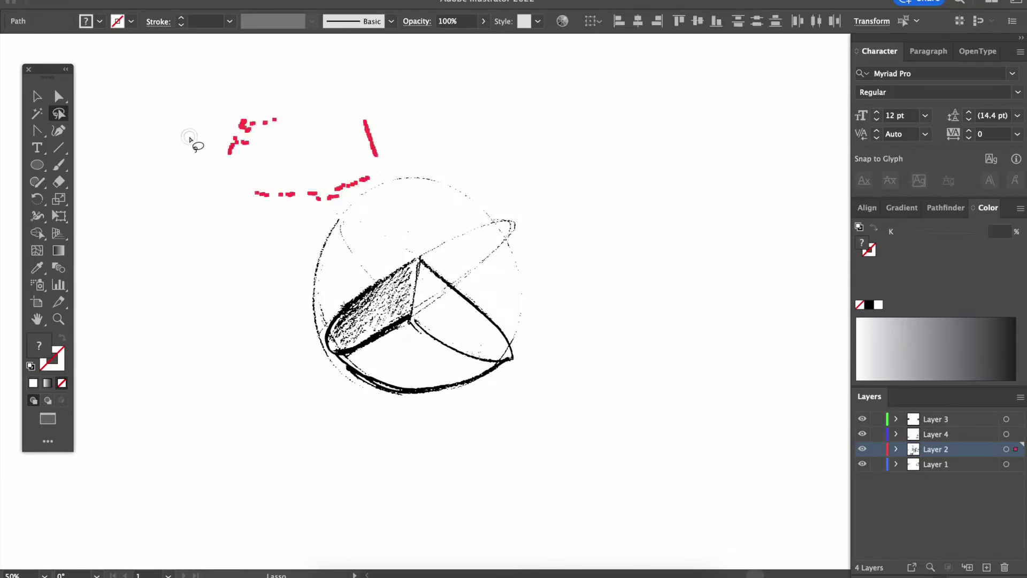
key("Delete")
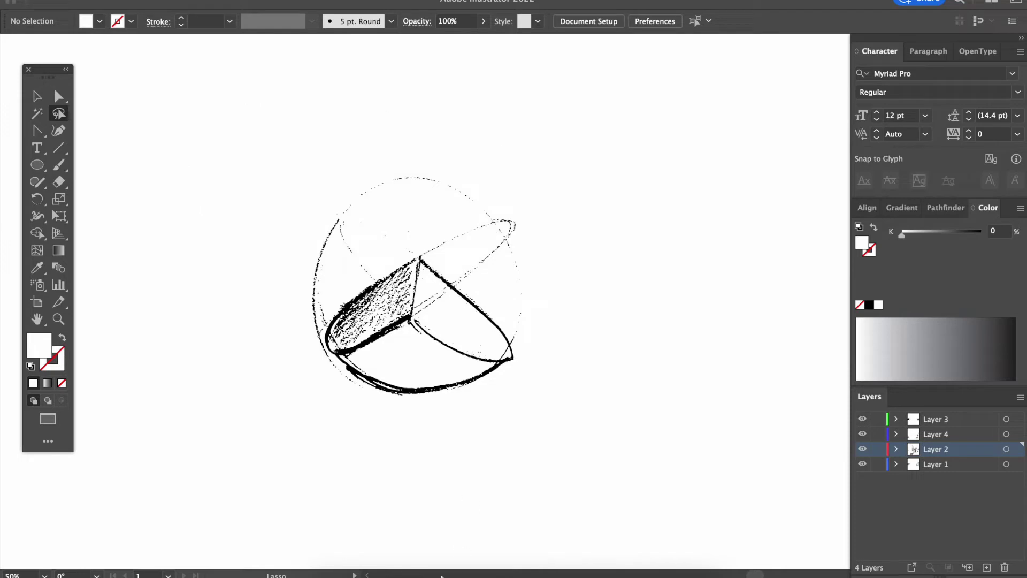
left_click(38, 98)
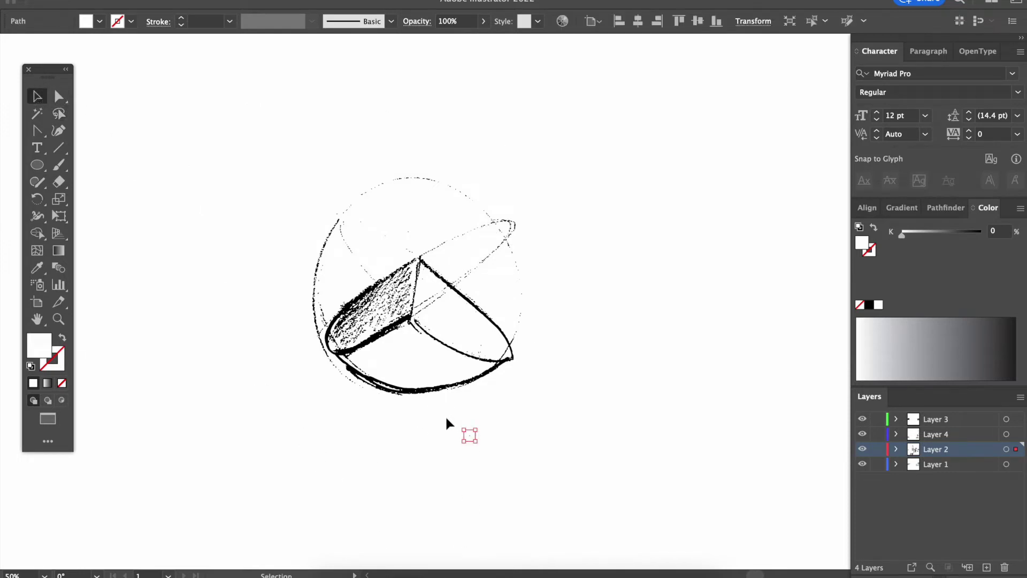
left_click_drag(417, 406, 348, 444)
key("super+z")
left_click(490, 449)
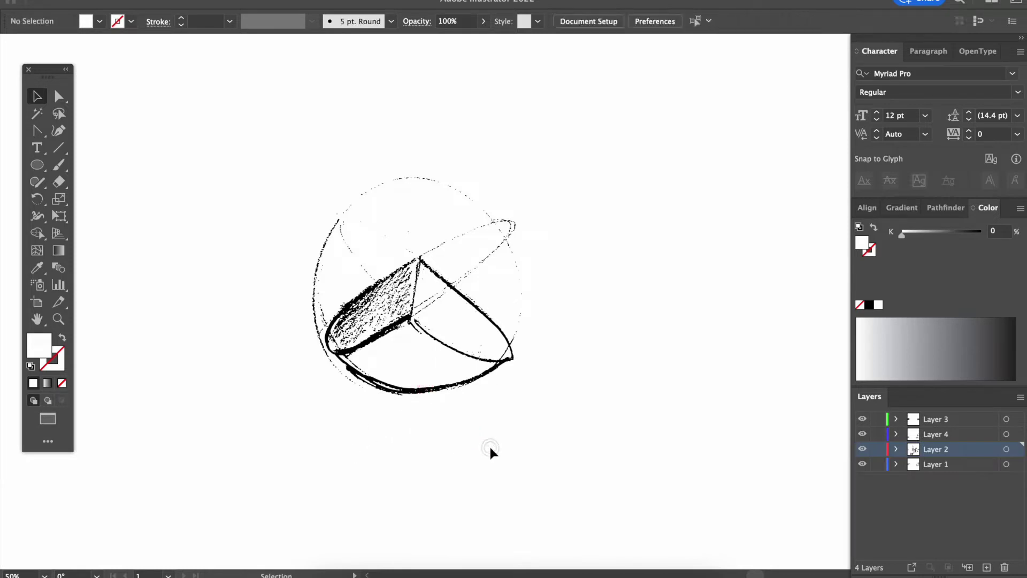
left_click(317, 259)
key("super+z")
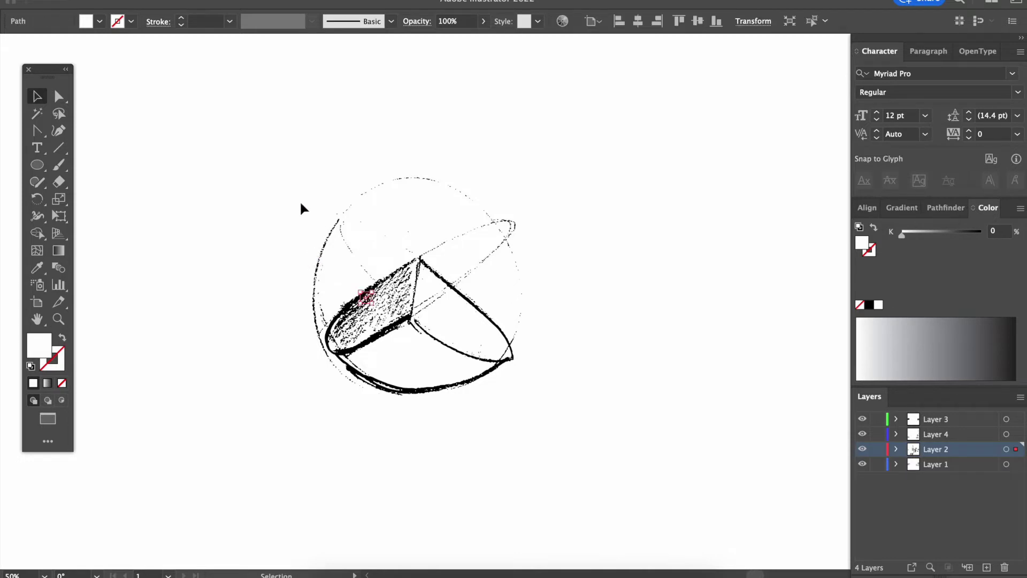
Step: Select all of the sphere's linework, group it into one object, and deselect it
mouse_move(200, 124)
left_mouse_down()
mouse_move(487, 252)
mouse_move(597, 416)
left_mouse_up()
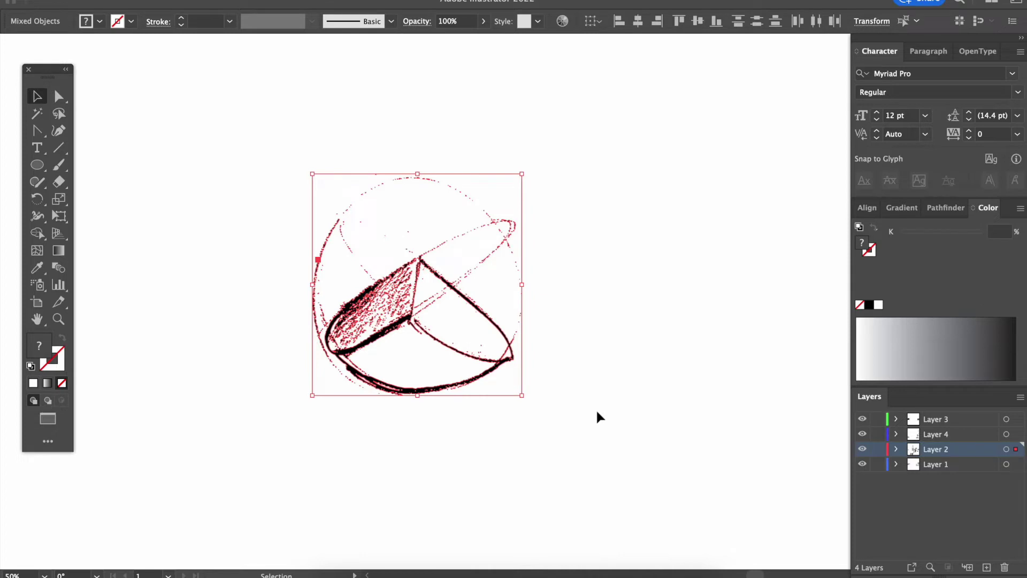
key("a")
key("ctrl+g")
key("v")
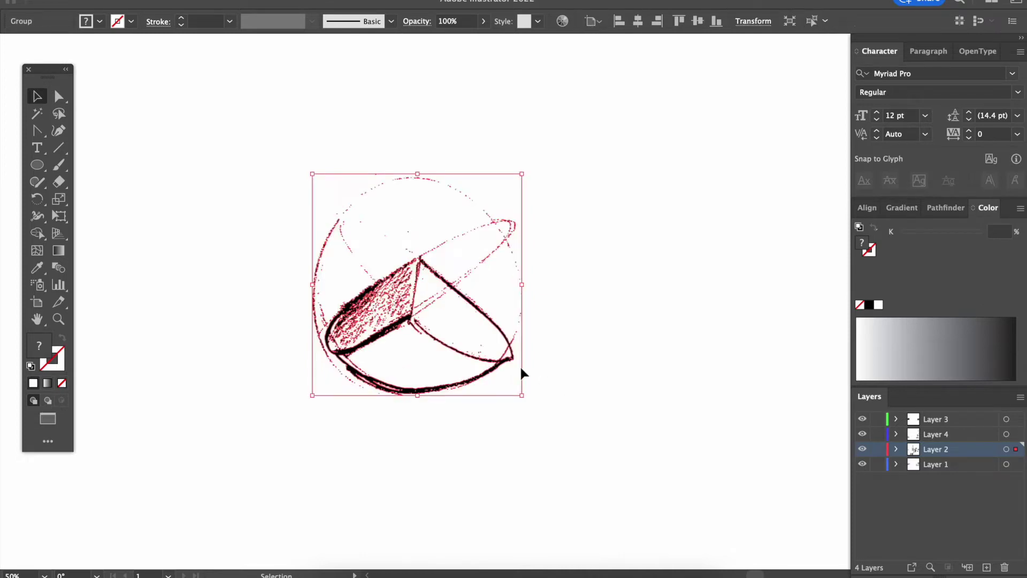
left_click(589, 445)
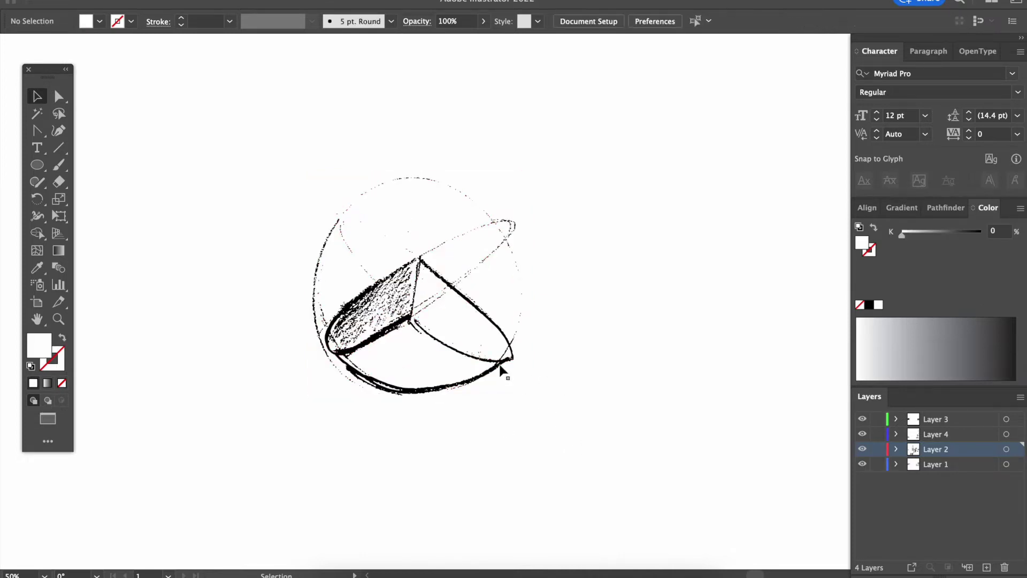
Step: Select the grouped sphere to check that it behaves as one object, and deselect it
left_click_drag(499, 368, 490, 426)
scroll(488, 420, "down", 1, "alt")
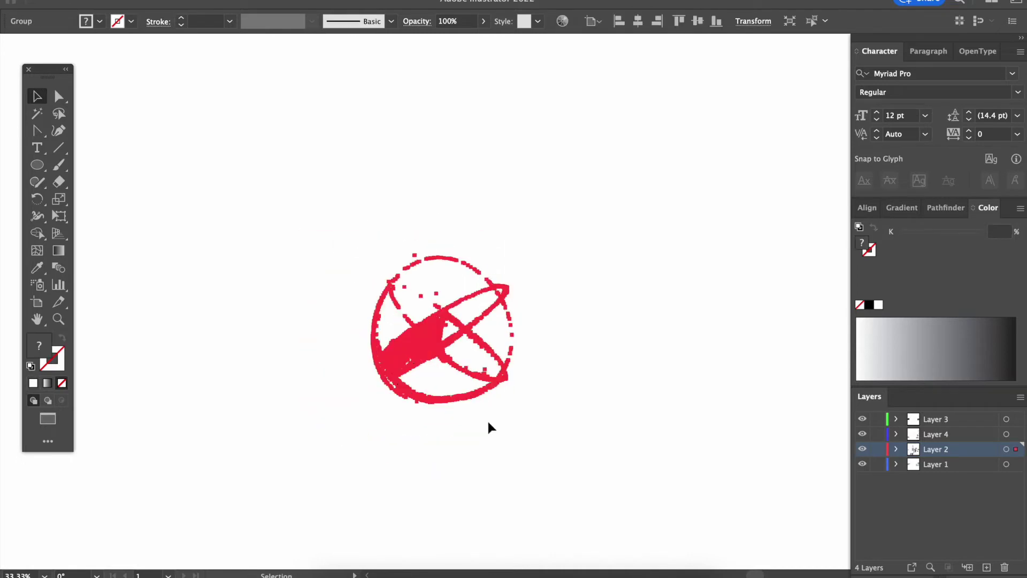
scroll(488, 420, "right", 5)
scroll(488, 419, "down", 2)
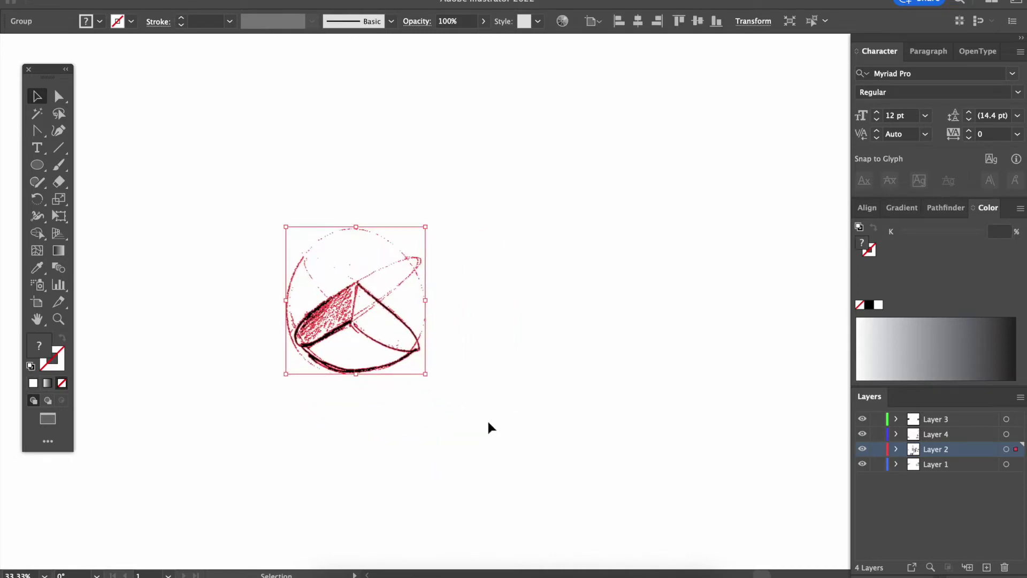
scroll(489, 424, "up", 1, "alt")
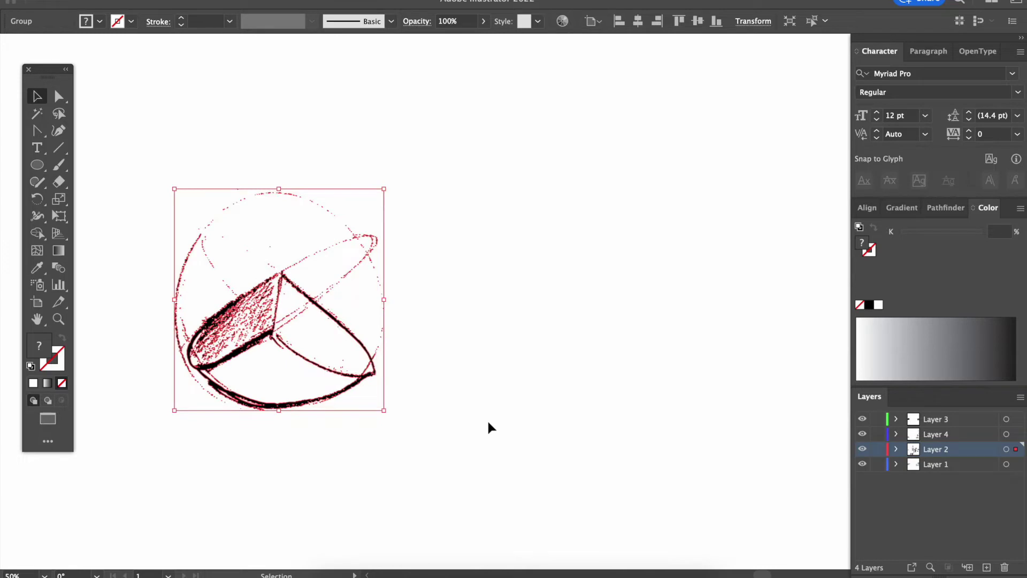
scroll(489, 423, "left", 3)
scroll(488, 423, "up", 1)
scroll(488, 422, "left", 1)
scroll(487, 423, "up", 1)
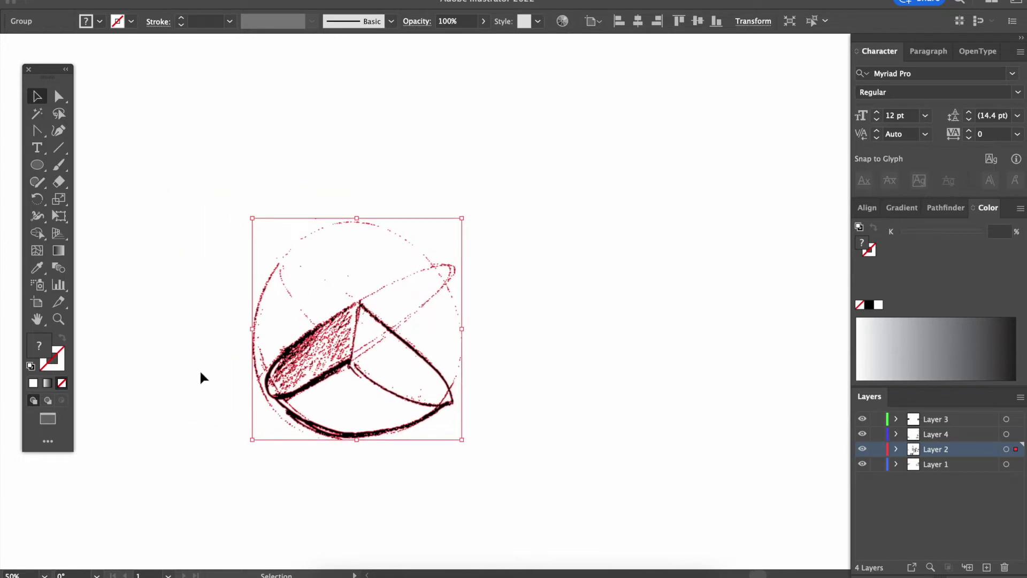
left_click(570, 452)
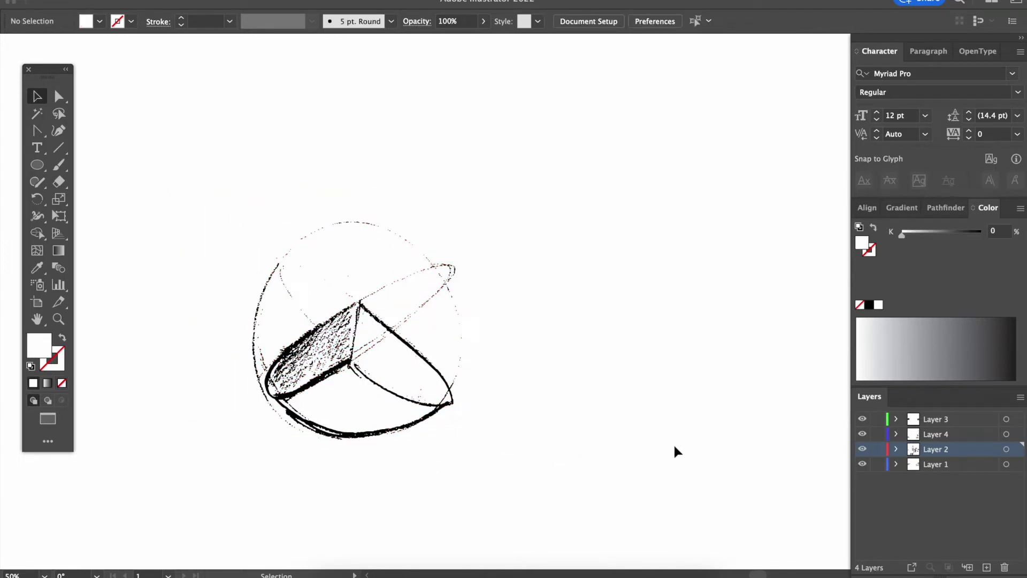
Step: Switch Layer 2's visibility off and on to check that it holds the sphere linework
left_click(862, 433)
left_click(357, 1)
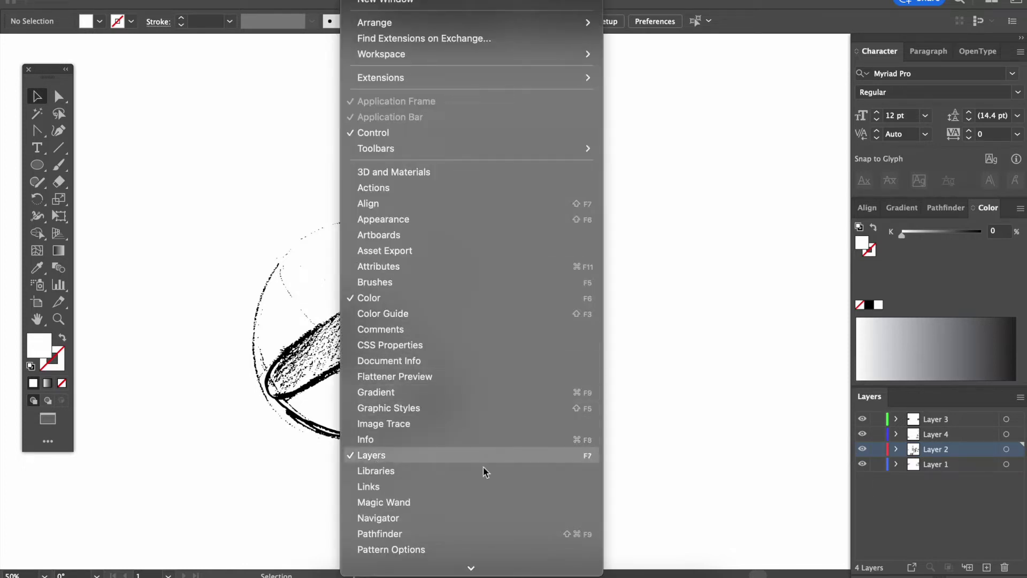
left_click(919, 509)
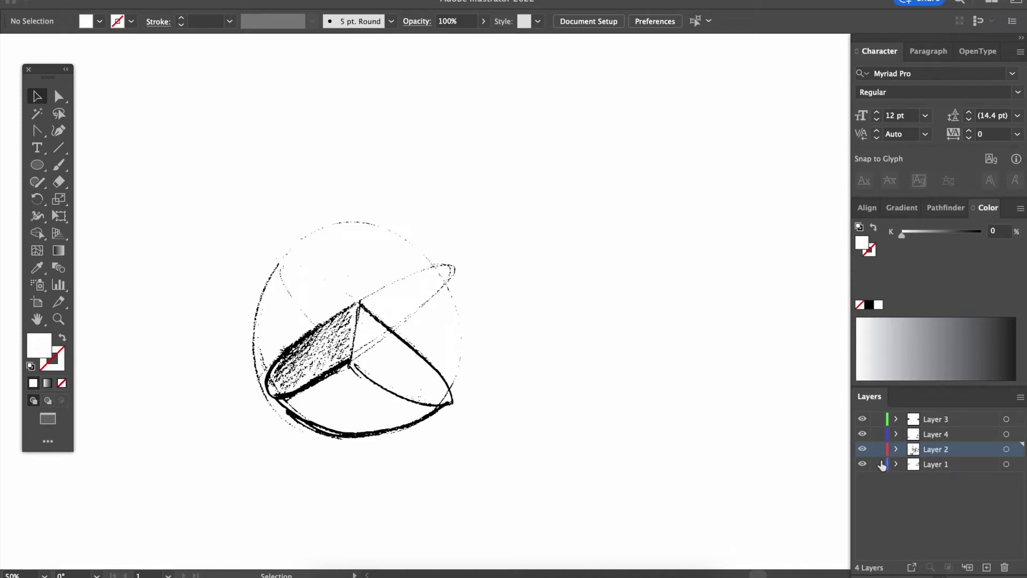
left_click(862, 449)
left_click(861, 449)
left_click(861, 450)
left_click(861, 451)
key("super+equal")
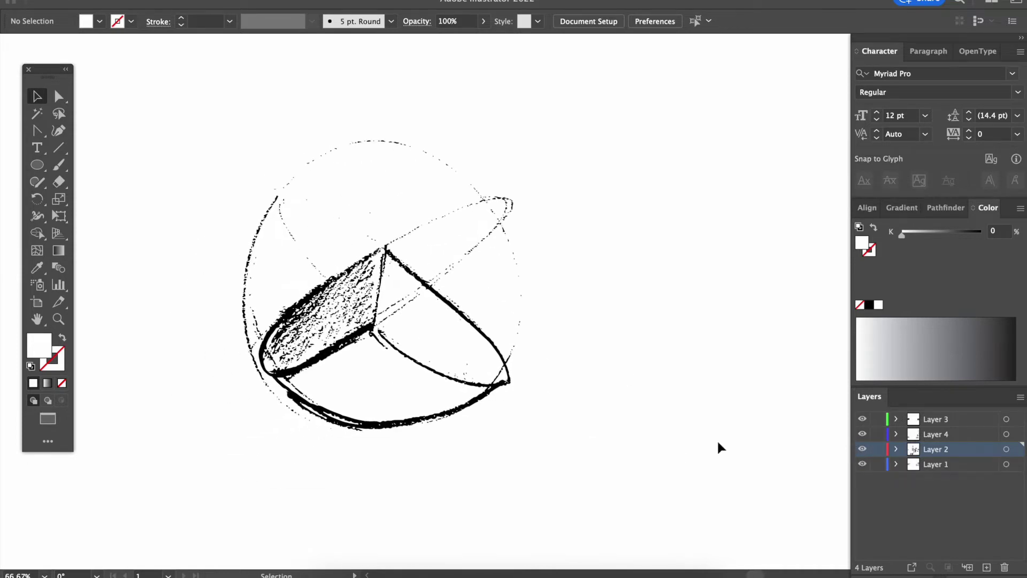
Step: Lock Layer 2 and check that the sphere linework cannot be selected
left_click(877, 450)
left_click(316, 216)
Step: Add a new layer above Layer 2, delete it again, and make Layer 2 active
left_click(987, 567)
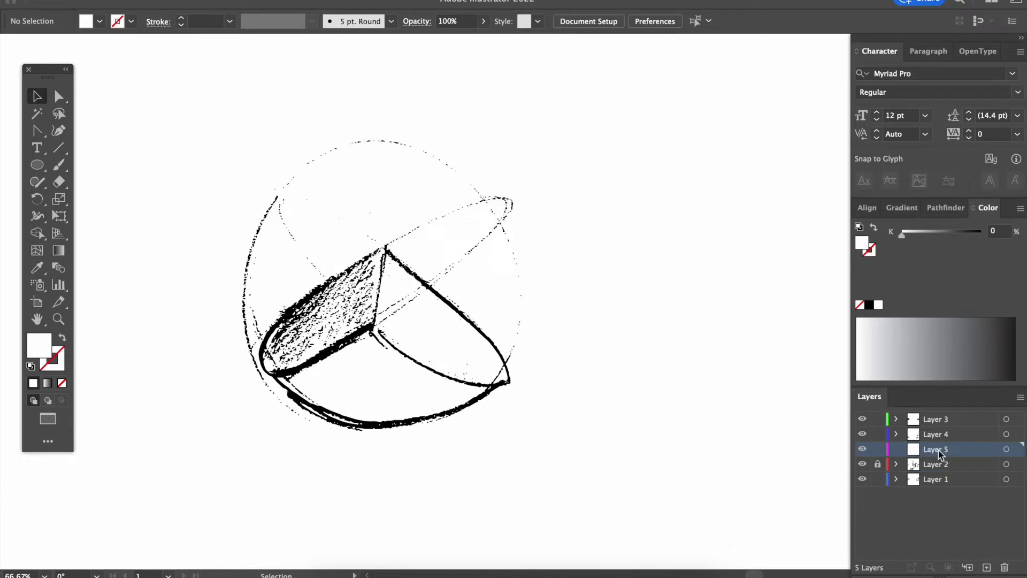
left_click_drag(936, 455, 1005, 567)
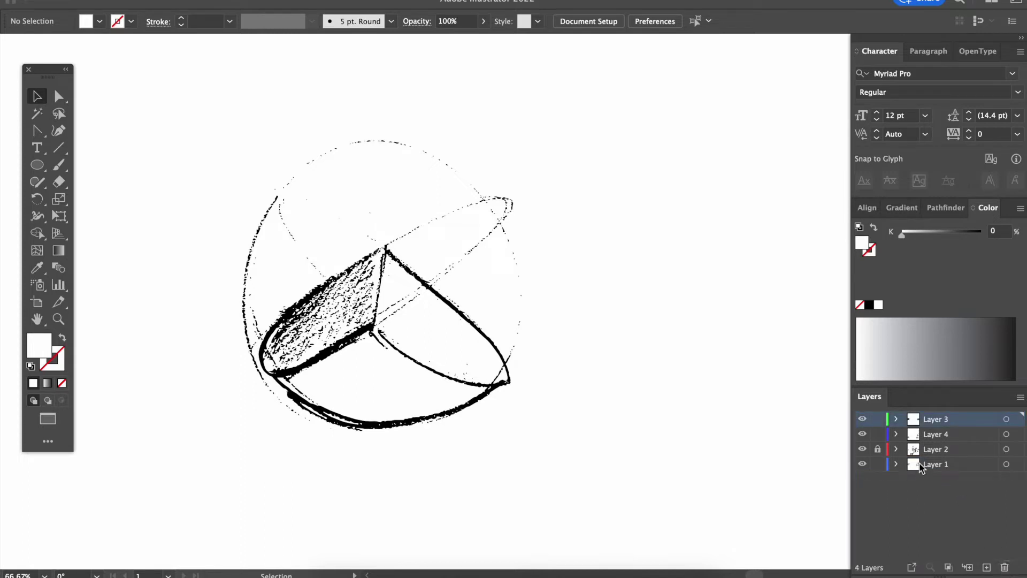
left_click(942, 454)
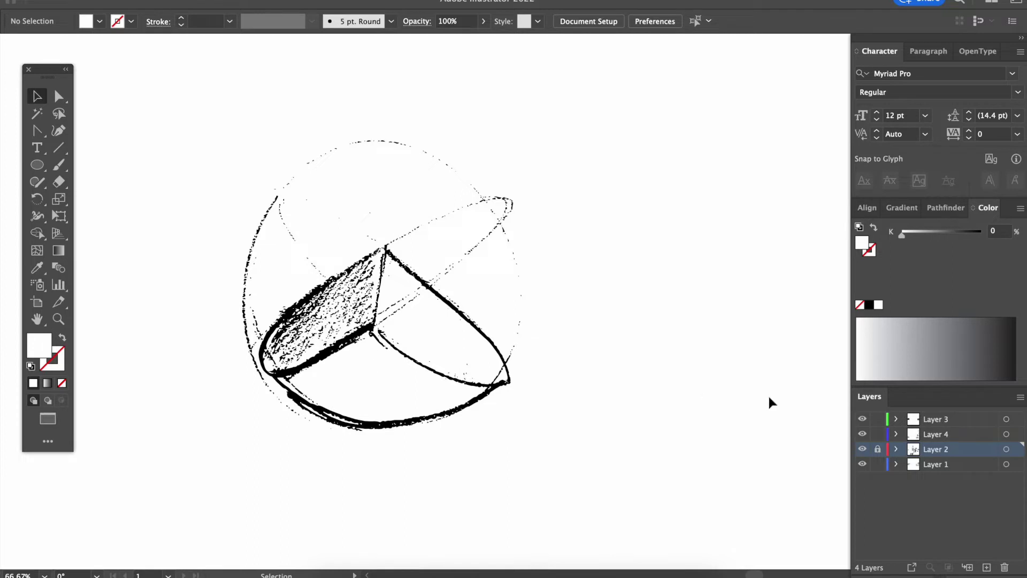
Step: Draw a circle on Layer 1 enclosing the whole sphere drawing, and nudge it down to centre it around the linework
left_click(943, 464)
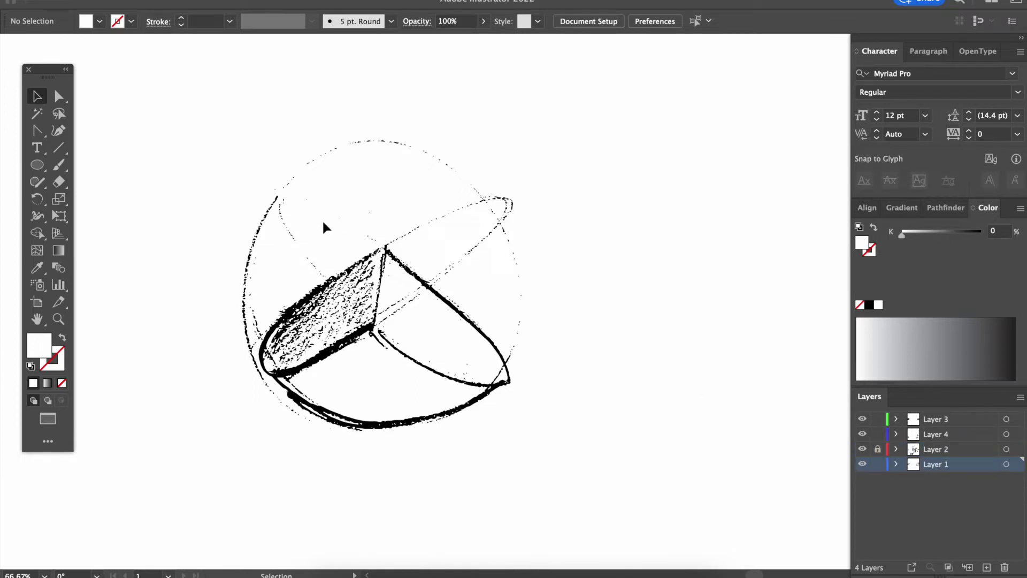
key("l")
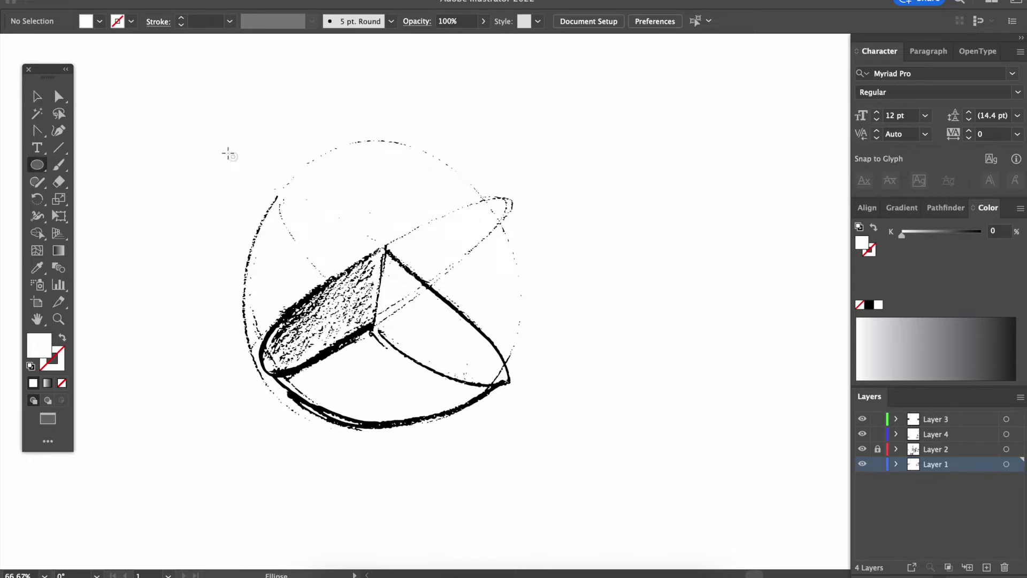
mouse_move(227, 153)
left_mouse_down()
mouse_move(444, 342)
mouse_move(545, 362)
mouse_move(571, 383)
mouse_move(553, 338)
left_mouse_up()
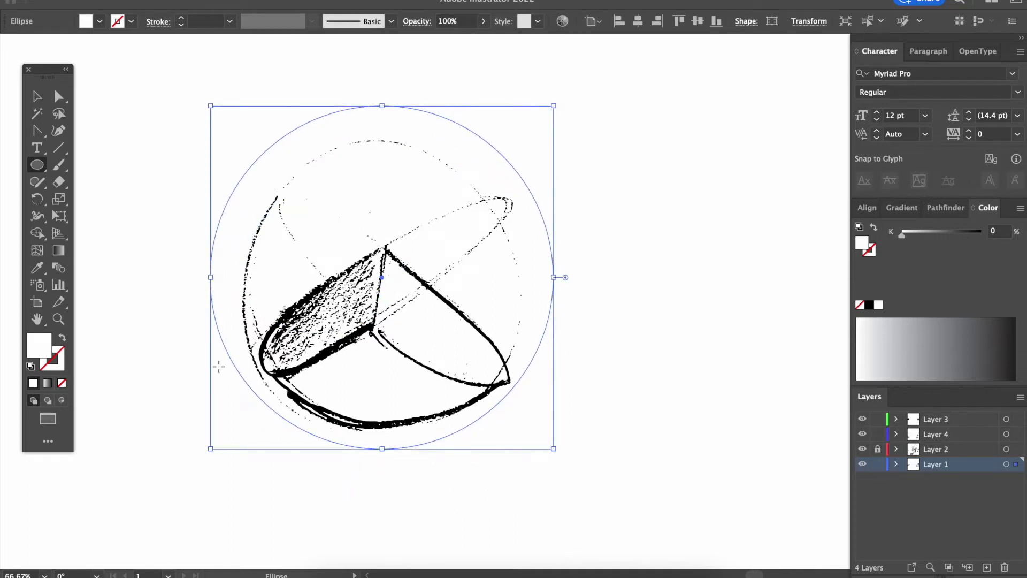
key("shift+Down")
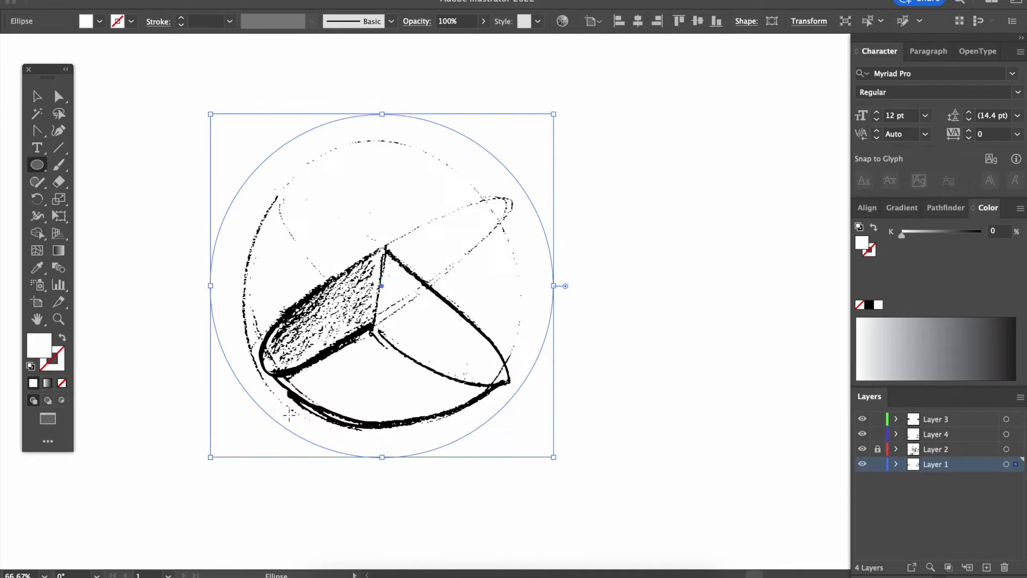
Step: Fill the circle behind the linework with a grey of 25.67% black, keeping the color settings displayed
double_click(36, 351)
left_click_drag(624, 384, 624, 358)
left_click(484, 241)
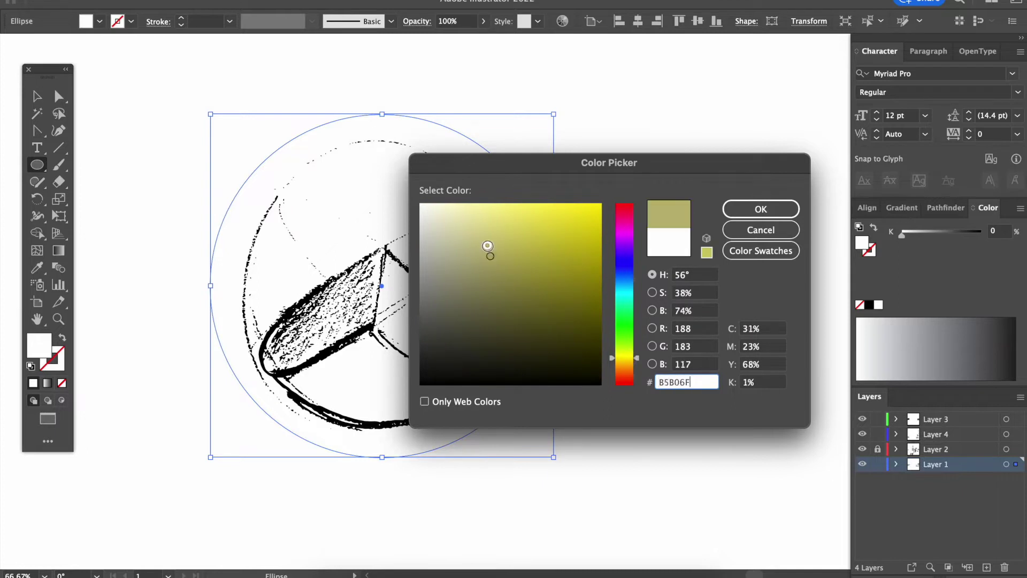
left_click(759, 209)
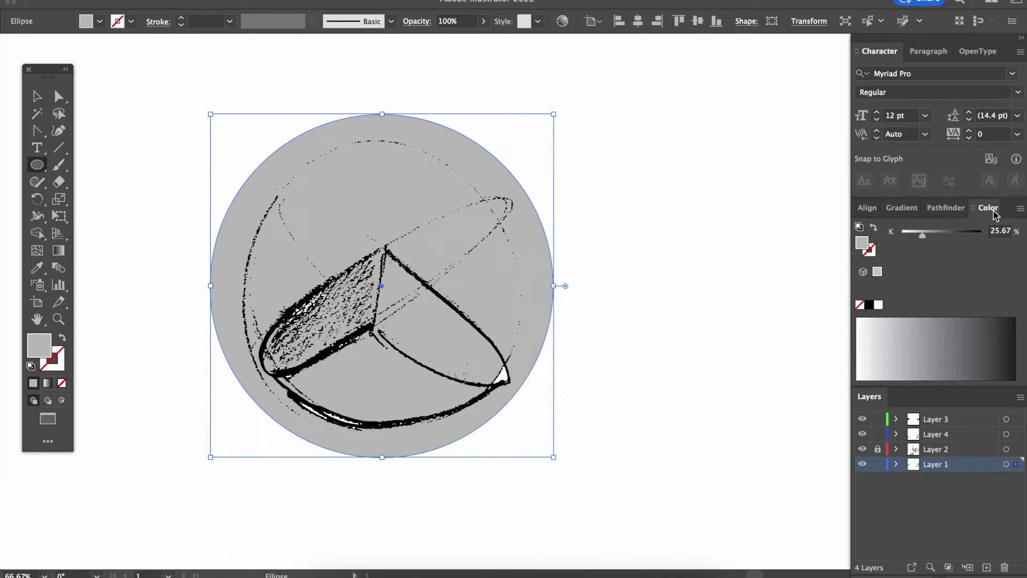
left_click(358, 0)
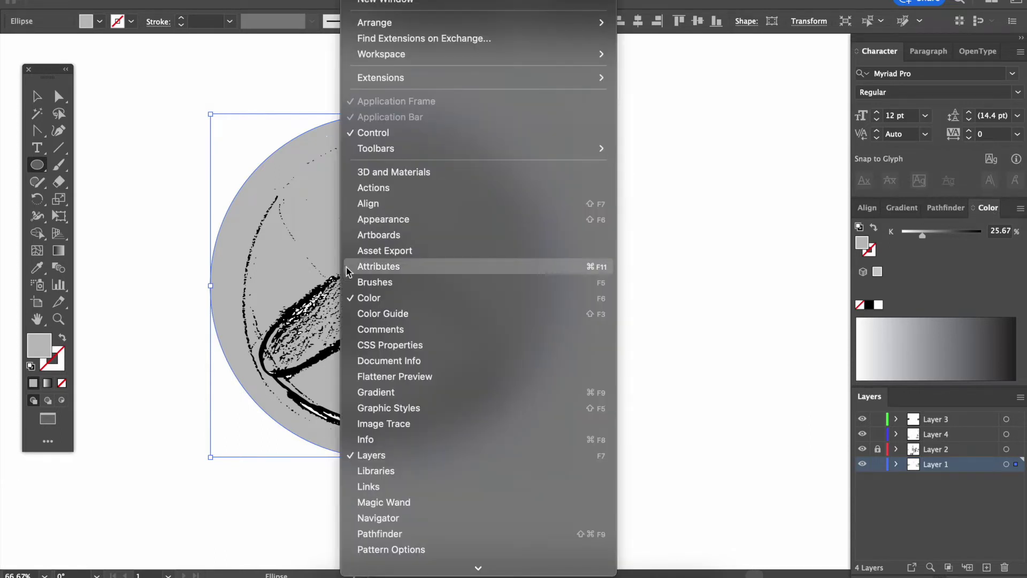
left_click(378, 300)
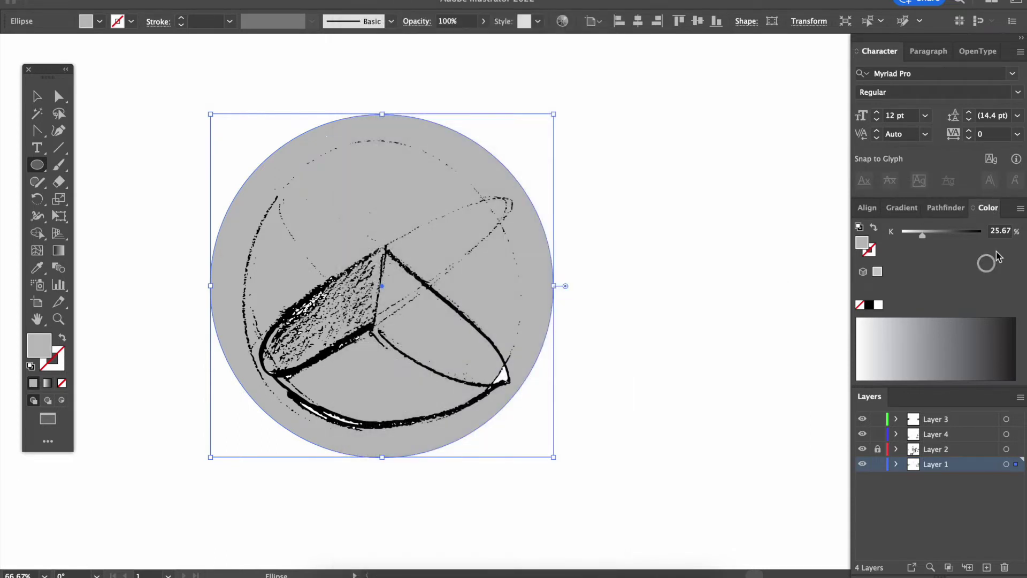
Step: Switch the circle's colour mode to RGB, fill it with khaki #C9C381, and shift it slightly right and down behind the linework
left_click(1020, 208)
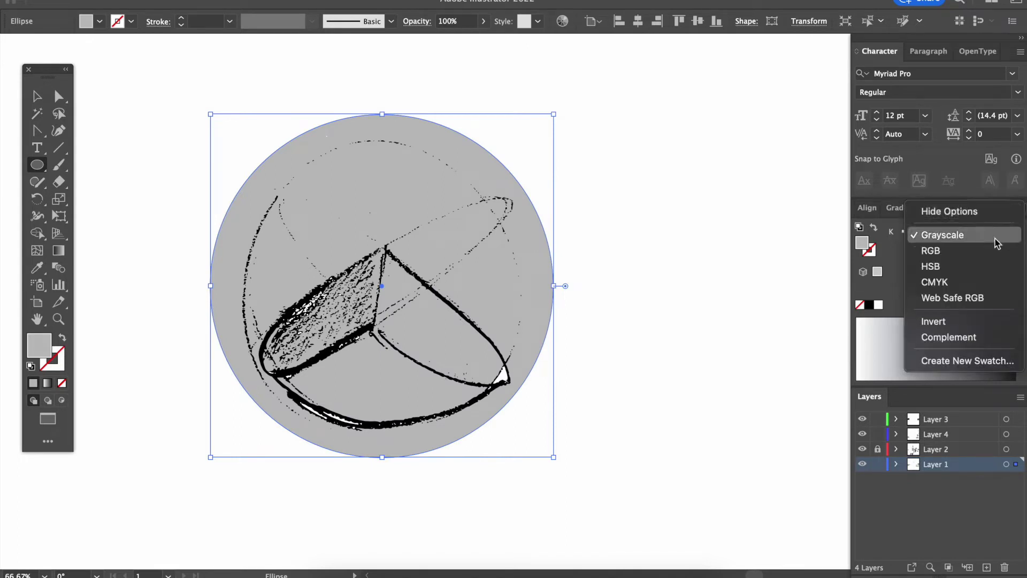
left_click(962, 256)
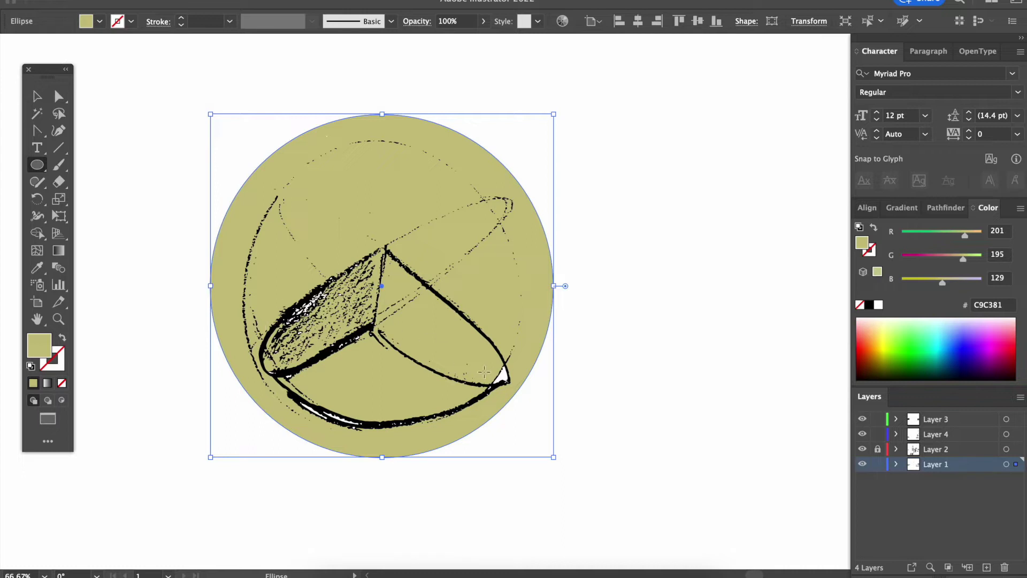
key("v")
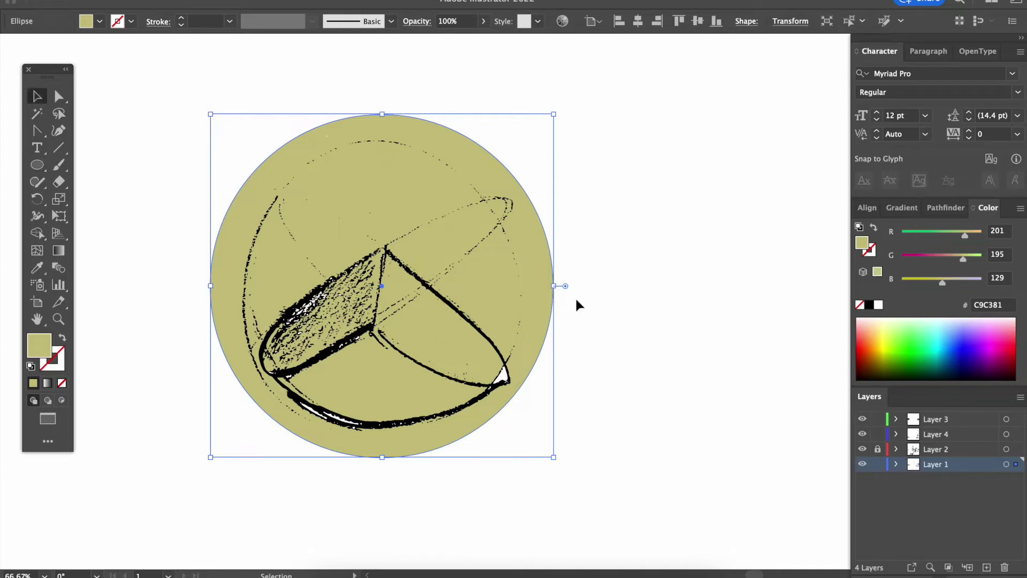
left_click(605, 297)
left_click_drag(548, 293, 567, 308)
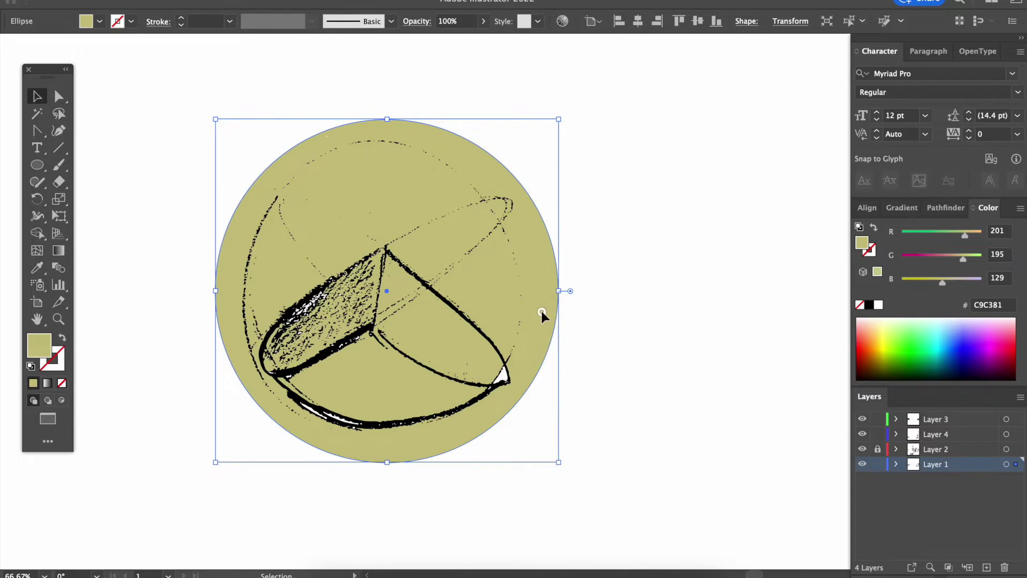
mouse_move(542, 310)
left_mouse_down()
mouse_move(600, 365)
mouse_move(528, 309)
mouse_move(612, 372)
mouse_move(547, 309)
mouse_move(573, 327)
mouse_move(542, 311)
left_mouse_up()
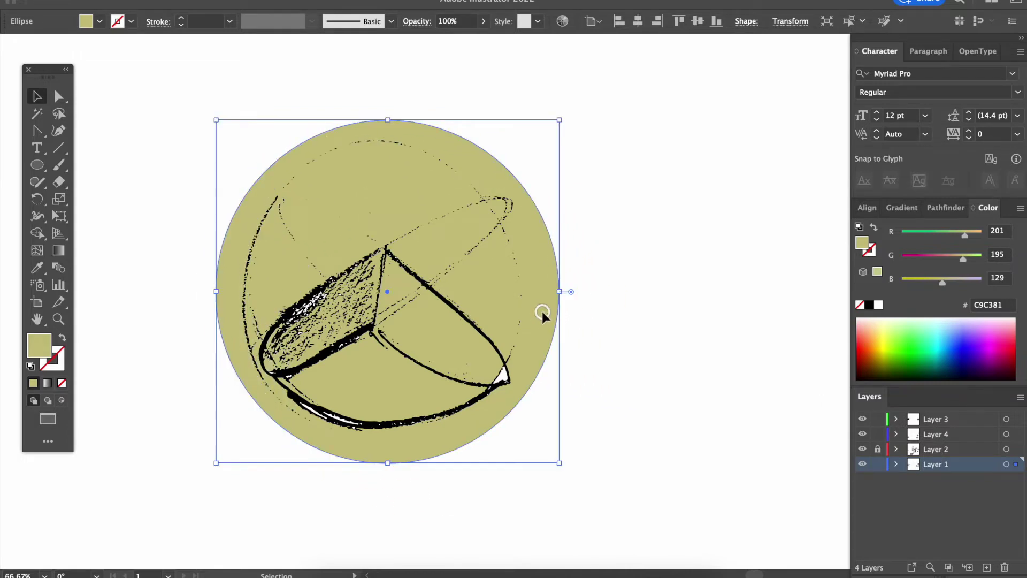
Step: Examine close up how the circle's colour shows through the traced sphere linework
key("ctrl+equal")
key("ctrl+equal")
scroll(522, 400, "left", 4)
scroll(522, 399, "down", 2)
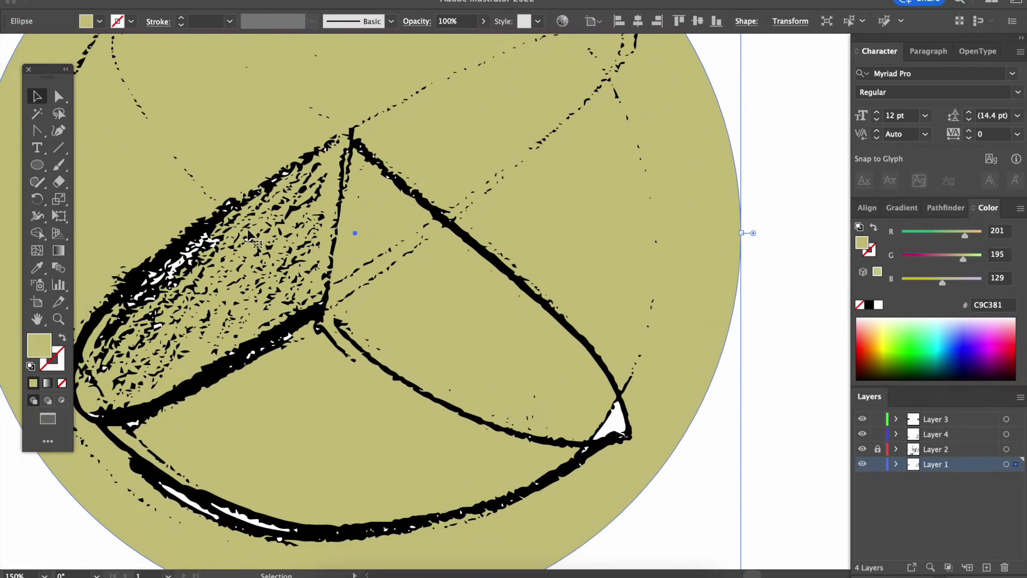
scroll(328, 241, "up", 1)
key("super+minus")
key("super+minus")
key("super+minus")
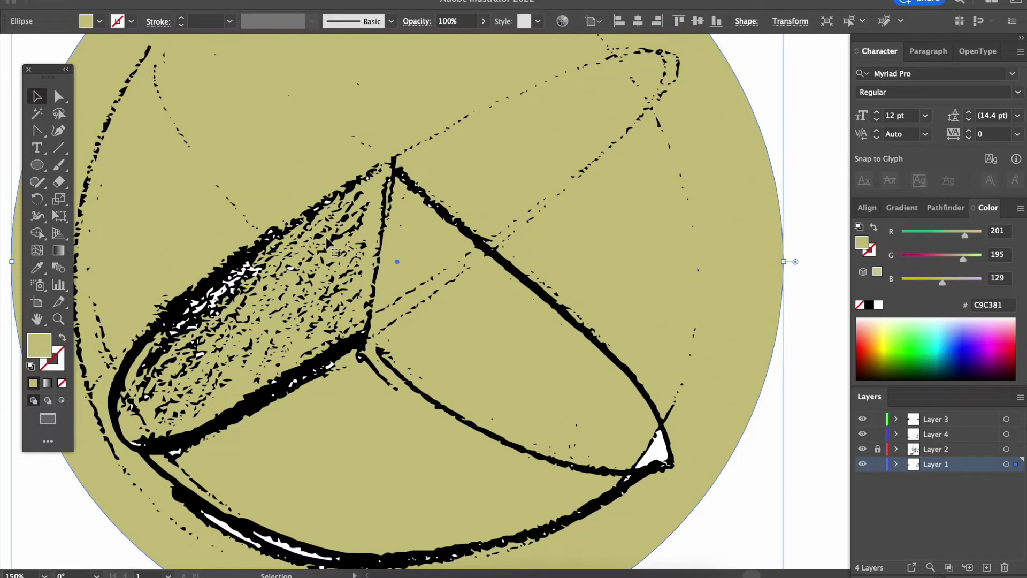
key("super+equal")
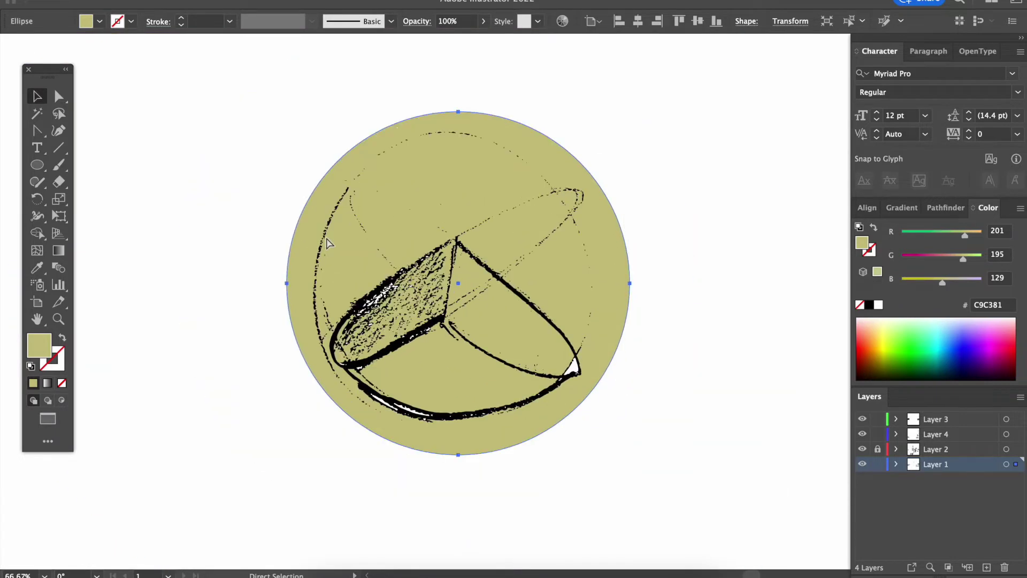
key("super+equal")
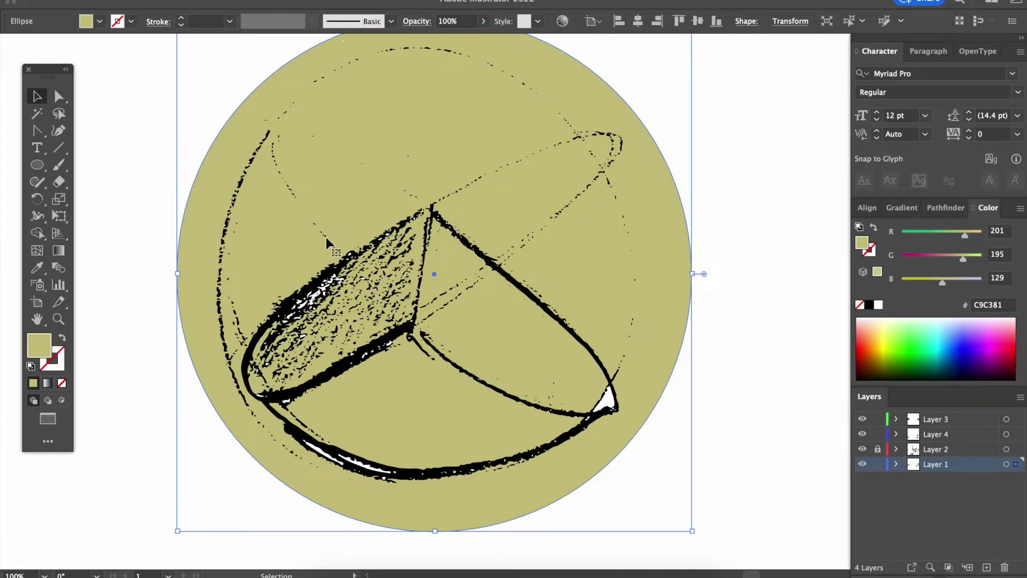
Step: Draw a closed three-point Pen path on Layer 1 connecting the corners of the sphere's lower cut face
scroll(326, 236, "down", 1)
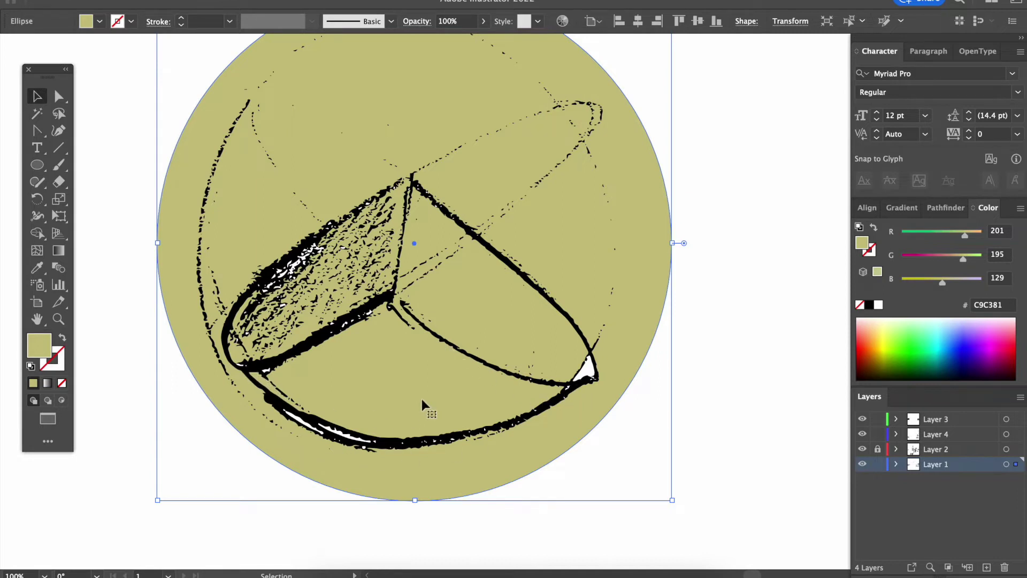
key("p")
left_click(391, 299)
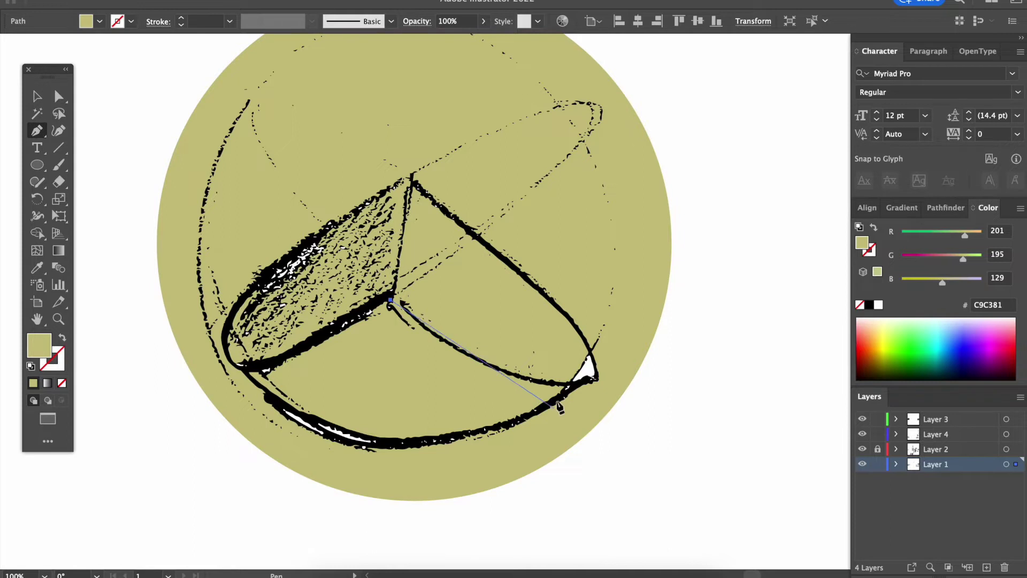
left_click(566, 384)
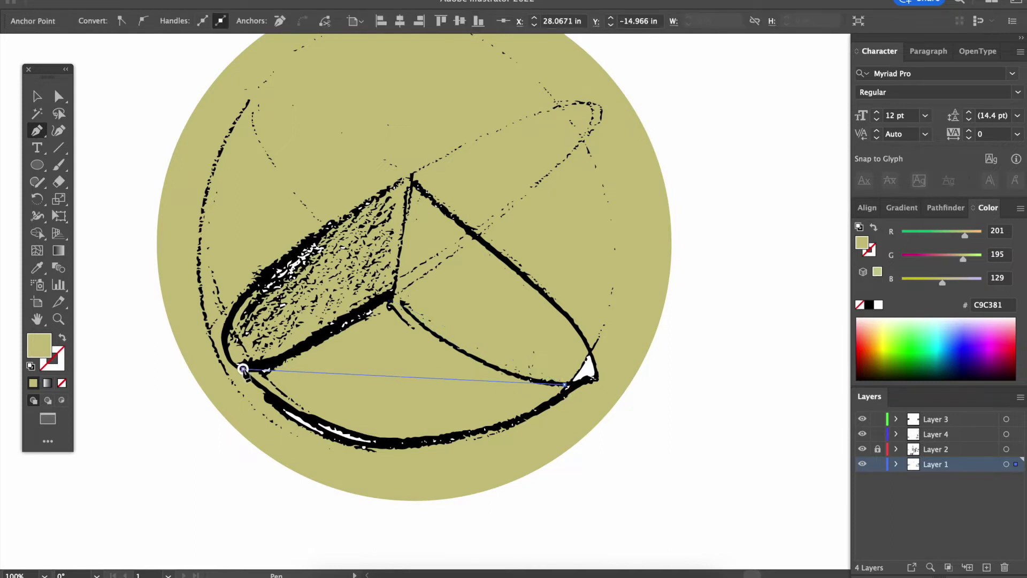
left_click(242, 369)
left_click(390, 301)
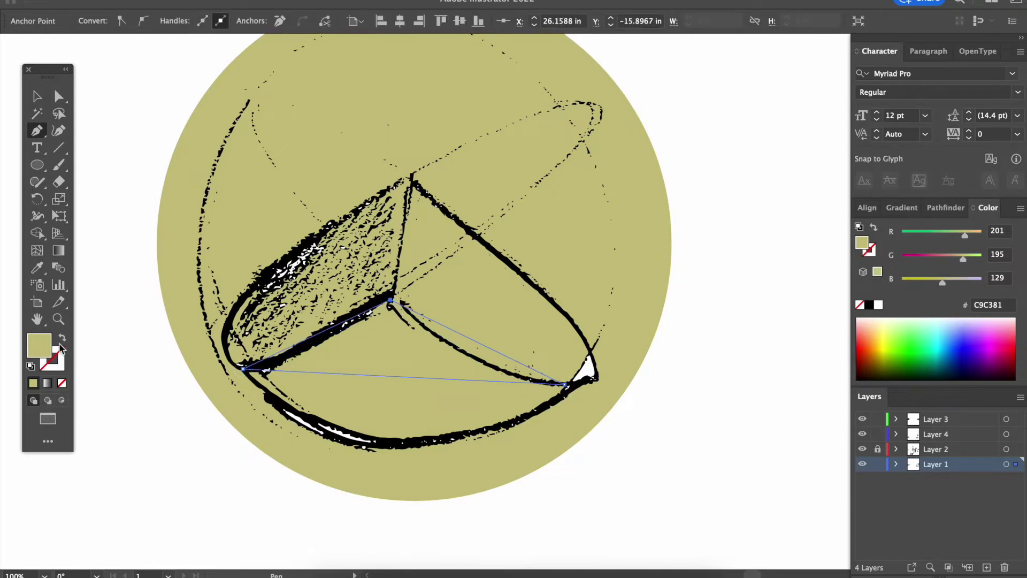
Step: Fill the triangular path over the lower cut face with dark olive #8C844F
double_click(39, 345)
left_click(501, 285)
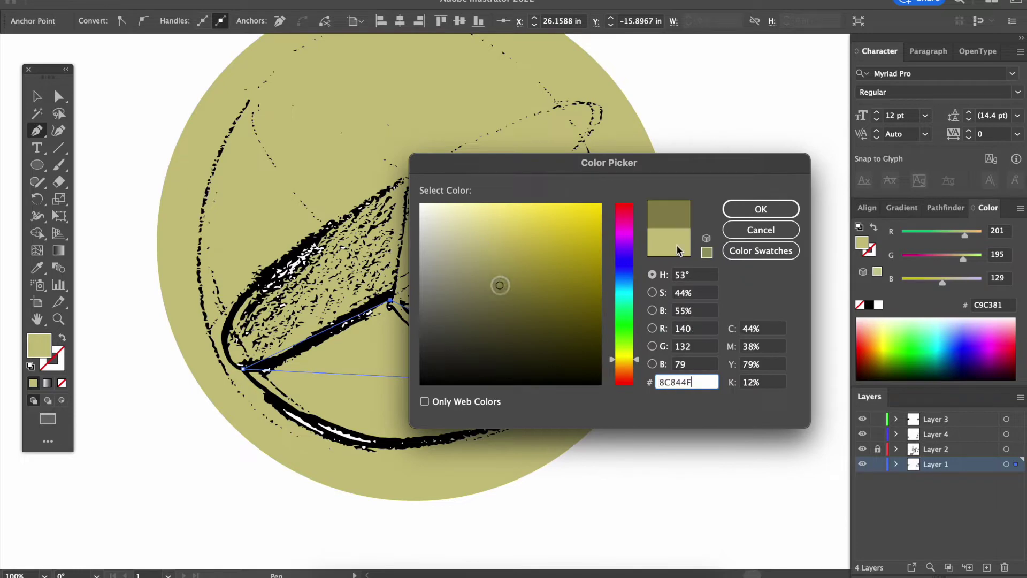
left_click(757, 209)
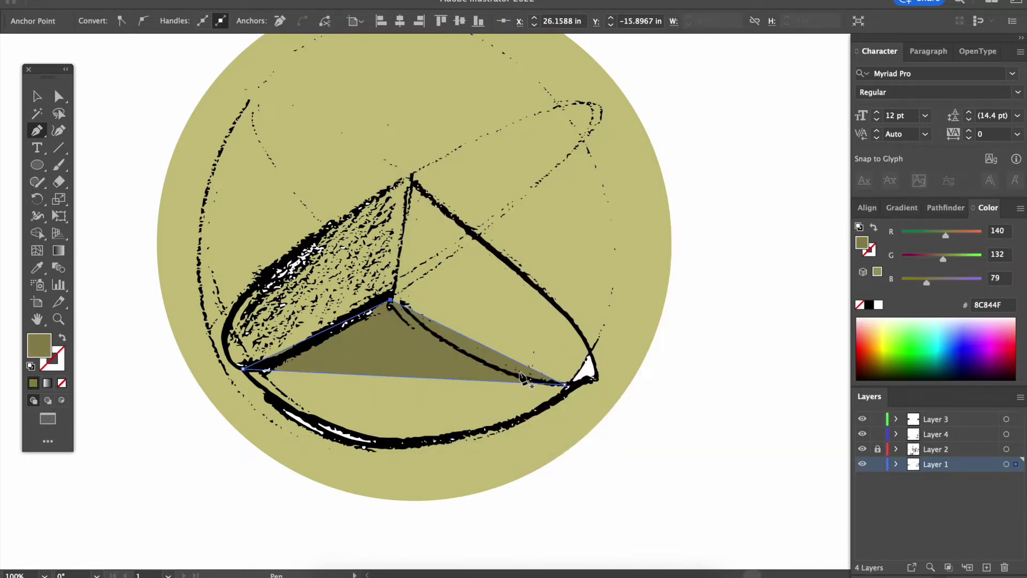
Step: Bend the three straight edges of the olive shape with the Anchor Point tool to follow the curved sketch lines
key("shift+c")
left_click_drag(400, 383, 391, 444)
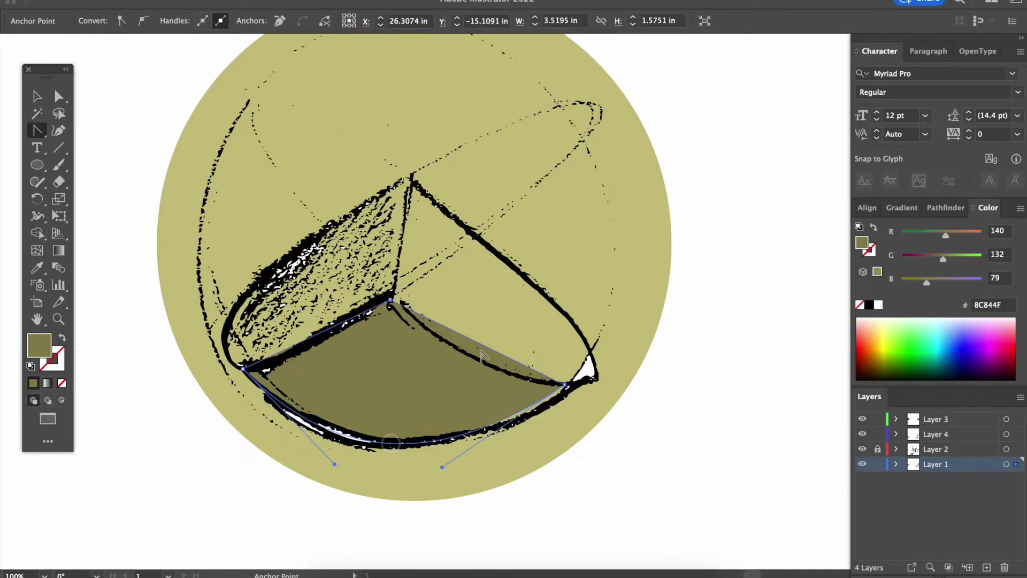
left_click_drag(482, 346, 483, 364)
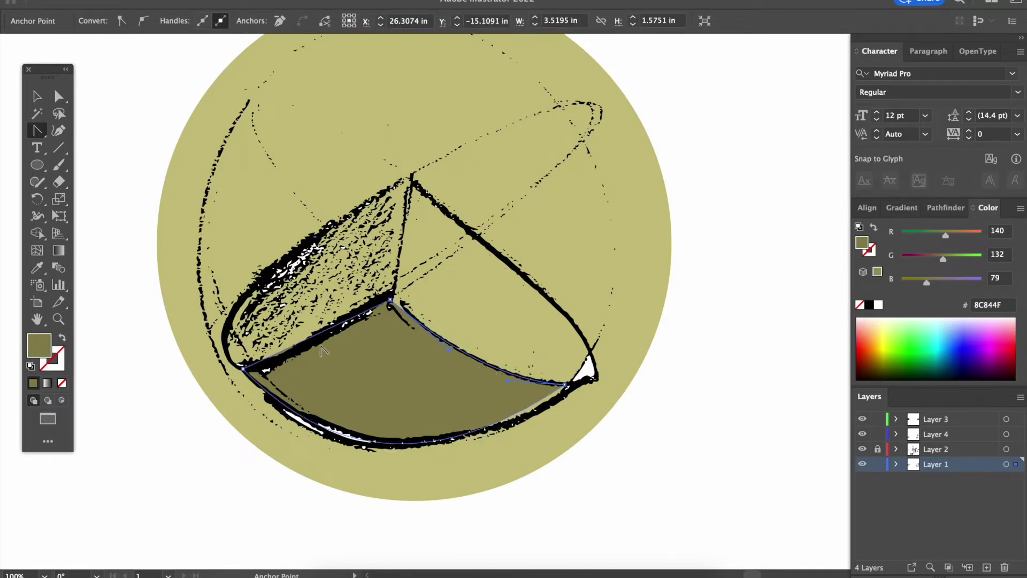
left_click_drag(309, 341, 299, 351)
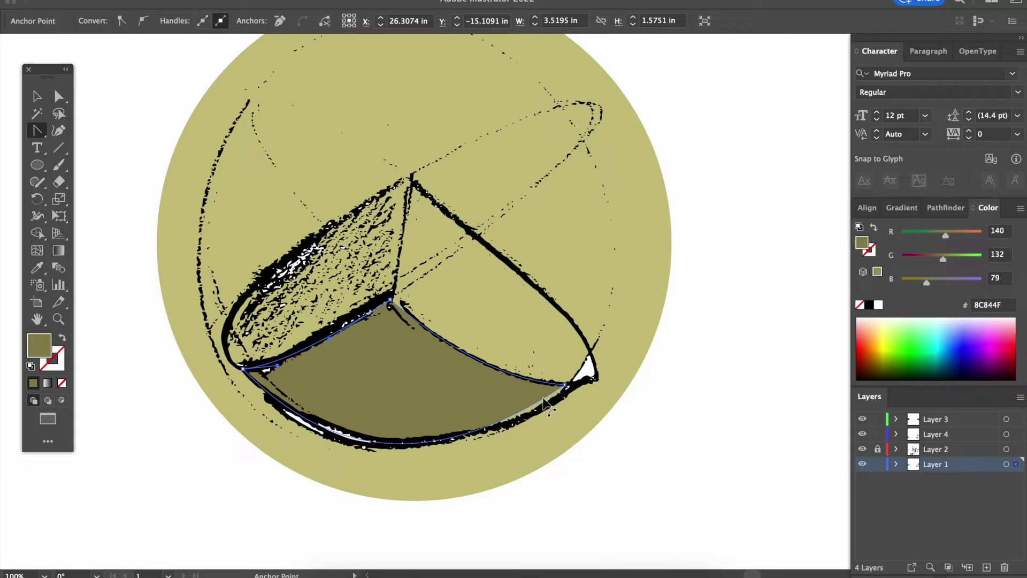
Step: Move the olive shape's right corner anchor slightly outward to meet the sketch outline, and deselect the shape
key("a")
left_click(565, 385)
left_click_drag(565, 384, 570, 387)
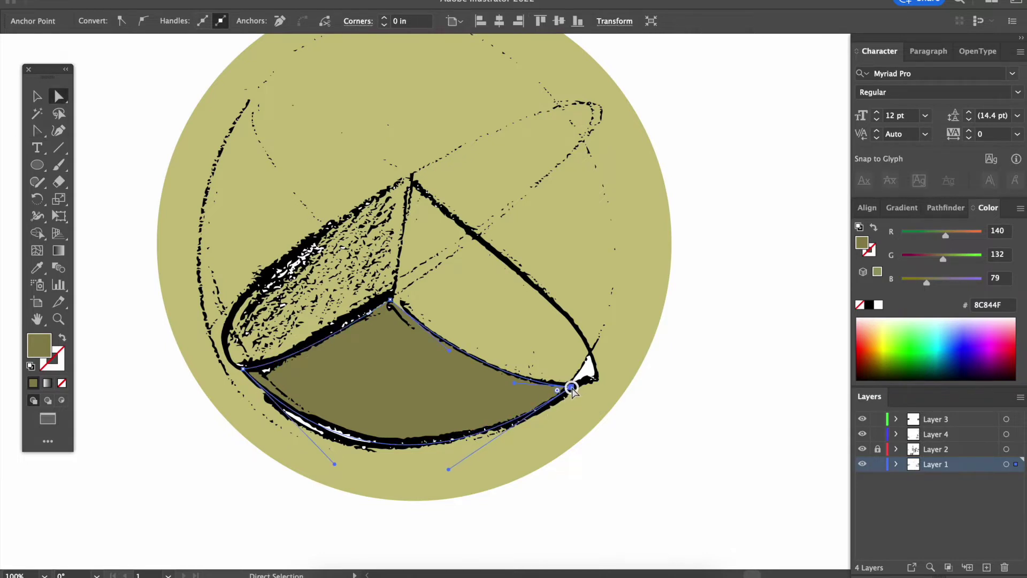
key("v")
left_click(661, 443)
Step: Review the outlined practice shapes and the black blob elsewhere on the canvas
key("ctrl+minus")
key("ctrl+minus")
key("ctrl+minus")
key("ctrl+minus")
key("ctrl+minus")
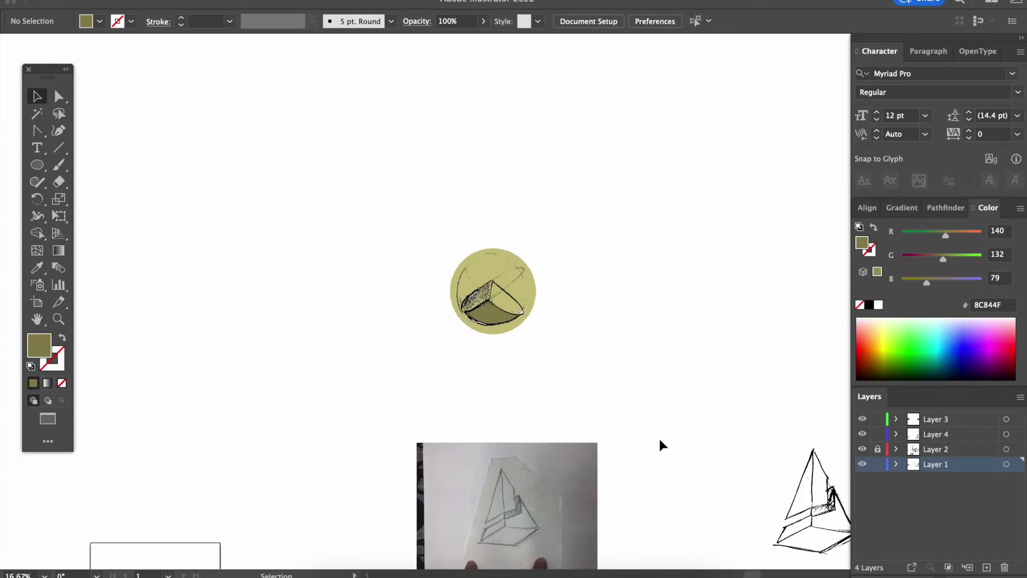
scroll(663, 445, "down", 10)
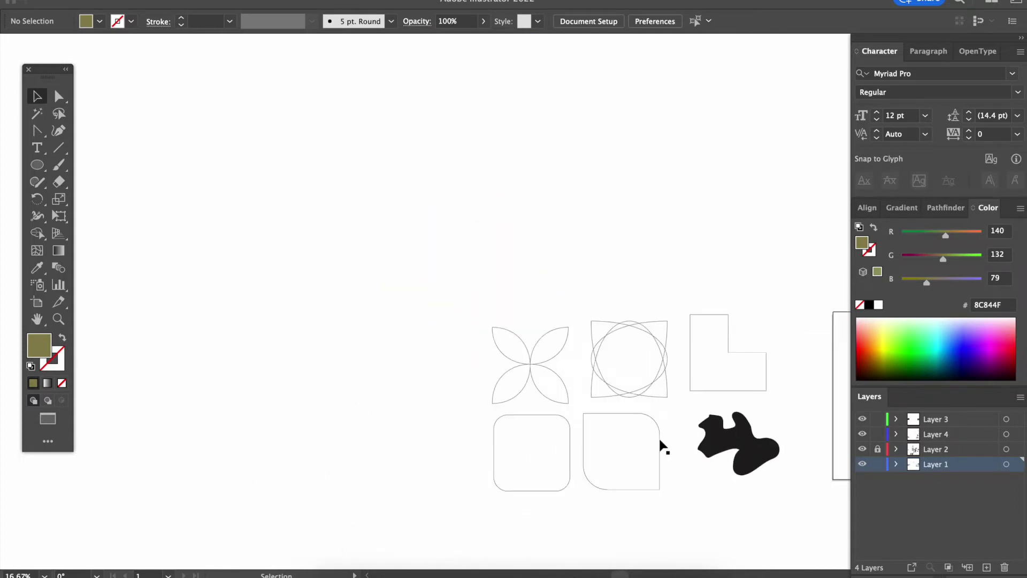
scroll(663, 443, "up", 2)
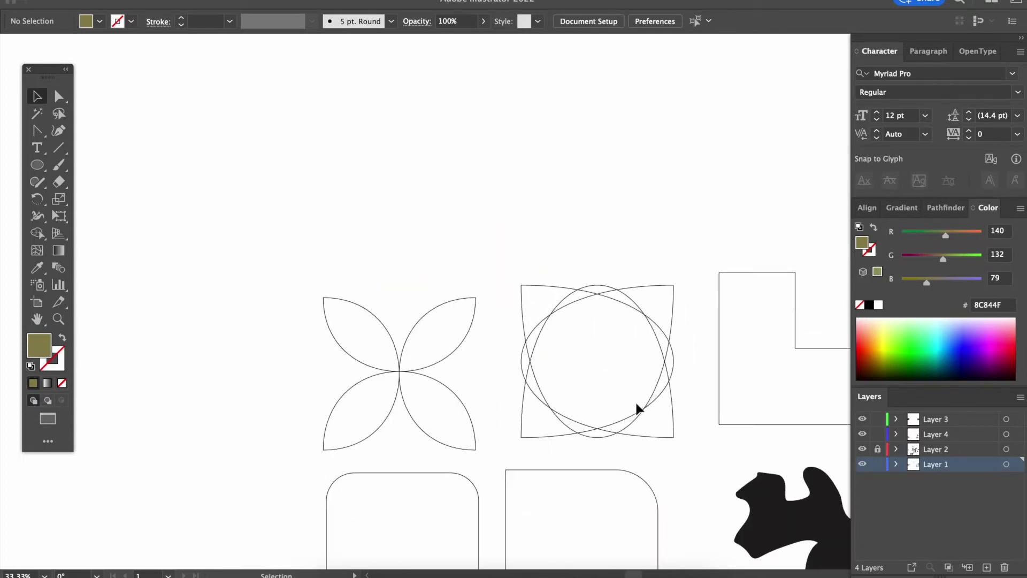
scroll(640, 409, "right", 3)
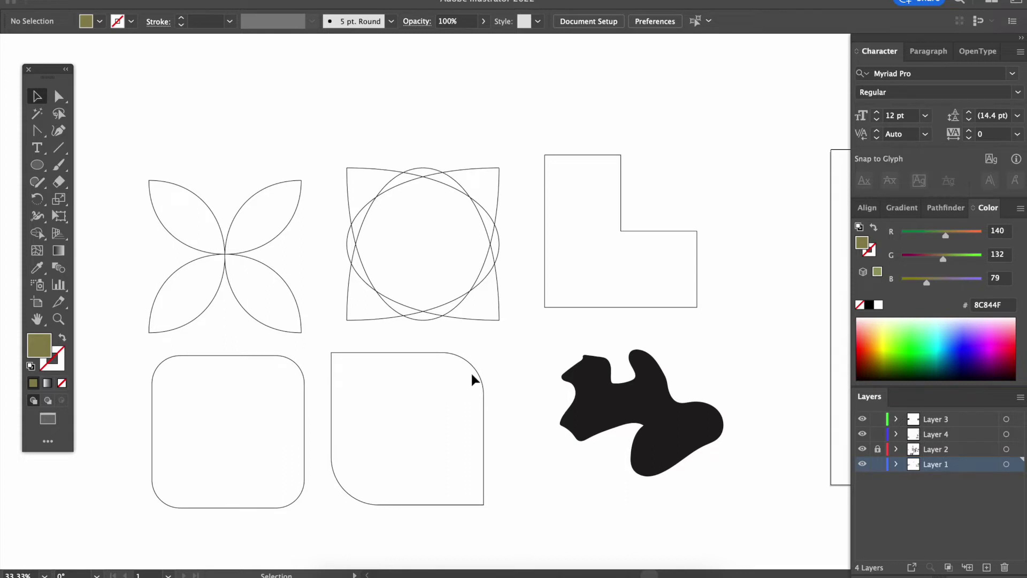
scroll(472, 380, "up", 5)
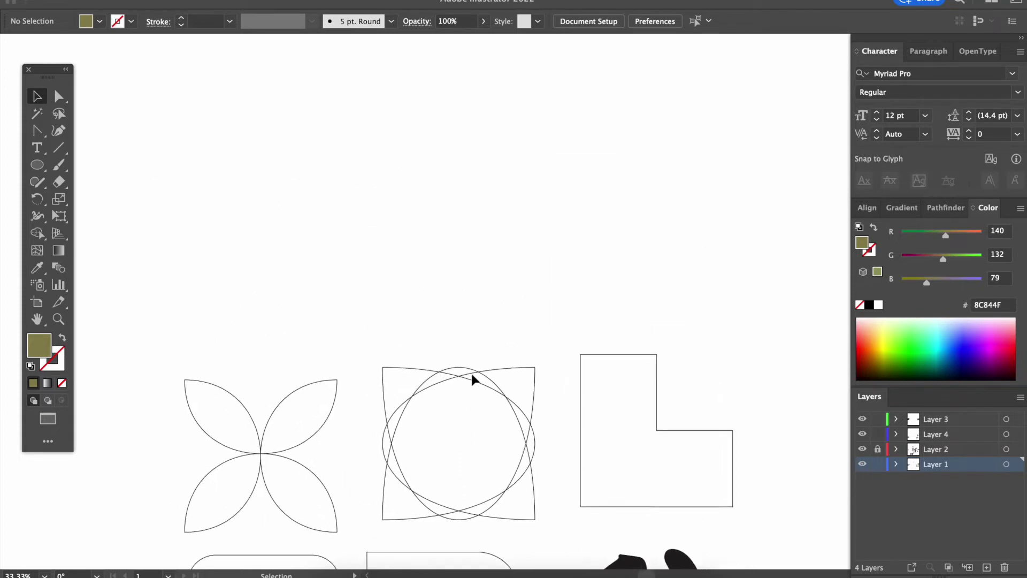
scroll(473, 379, "down", 5)
scroll(473, 380, "up", 10)
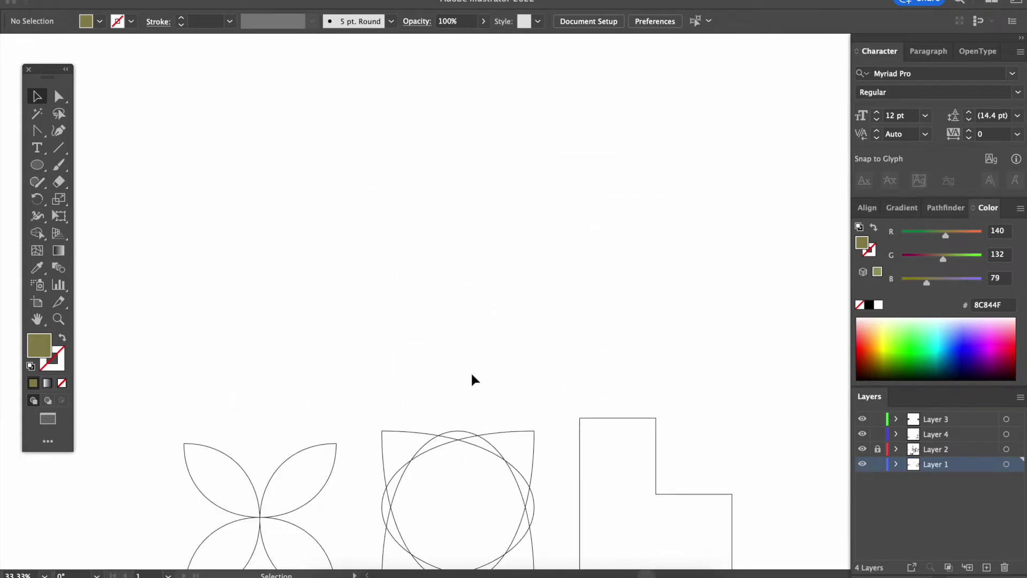
Step: Create a 5 in by 5 in square in the empty area above the practice shapes
key("m")
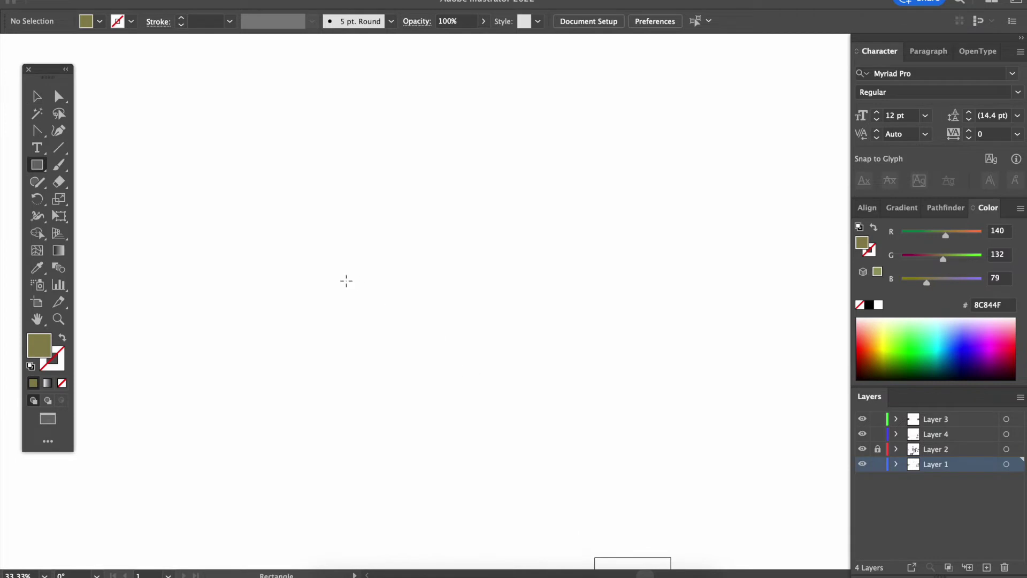
left_click(41, 170)
left_click(247, 177)
left_click_drag(835, 170, 634, 144)
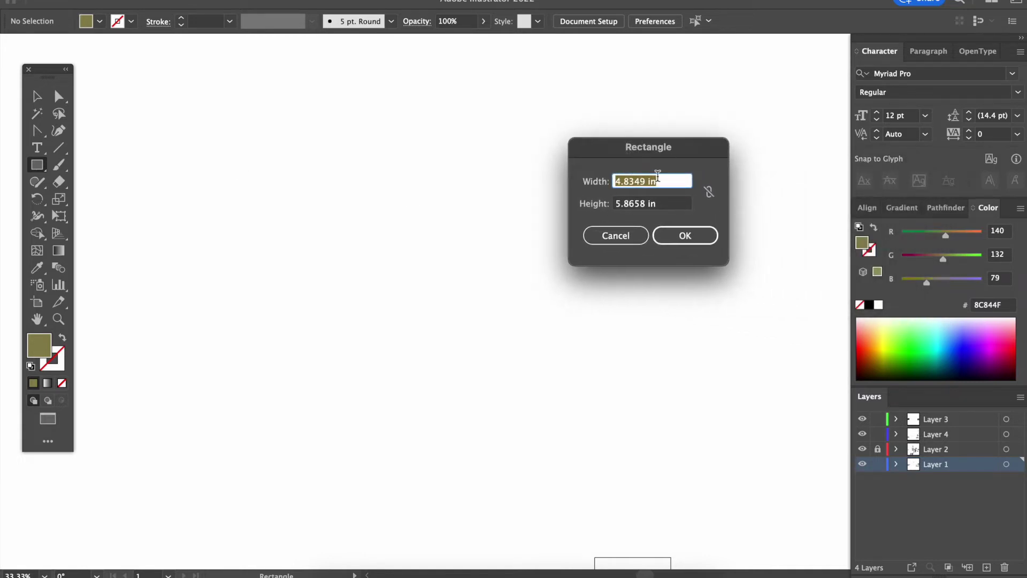
type("5")
key("Tab")
type("5 in")
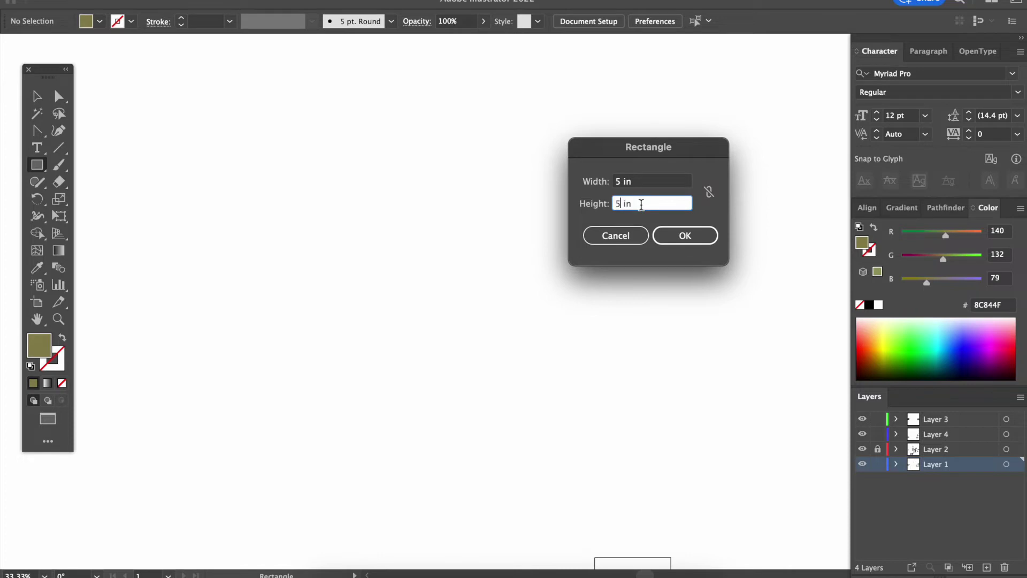
left_click(697, 244)
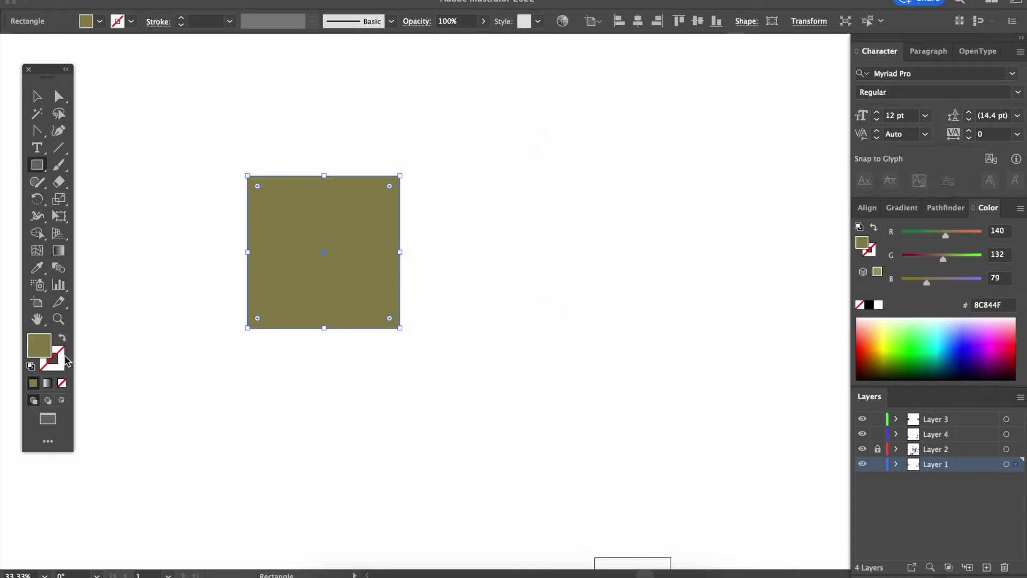
Step: Give the square the default black 1 pt stroke with no fill, and deselect it
left_click(30, 366)
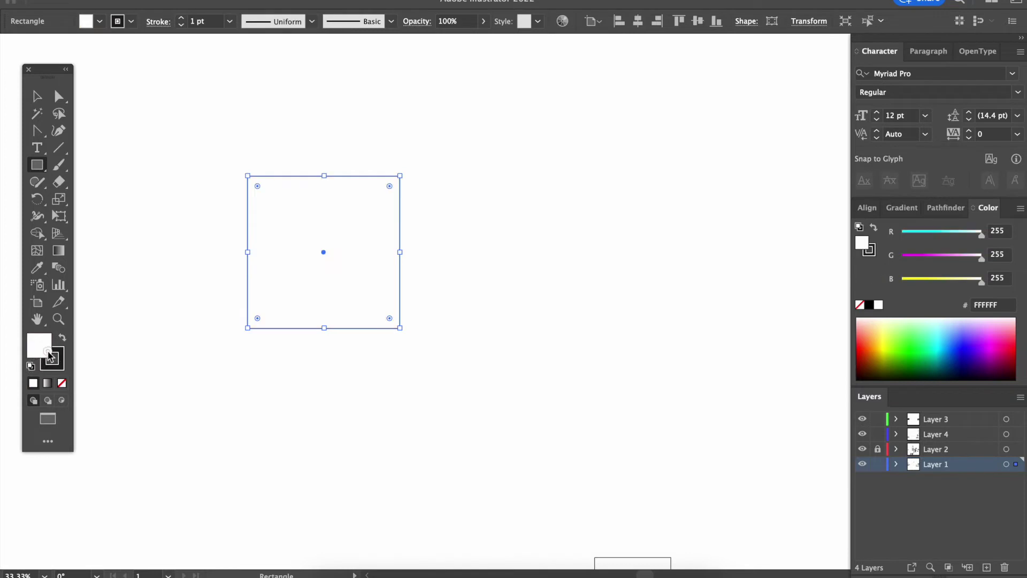
left_click(61, 383)
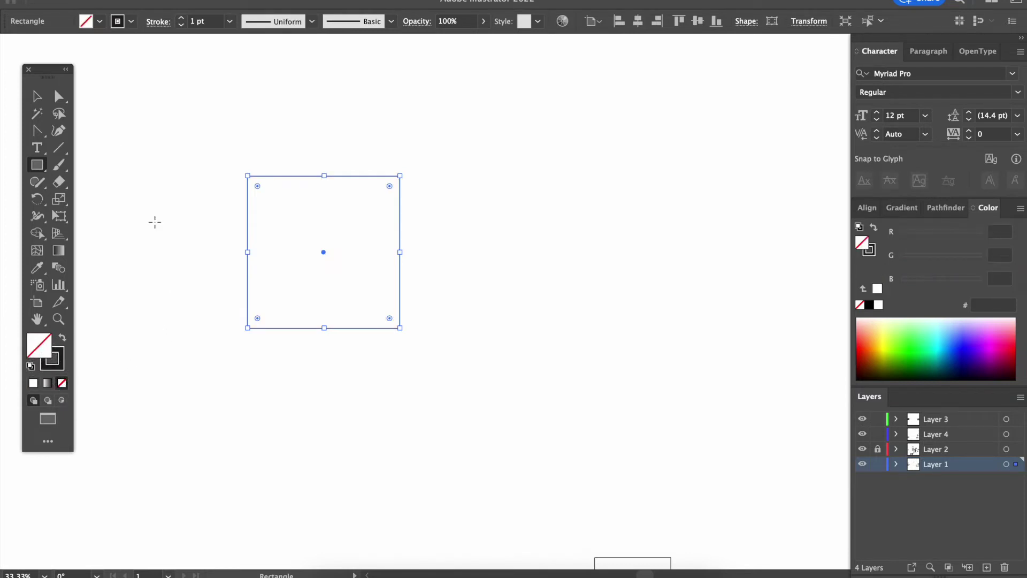
left_click(37, 96)
left_click(322, 456)
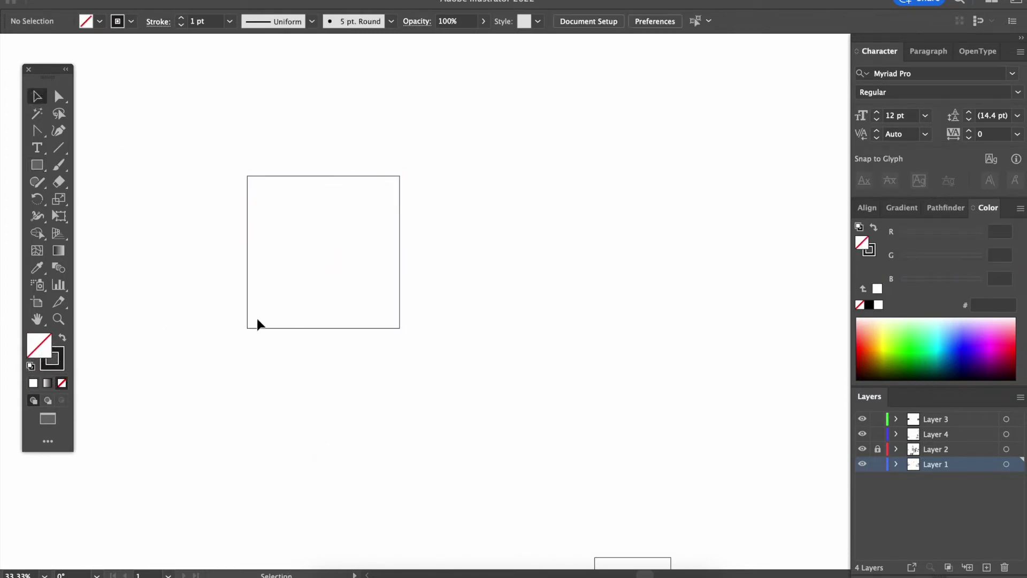
Step: Bring the square into the middle of the view and round all four of its corners slightly
key("super+equal")
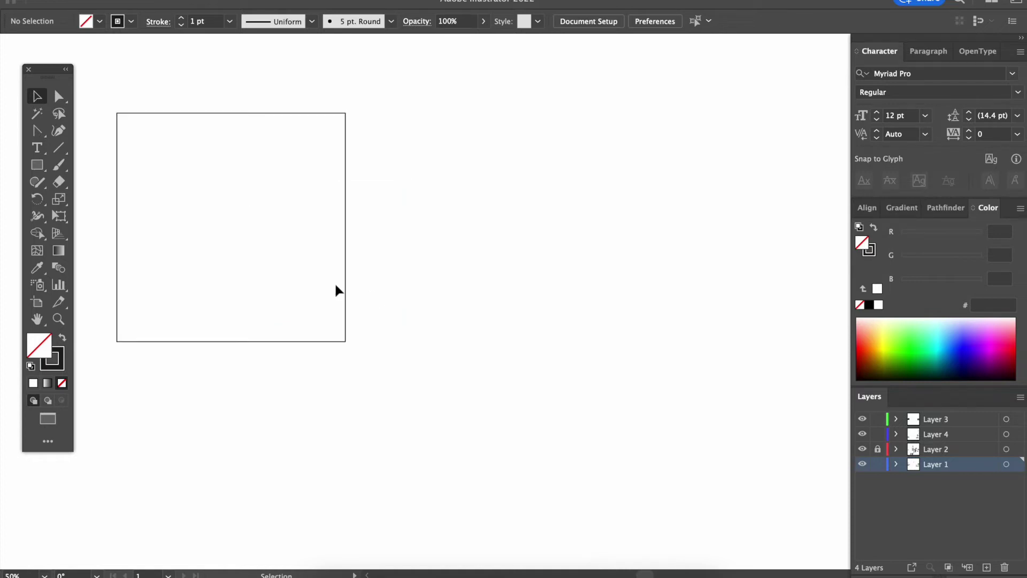
scroll(335, 282, "left", 4)
left_click_drag(220, 214, 319, 259)
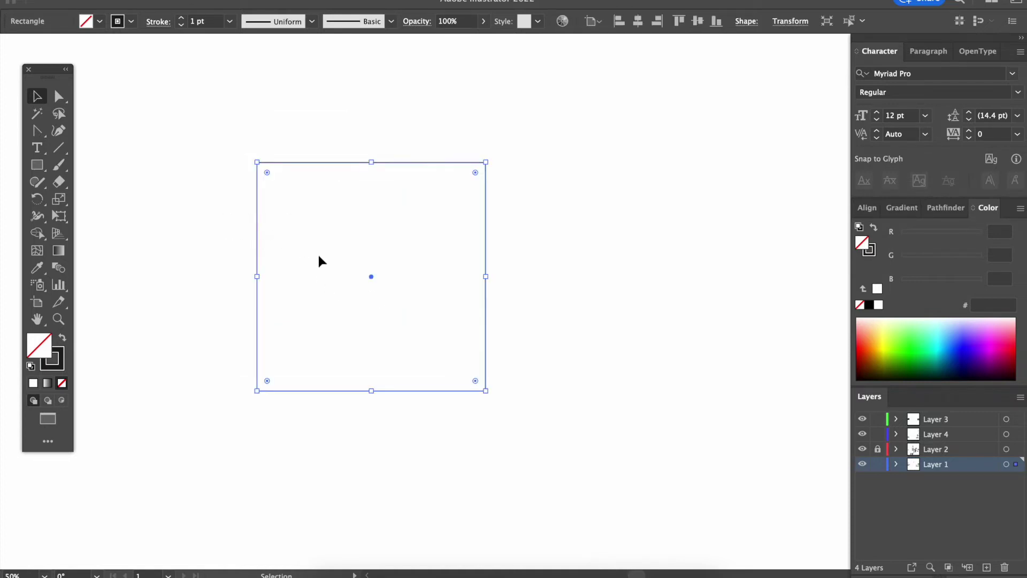
key("a")
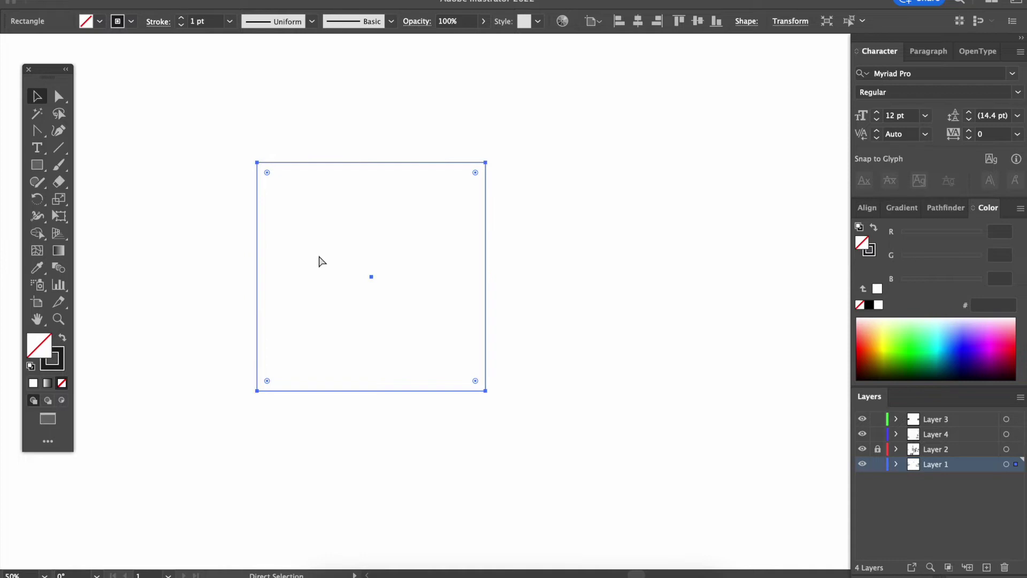
key("v")
left_click(635, 305)
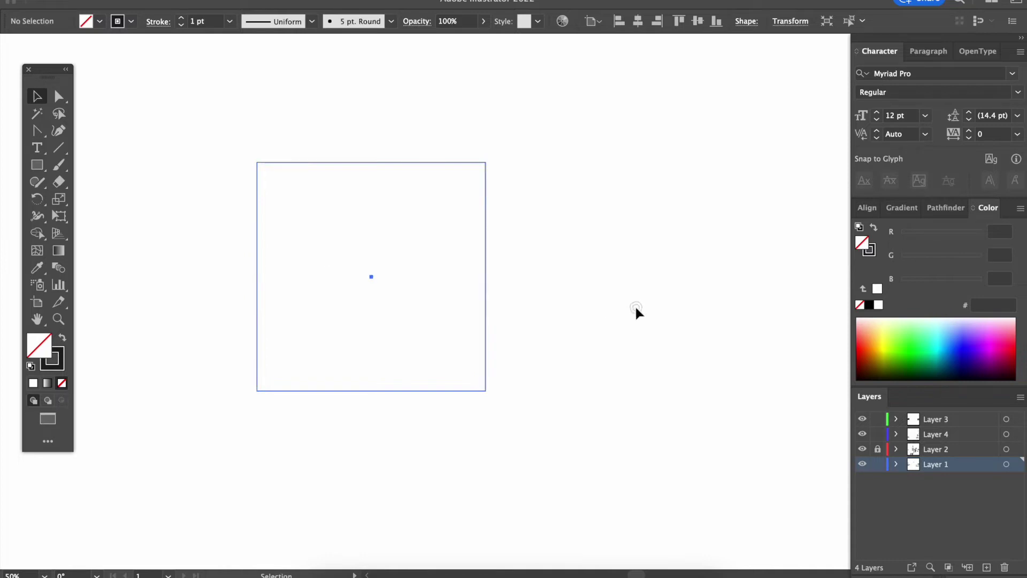
left_click(328, 163)
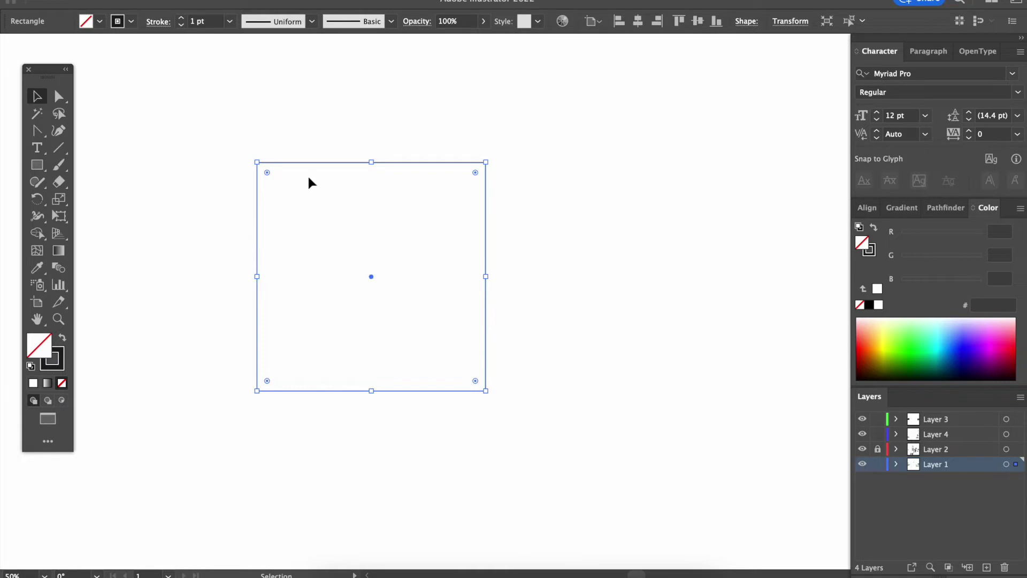
left_click(240, 177)
left_click(330, 244)
mouse_move(267, 170)
left_mouse_down()
mouse_move(314, 213)
mouse_move(278, 197)
mouse_move(374, 253)
mouse_move(386, 271)
mouse_move(268, 175)
mouse_move(341, 219)
mouse_move(403, 281)
mouse_move(267, 194)
left_mouse_up()
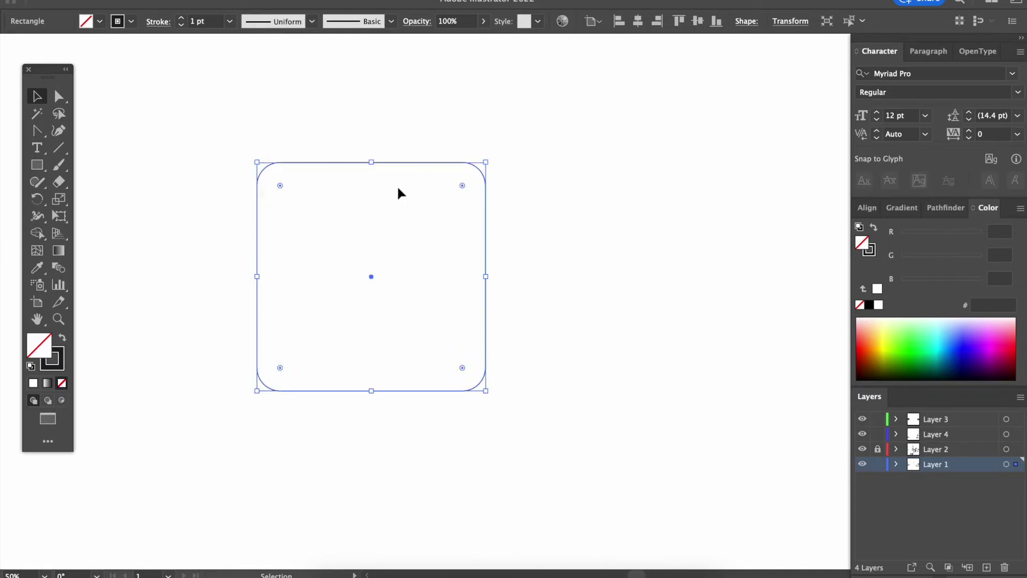
Step: Paste a sharp-cornered copy of the original square and place it directly below the rounded square
scroll(449, 289, "right", 2)
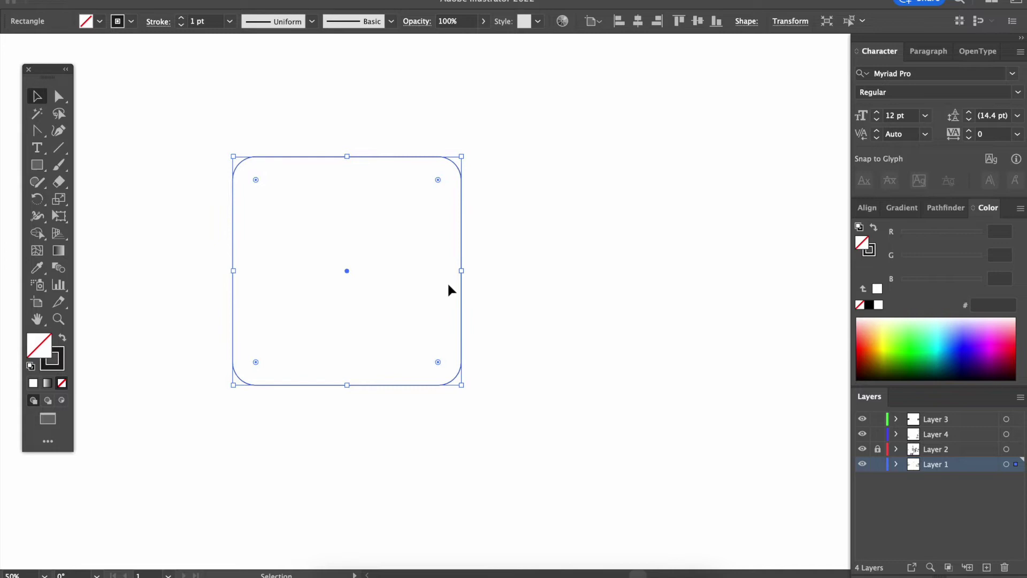
scroll(448, 284, "down", 5)
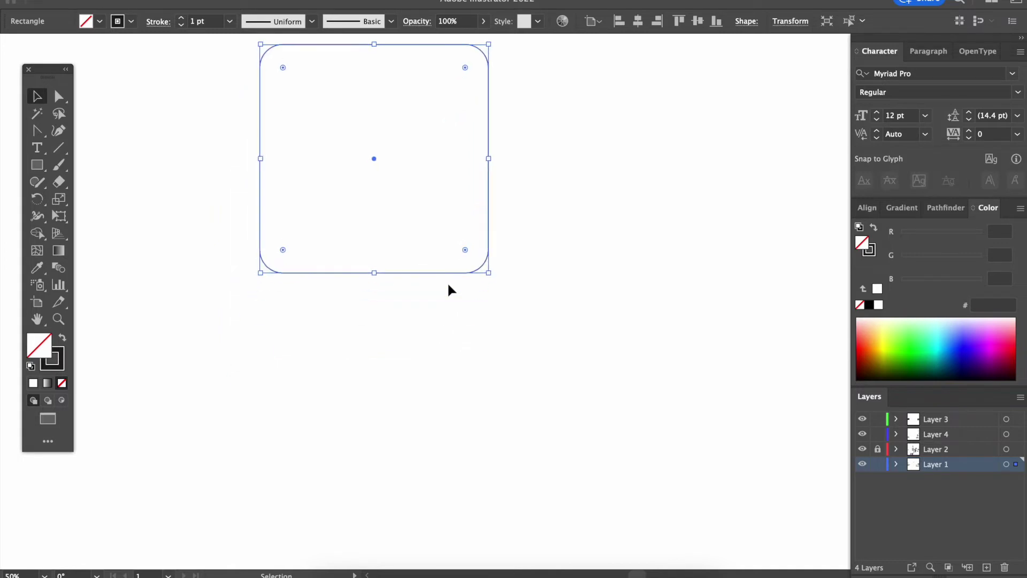
key("ctrl+v")
left_click_drag(540, 187, 409, 282)
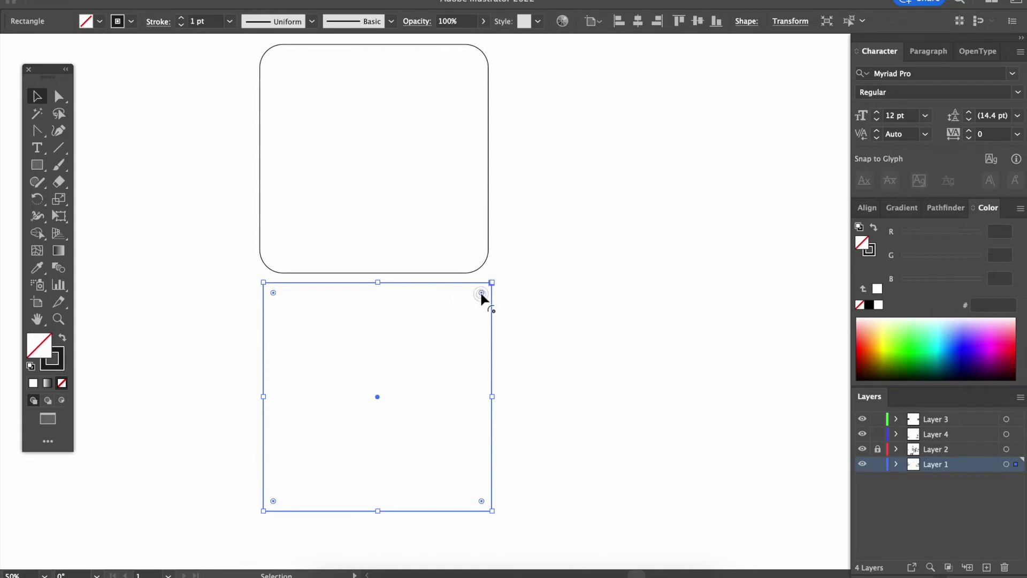
Step: Strongly round only the upper-right and lower-left corners of the lower square, and deselect it
left_click_drag(480, 291, 417, 359)
left_click_drag(274, 499, 343, 433)
left_click(610, 470)
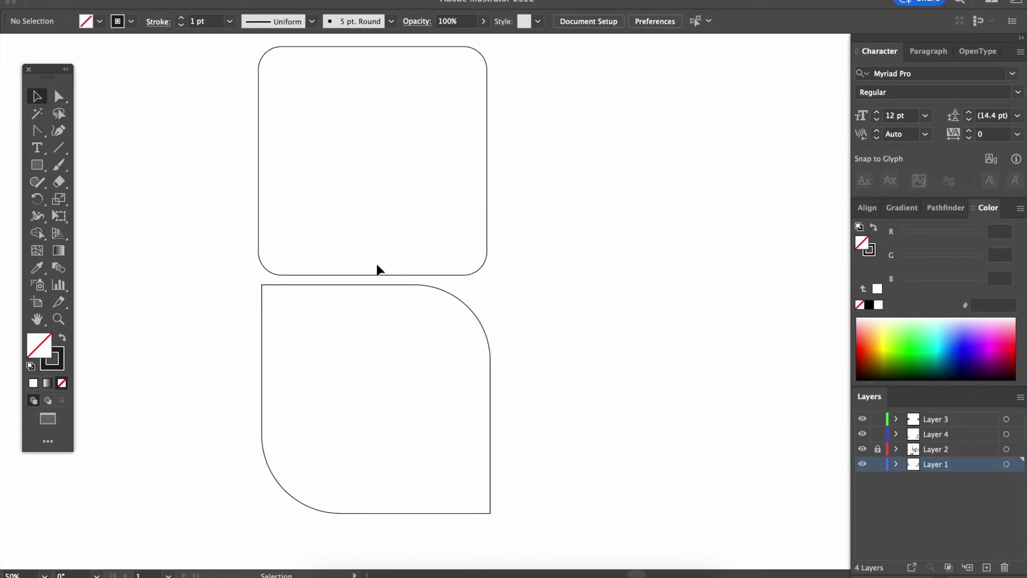
Step: Paste another sharp-cornered square and place it to the right of the rounded square
scroll(377, 267, "up", 2)
scroll(377, 268, "right", 1)
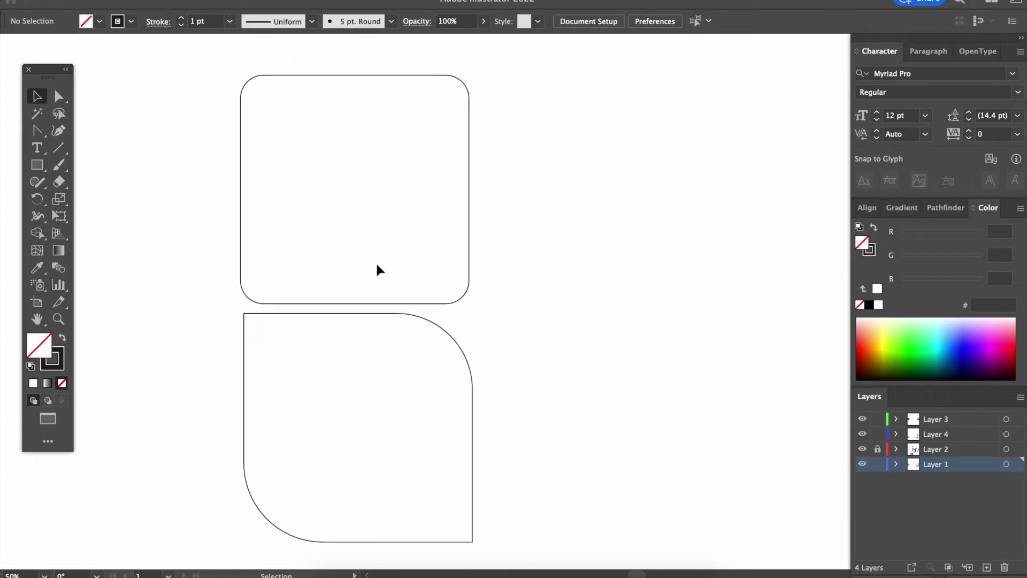
key("super+v")
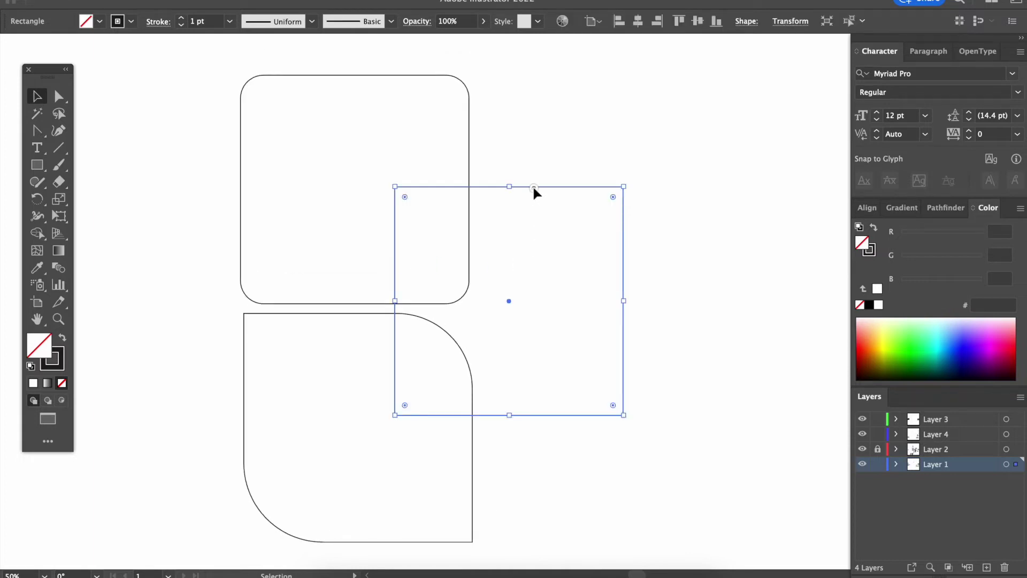
left_click_drag(532, 188, 610, 85)
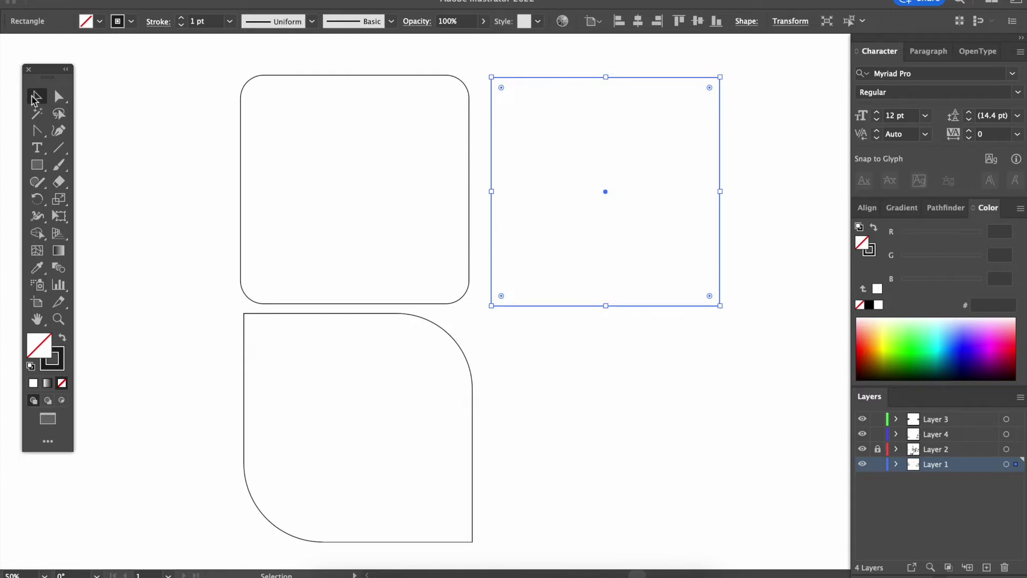
mouse_move(529, 86)
left_mouse_down()
mouse_move(537, 76)
mouse_move(527, 88)
left_mouse_up()
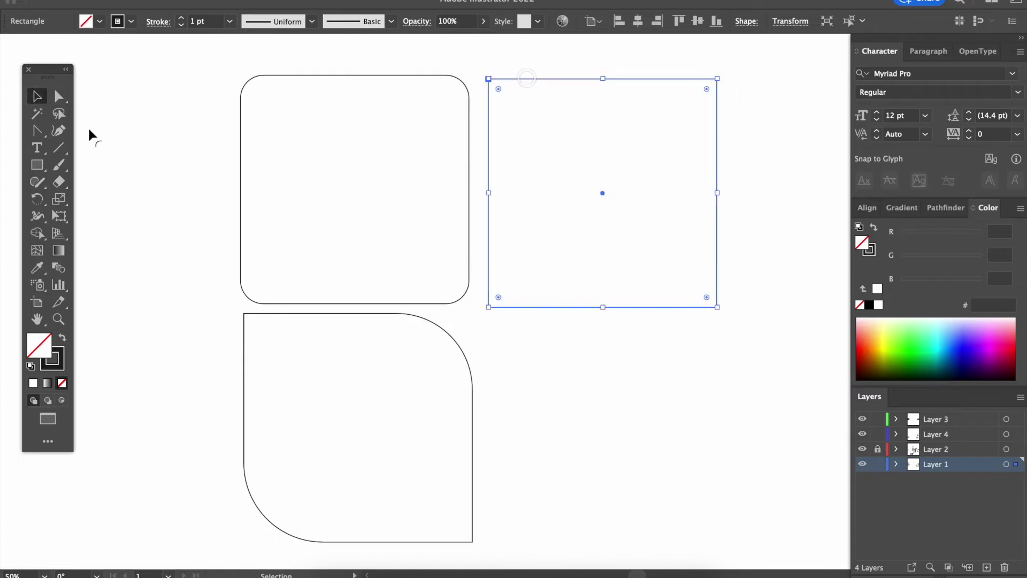
Step: Try pulling the new square's upper-right corner anchor inward with Direct Selection, and undo the moves
left_click(59, 96)
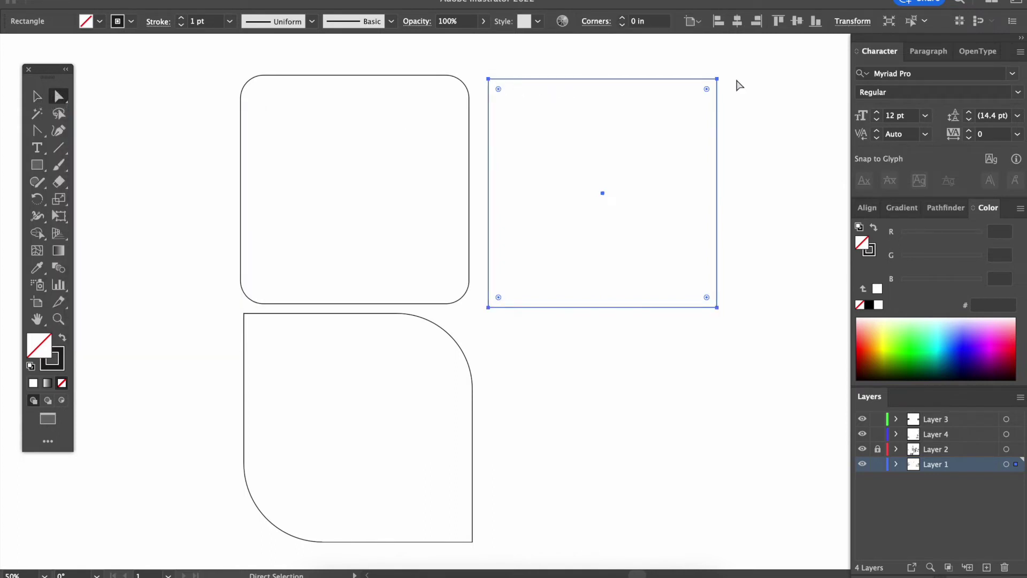
left_click_drag(717, 79, 621, 150)
key("super+z")
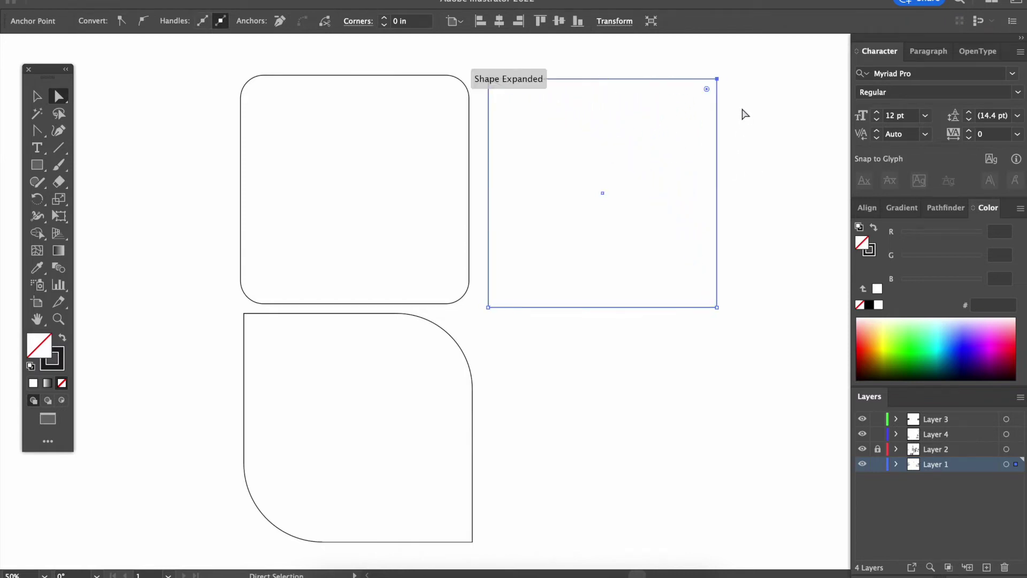
left_click_drag(717, 79, 582, 181)
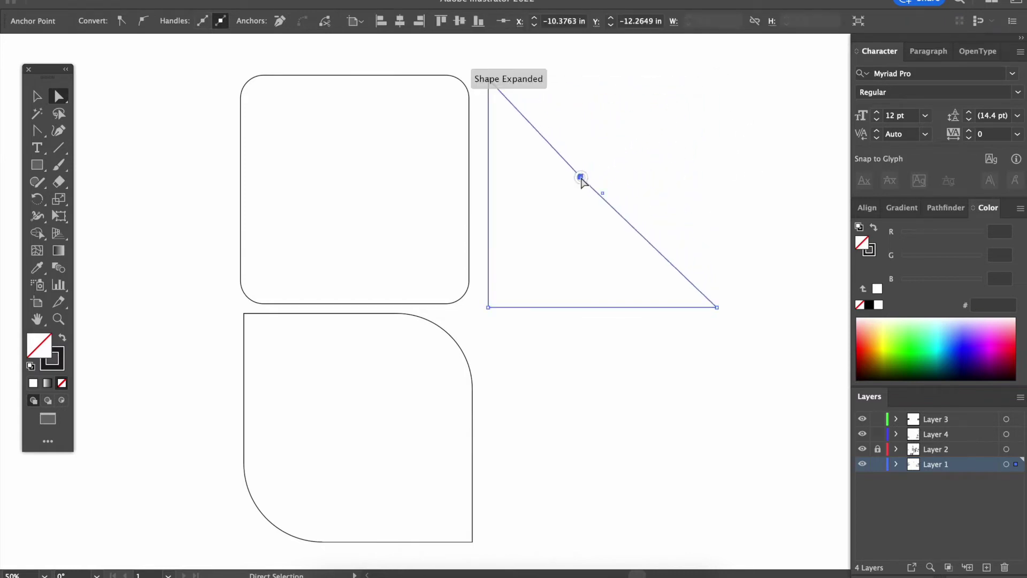
key("super+z")
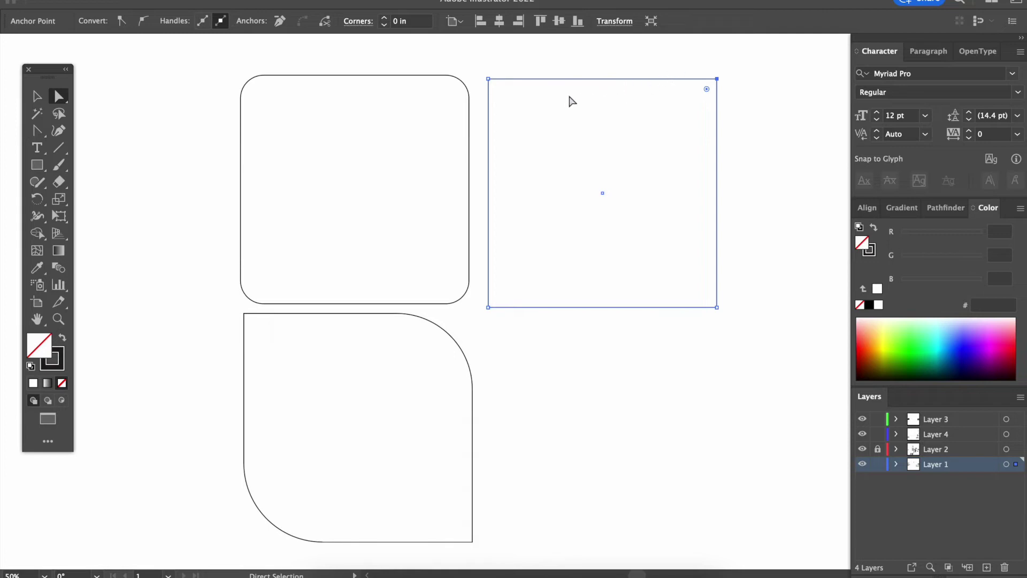
Step: Try curving the new square's top and bottom edges inward with the Anchor Point Tool, and undo both bends
left_click(35, 131)
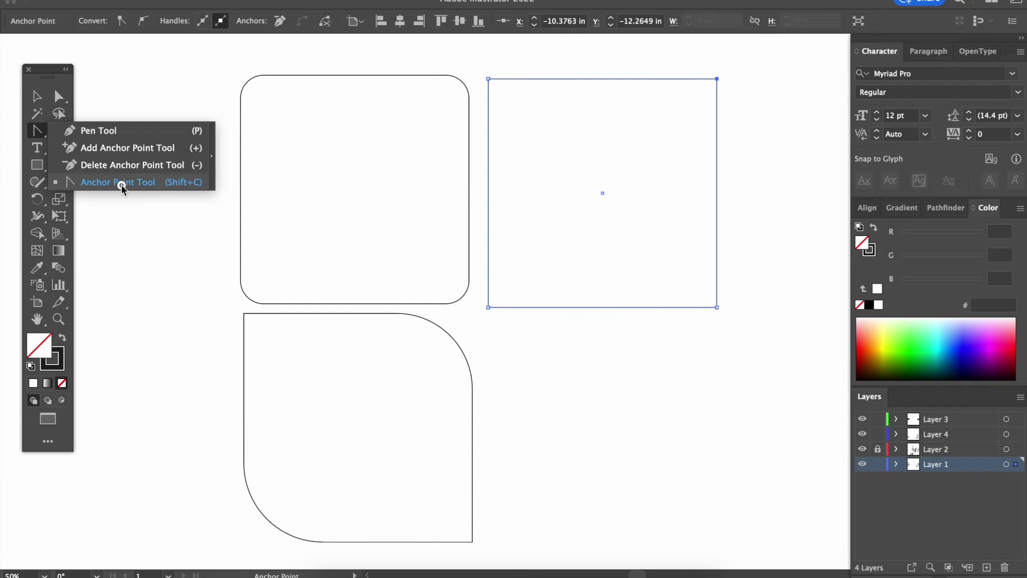
left_click(206, 182)
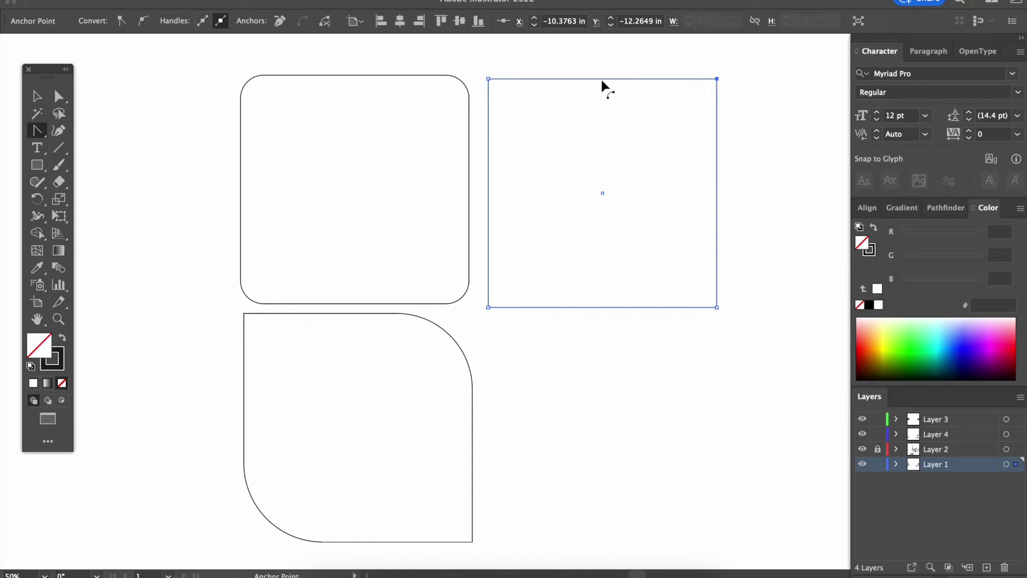
left_click_drag(599, 84, 602, 154)
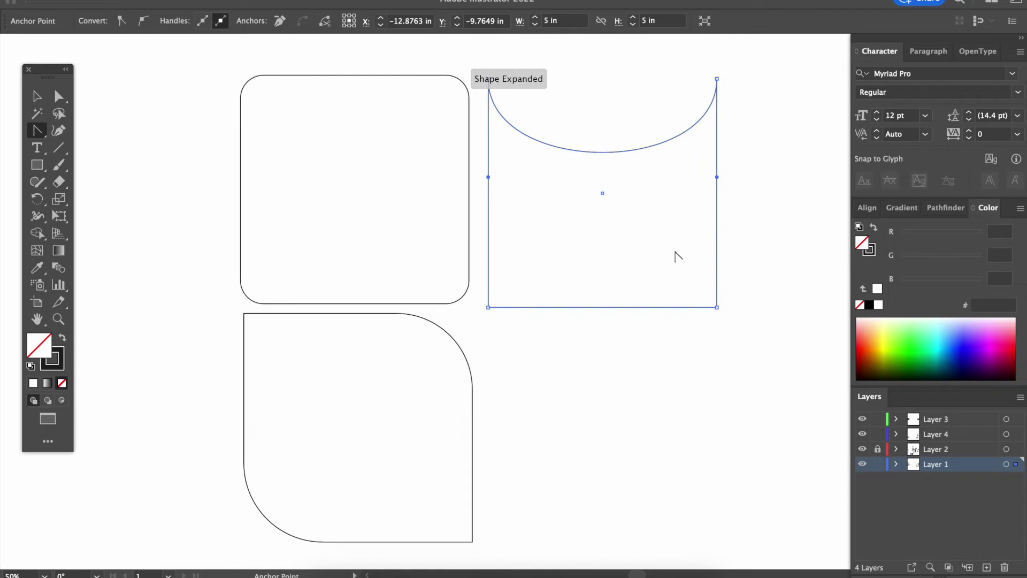
left_click_drag(621, 308, 547, 207)
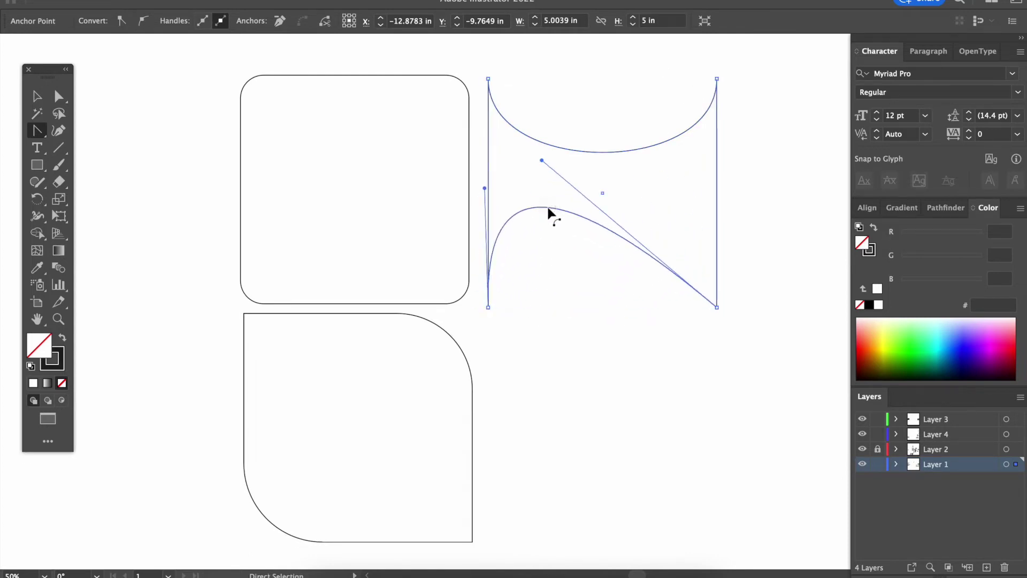
key("ctrl+z")
key("ctrl+z")
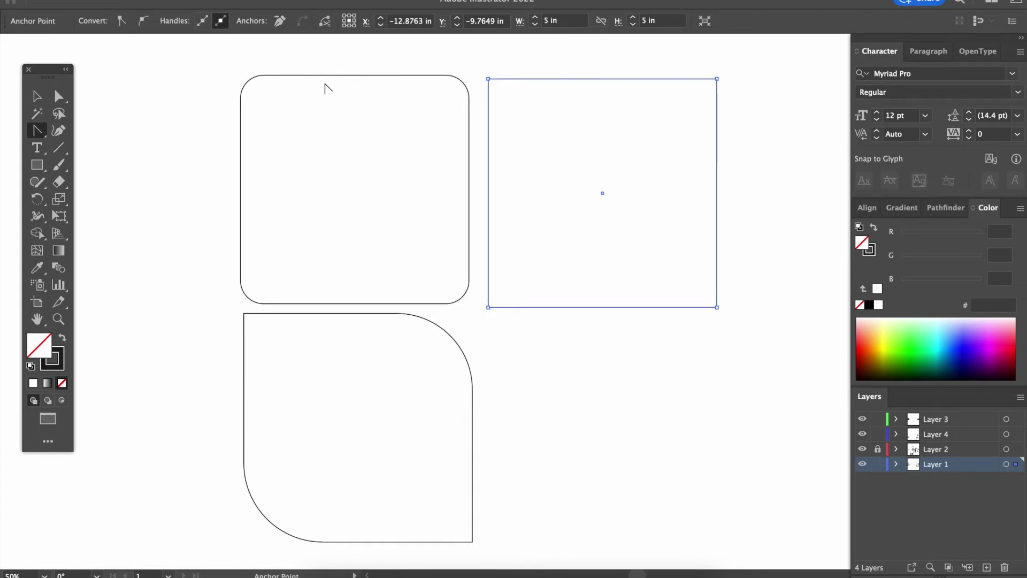
Step: Make sure Smart Guides are enabled, and bend the square's top and bottom edges inward from their midpoints to its centre
left_click(321, 2)
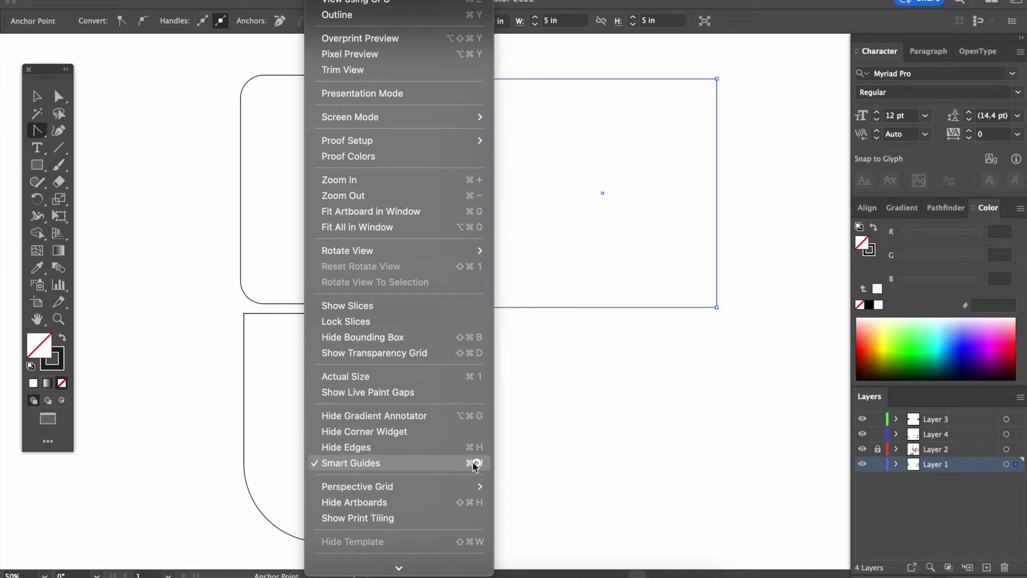
left_click(584, 428)
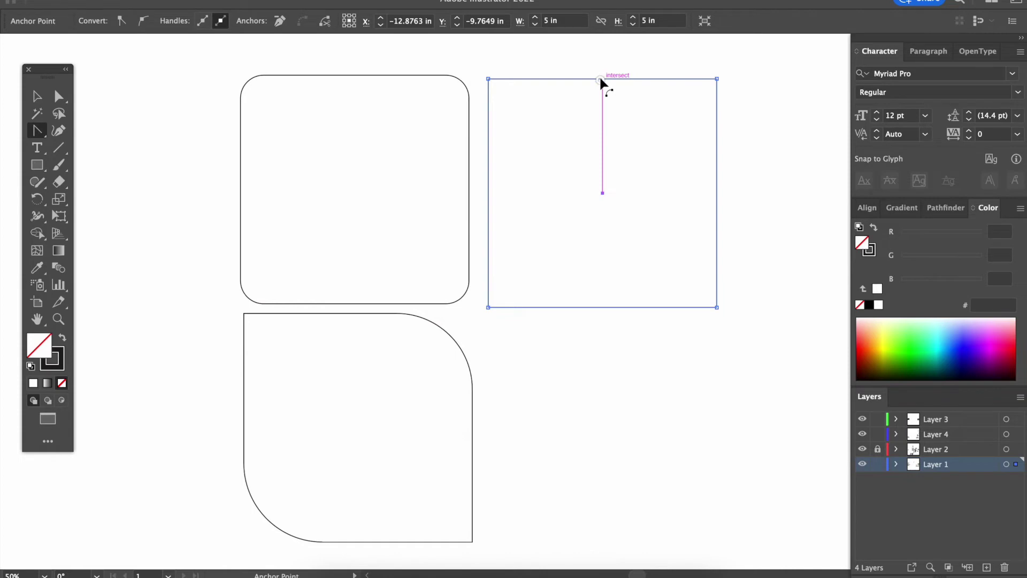
left_click_drag(601, 80, 603, 193)
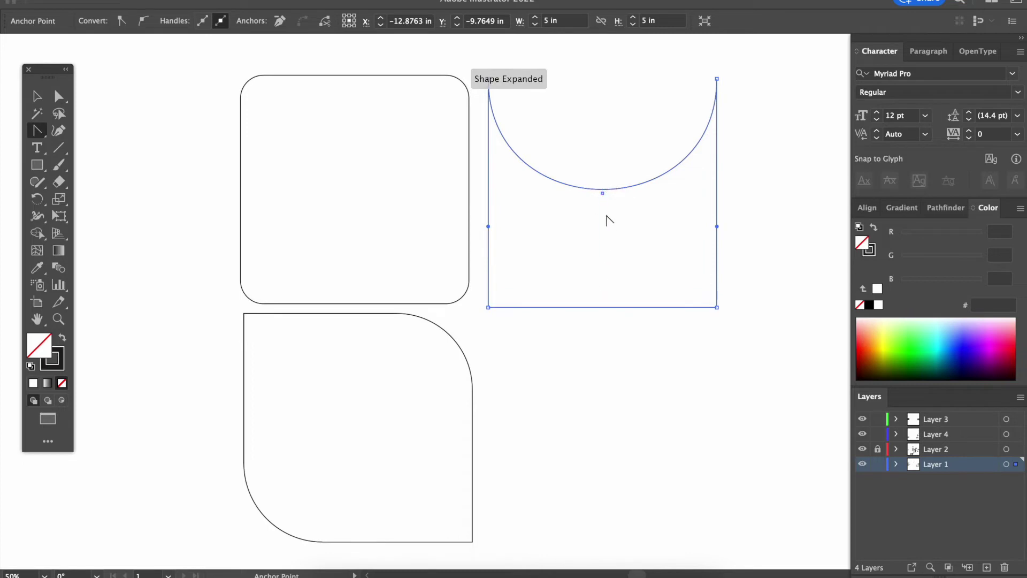
key("super+z")
left_click_drag(602, 79, 605, 193)
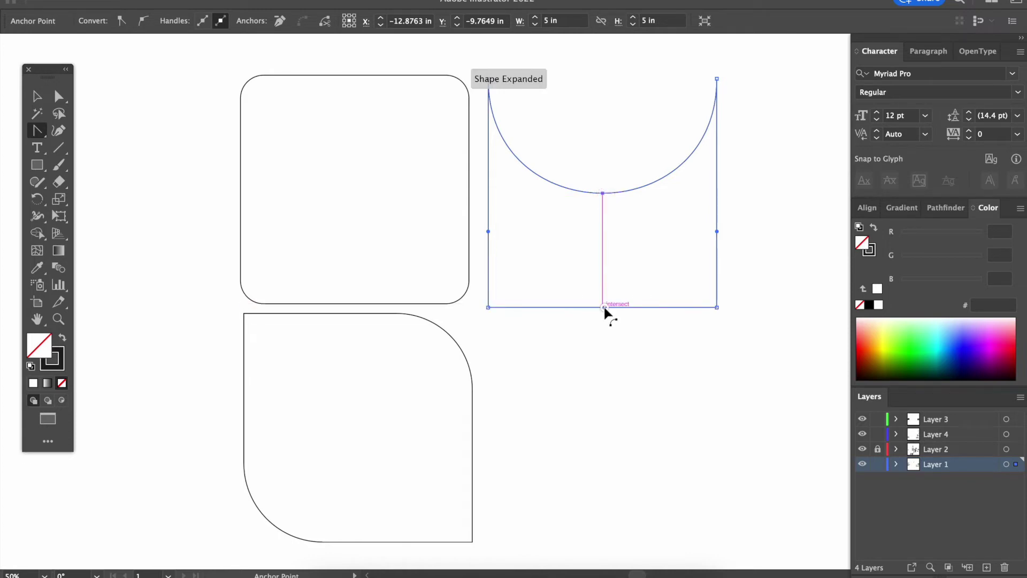
left_click_drag(605, 308, 603, 194)
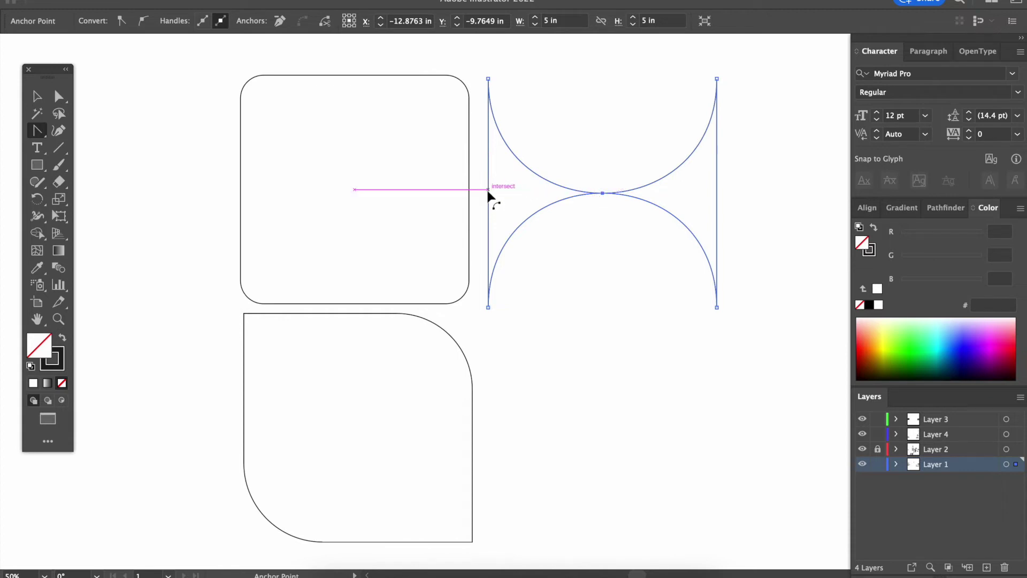
Step: Bend the square's left and right edges inward to its centre to complete a four-petal shape, and deselect it
left_click_drag(489, 194, 567, 194)
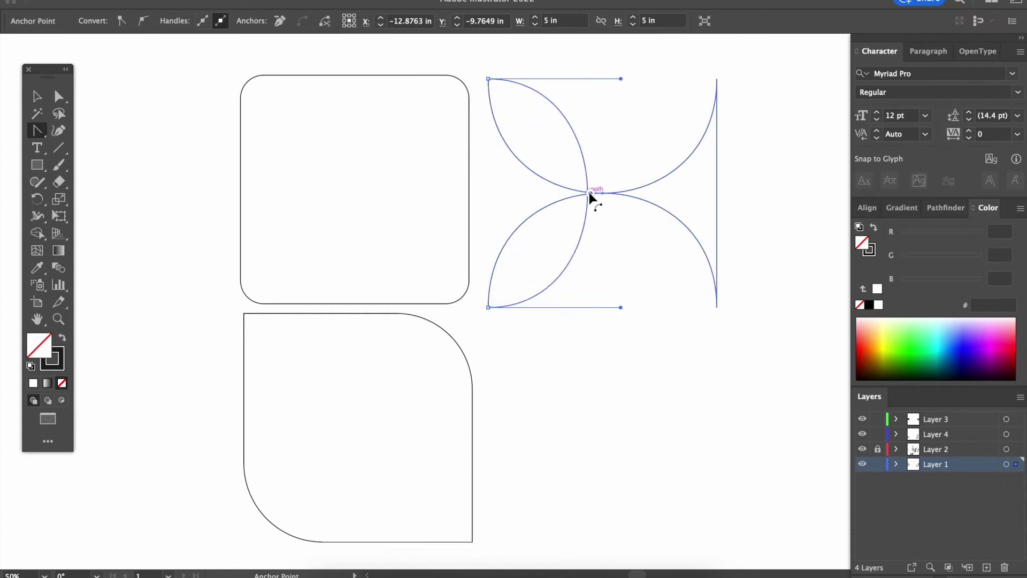
left_click_drag(589, 191, 602, 191)
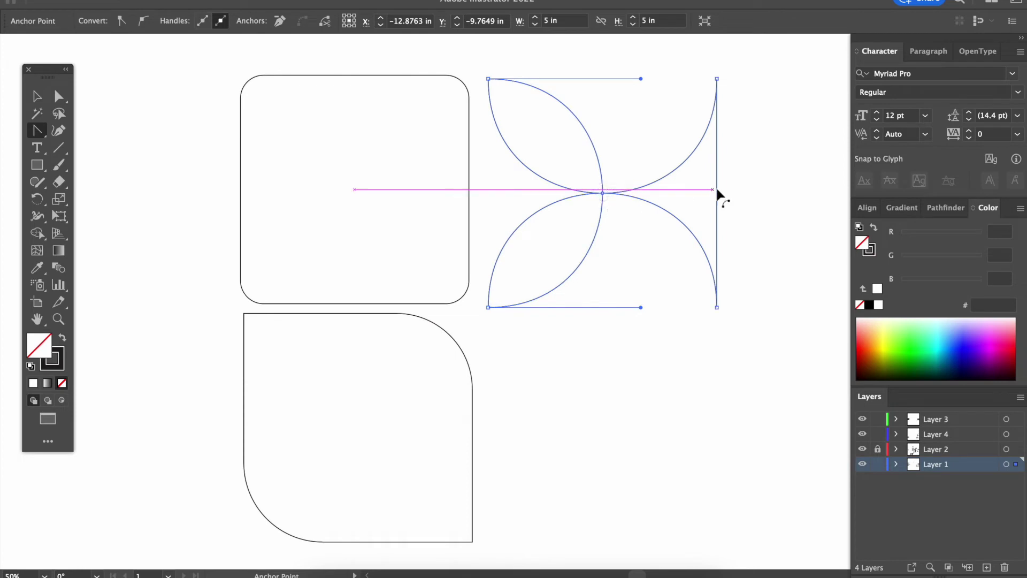
left_click_drag(720, 198, 601, 193)
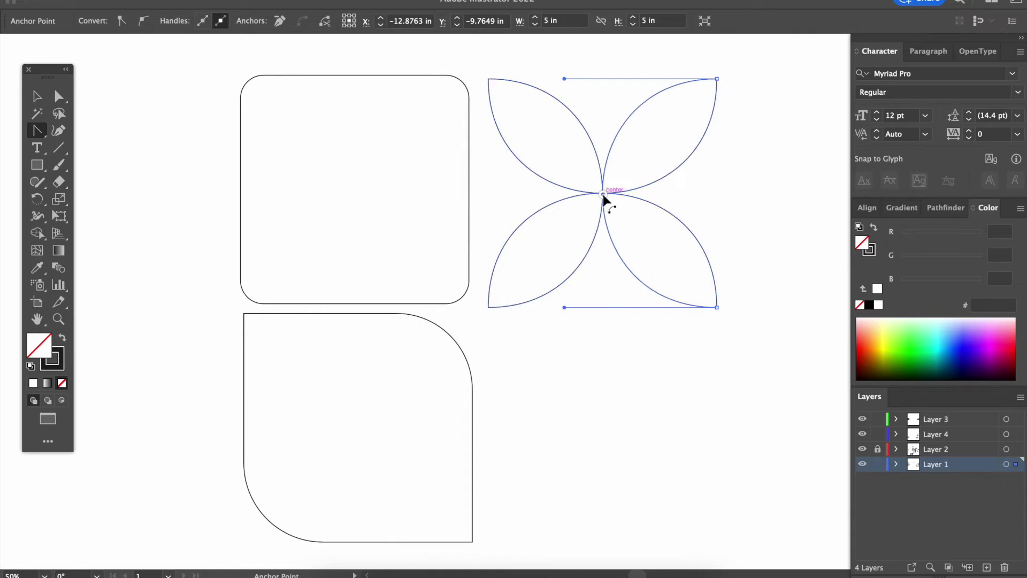
left_click(603, 194)
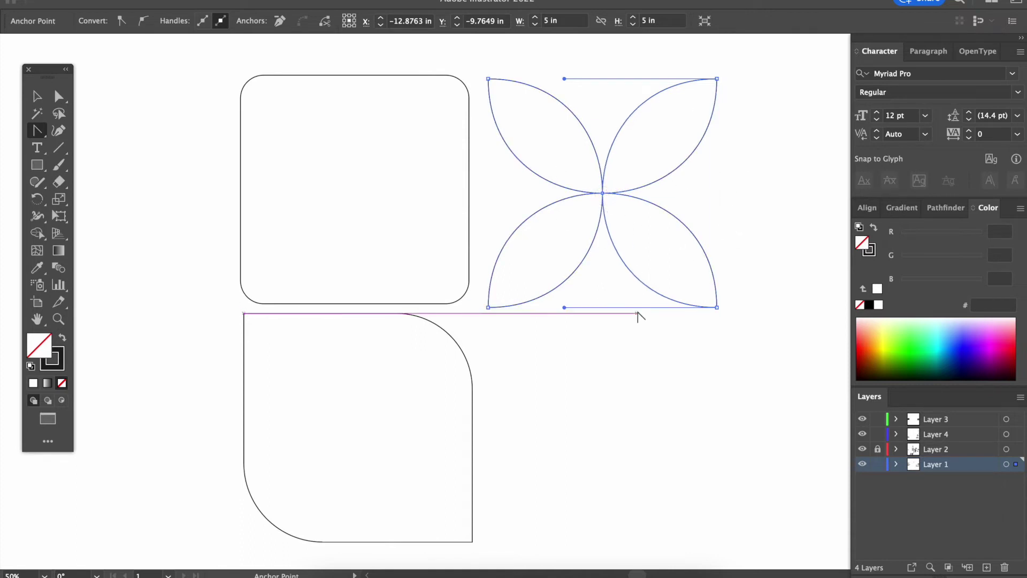
key("v")
left_click(434, 282)
Step: Add another sharp-cornered square directly below the four-petal shape, beside the square with two rounded corners
scroll(569, 376, "right", 3)
scroll(570, 376, "down", 1)
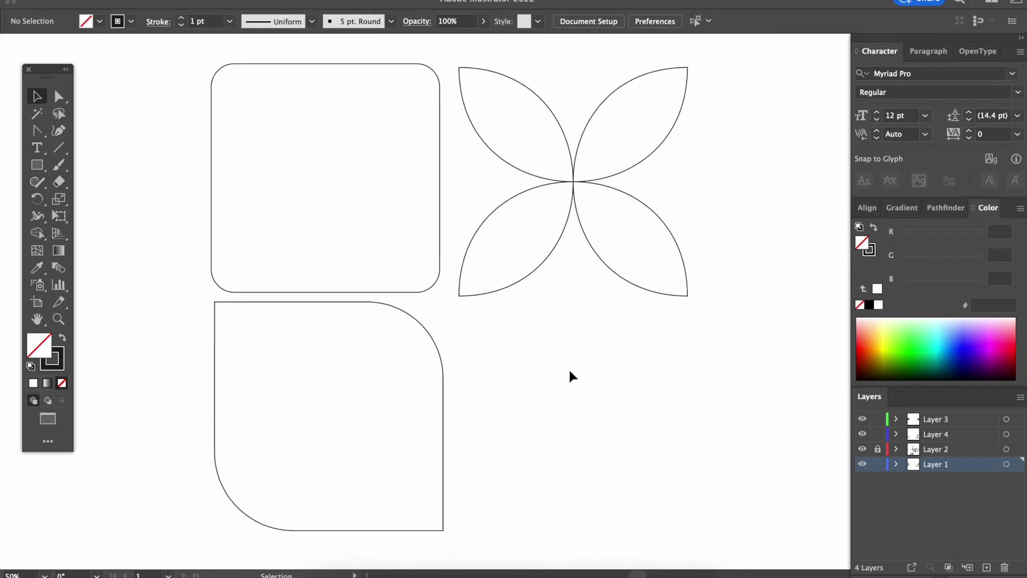
left_click(624, 389)
left_click_drag(567, 185, 611, 303)
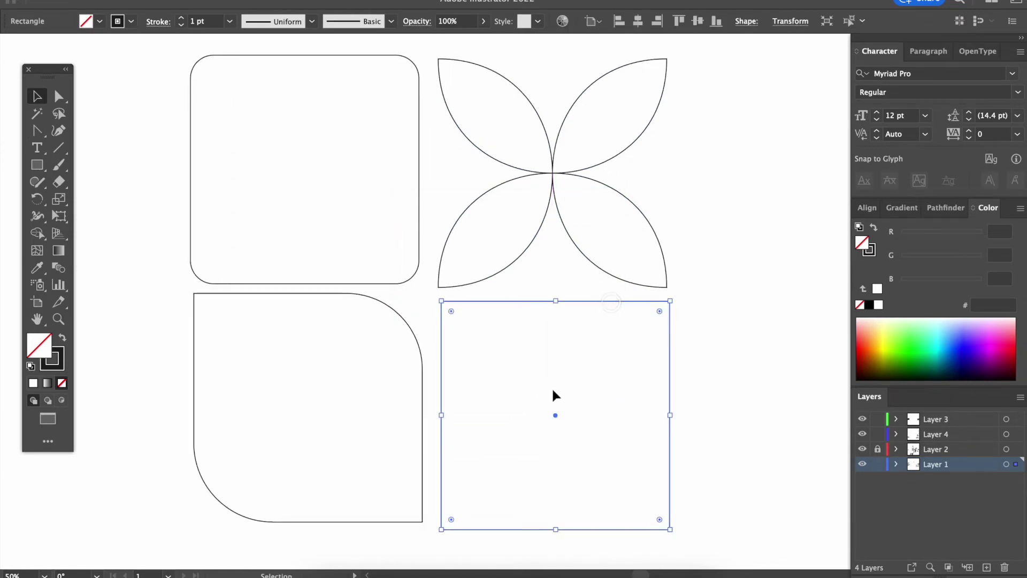
scroll(492, 418, "right", 2)
scroll(493, 417, "down", 1)
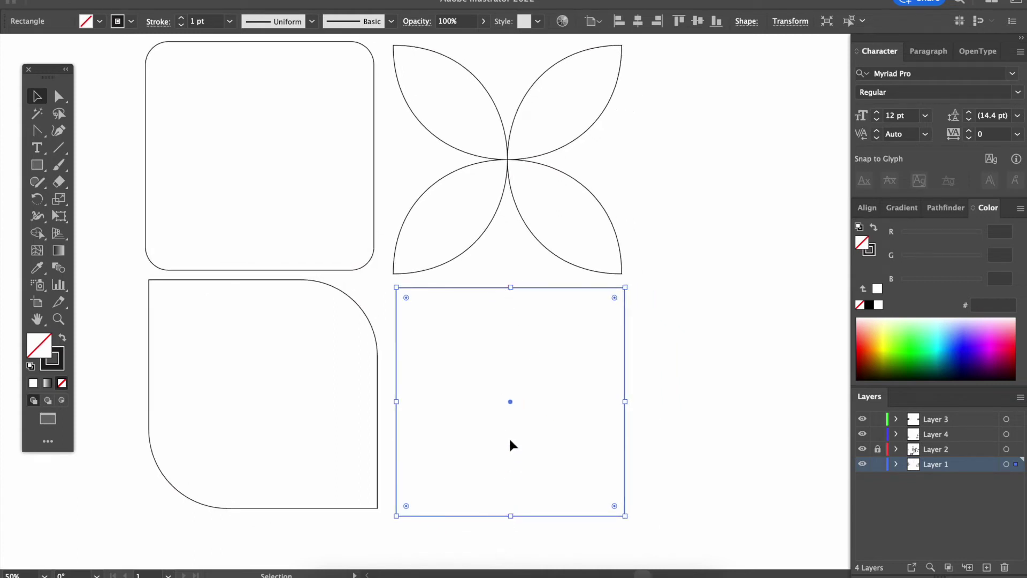
Step: Bend each edge of the square below the four-petal shape across to the midpoint of its opposite edge with the Anchor Point Tool, and deselect it
key("shift+c")
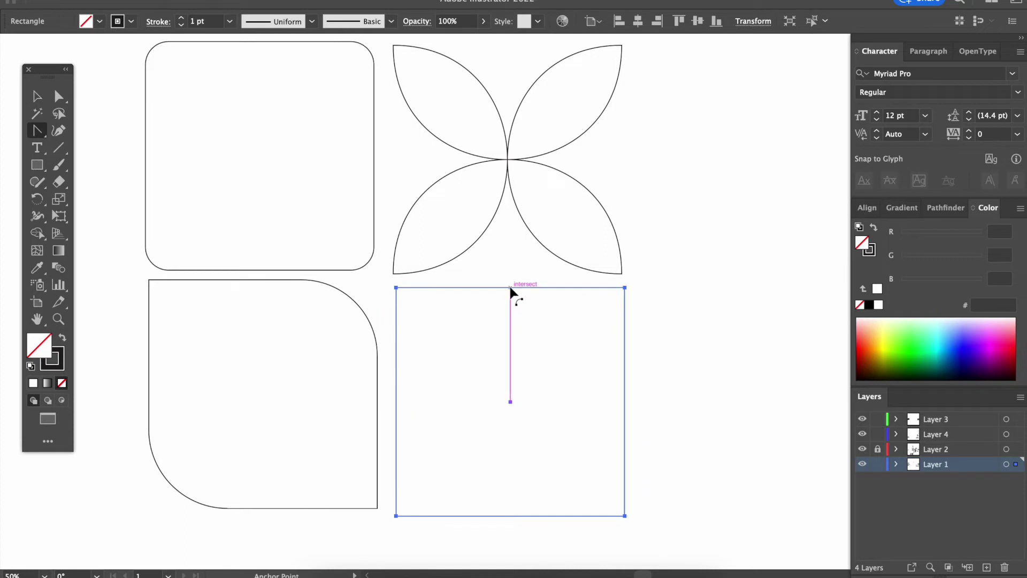
left_click_drag(510, 288, 512, 515)
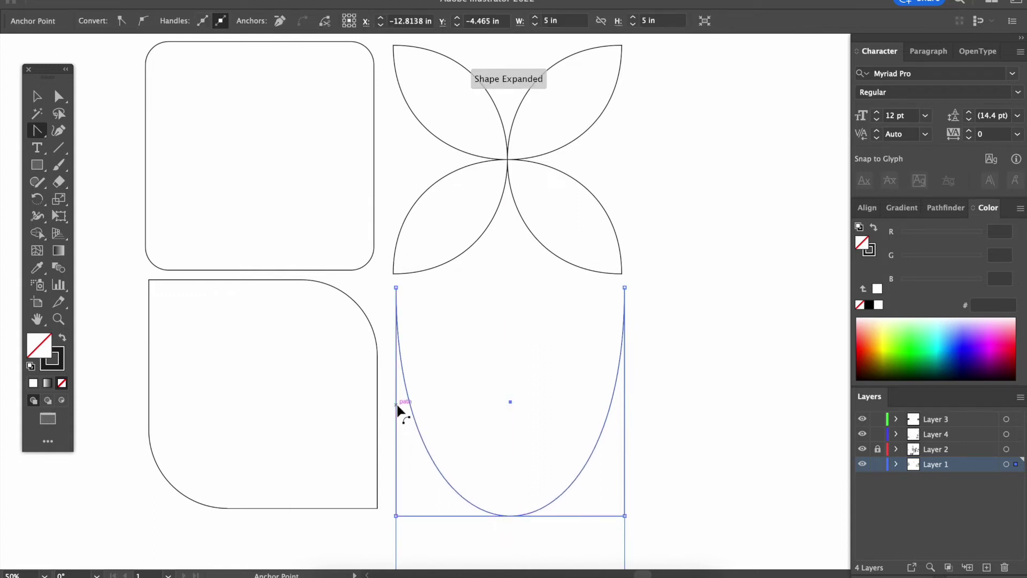
mouse_move(397, 402)
left_mouse_down()
mouse_move(564, 412)
mouse_move(626, 401)
mouse_move(538, 433)
mouse_move(396, 409)
left_mouse_up()
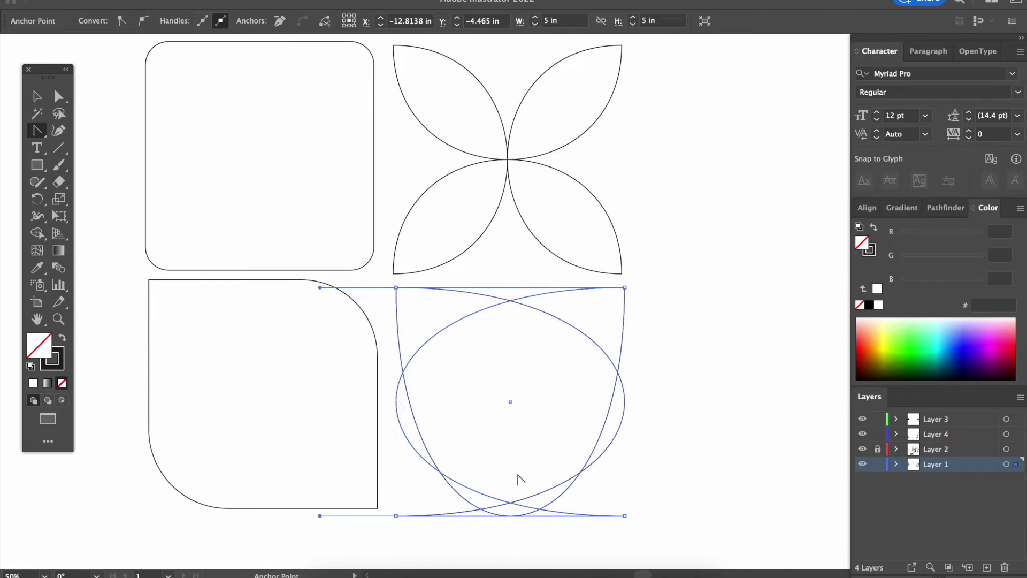
left_click_drag(510, 515, 511, 289)
key("v")
left_click(695, 359)
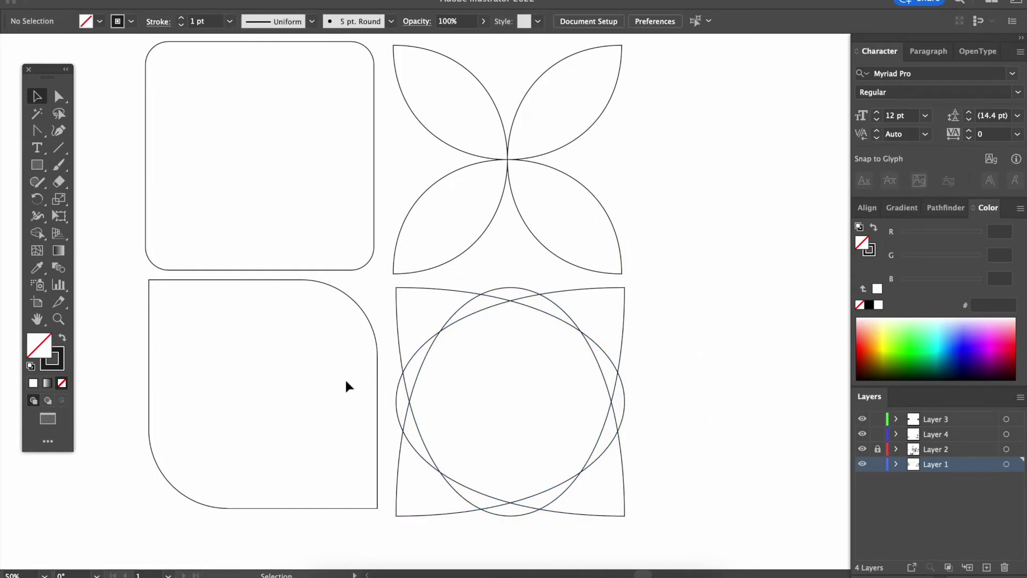
Step: Paste another sharp-cornered 5 in square and place it beside the four-petal shape as the start of a third column
scroll(346, 381, "right", 2)
scroll(346, 381, "down", 1)
scroll(346, 386, "right", 10)
scroll(346, 386, "up", 7)
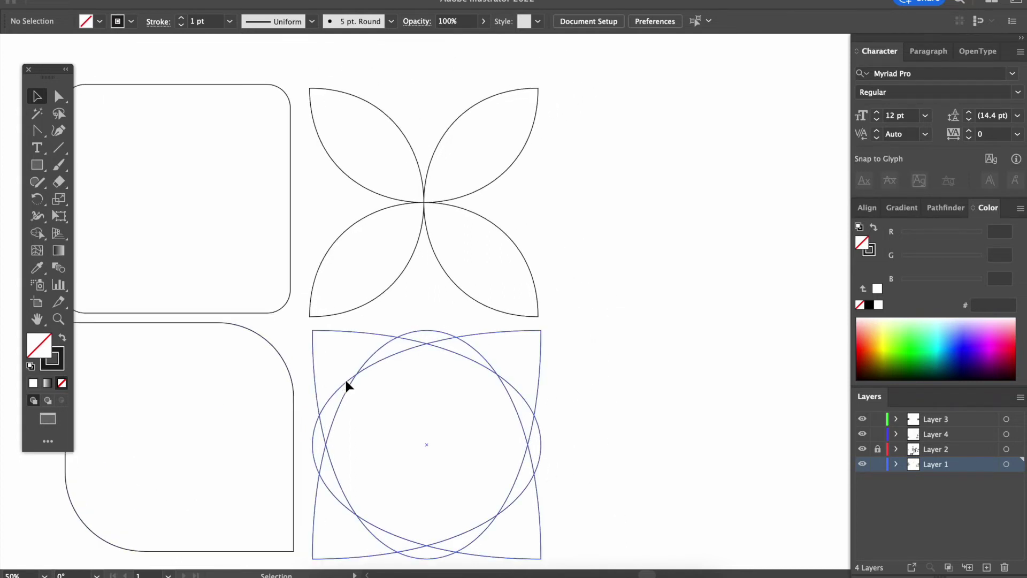
key("ctrl+v")
left_click_drag(558, 187, 743, 92)
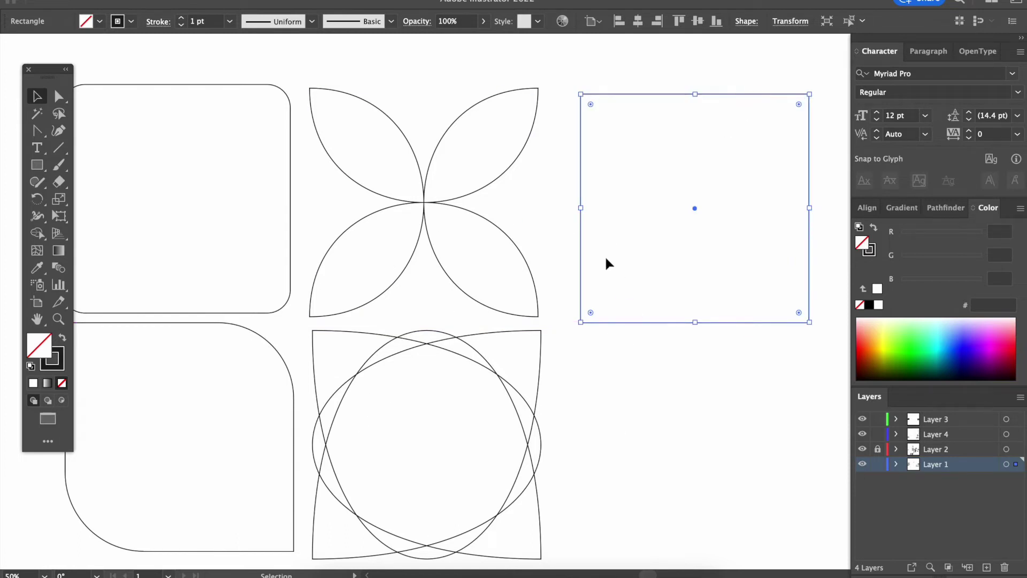
Step: Try moving the new square's upper-right and lower-right corner points inward with the Direct Selection Tool, and undo both moves
scroll(502, 319, "right", 20)
scroll(501, 319, "up", 7)
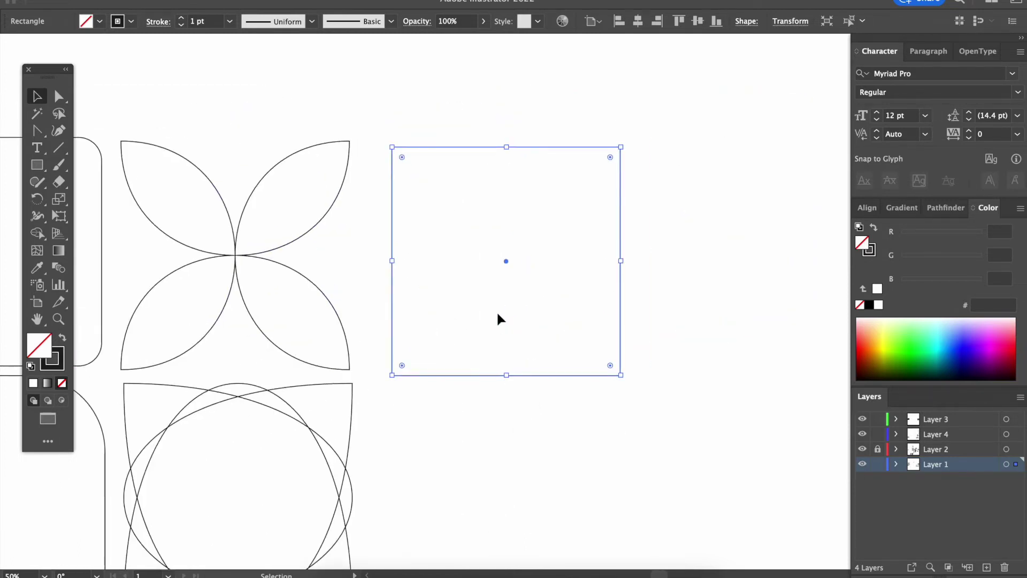
scroll(498, 318, "down", 5)
scroll(497, 319, "left", 1)
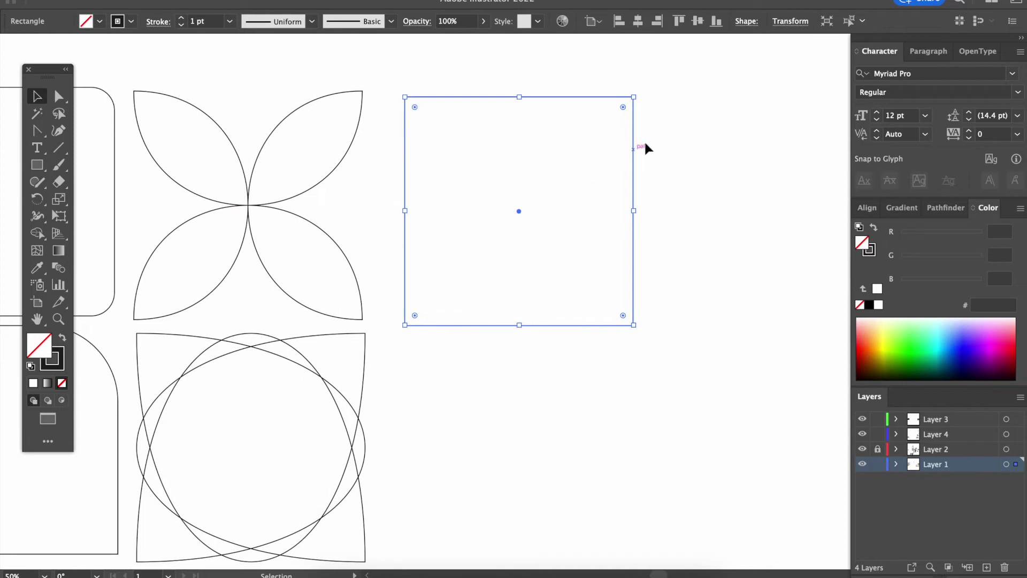
key("a")
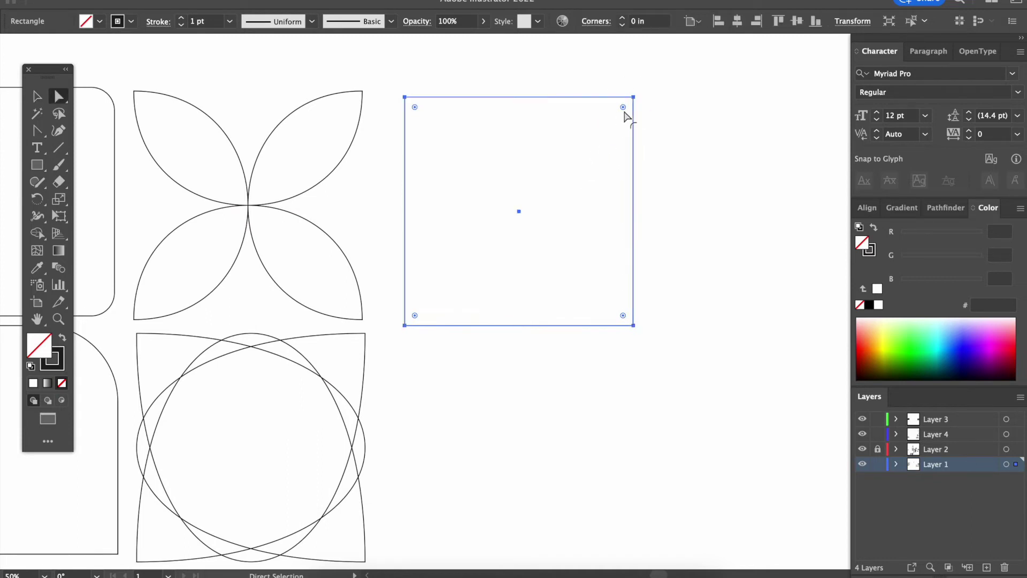
left_click_drag(634, 97, 534, 185)
left_click_drag(633, 325, 632, 236)
key("super+z")
key("super+z")
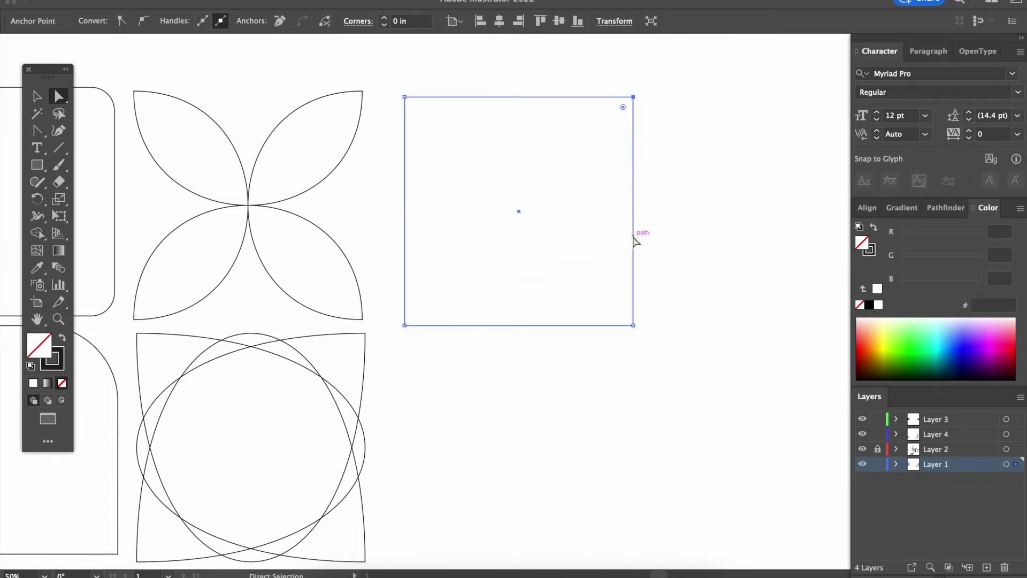
Step: Add anchor points at the midpoints of the square's top and right edges, and move its upper-right corner to the centre to form an L shape
key("p")
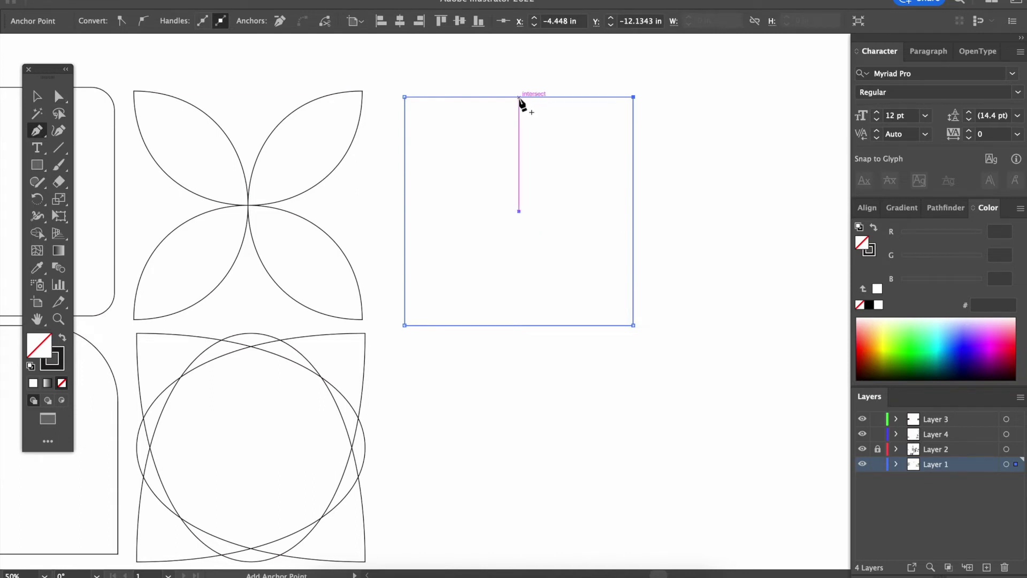
left_click(519, 98)
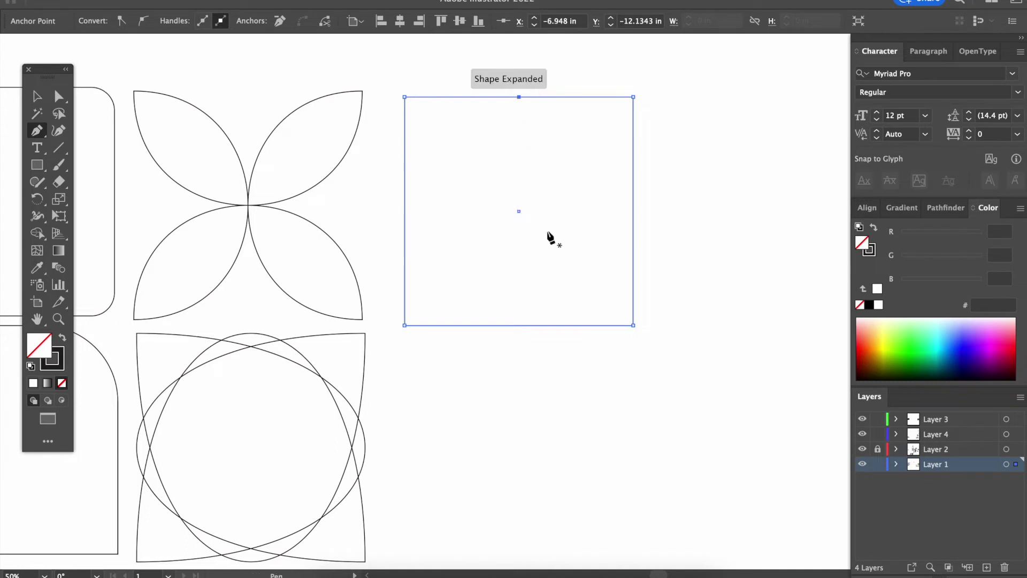
left_click(633, 211)
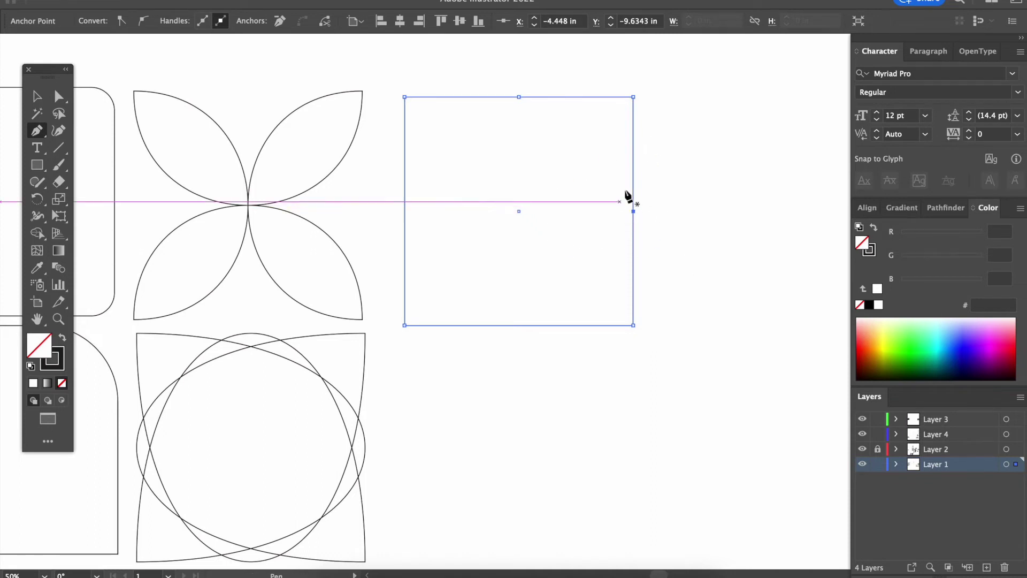
key("a")
left_click_drag(633, 97, 519, 210)
key("v")
left_click(544, 427)
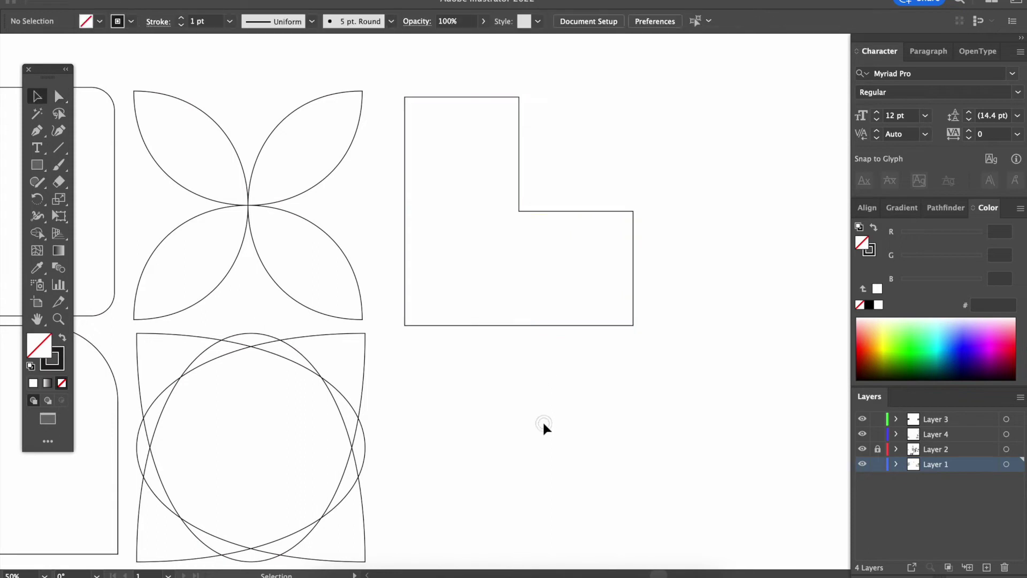
Step: Draw a closed, straight-sided irregular crown shape of seven points, about 4.4 in wide and 3.6 in high, below the L shape with the Pen tool
key("super+minus")
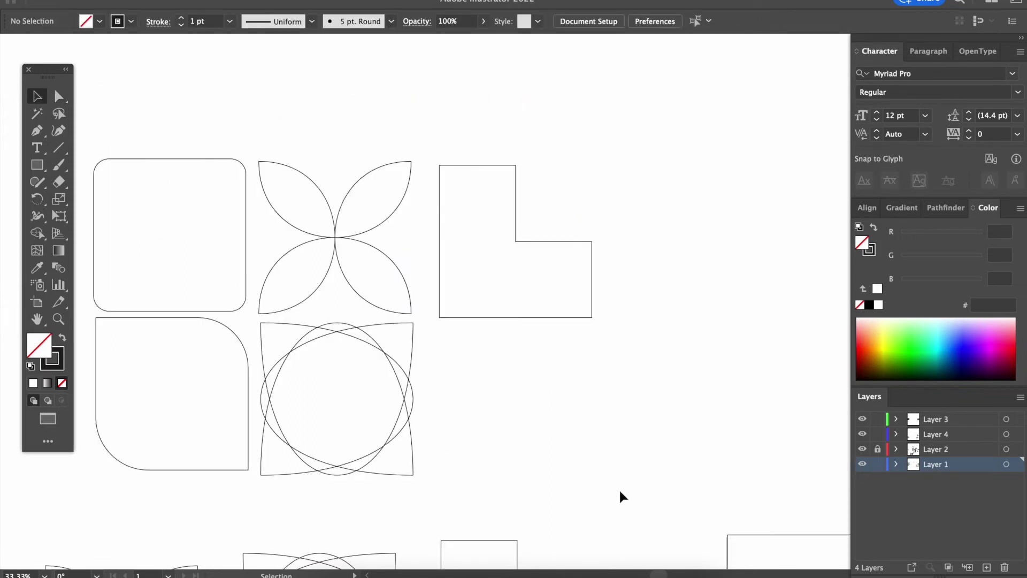
key("super+equal")
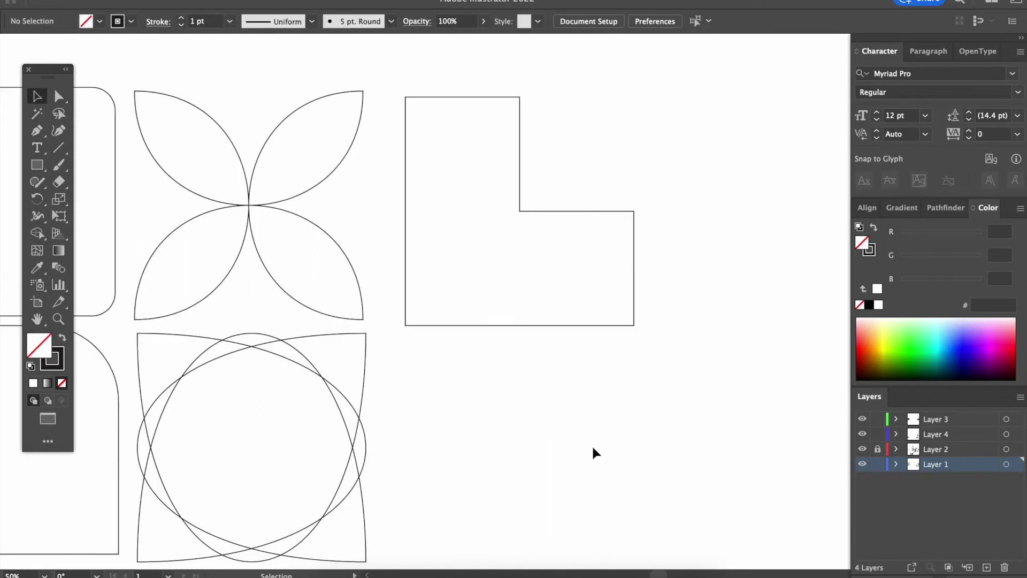
scroll(540, 358, "down", 2)
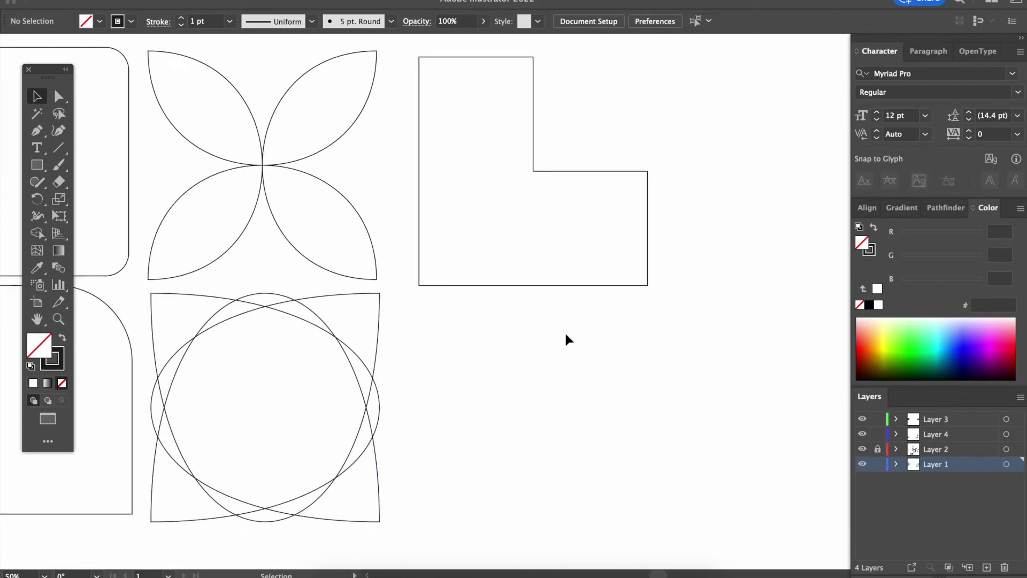
key("p")
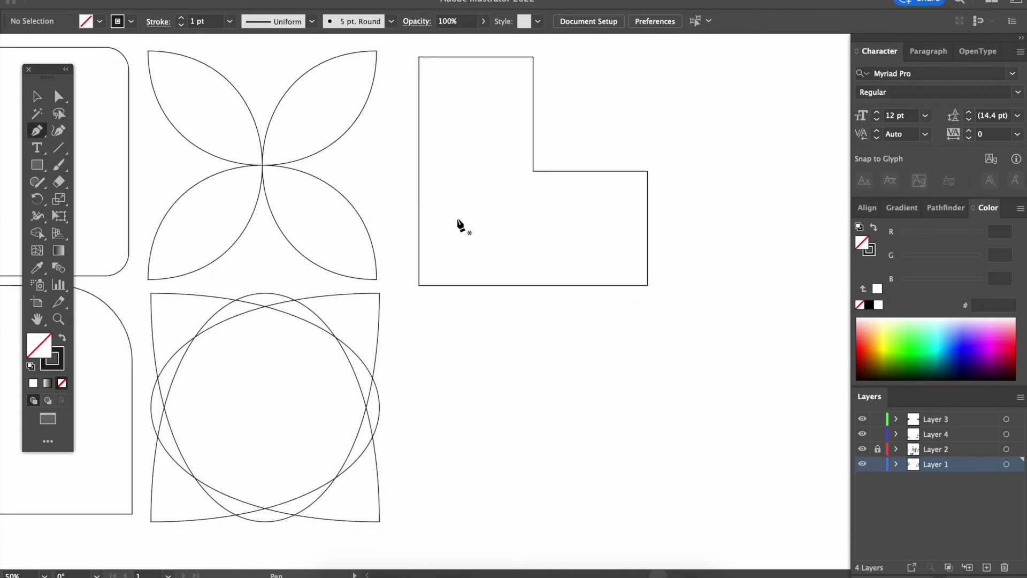
scroll(458, 225, "right", 3)
left_click(410, 340)
left_click(427, 501)
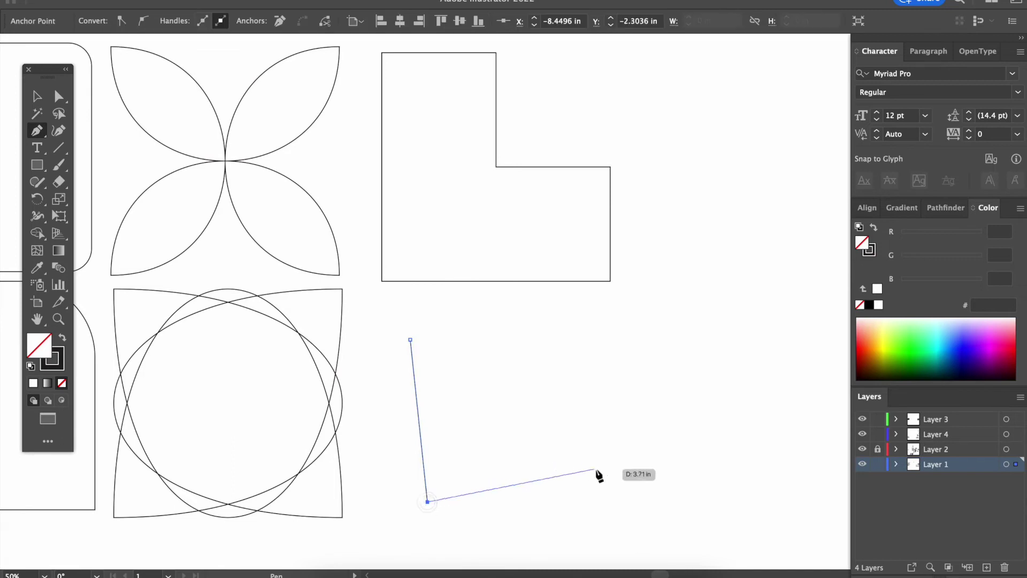
left_click(595, 469)
left_click(611, 385)
left_click(548, 395)
right_click(500, 431)
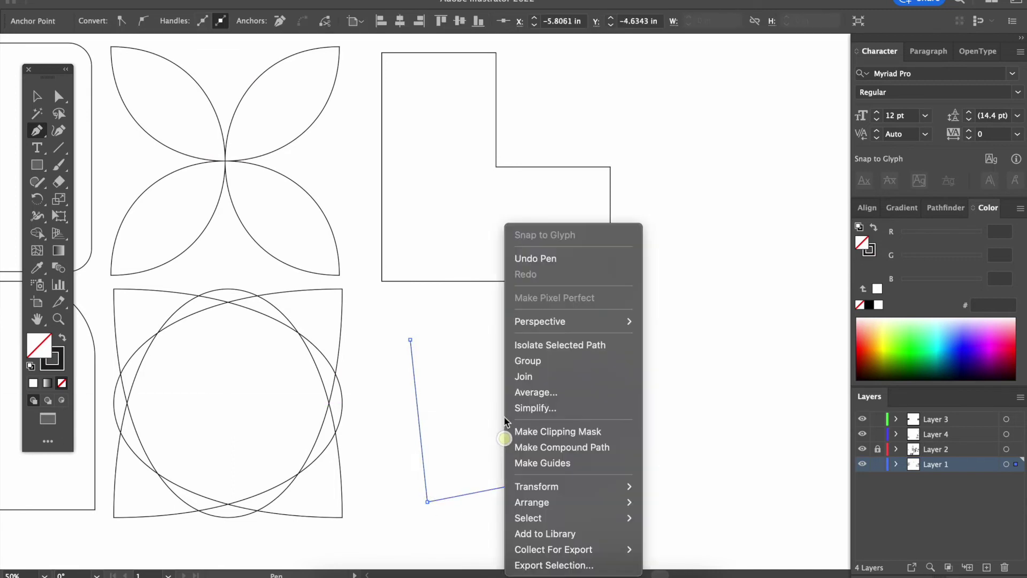
left_click(479, 382)
left_click(496, 349)
left_click(467, 383)
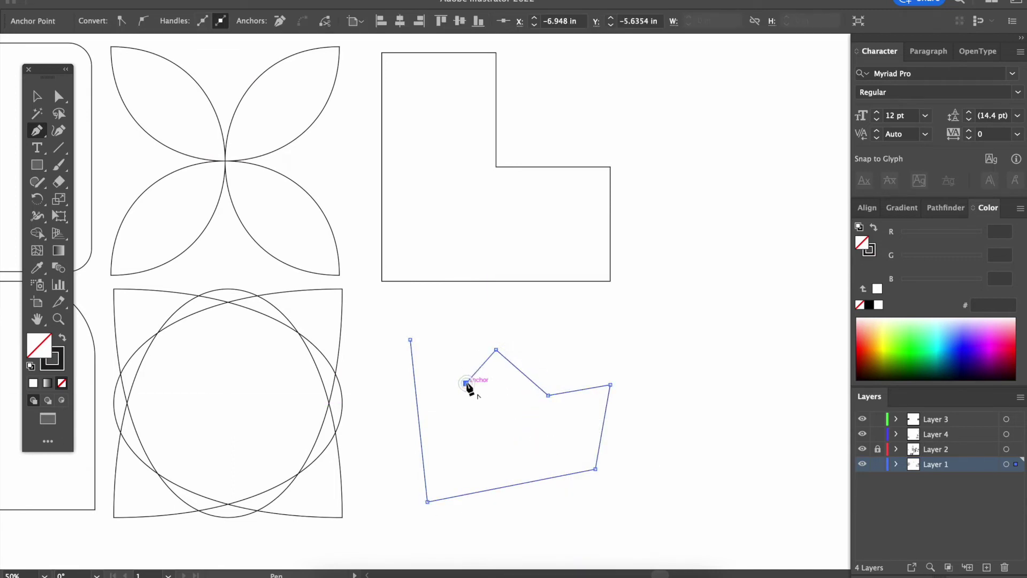
left_click(410, 339)
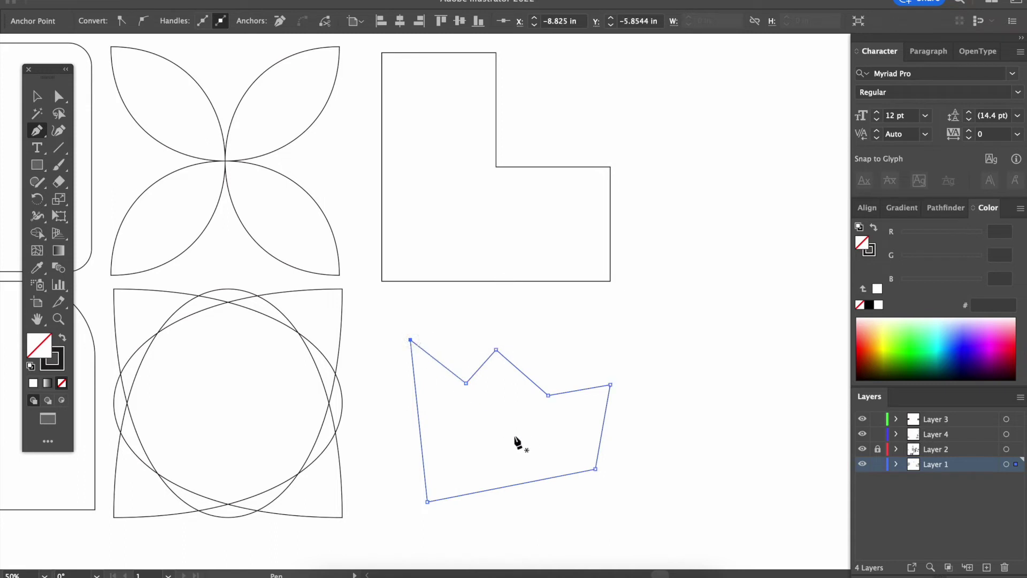
Step: Bend the crown shape's left and bottom edges inward with the Anchor Point Tool, and delete the shape
key("shift+c")
left_click_drag(422, 434, 449, 432)
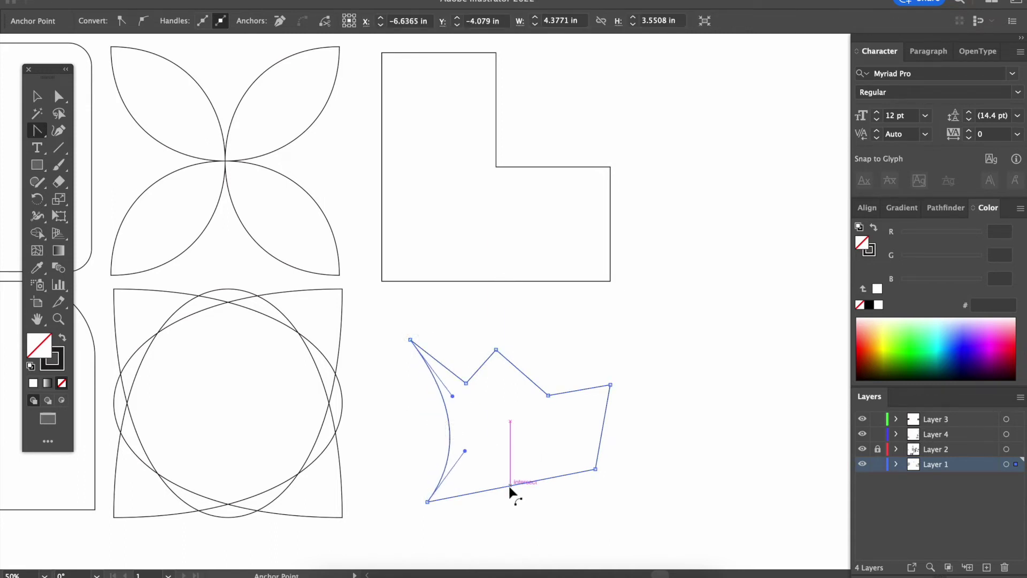
left_click_drag(509, 488, 509, 463)
key("v")
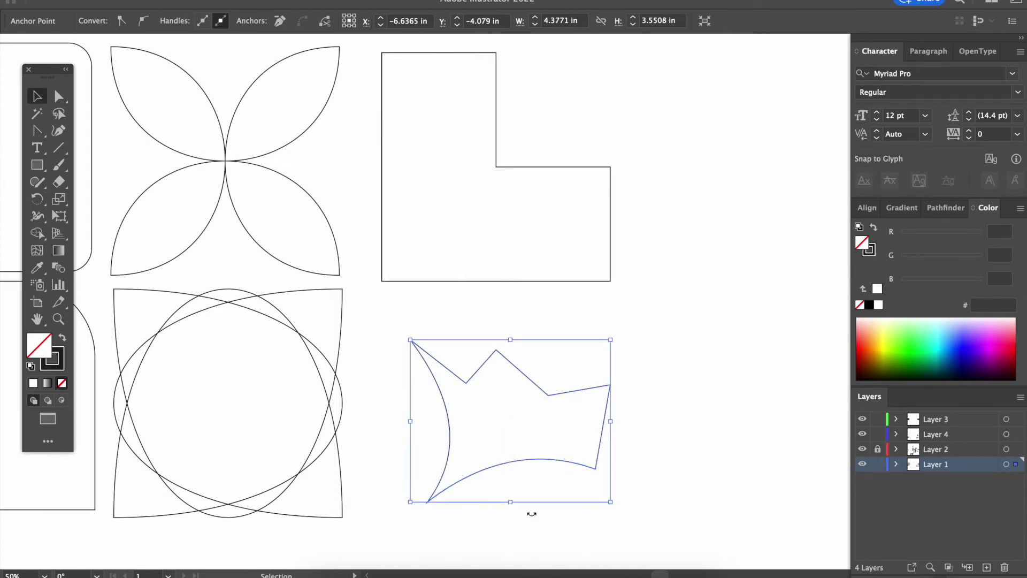
key("Delete")
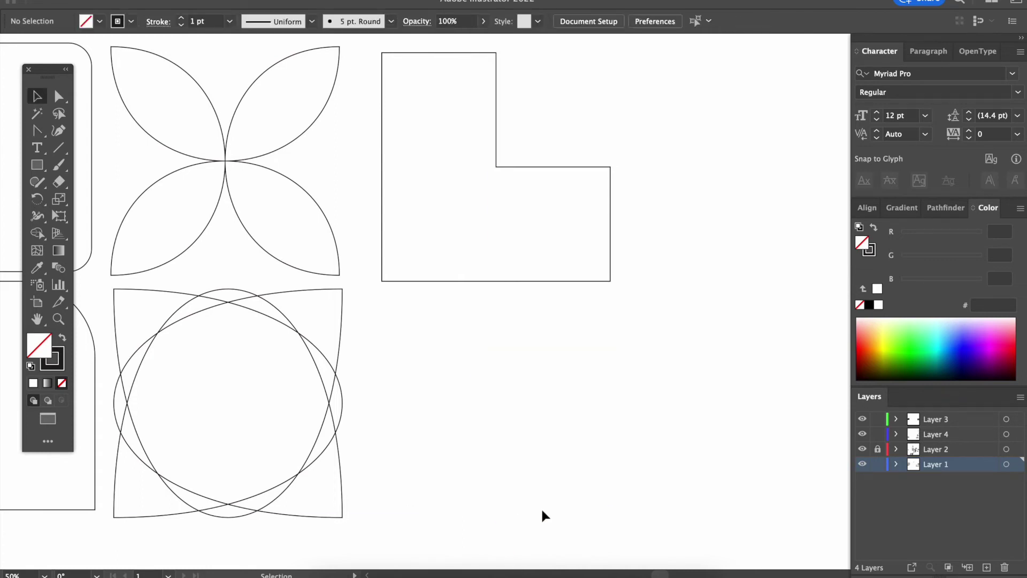
Step: Draw a closed, wavy freehand shape below the L shape with the Pencil Tool, and swap its fill and stroke to make it solid black
key("p")
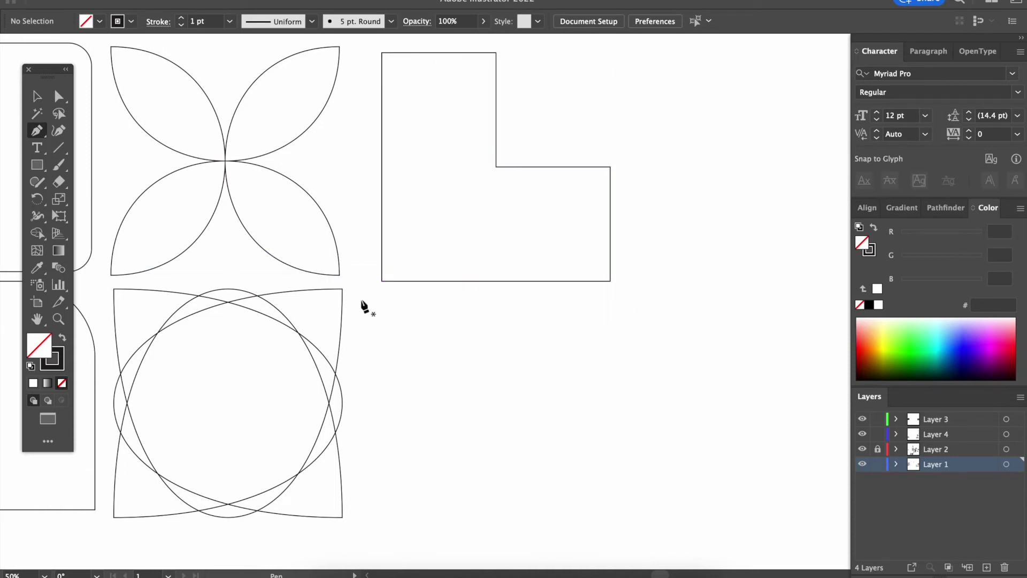
left_click(58, 169)
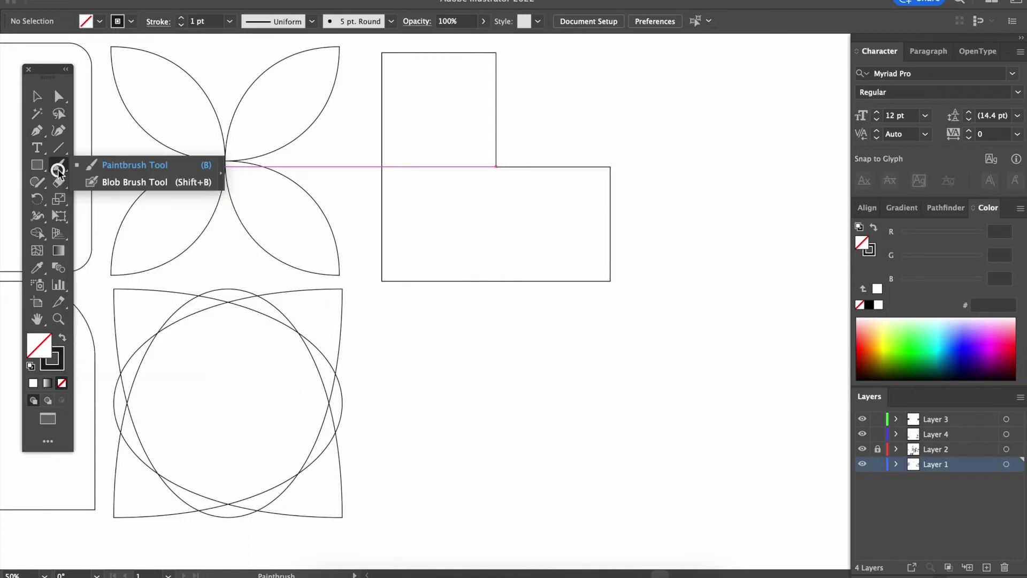
left_click(42, 183)
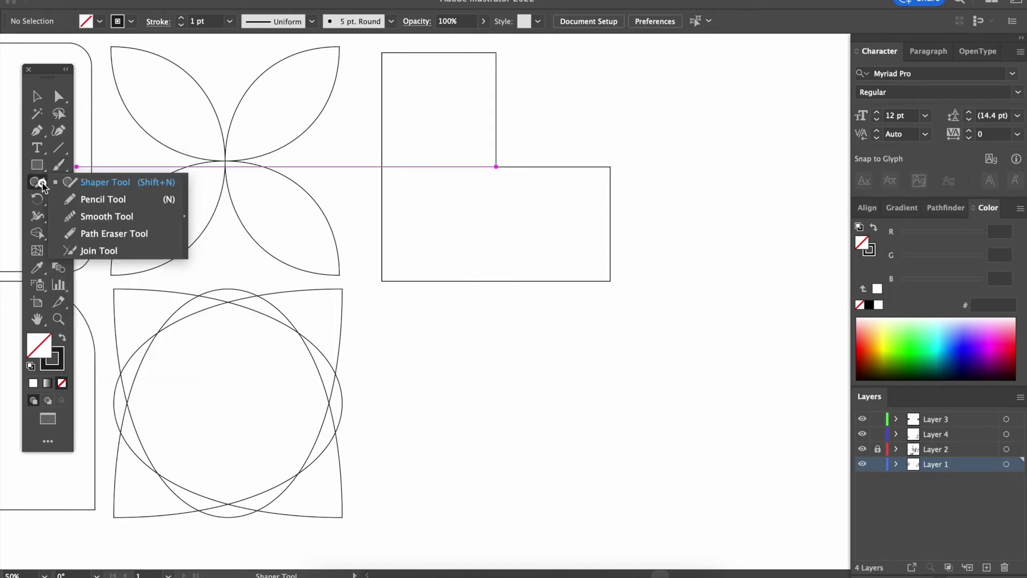
left_click(103, 199)
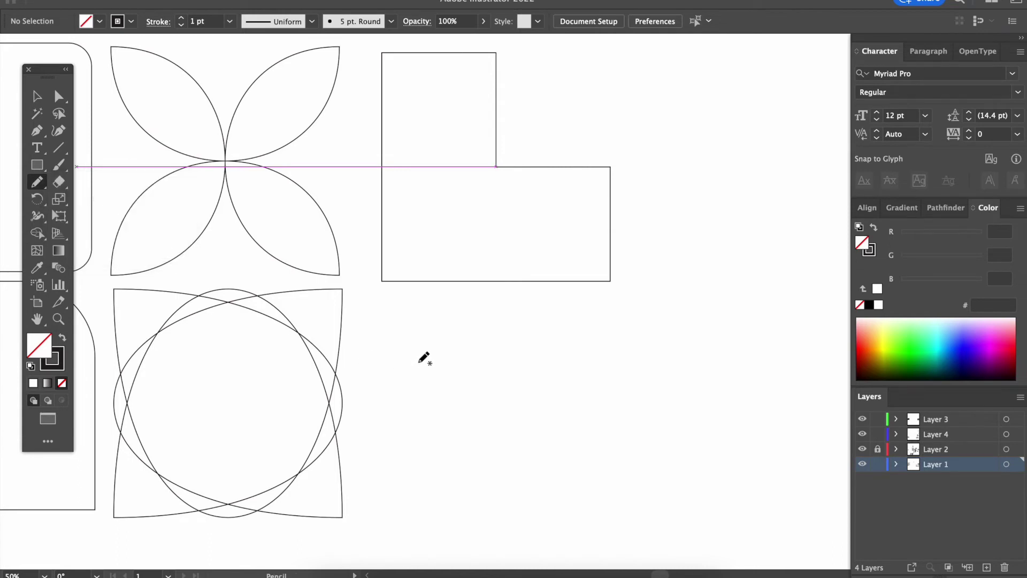
mouse_move(400, 359)
left_mouse_down()
mouse_move(437, 359)
mouse_move(417, 396)
mouse_move(462, 509)
mouse_move(505, 528)
mouse_move(573, 516)
mouse_move(611, 454)
mouse_move(592, 408)
mouse_move(538, 406)
mouse_move(523, 378)
mouse_move(493, 396)
mouse_move(489, 361)
mouse_move(474, 368)
mouse_move(420, 322)
mouse_move(389, 359)
left_mouse_up()
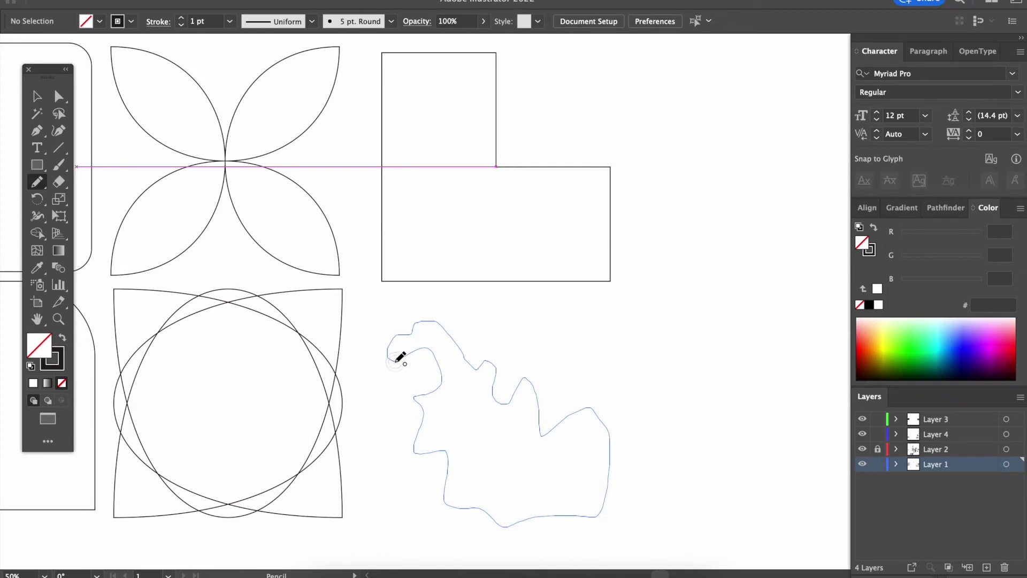
left_click_drag(397, 361, 397, 360)
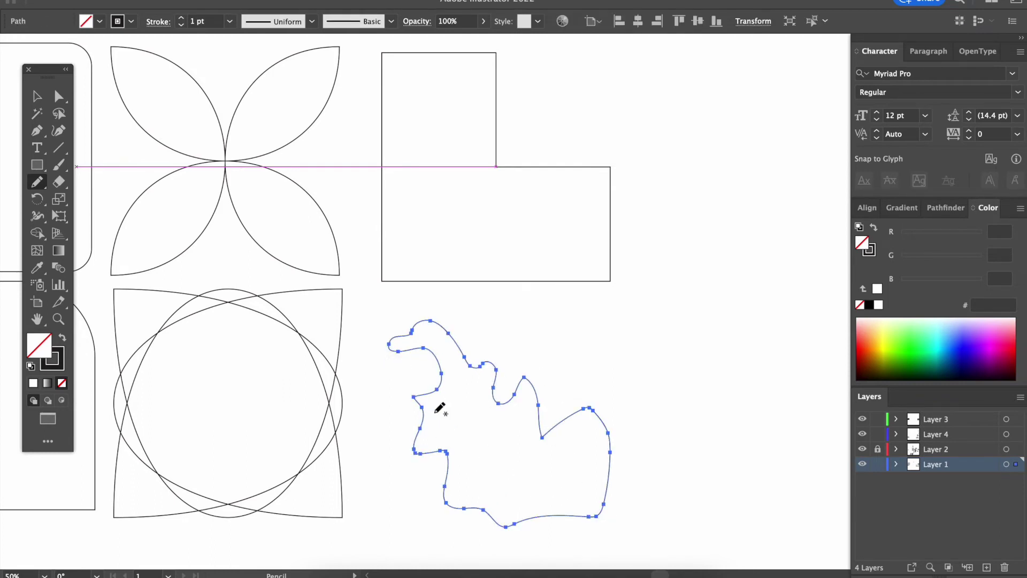
left_click(63, 339)
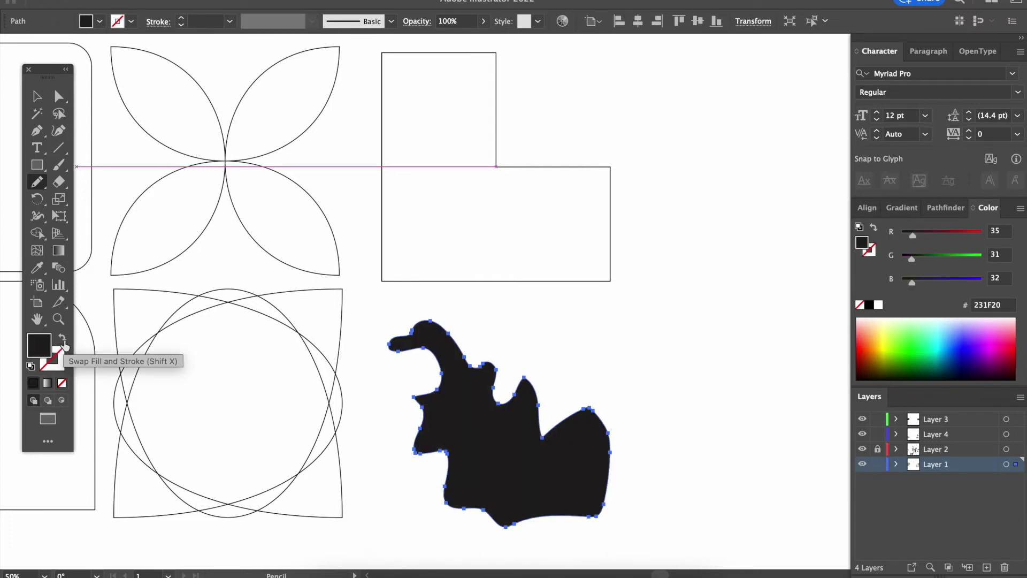
Step: Deselect the black freehand shape and look over the complete grid of edited shapes together with the surrounding artwork
key("super+minus")
key("super+minus")
key("super+minus")
scroll(100, 341, "up", 1)
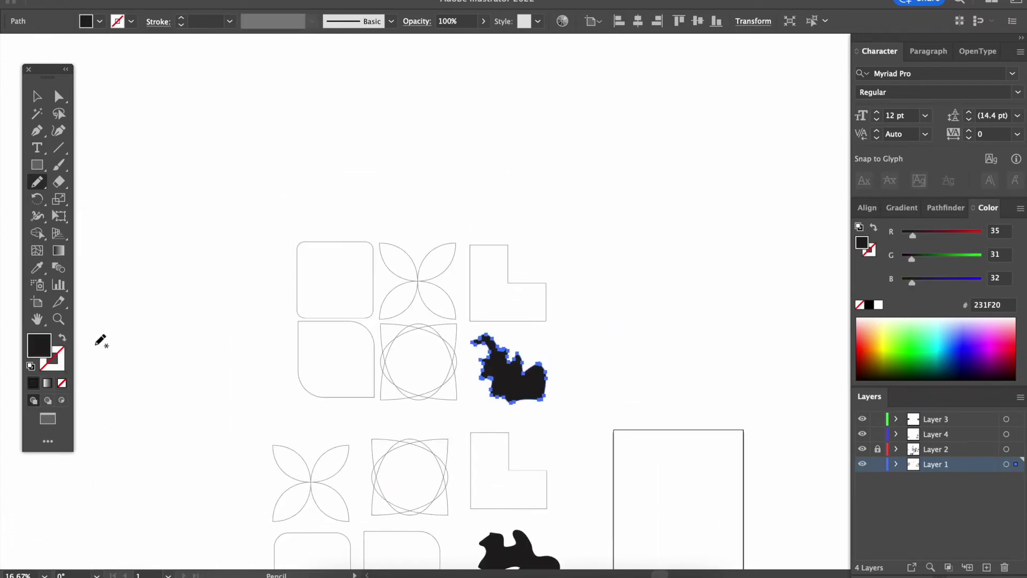
key("v")
left_click(206, 258)
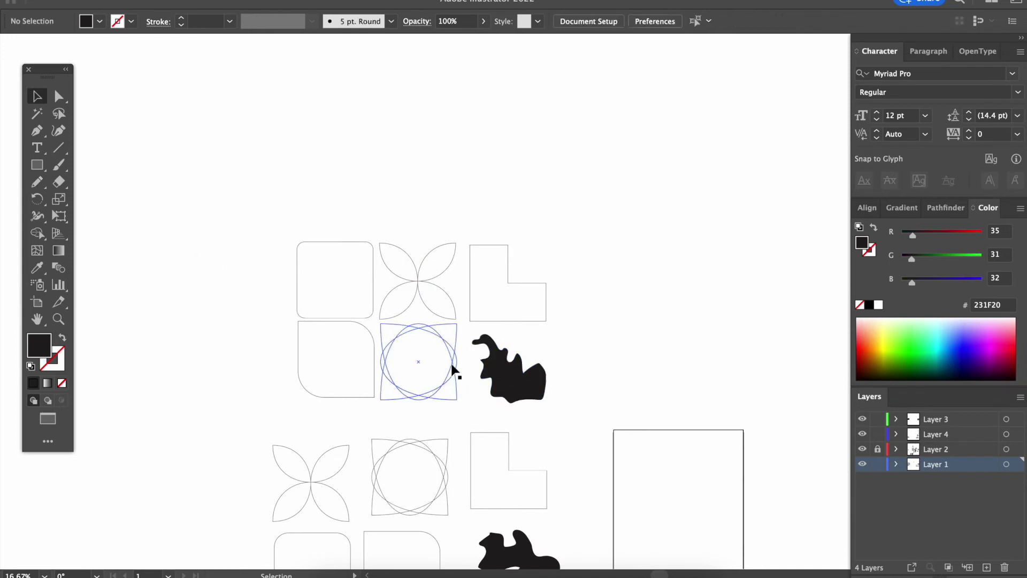
key("super+minus")
scroll(452, 369, "right", 10)
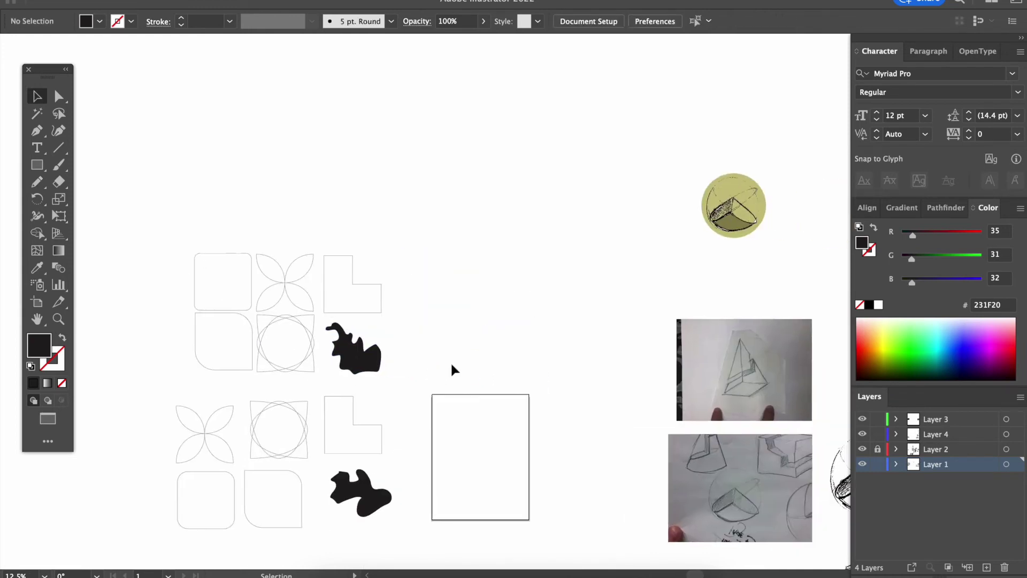
Step: Delete the dark olive shape filling the wedge's lower face in the sketch on the olive circle
scroll(450, 361, "right", 10)
scroll(450, 361, "down", 4)
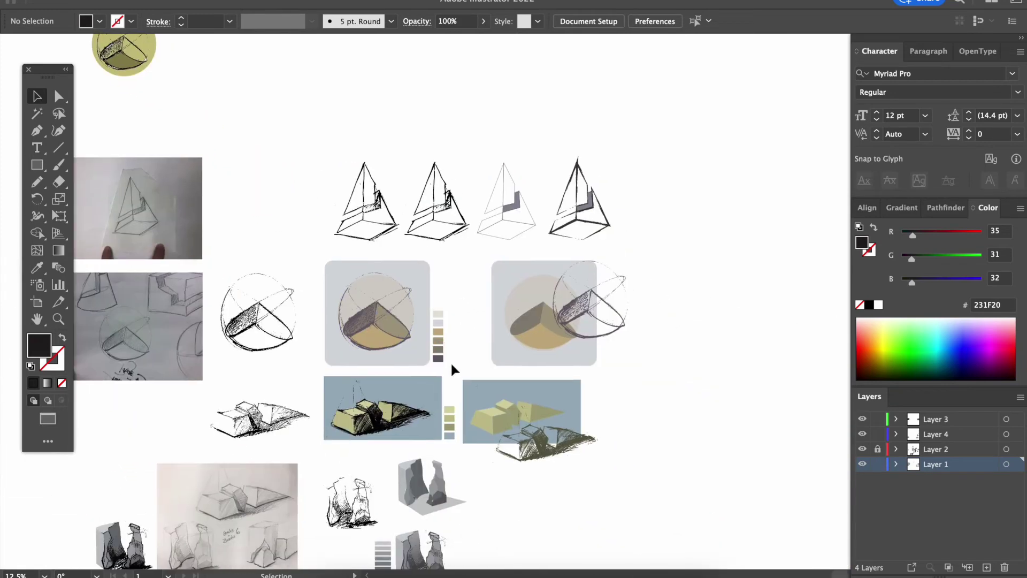
scroll(451, 361, "up", 4)
scroll(451, 361, "left", 4)
key("super+plus")
key("super+plus")
key("super+plus")
key("super+plus")
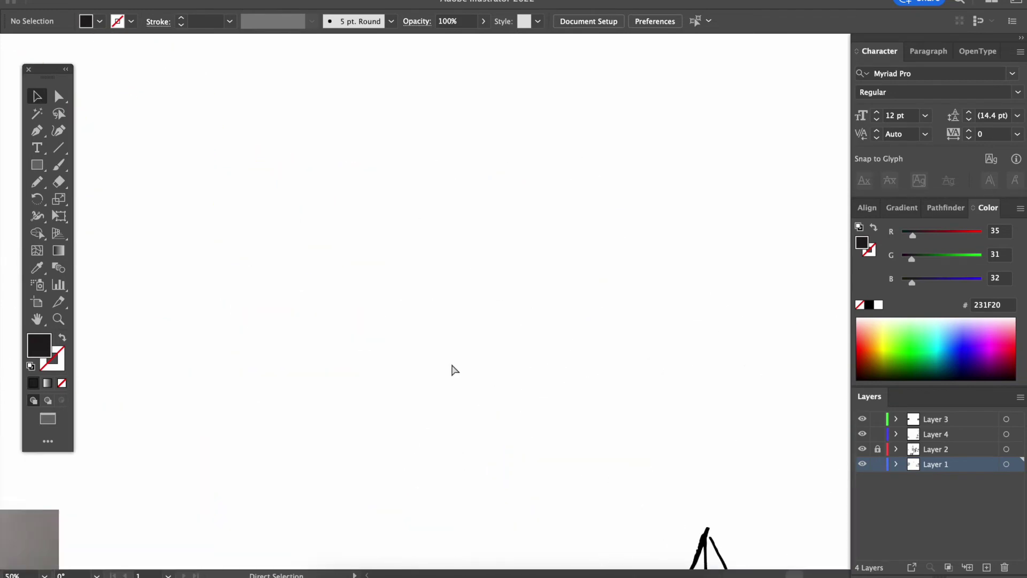
scroll(450, 380, "up", 5)
scroll(451, 380, "left", 5)
key("super+plus")
key("super+plus")
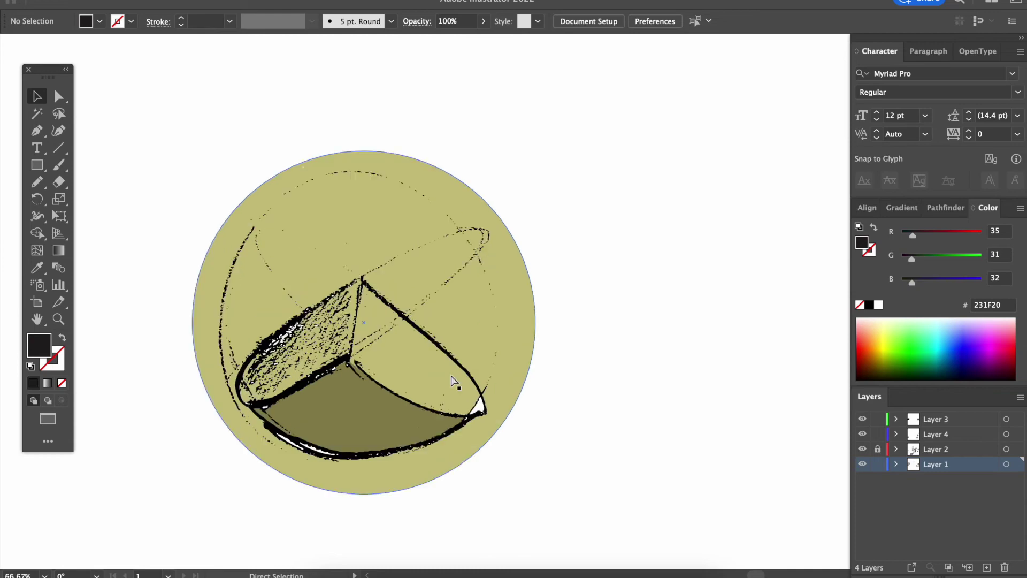
scroll(450, 374, "left", 5)
scroll(451, 375, "down", 2)
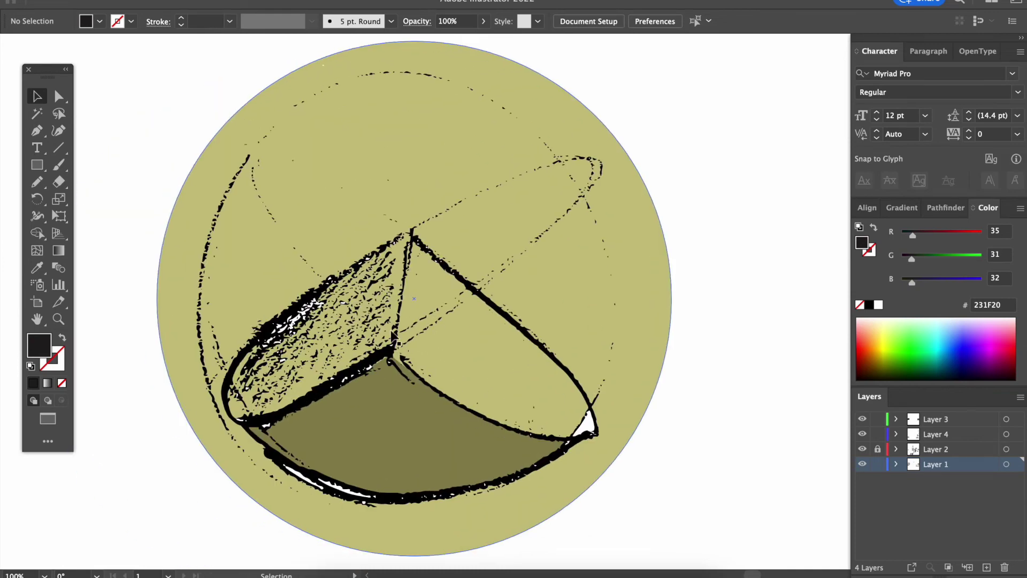
left_click(396, 400)
key("Delete")
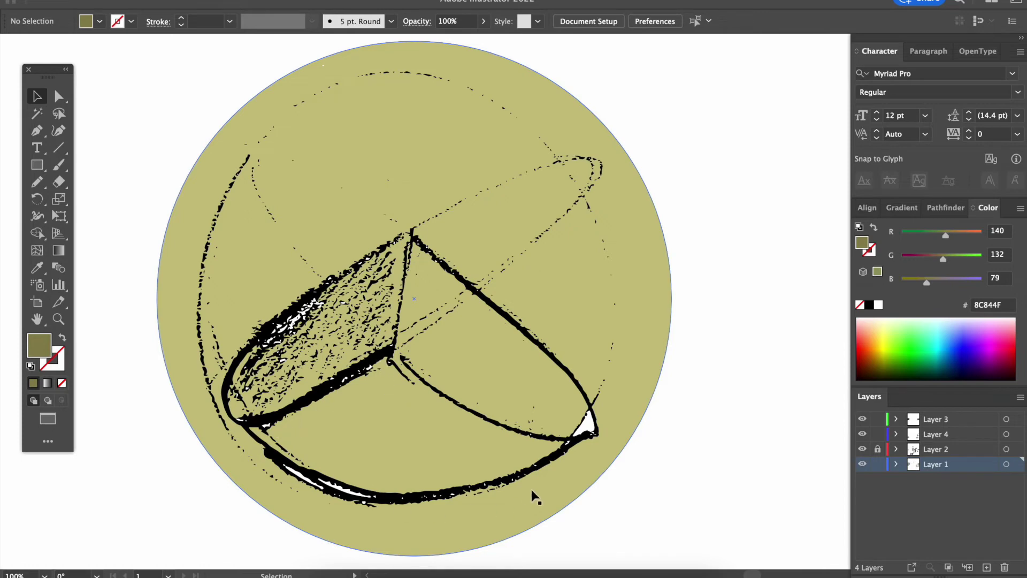
Step: Draw a closed olive triangle about 3.6 in wide between the three corners of the wedge's lower face with the Pen tool
key("p")
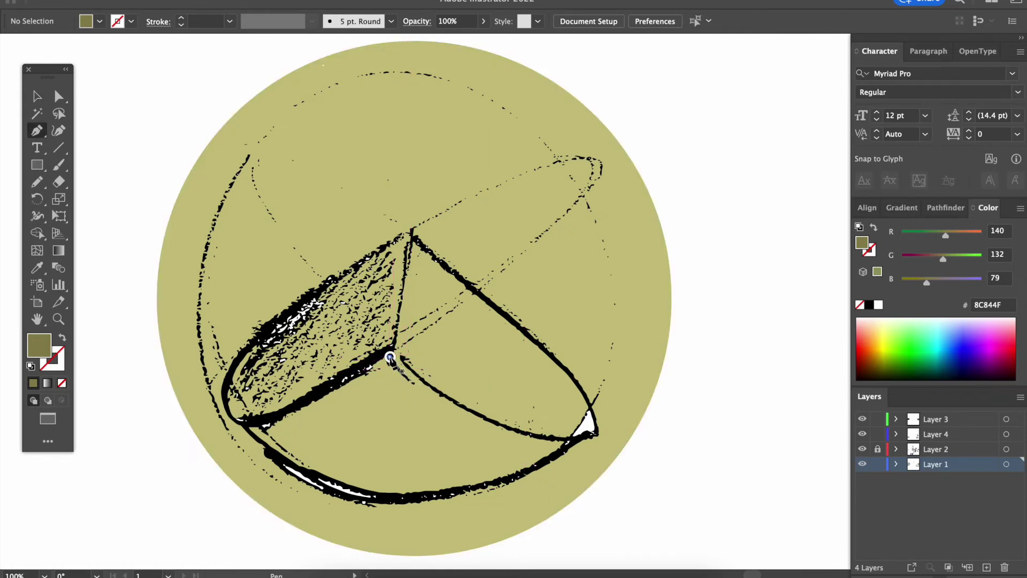
left_click(389, 357)
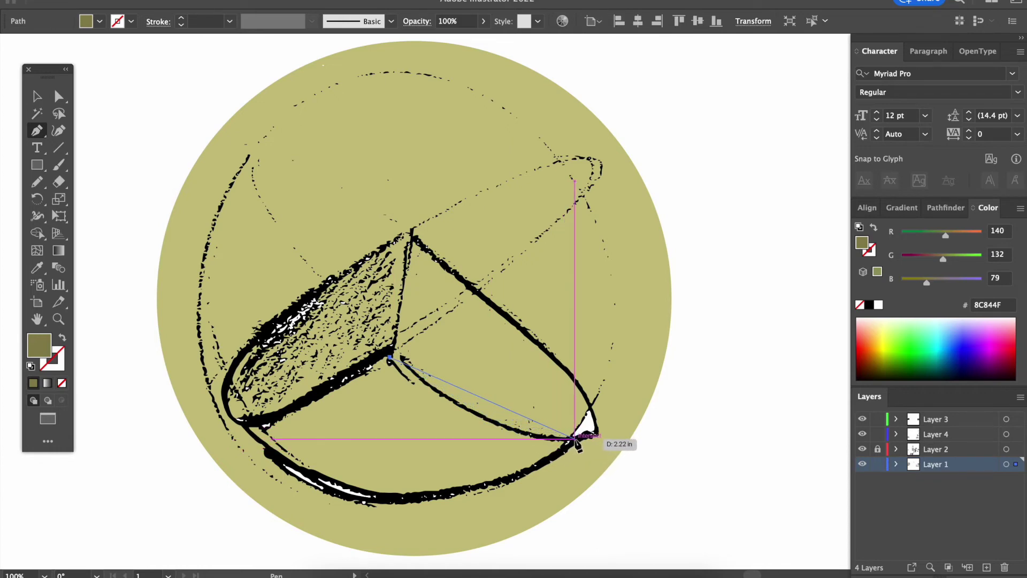
left_click(572, 441)
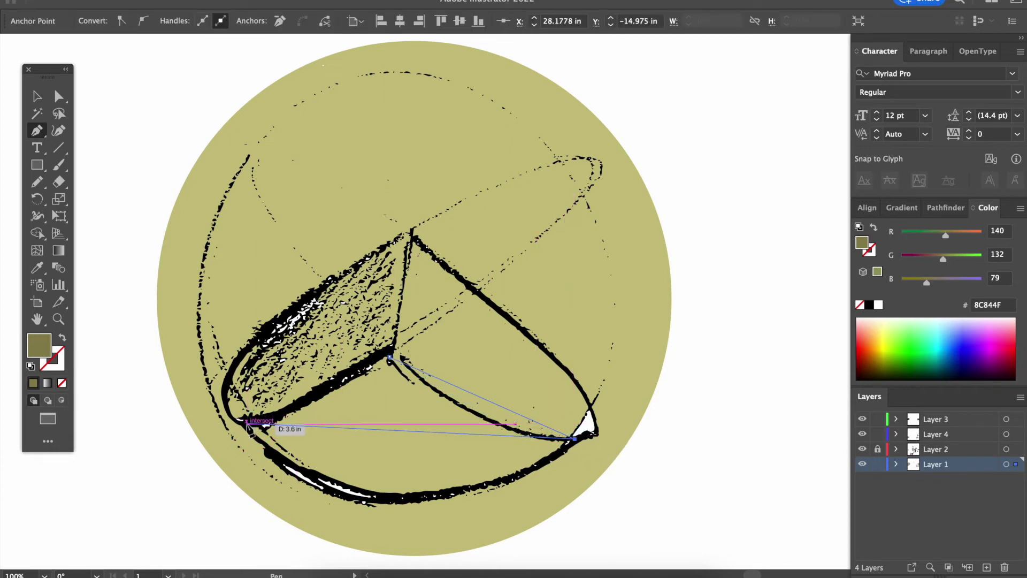
left_click(246, 425)
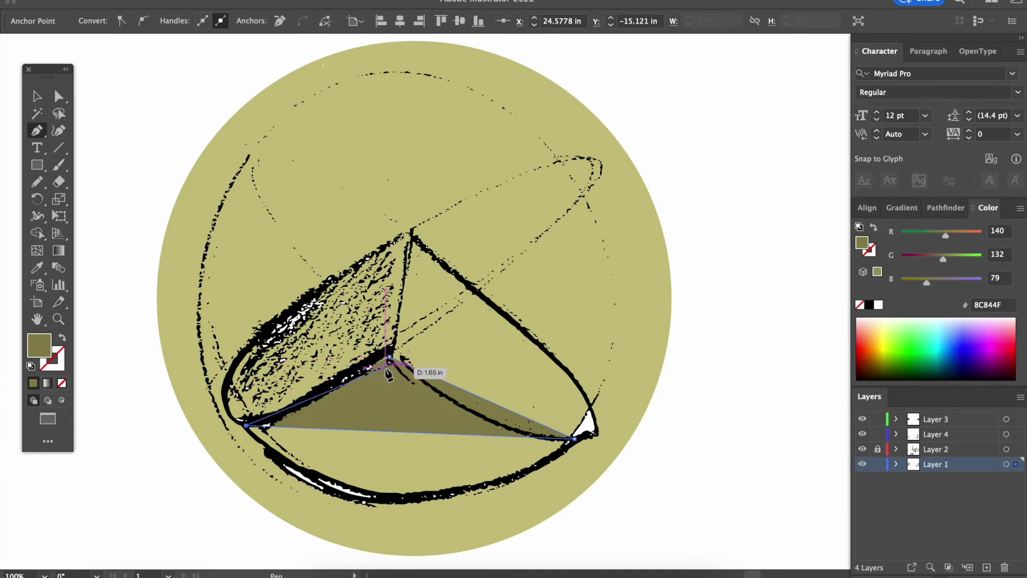
left_click(391, 358)
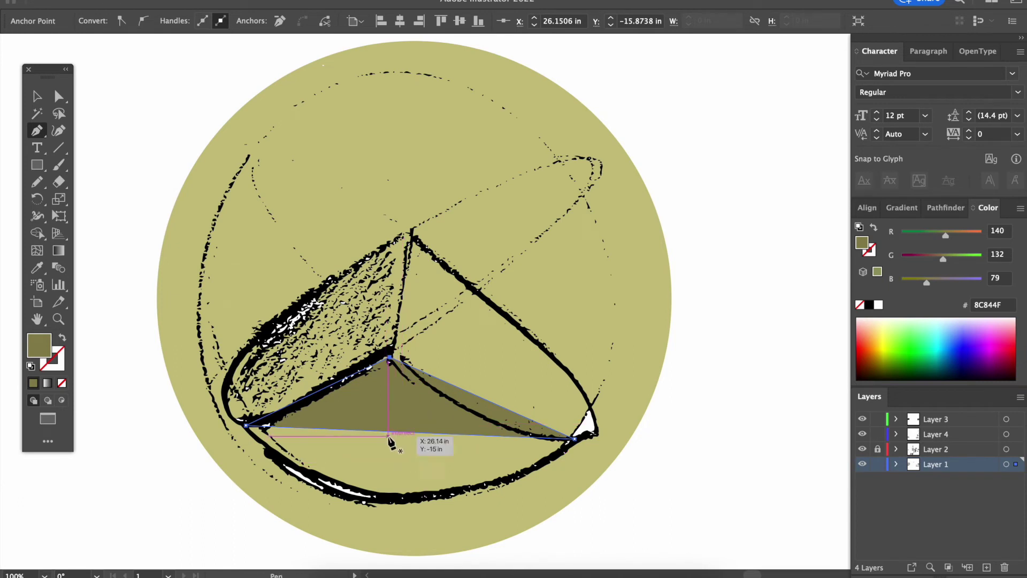
Step: Bend all three edges of the olive triangle with the Anchor Point Tool to follow the sketched outline of the wedge's lower face
key("shift+c")
left_click_drag(400, 432, 385, 496)
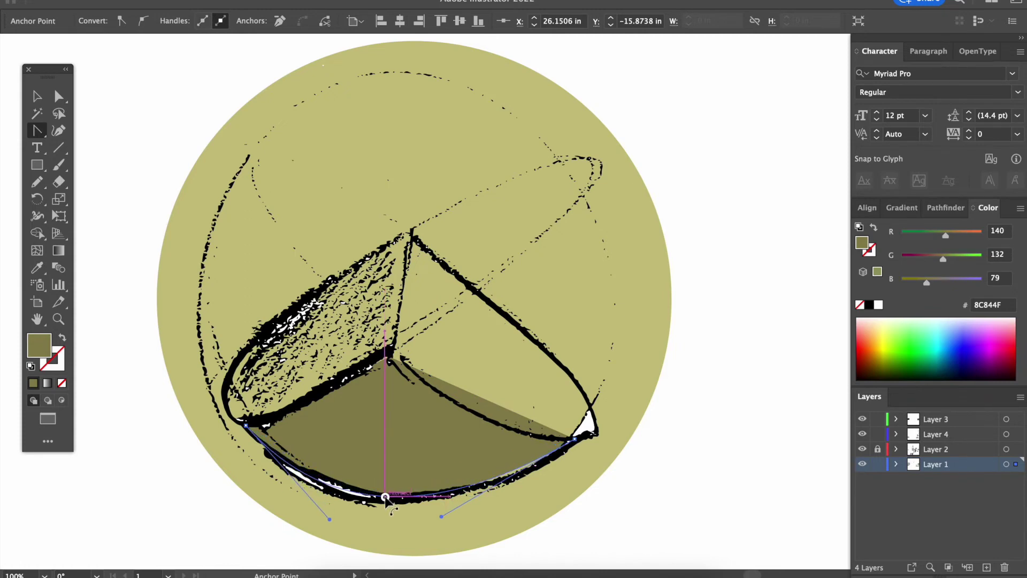
left_click(385, 496)
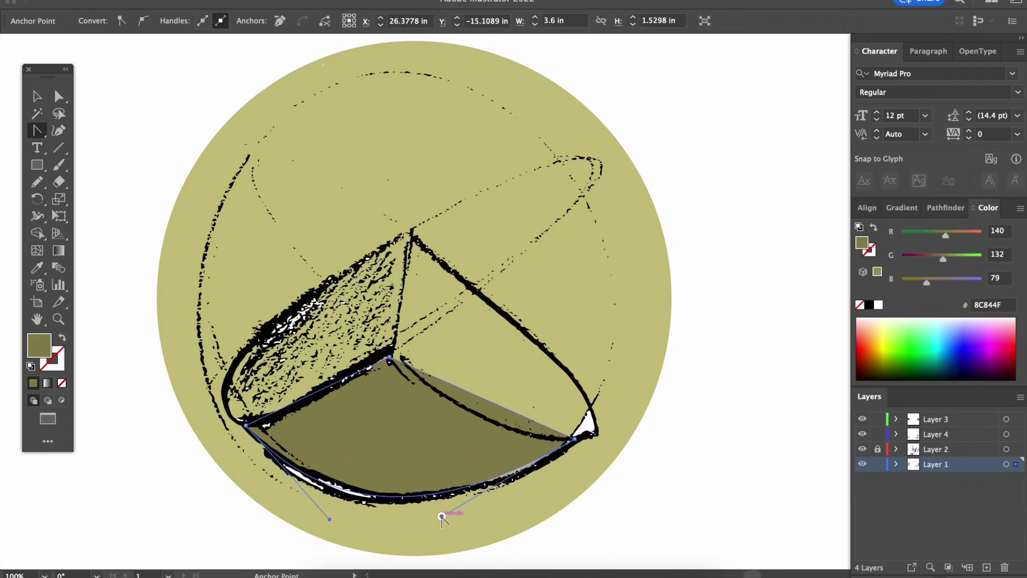
left_click_drag(442, 517, 481, 515)
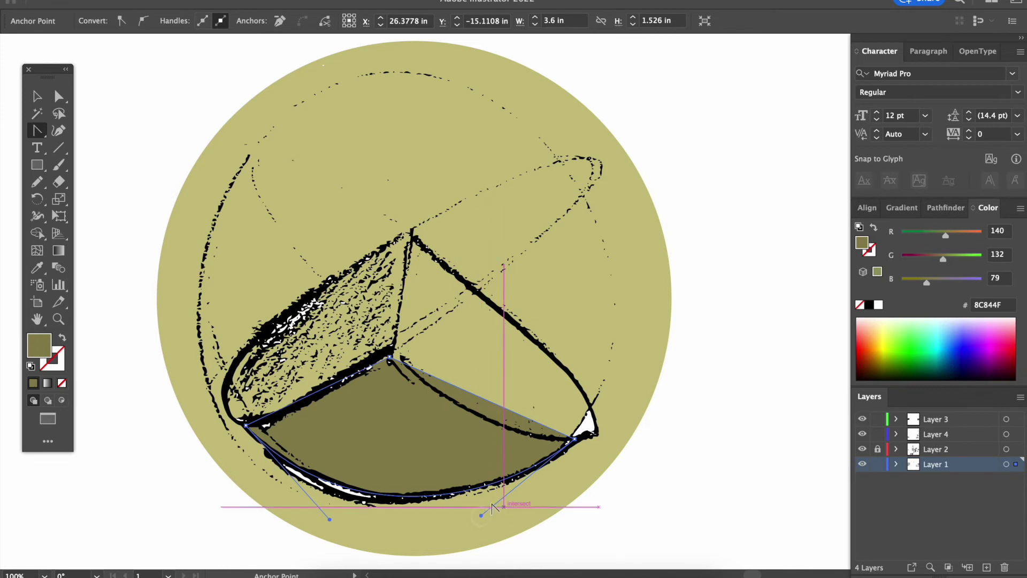
left_click_drag(488, 400, 495, 422)
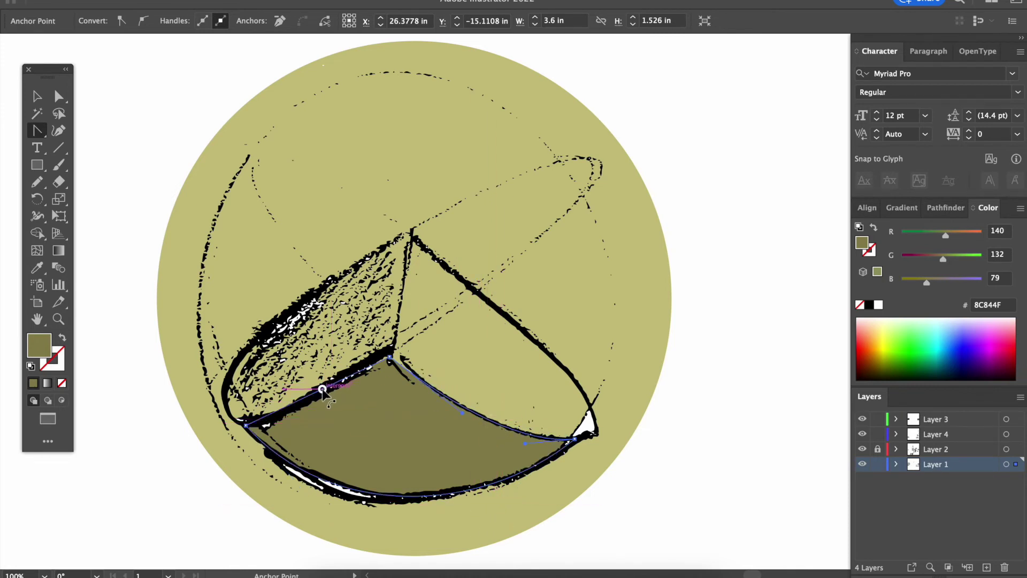
left_click_drag(322, 388, 314, 401)
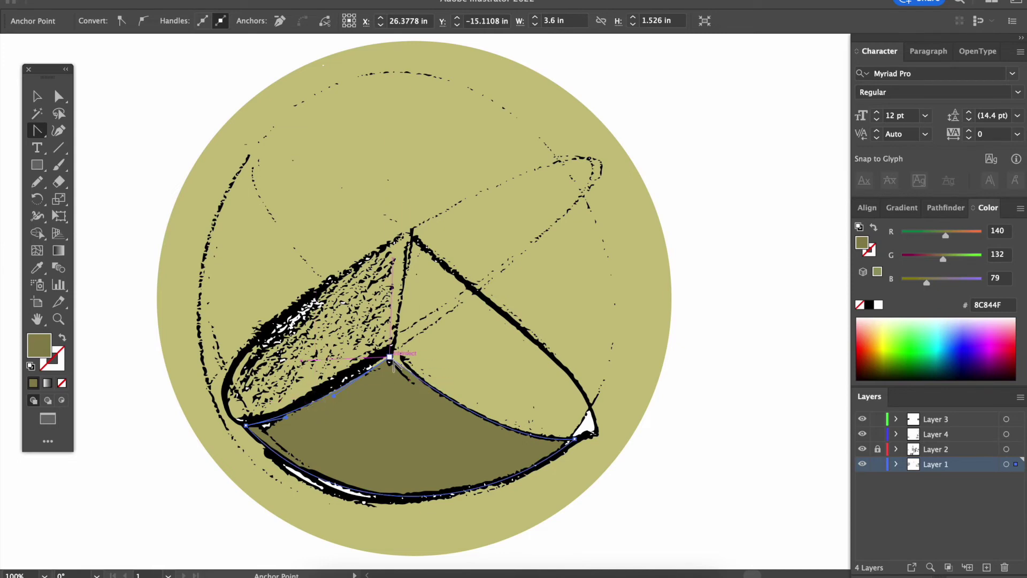
Step: Move the lower-face shape's top corner slightly up onto the sketch's corner, refit its upper-right curve, and deselect the shape
key("a")
left_click(388, 356)
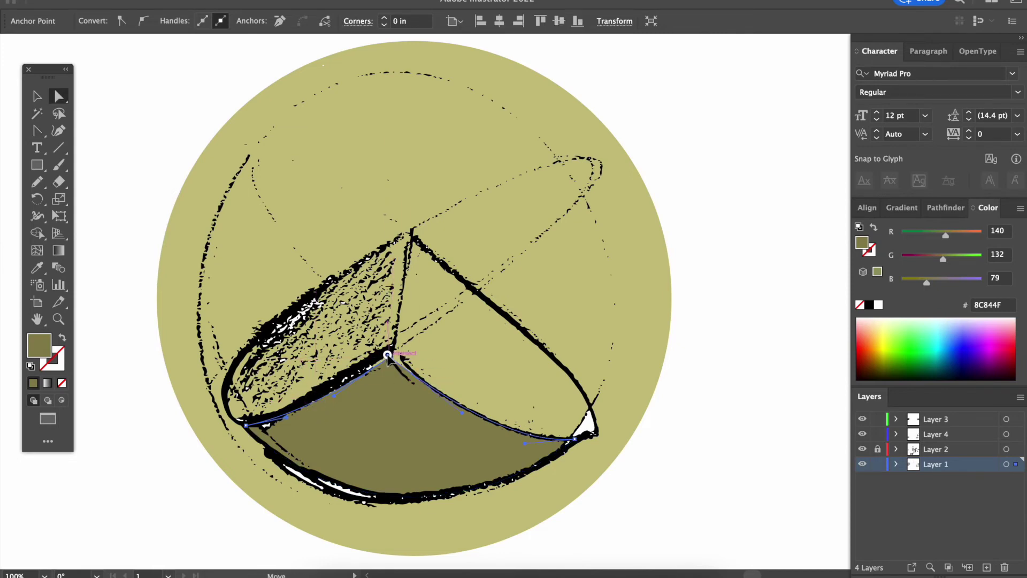
left_click_drag(388, 356, 389, 350)
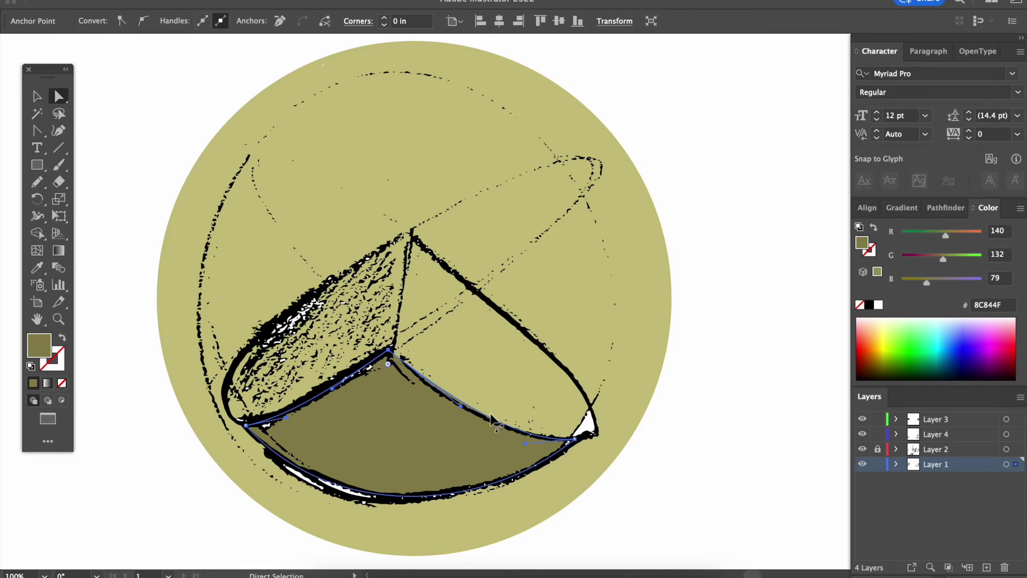
left_click_drag(491, 419, 481, 418)
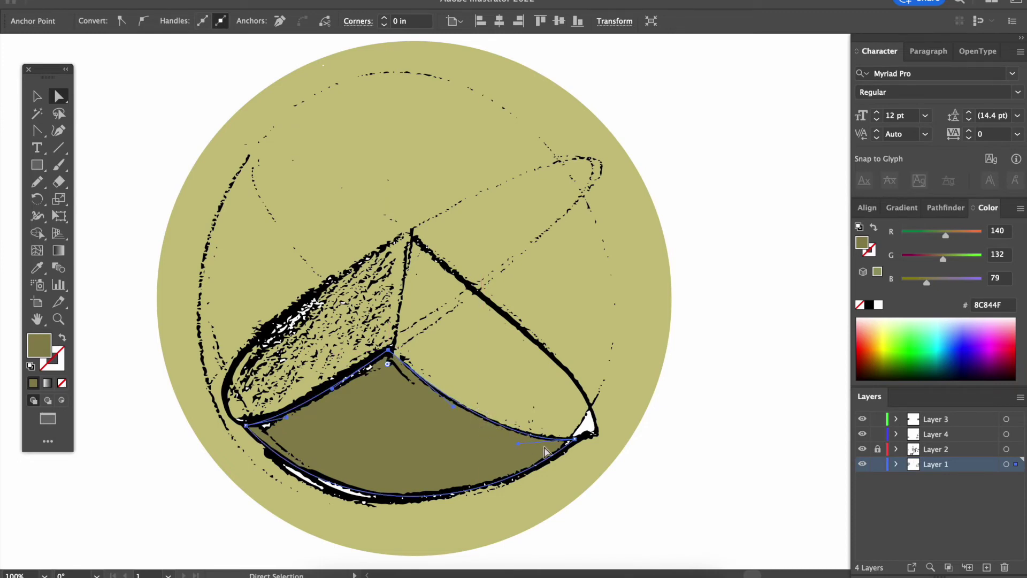
left_click(668, 460)
key("v")
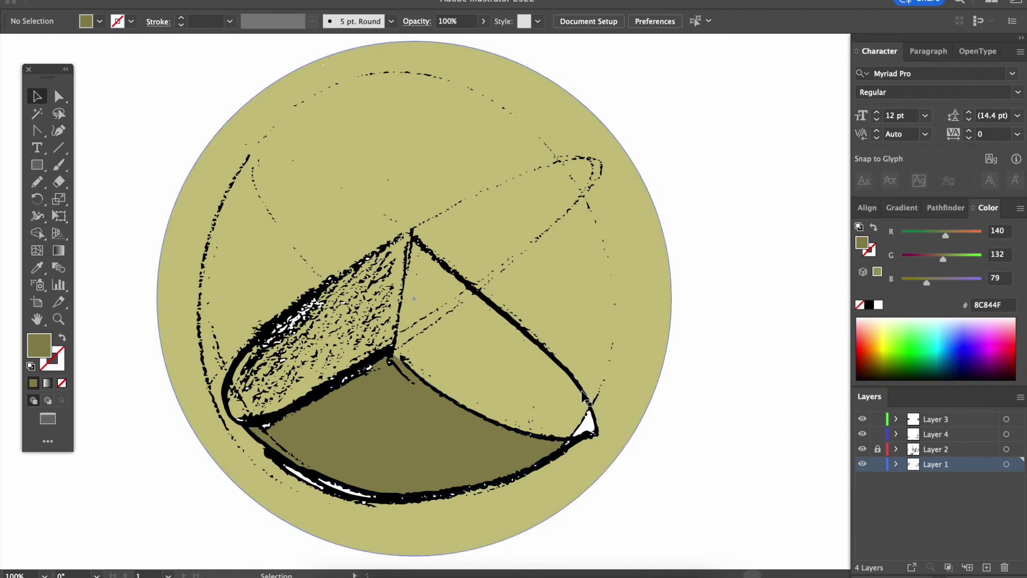
Step: Draw a closed triangle about 2.3 in wide and 2.2 in high over the wedge's right face with the Pen tool
key("p")
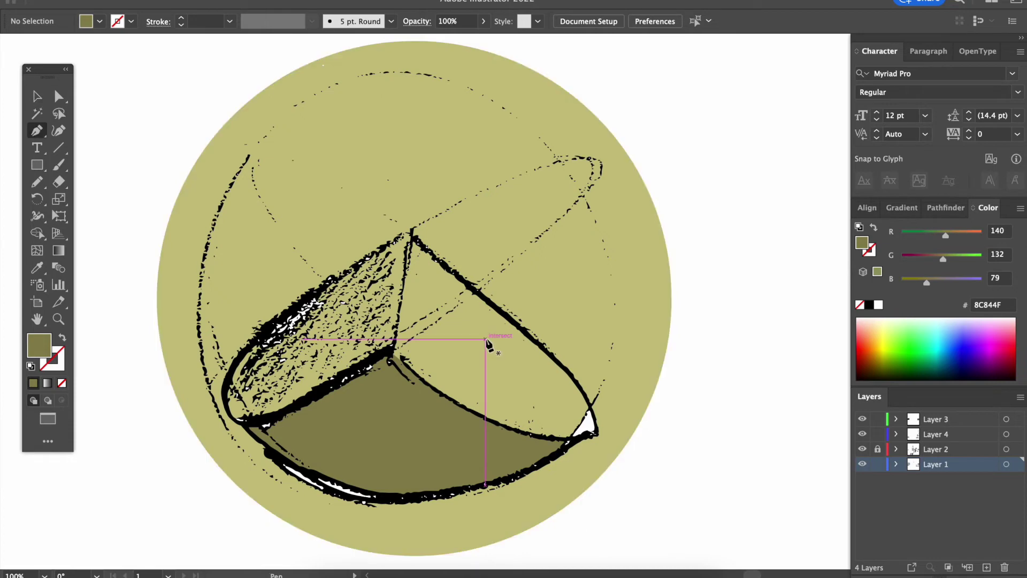
left_click(412, 231)
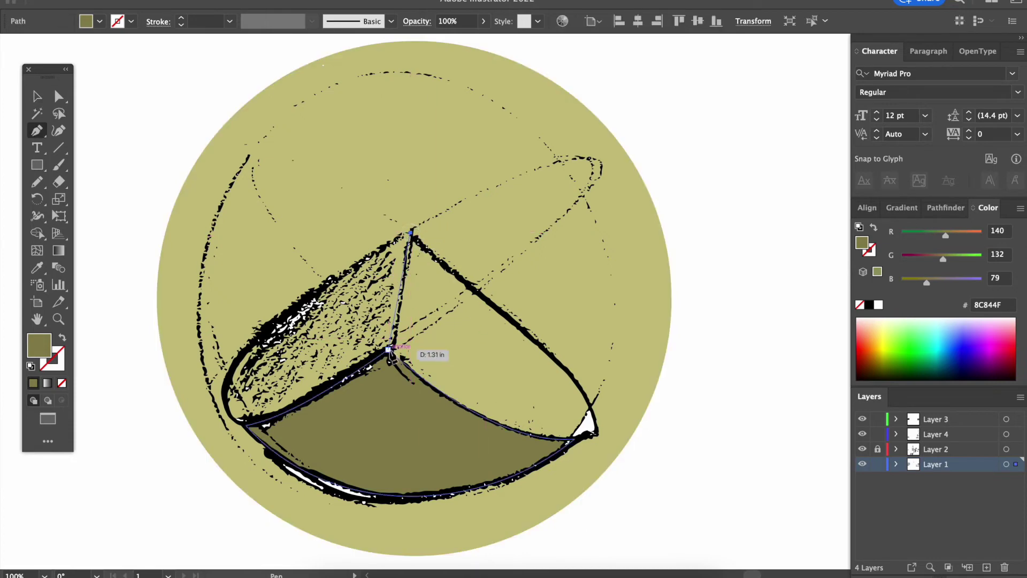
left_click(389, 350)
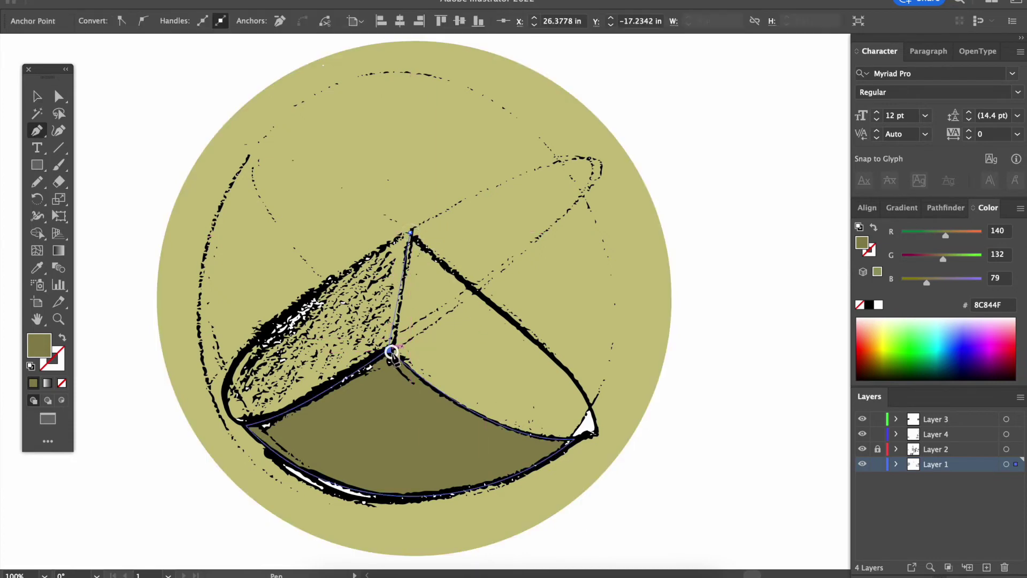
left_click(595, 431)
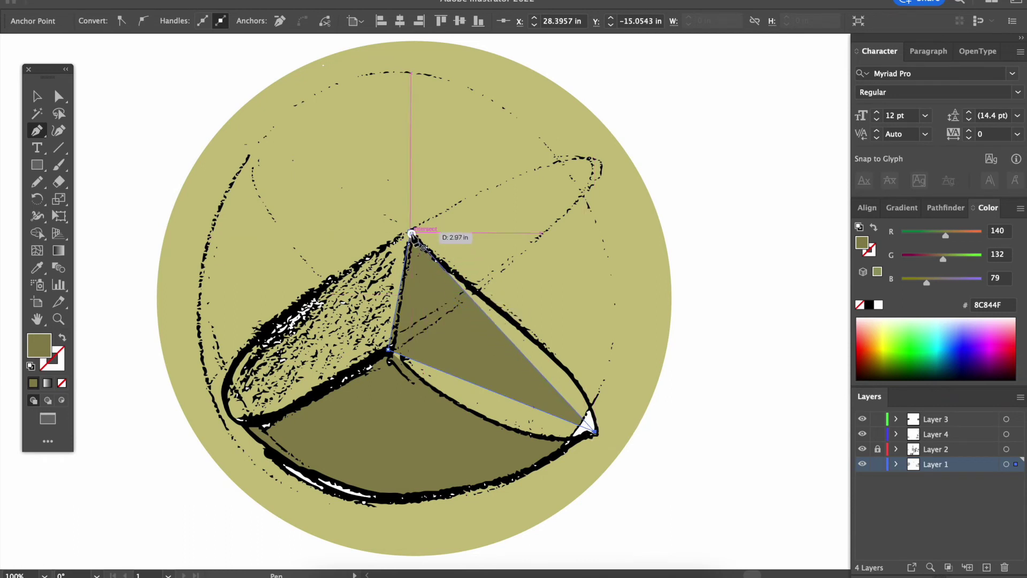
left_click(411, 233)
Step: Bend the right-face triangle's outer and lower edges with the Anchor Point Tool and adjust their handles to match the sketched curves
key("shift+c")
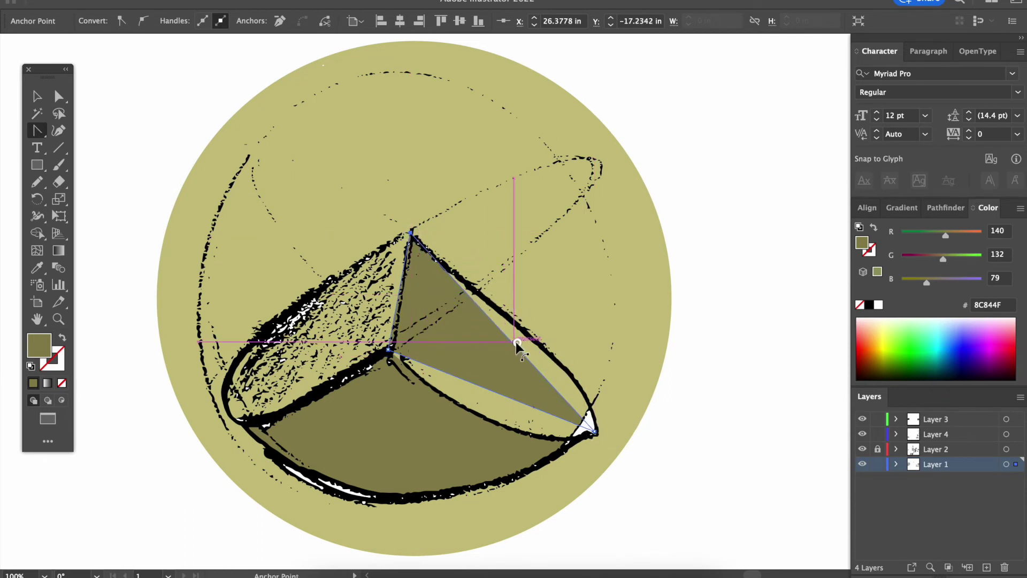
left_click_drag(515, 342, 556, 359)
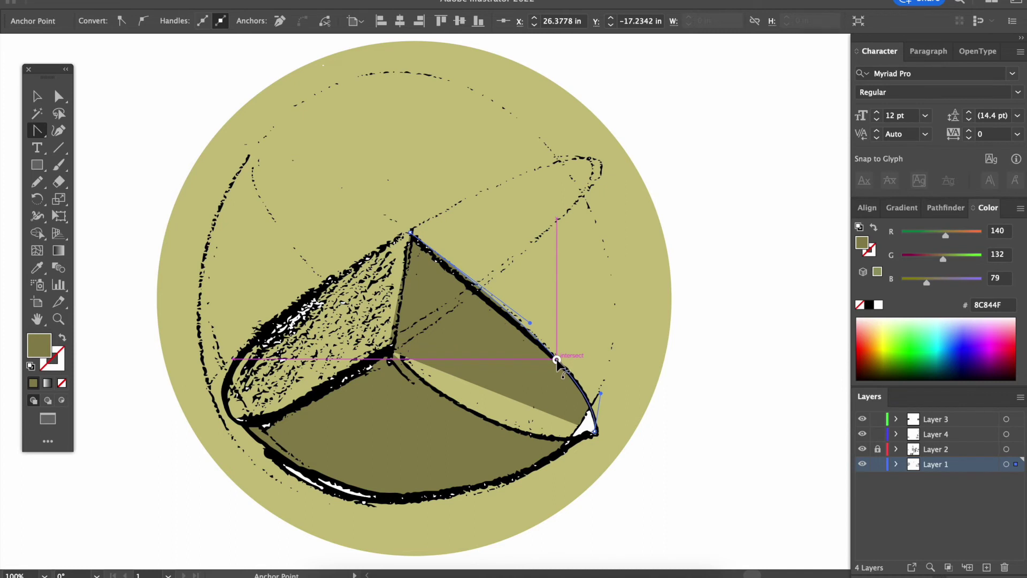
left_click_drag(535, 412, 548, 436)
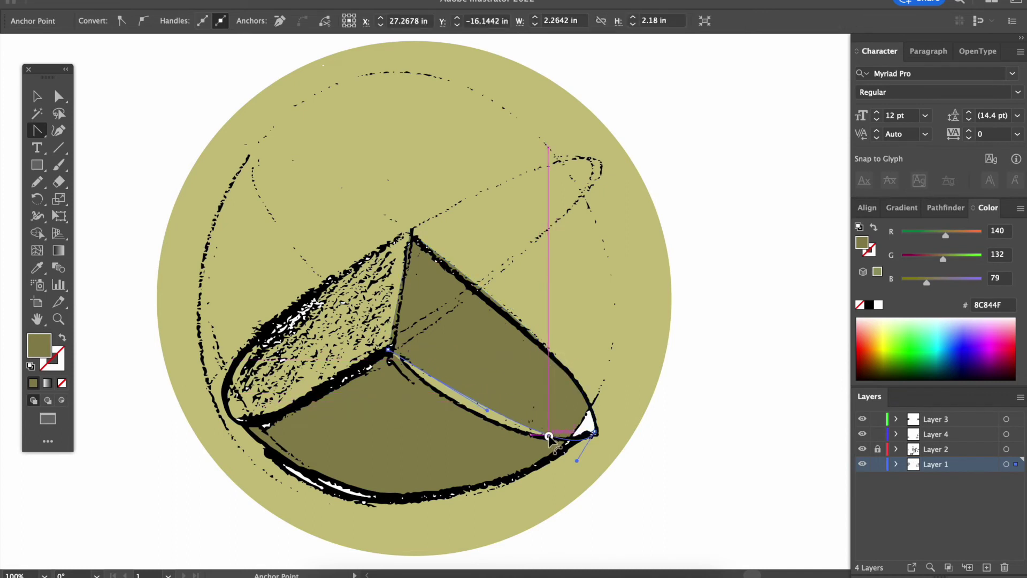
left_click_drag(474, 410, 444, 416)
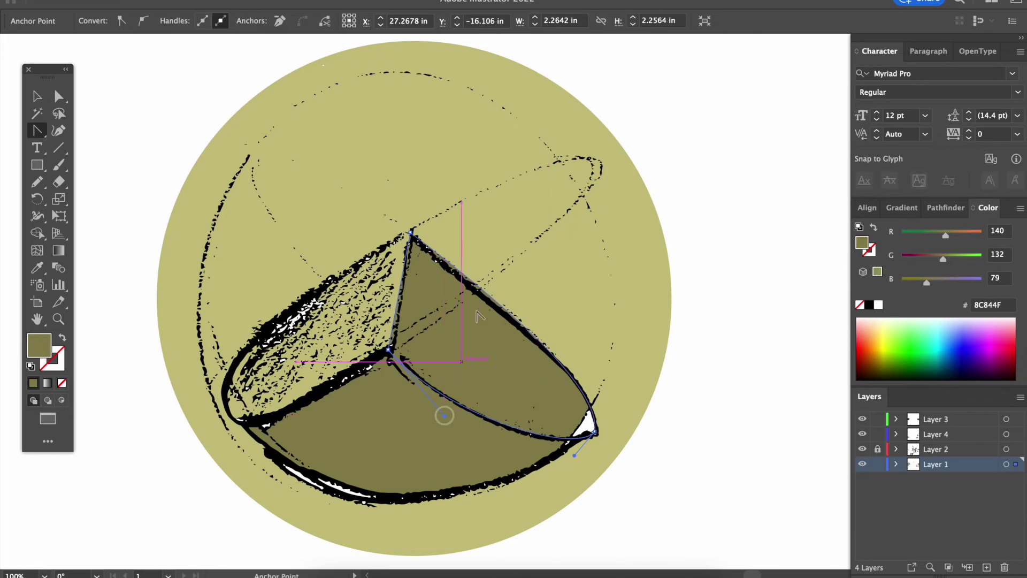
left_click(456, 274)
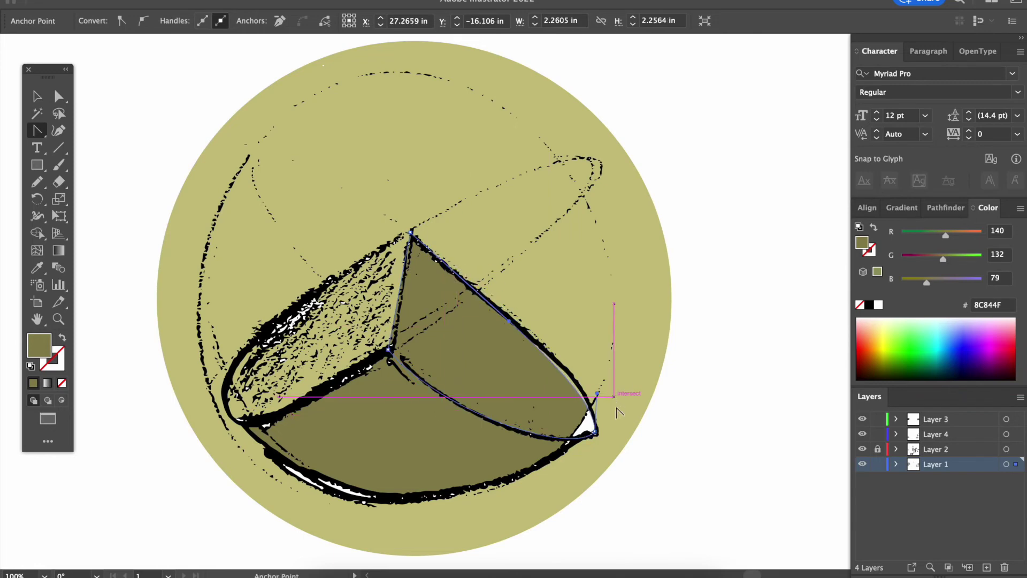
left_click_drag(595, 432, 608, 397)
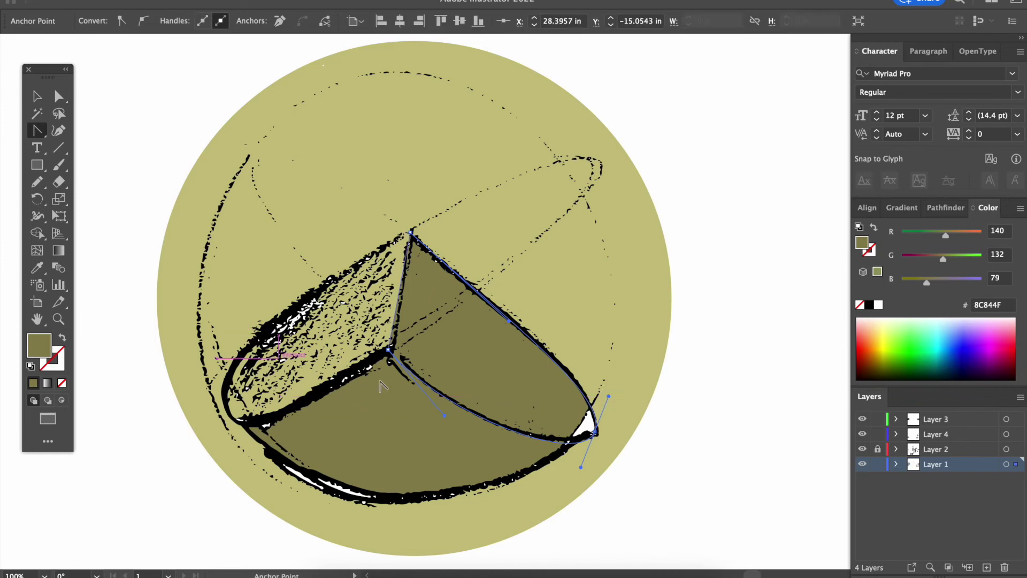
Step: Set the right-face shape's fill to the tan colour CEB280
double_click(35, 350)
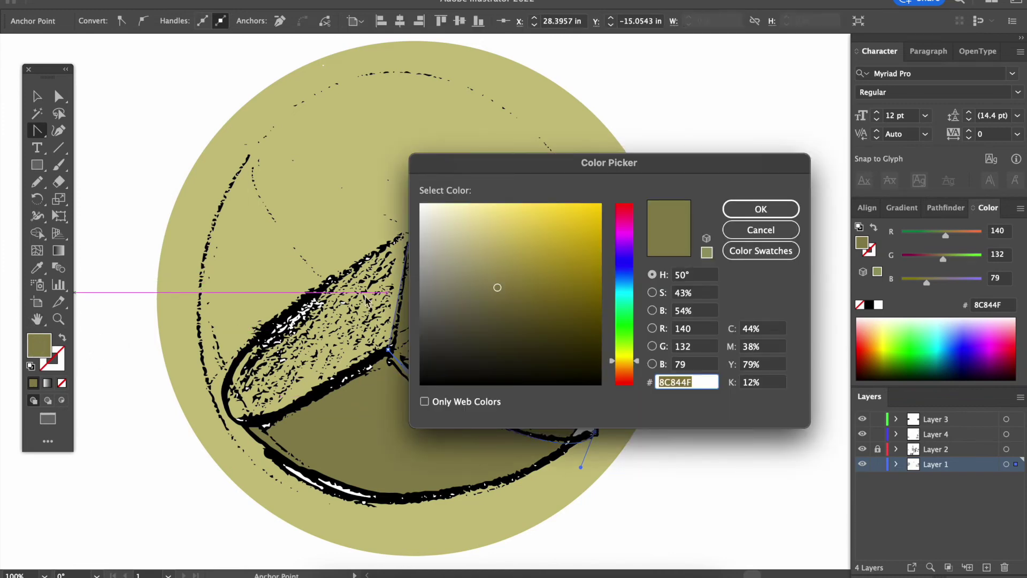
type("AA9E61")
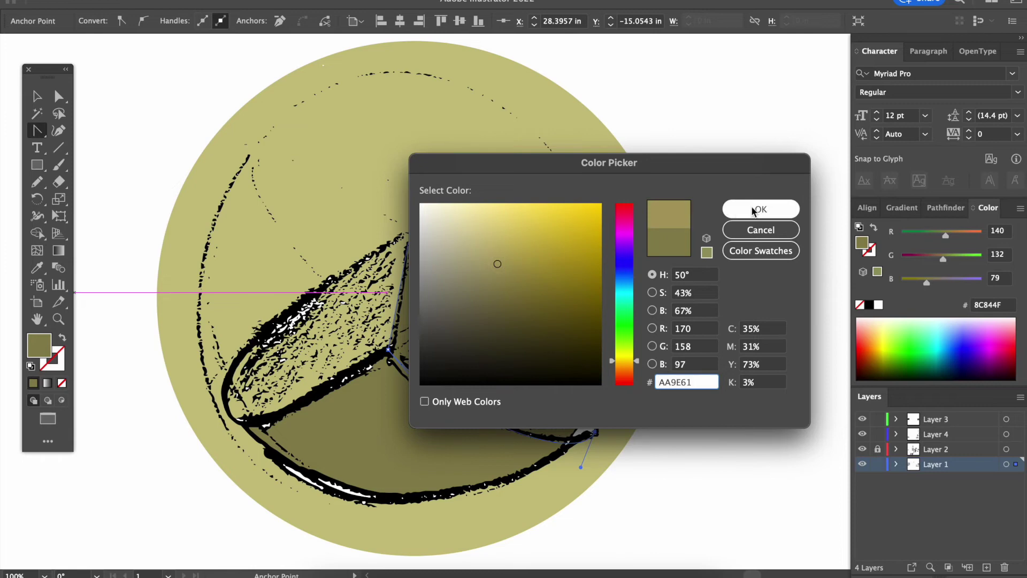
left_click(488, 238)
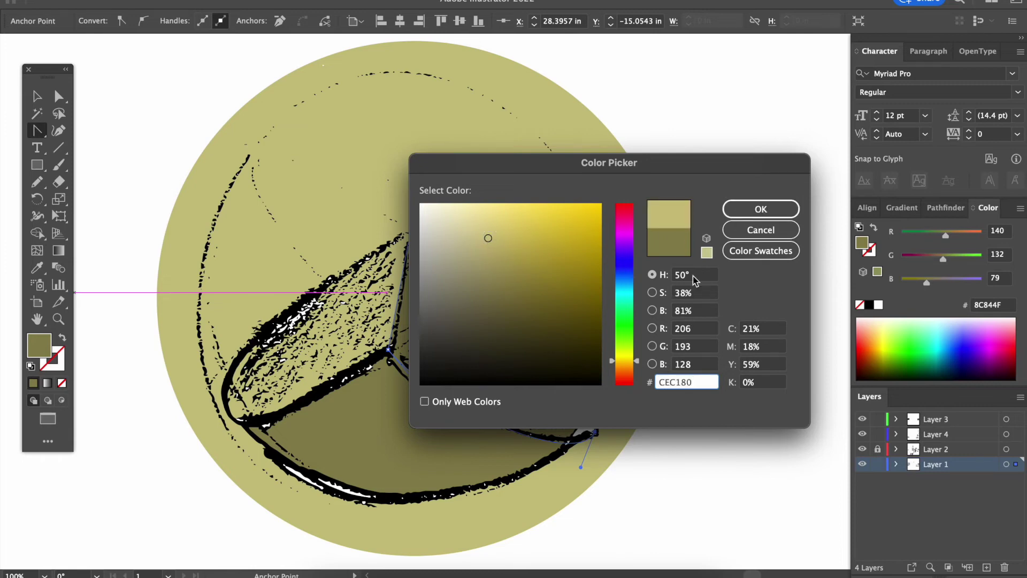
left_click_drag(637, 364, 638, 368)
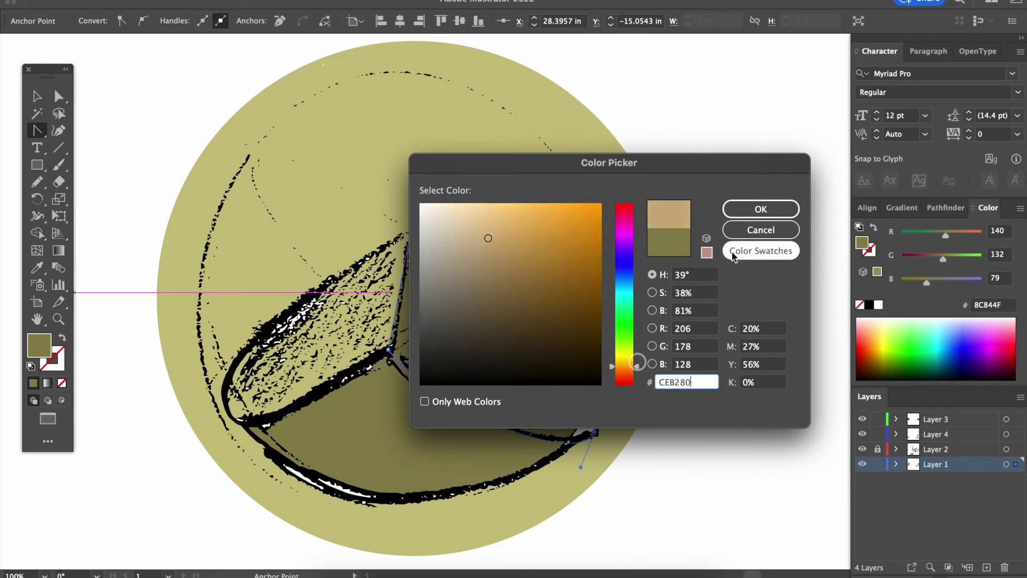
left_click(749, 208)
key("v")
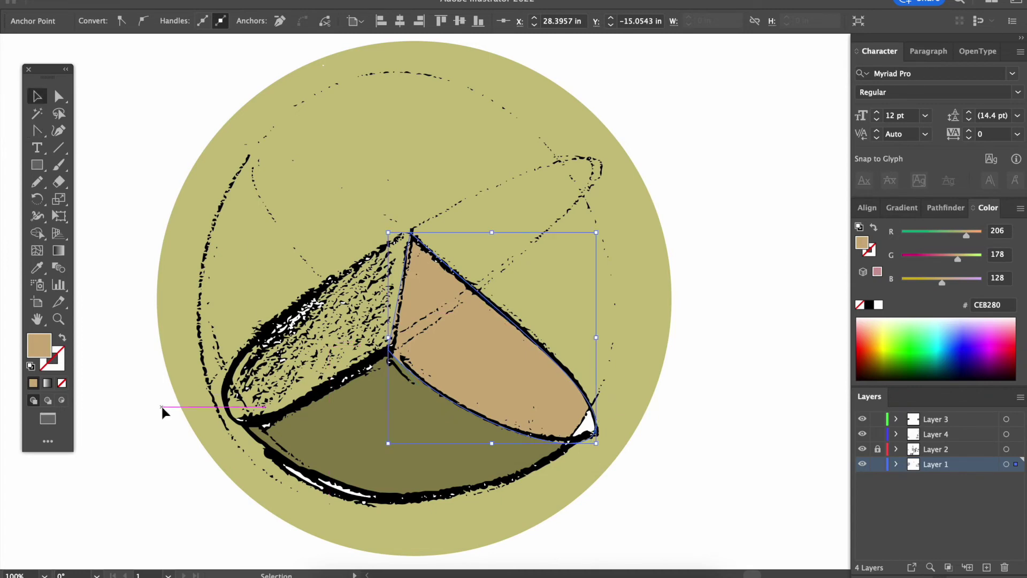
key("p")
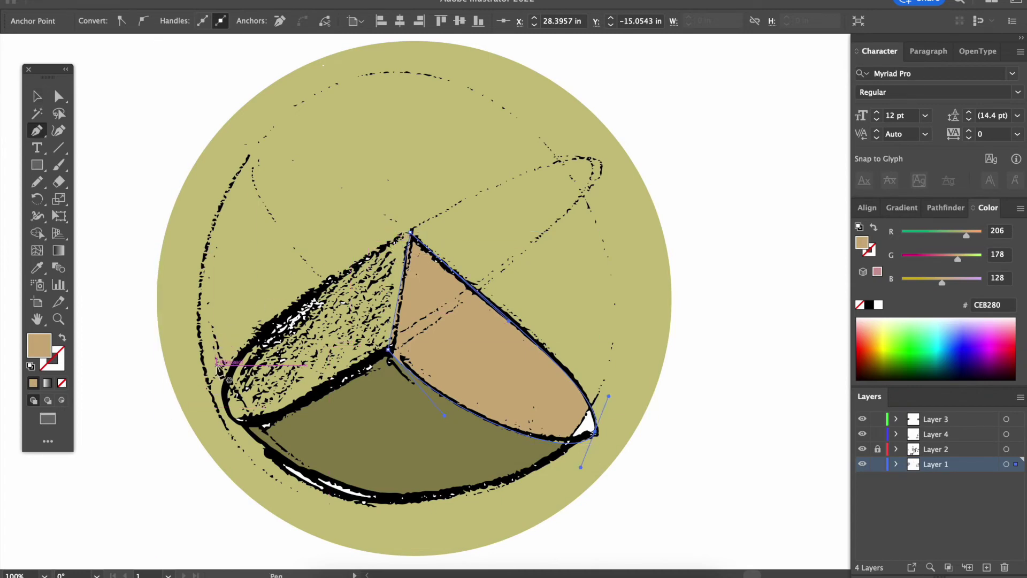
Step: Draw a closed triangle over the wedge's left face with the Pen tool, its upper outer edge about 2.7 in long
left_click(379, 356)
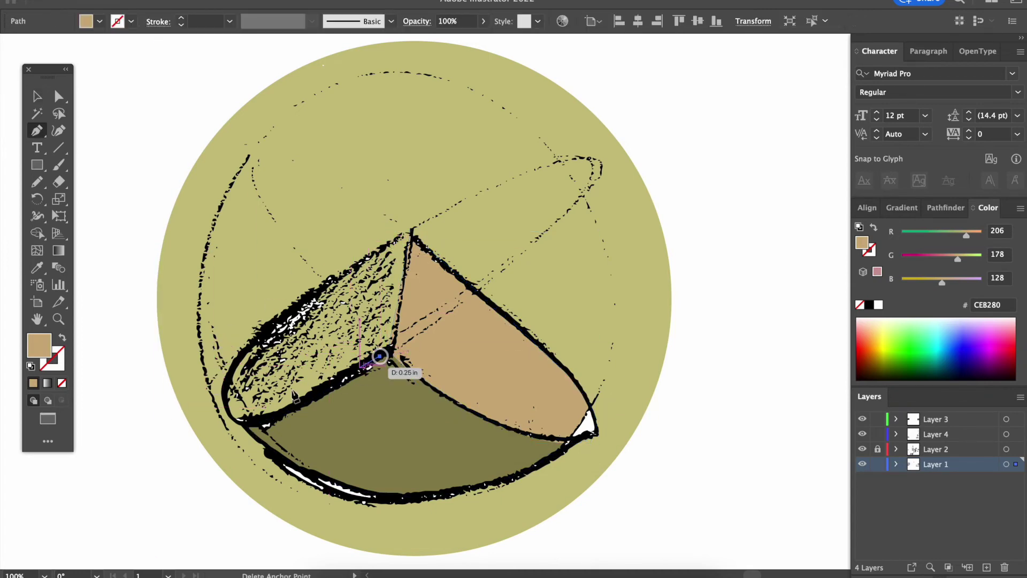
left_click(224, 390)
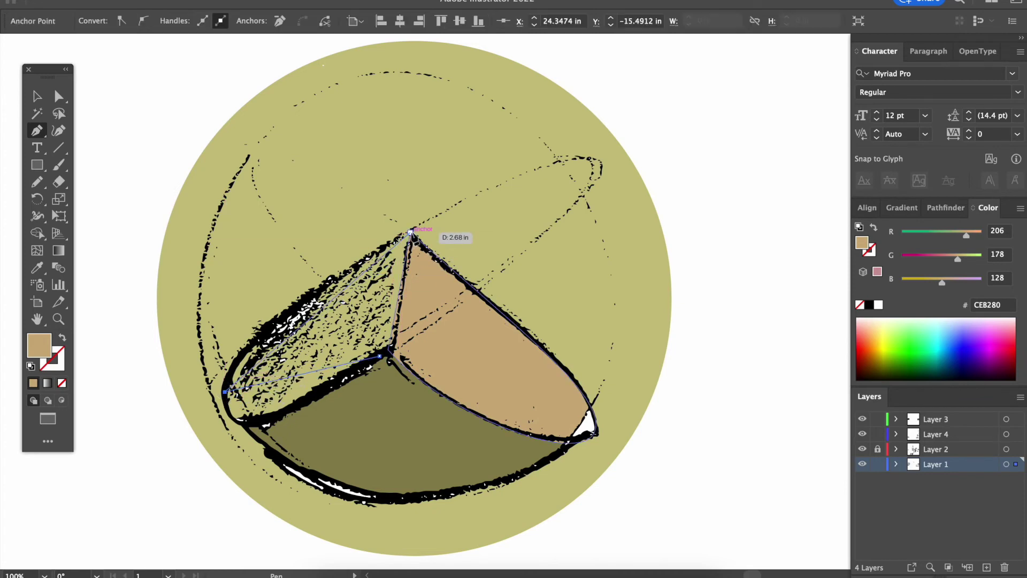
left_click(411, 231)
left_click(379, 356)
Step: Move the left-face triangle's inner corner onto the sketch's inner corner and curve its outer corner with the Anchor Point Tool to match the sketch
key("a")
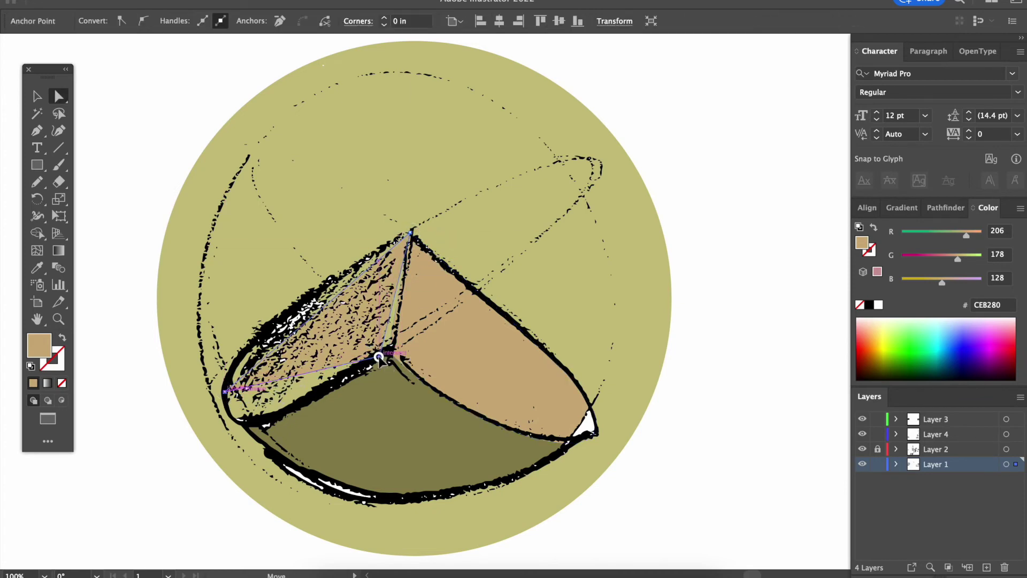
left_click_drag(383, 354, 392, 351)
key("shift+c")
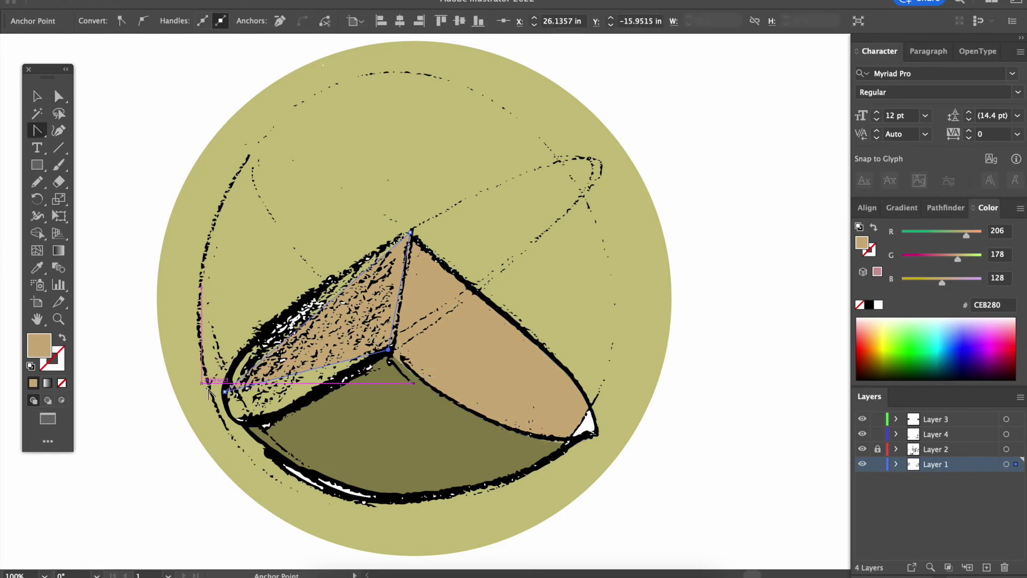
left_click_drag(225, 391, 229, 318)
Step: Set the left-face shape's fill to the orange colour E2A747 and deselect the shape
double_click(46, 351)
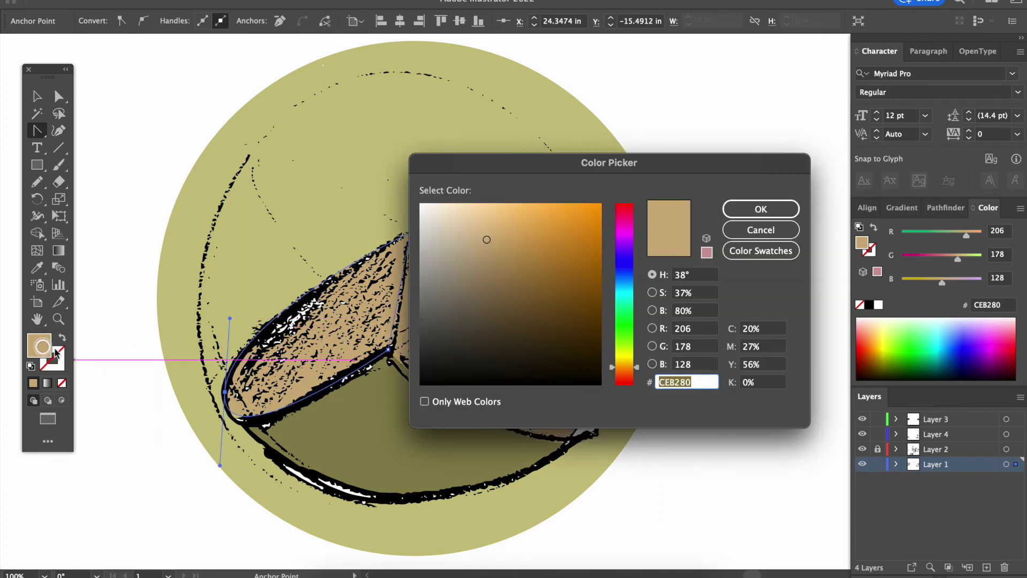
left_click(545, 223)
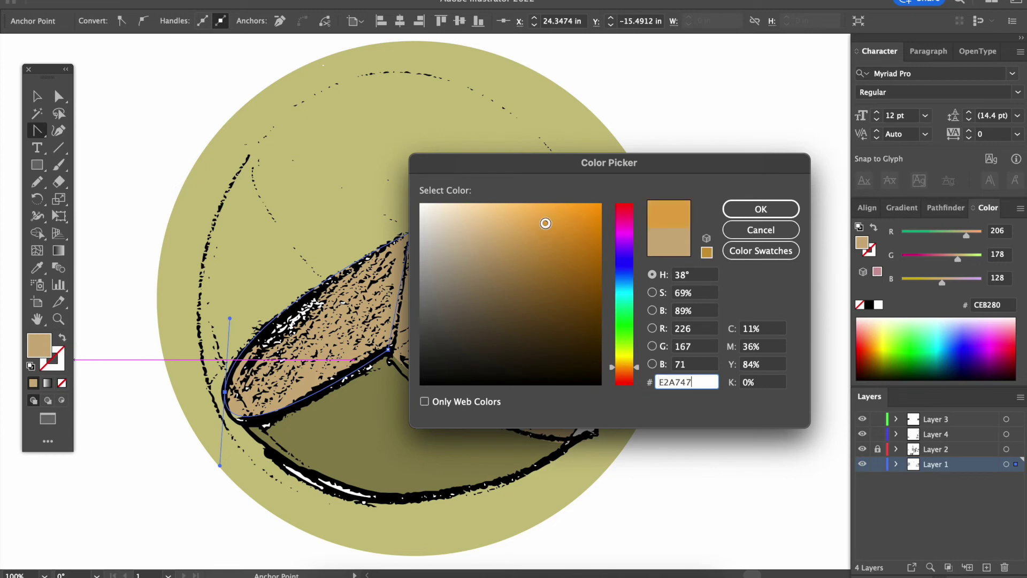
left_click(758, 208)
key("v")
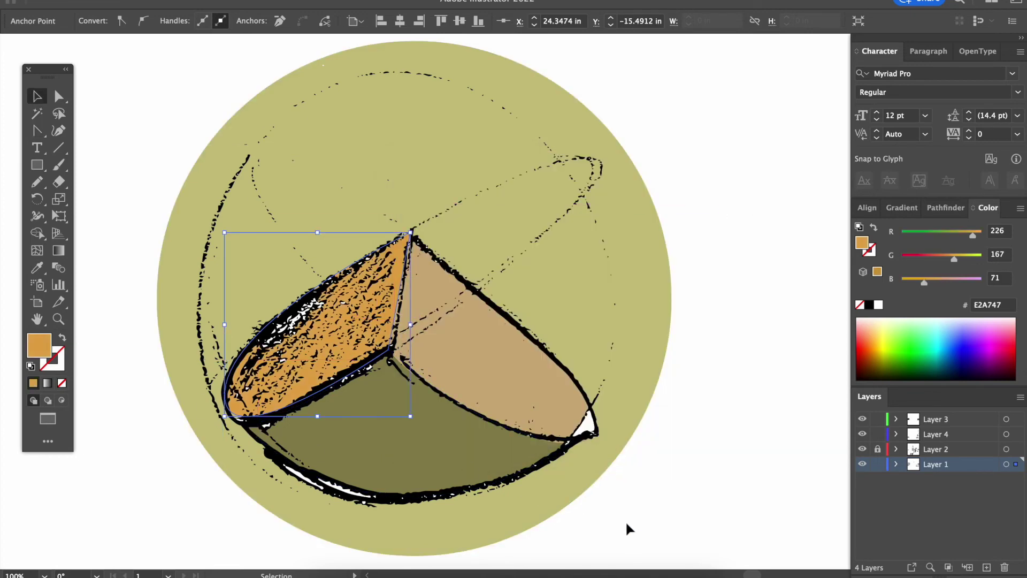
left_click(628, 531)
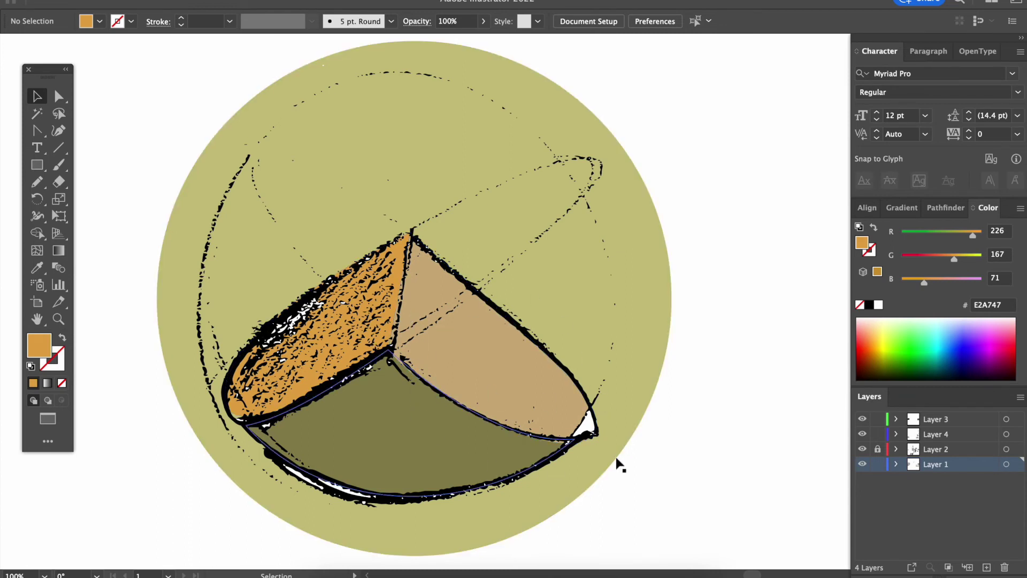
Step: Lock Layer 1, unlock Layer 2, and open its sketch group in isolation mode
key("super+minus")
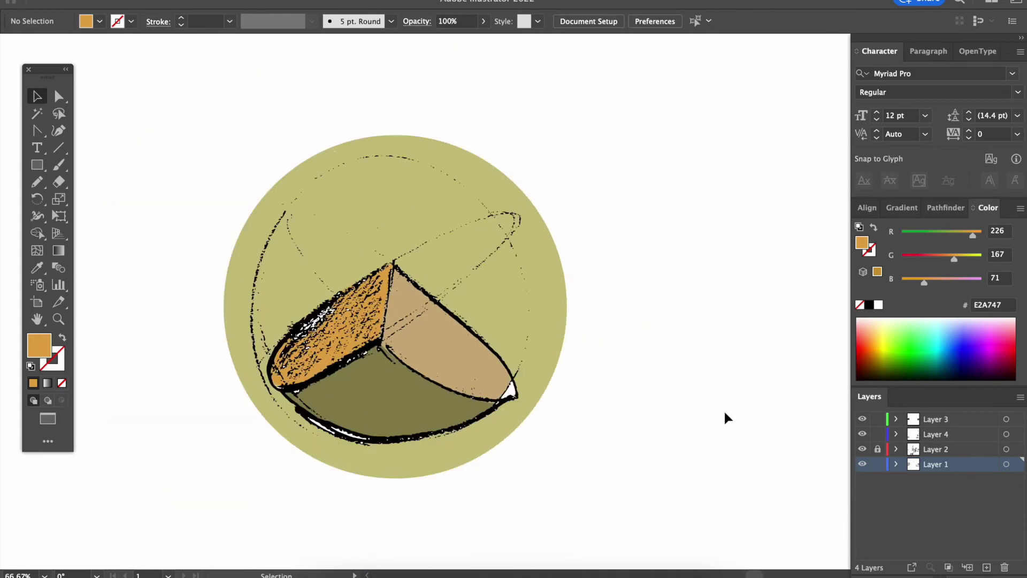
key("super+plus")
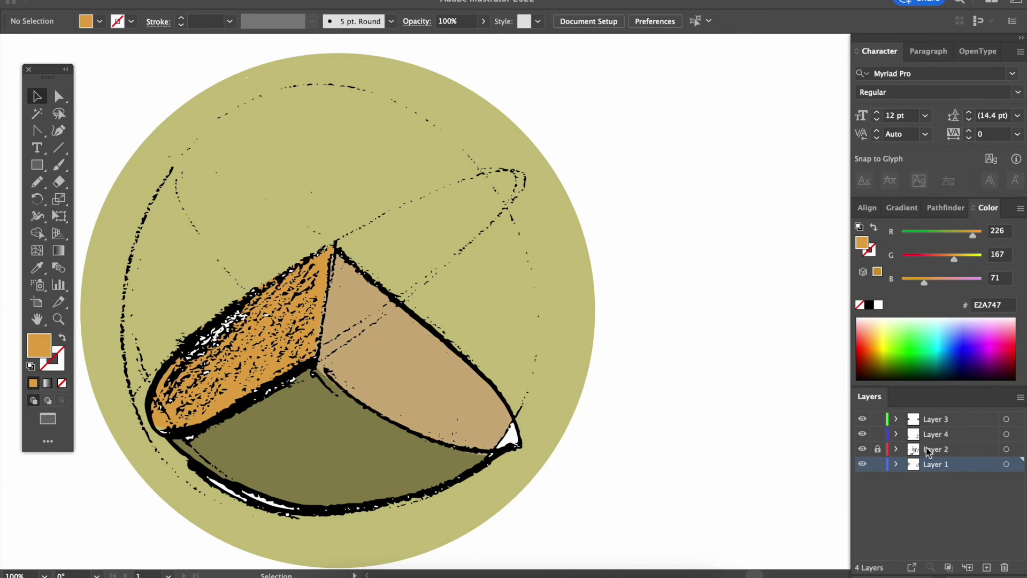
left_click(878, 464)
left_click_drag(470, 443, 506, 455)
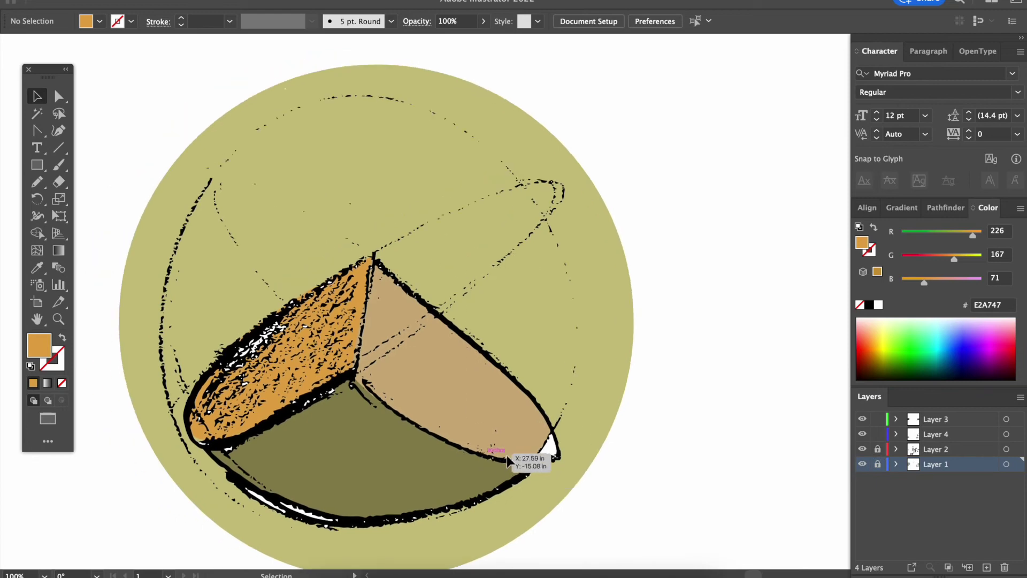
left_click(878, 450)
left_click(477, 349)
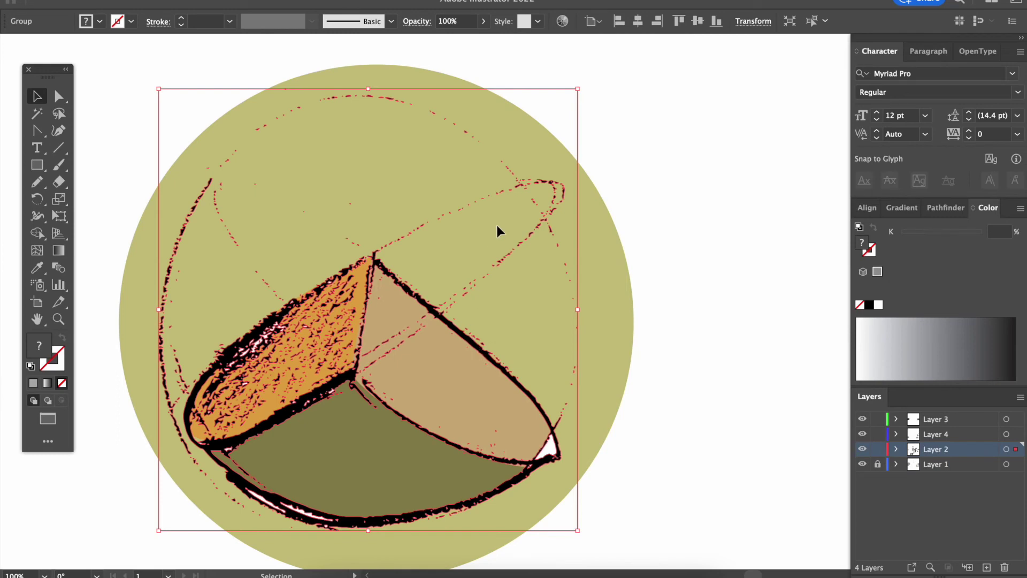
double_click(456, 333)
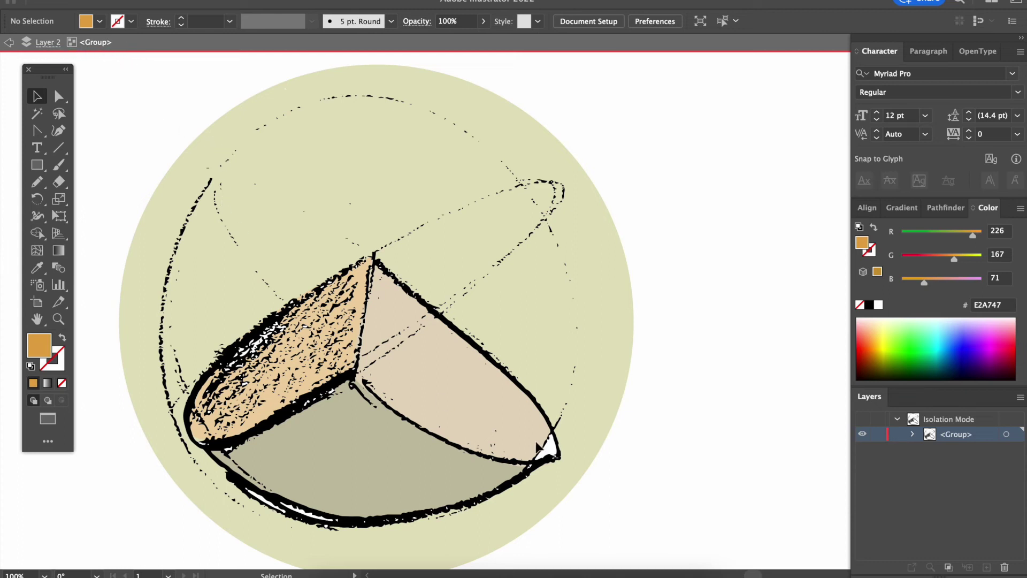
Step: Delete all shapes matching the white fragment at the wedge's right tip, then exit isolation mode
left_click(552, 454)
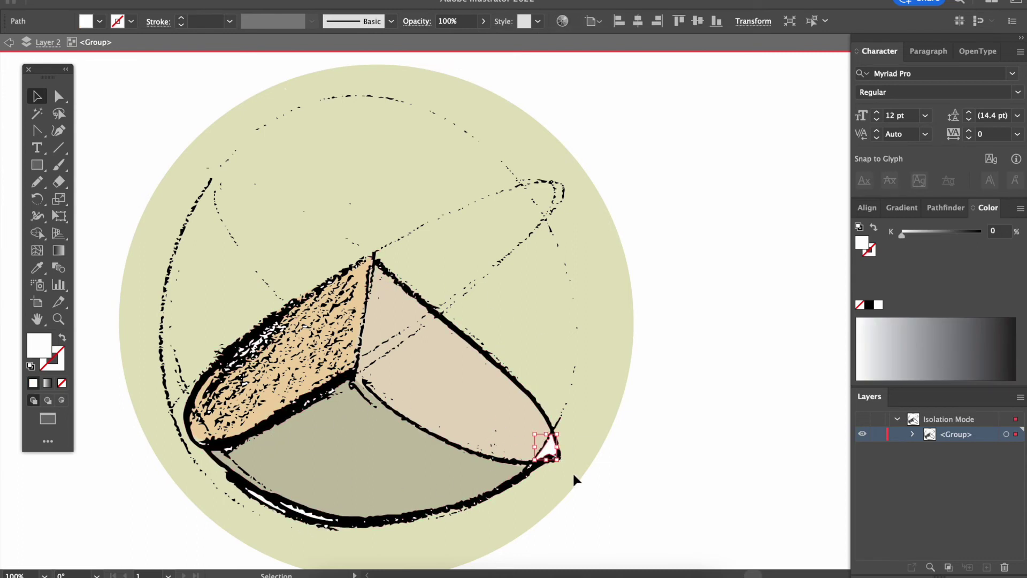
scroll(558, 454, "up", 5)
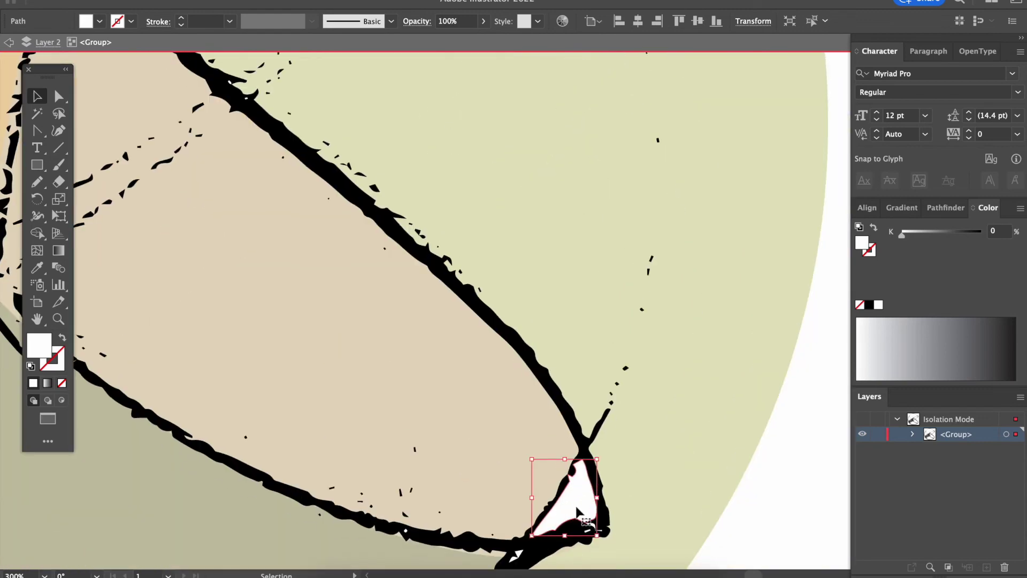
scroll(578, 512, "down", 3)
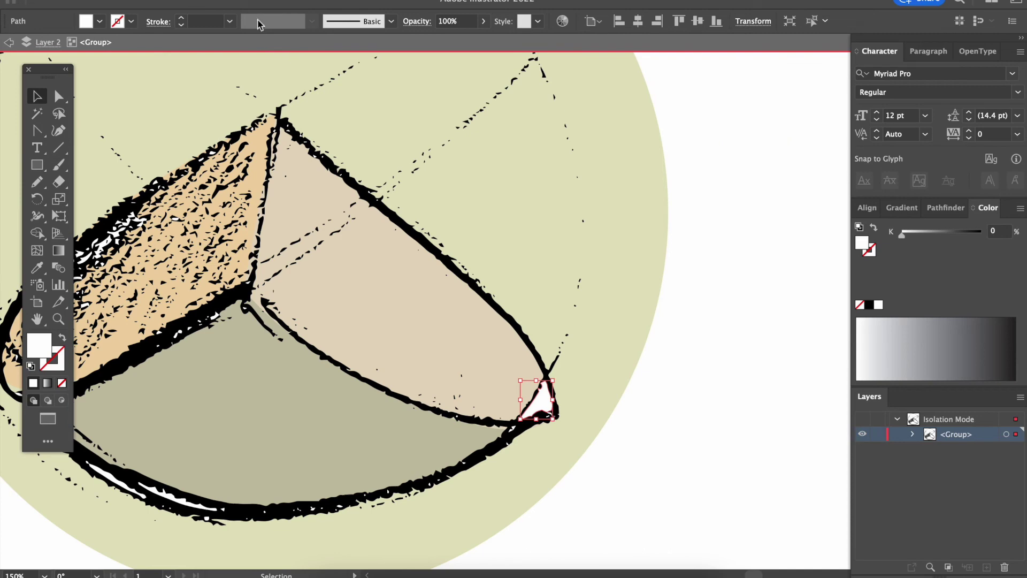
left_click(245, 1)
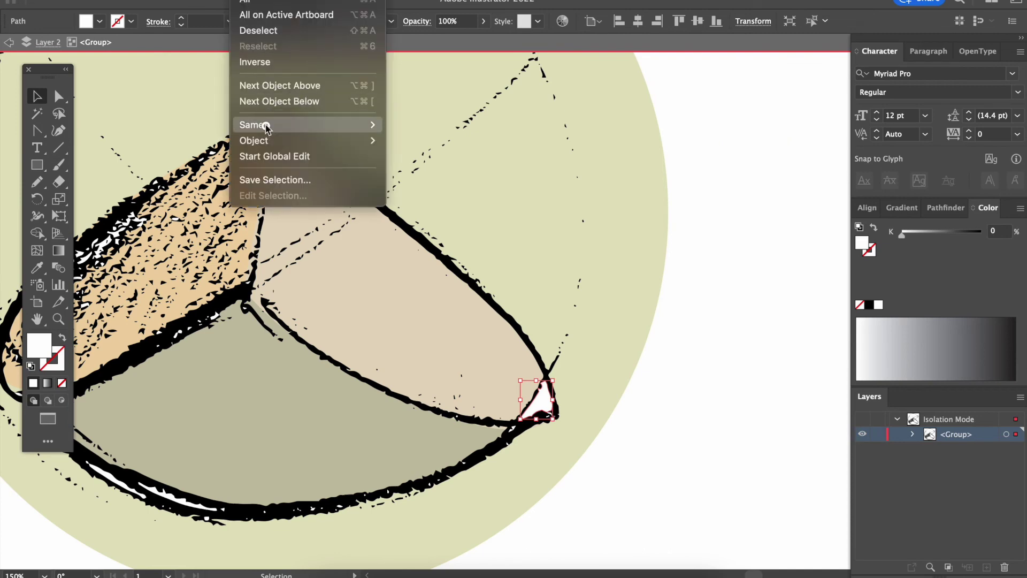
mouse_move(265, 130)
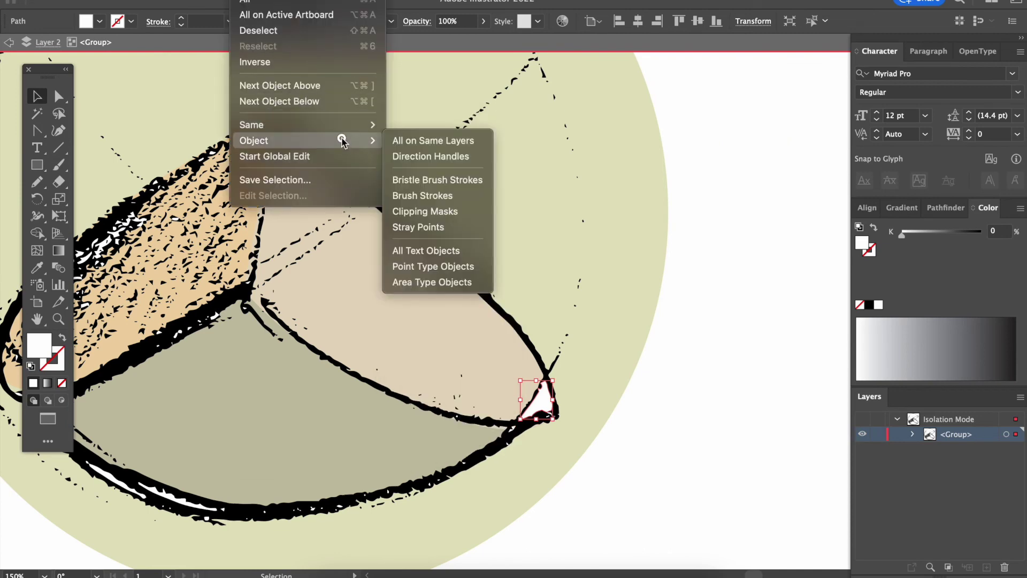
mouse_move(344, 126)
left_click(427, 203)
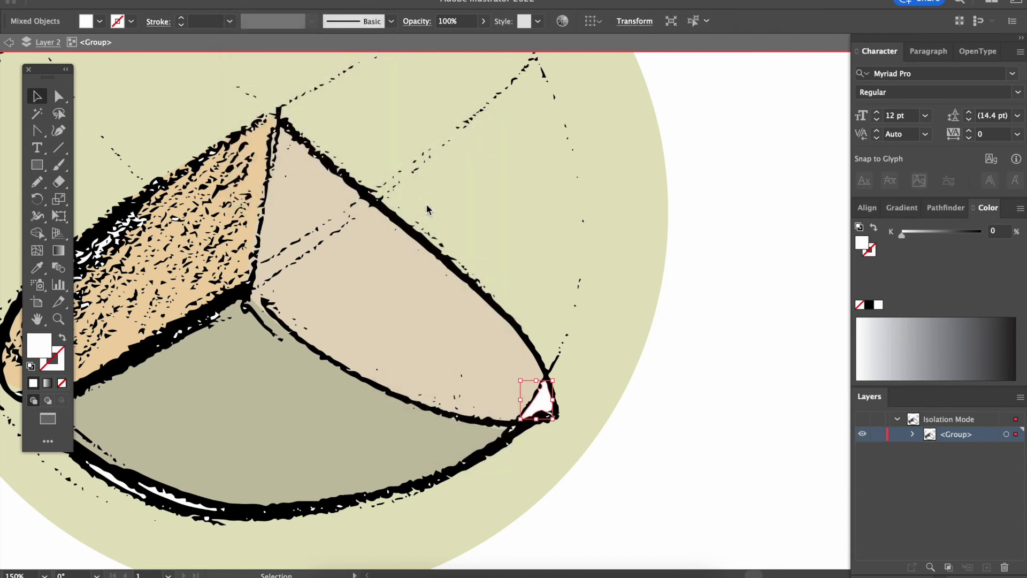
scroll(405, 358, "left", 5)
scroll(404, 358, "up", 1)
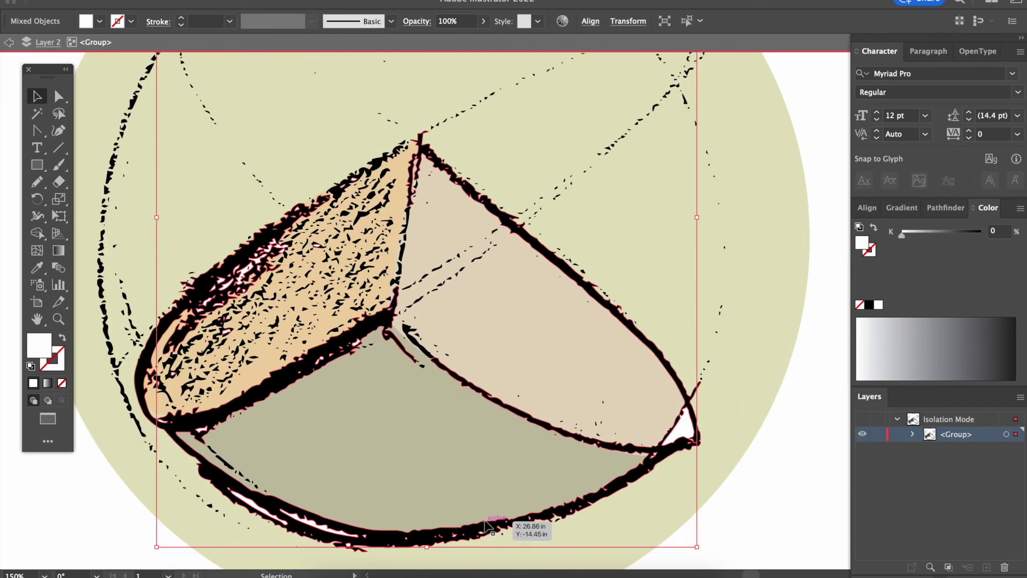
key("Delete")
key("super+minus")
key("super+minus")
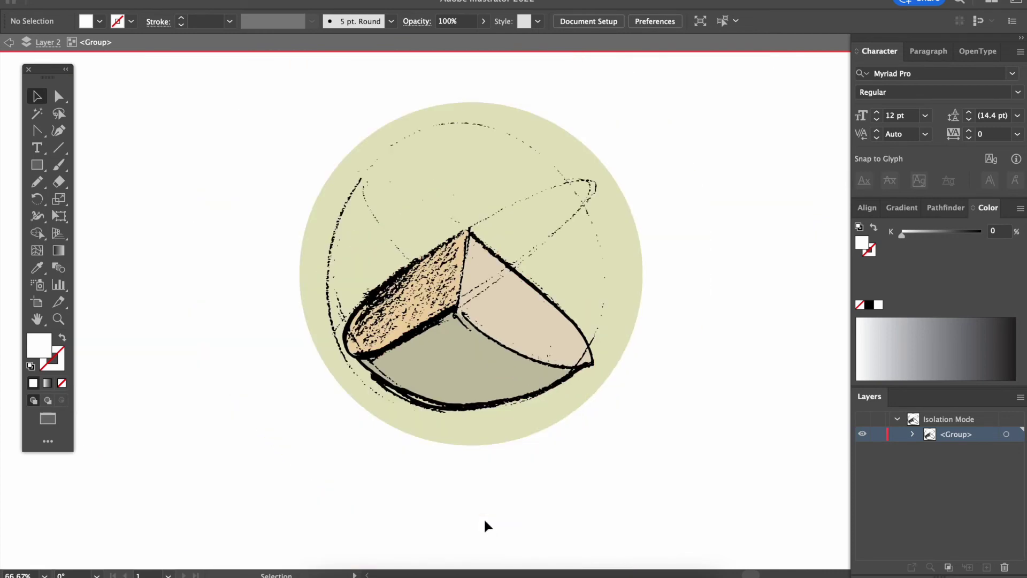
double_click(672, 435)
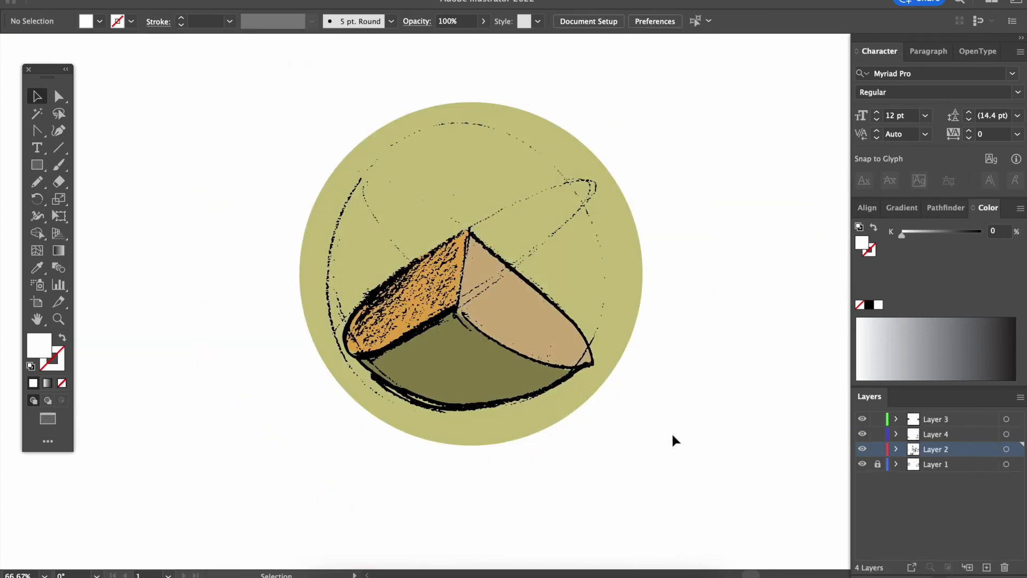
Step: Draw a small white rectangle on the empty area beside the circle and deselect it
key("super+1")
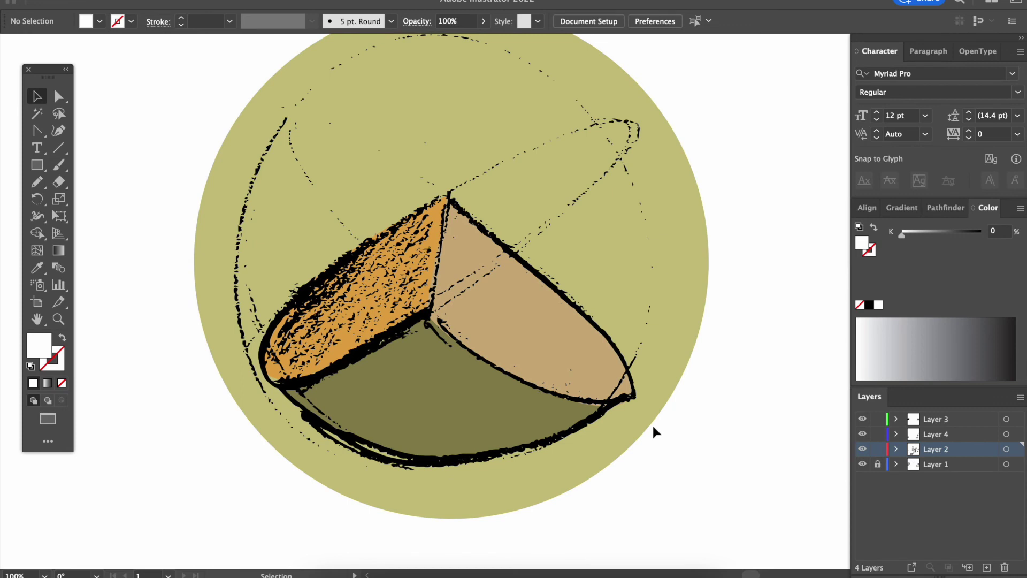
scroll(651, 422, "right", 5)
scroll(642, 421, "right", 5)
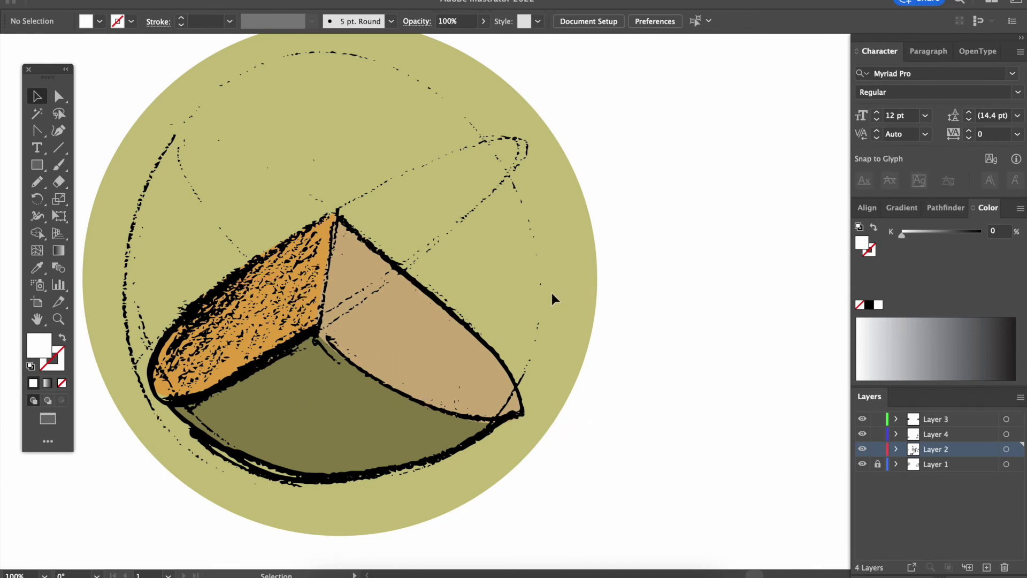
key("m")
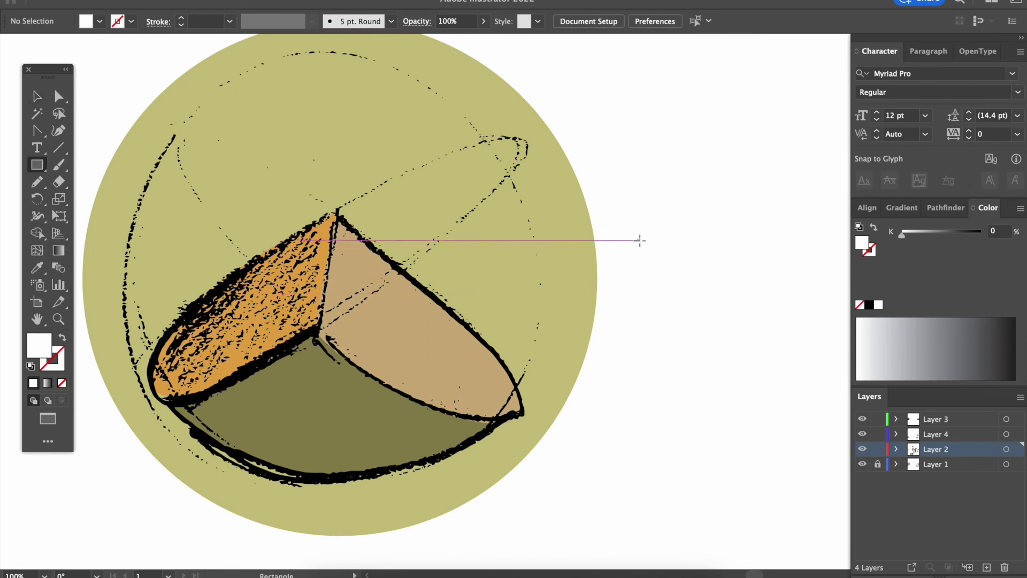
left_click_drag(639, 240, 682, 275)
key("v")
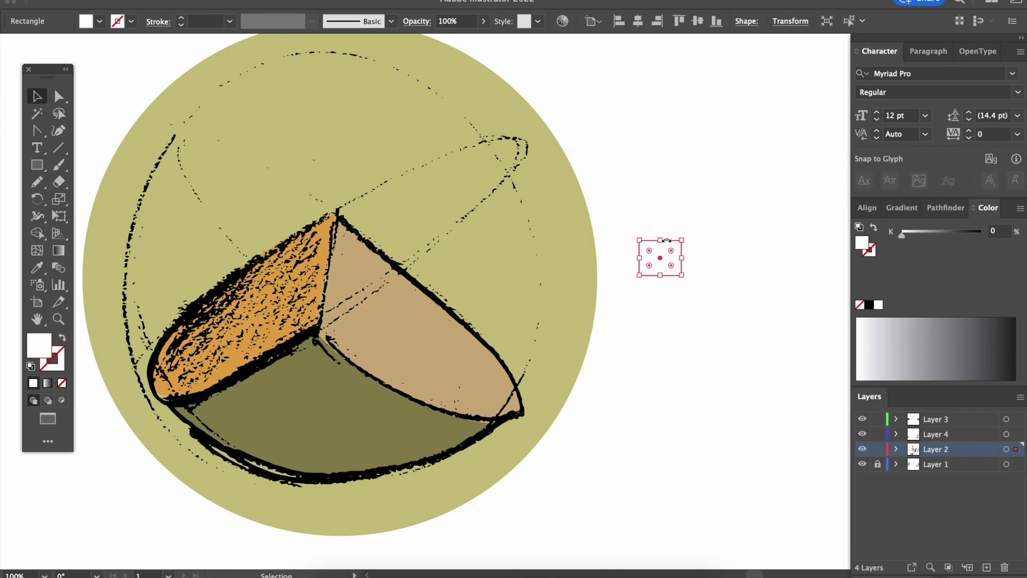
key("super+shift+a")
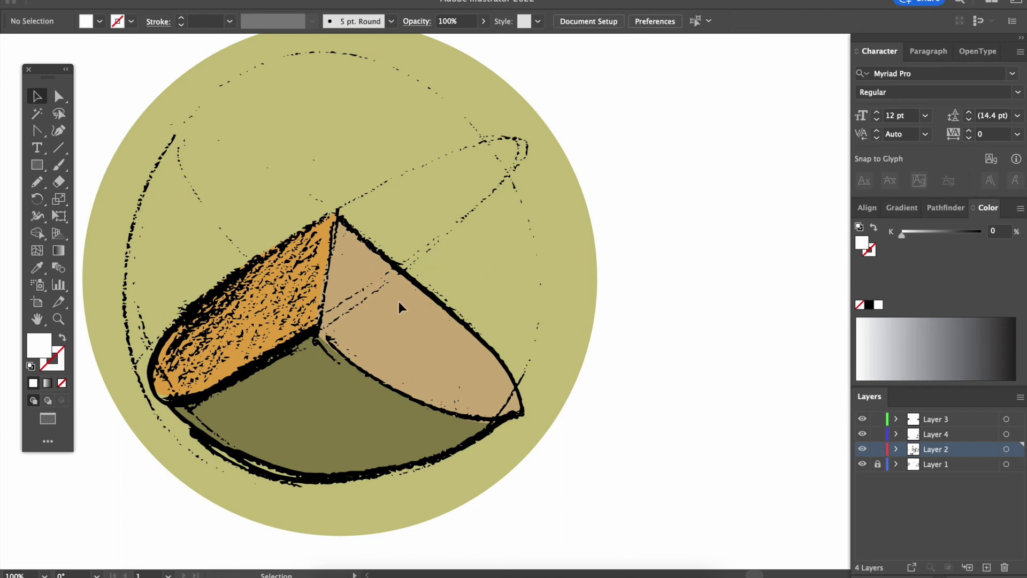
Step: Draw a small flat rectangle beside the circle and fill it with the circle's green C9C381 using the Eyedropper
key("m")
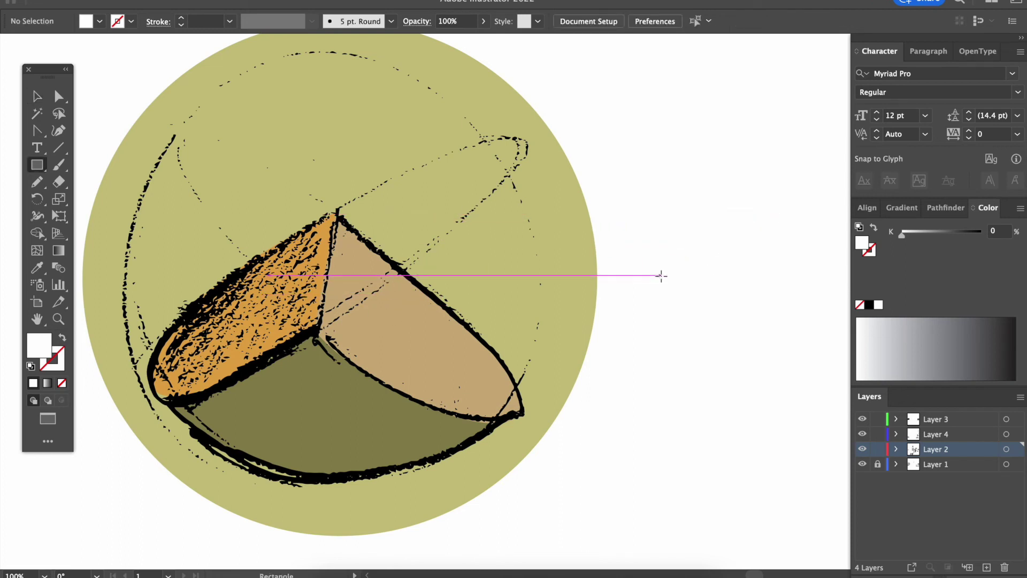
left_click_drag(661, 275, 713, 296)
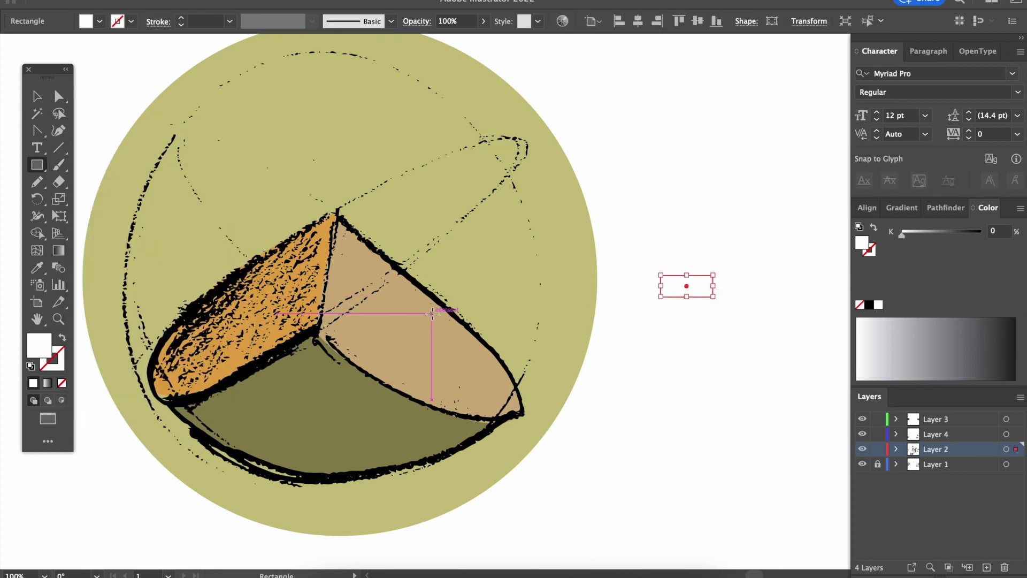
key("i")
left_click(541, 255)
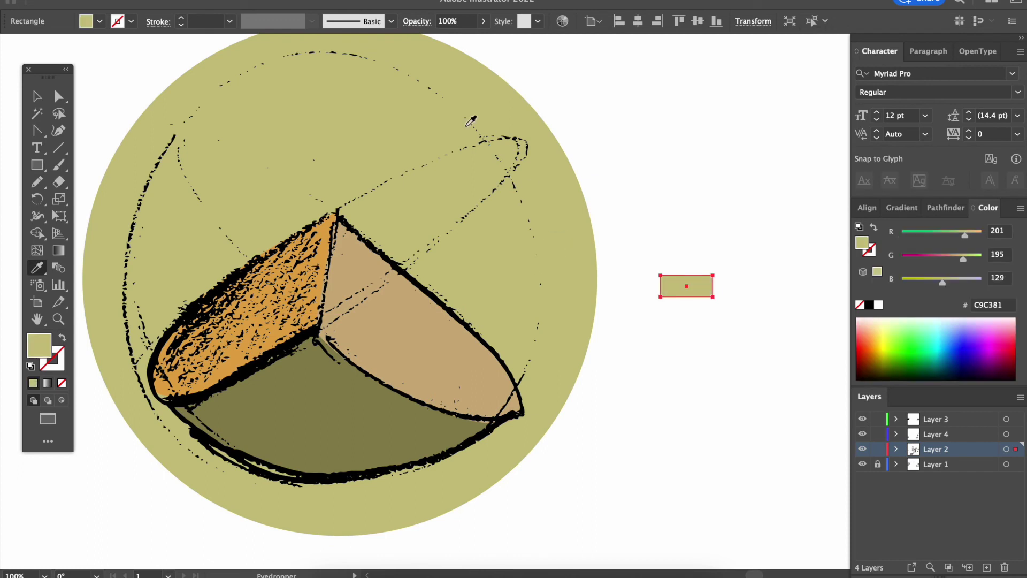
Step: Duplicate the green swatch rectangle just below itself and fill the copy with the lower face's olive 8C844F using the Eyedropper
key("v")
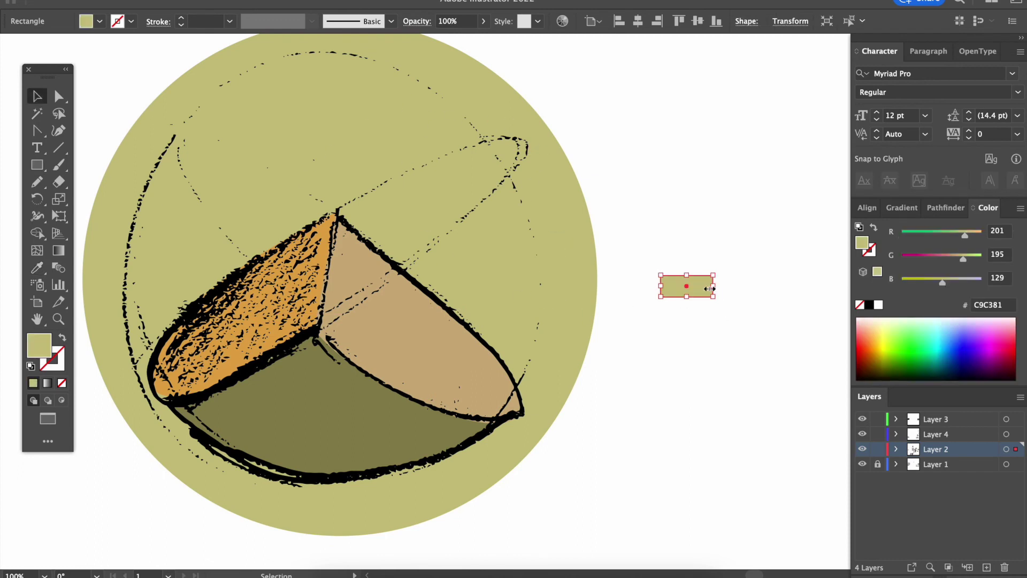
left_click_drag(704, 286, 705, 315, "alt")
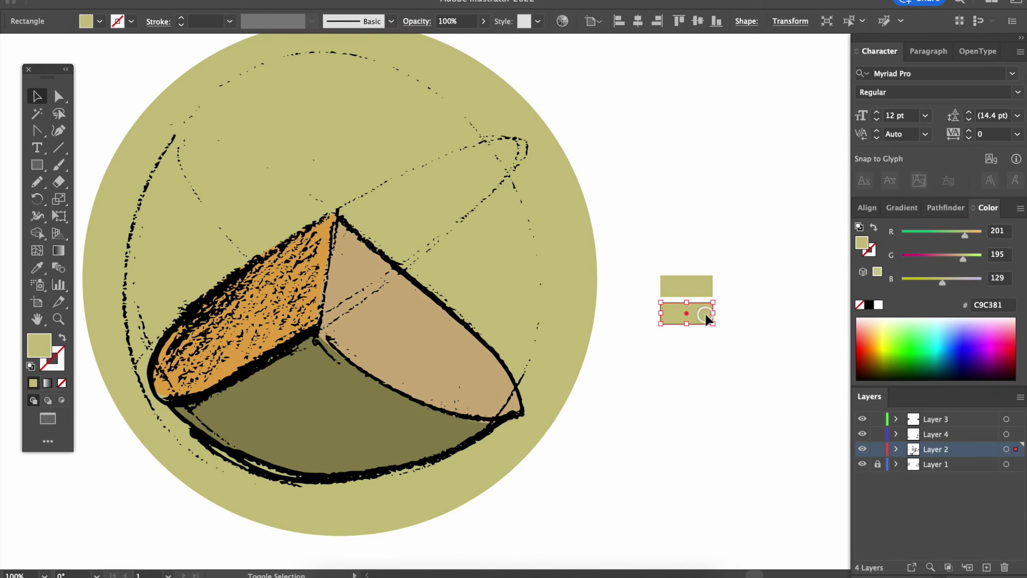
key("i")
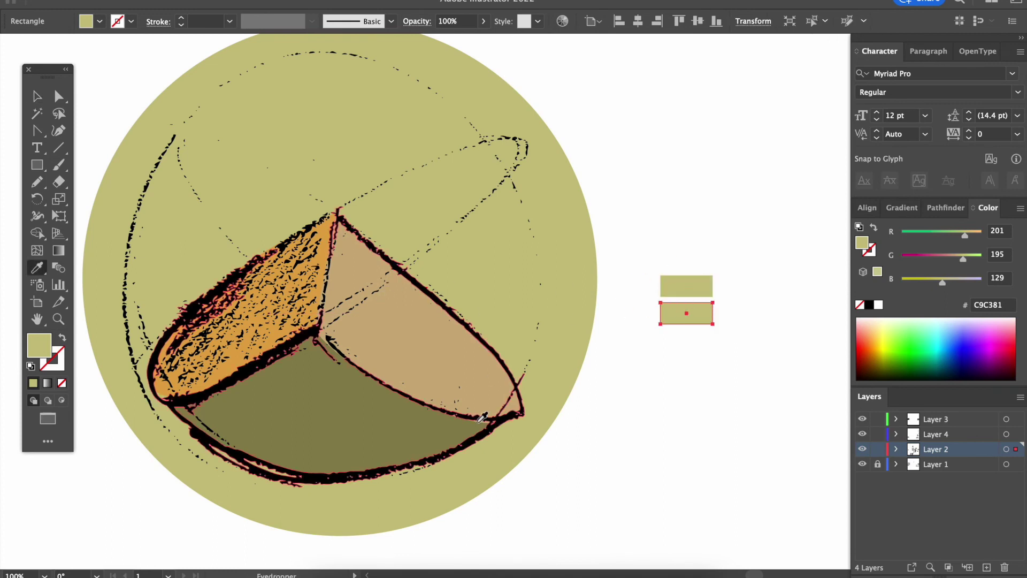
left_click(352, 415)
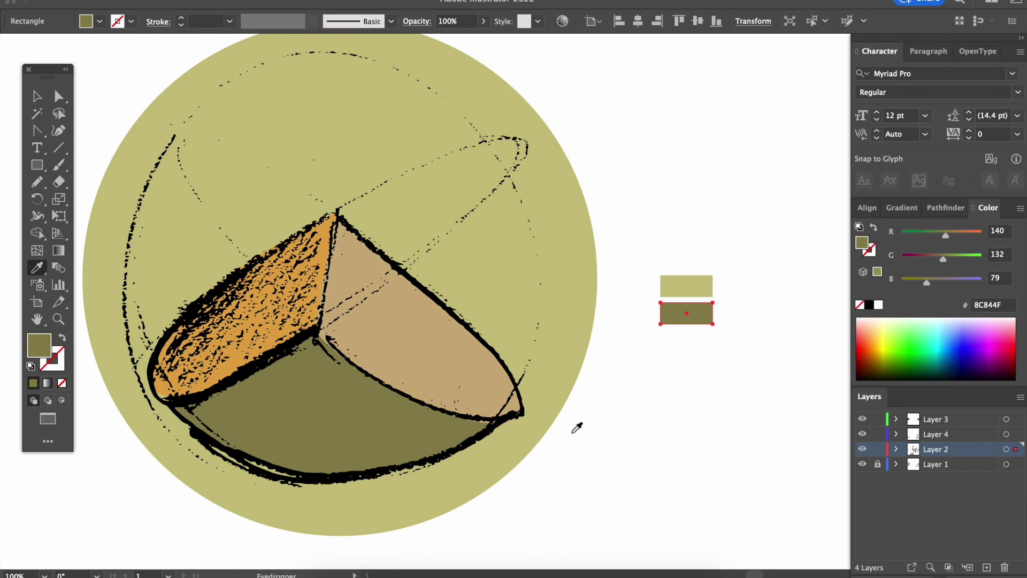
key("m")
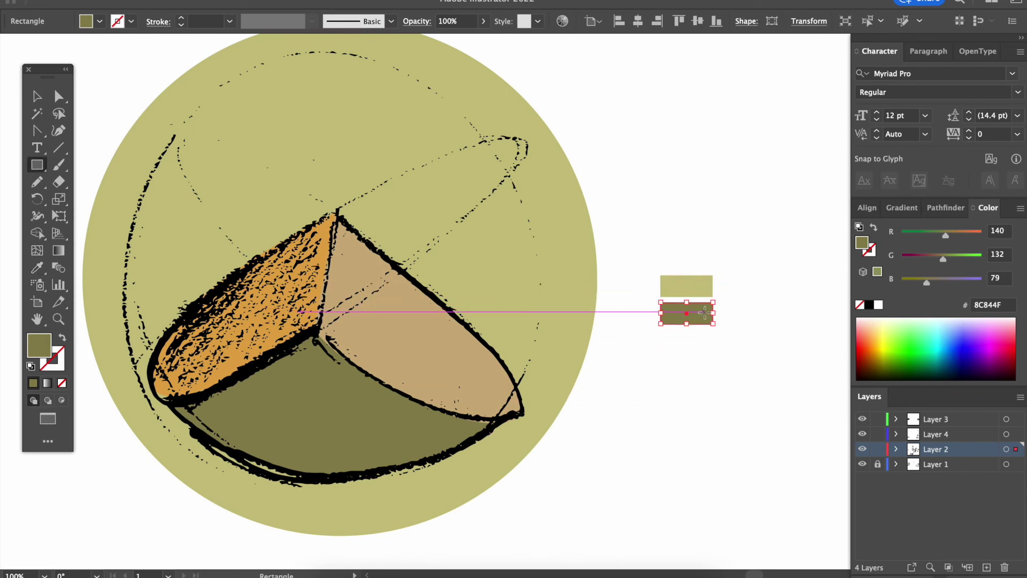
Step: Duplicate the two swatches below themselves and fill the upper copy with the right face's tan CEB280 using the Eyedropper
left_click(36, 96)
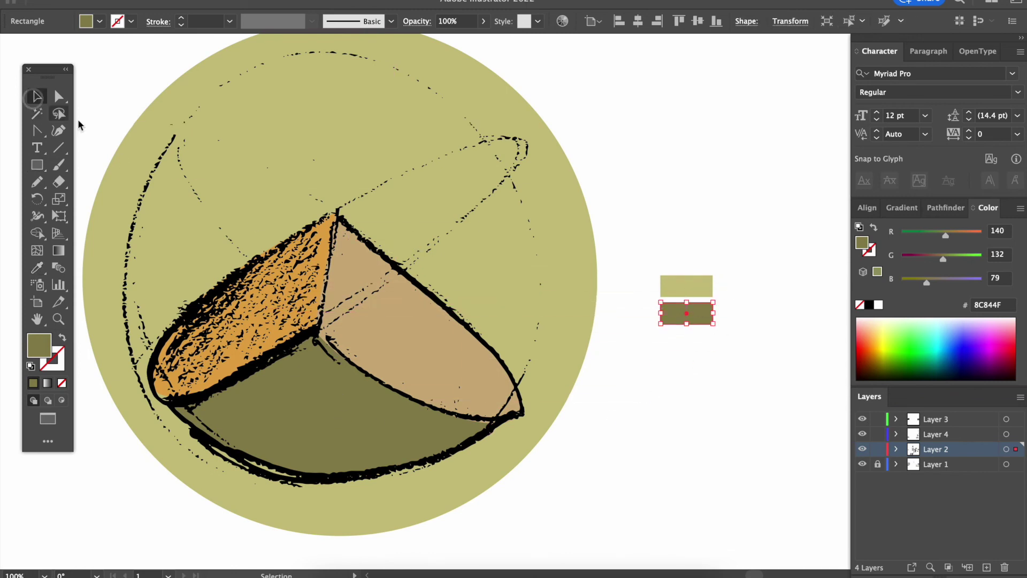
left_click_drag(719, 265, 705, 375)
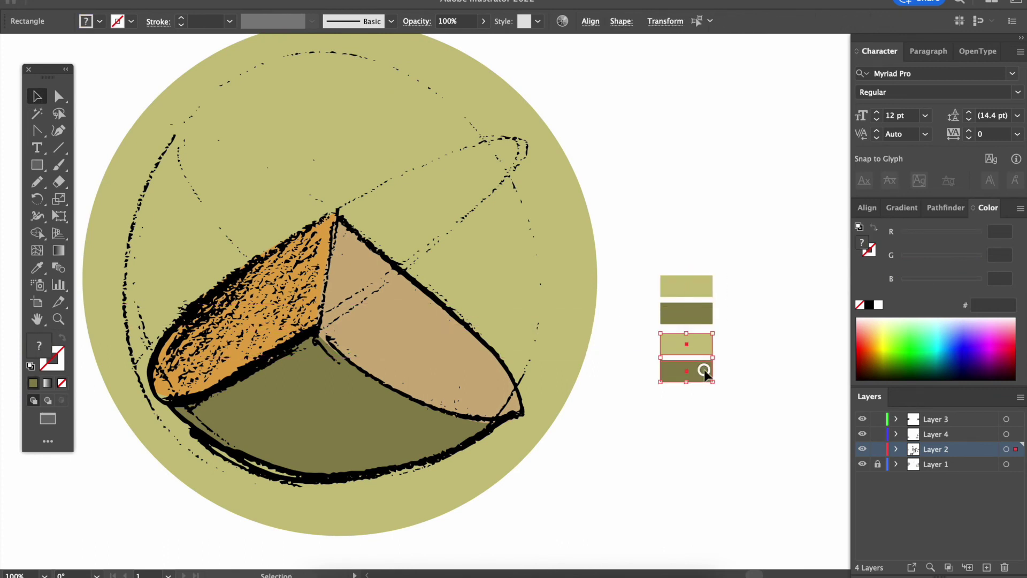
left_click(748, 376)
left_click(705, 351)
key("i")
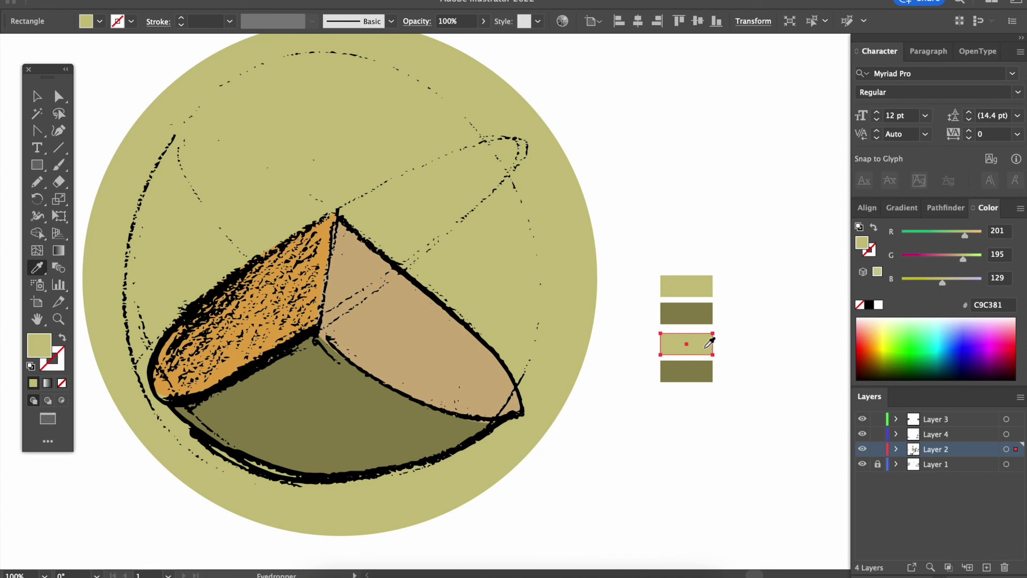
left_click(422, 329)
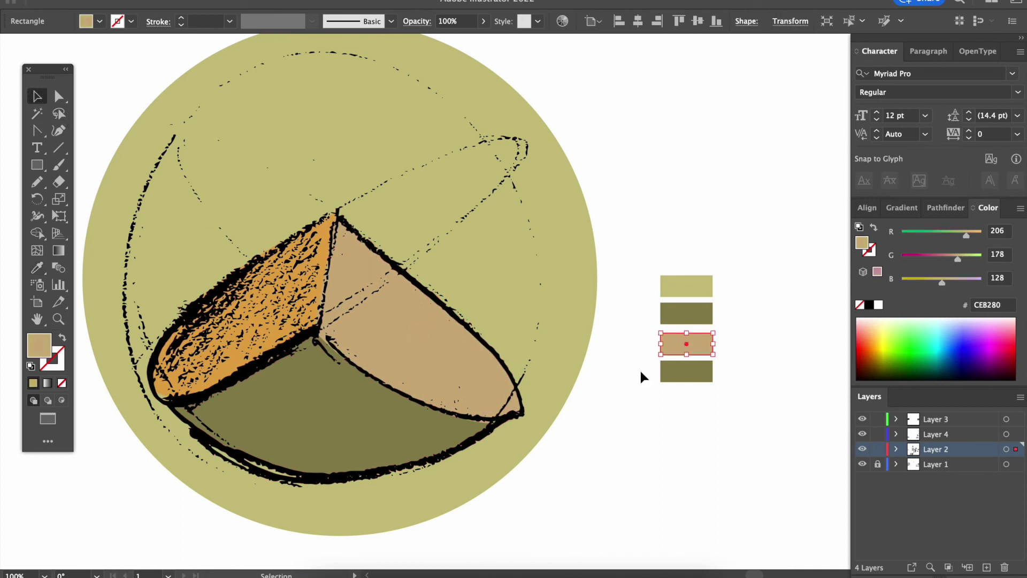
Step: Fill the lowest swatch with the left face's orange E2A747 using the Eyedropper and deselect it
left_click(703, 378)
key("i")
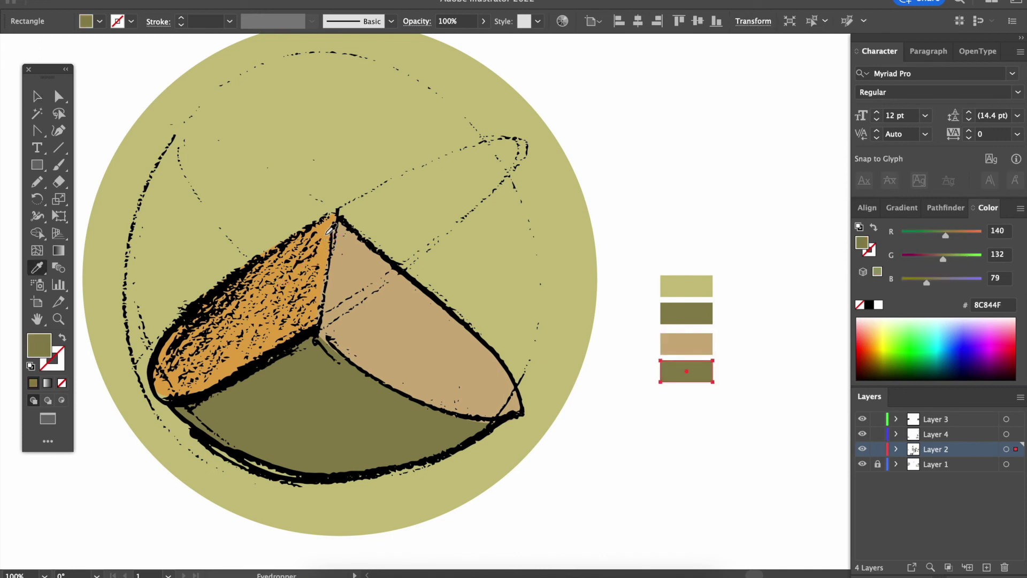
left_click(331, 229)
left_click(38, 96)
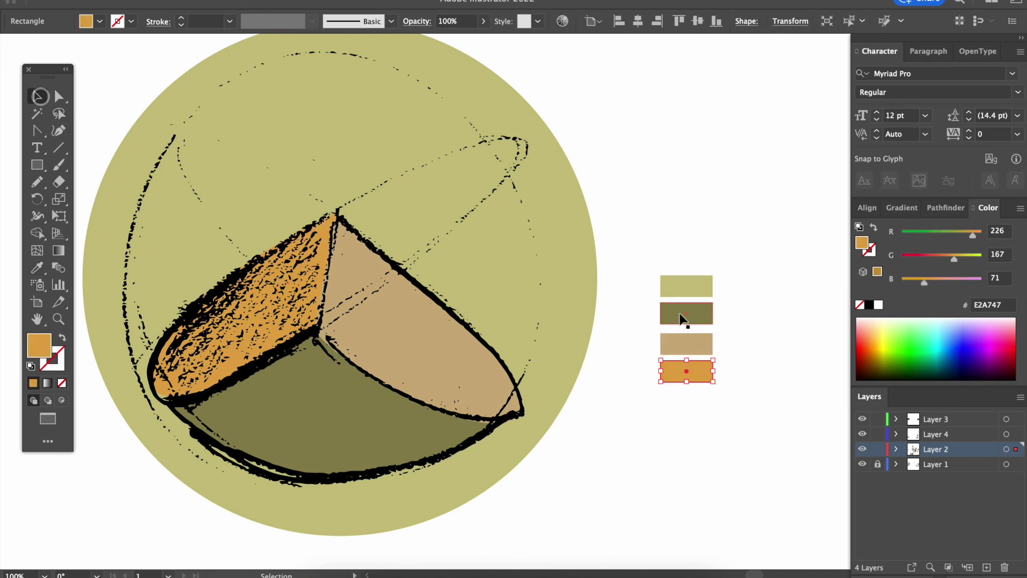
left_click(774, 359)
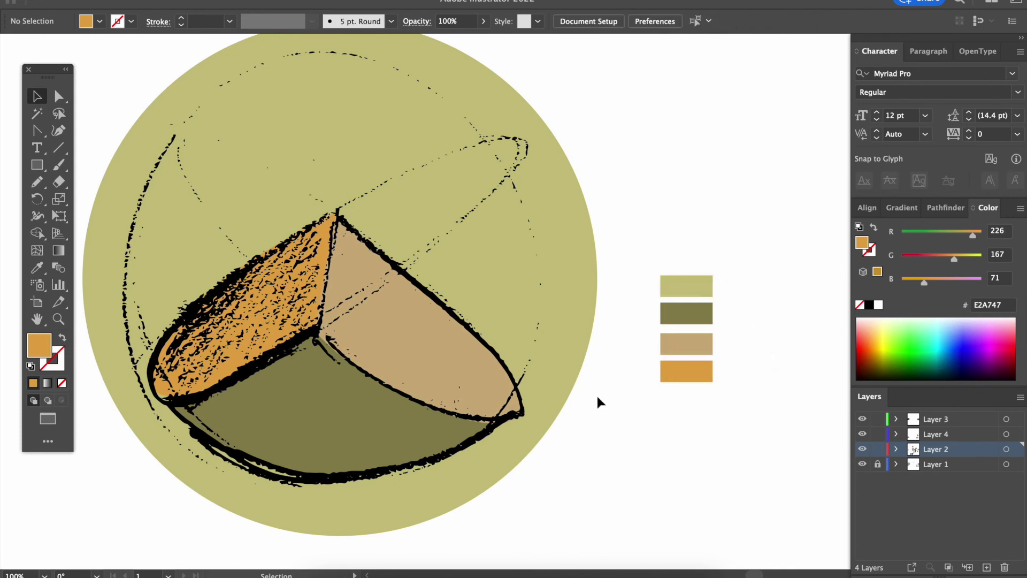
Step: Duplicate the orange swatch just below itself and fill the copy with the sketch outline's black using the Eyedropper
left_click_drag(701, 378, 702, 401)
key("i")
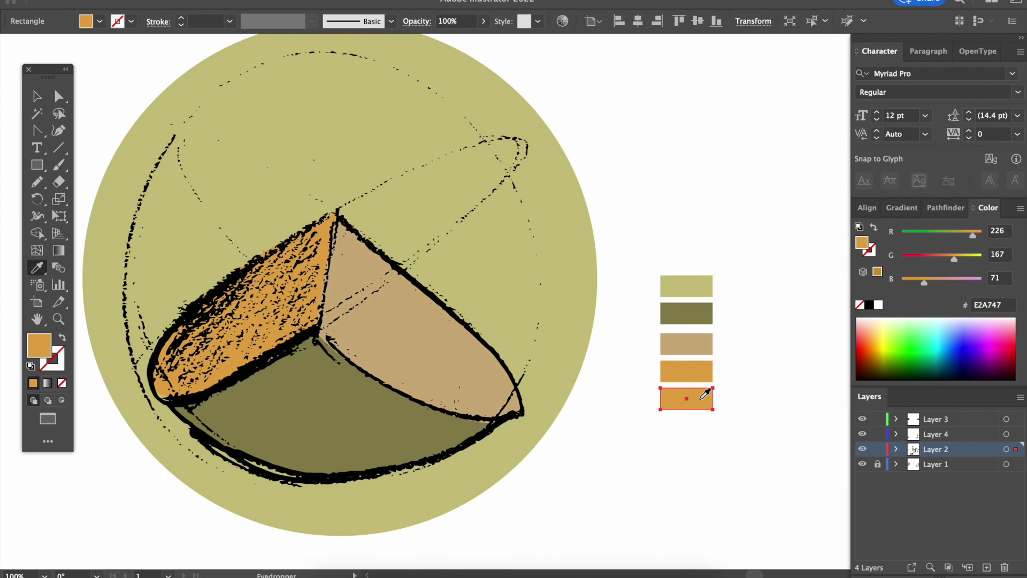
left_click(505, 417)
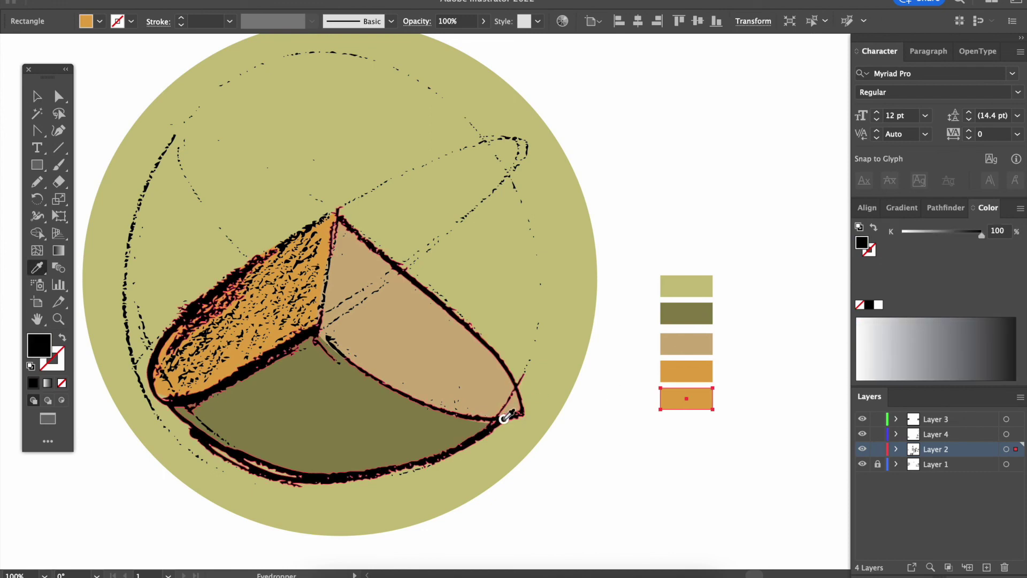
left_click(33, 96)
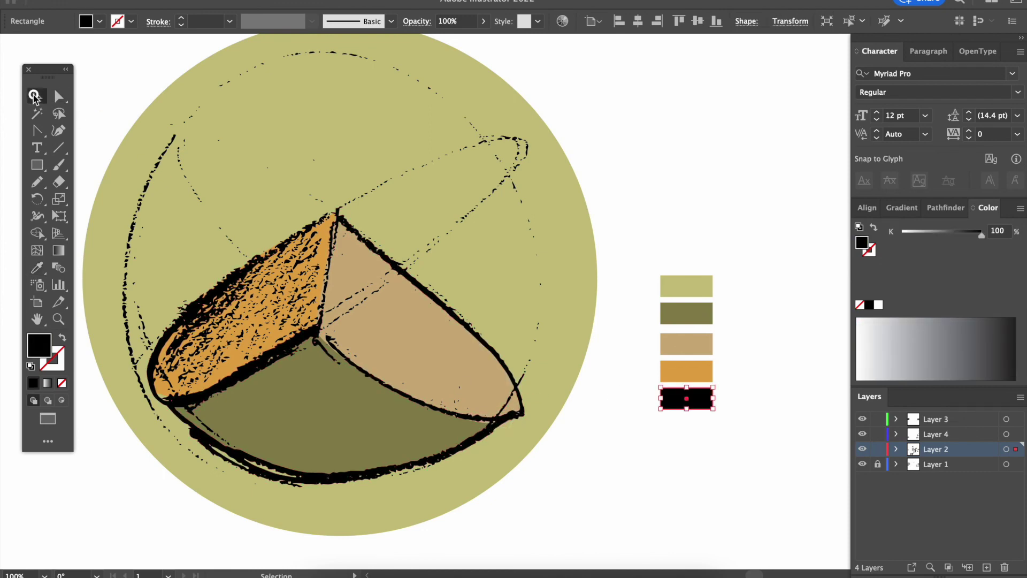
left_click(678, 449)
Step: Move the column of five swatches closer to the circle's right edge and deselect it
scroll(685, 465, "right", 3)
left_click_drag(688, 295, 610, 407)
left_click(619, 467)
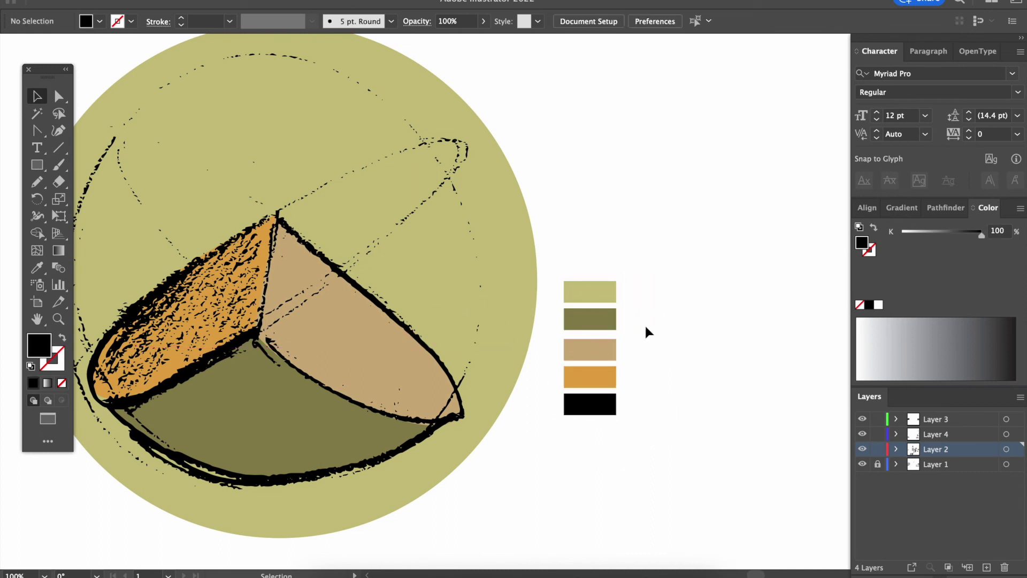
Step: Examine the finished wedge example on the rounded grey panel, including its swatch column and the colour of its outline group
key("ctrl+minus")
key("ctrl+minus")
key("ctrl+minus")
scroll(645, 332, "down", 5)
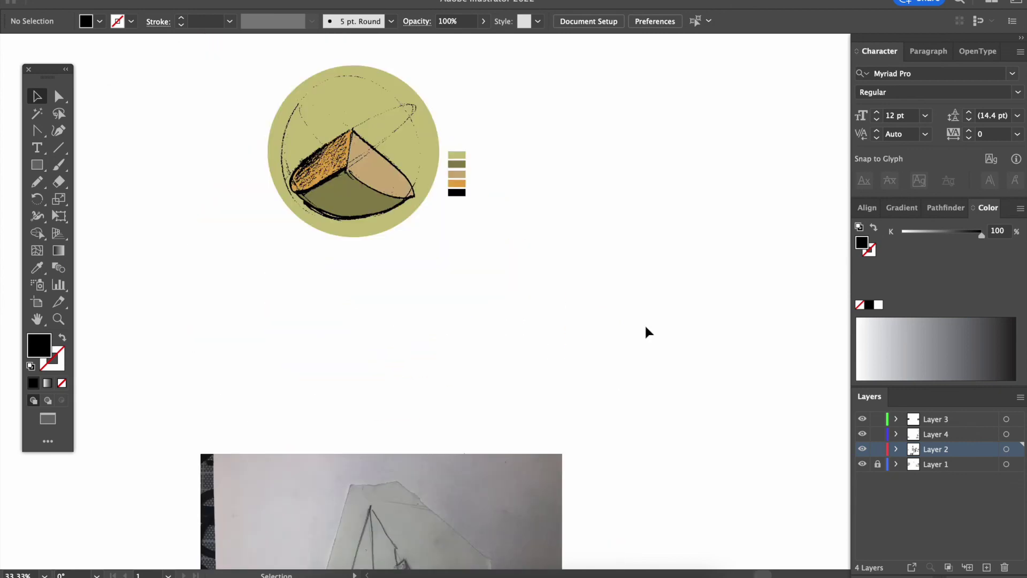
key("ctrl+minus")
key("ctrl+minus")
scroll(645, 332, "down", 4)
scroll(645, 331, "down", 3)
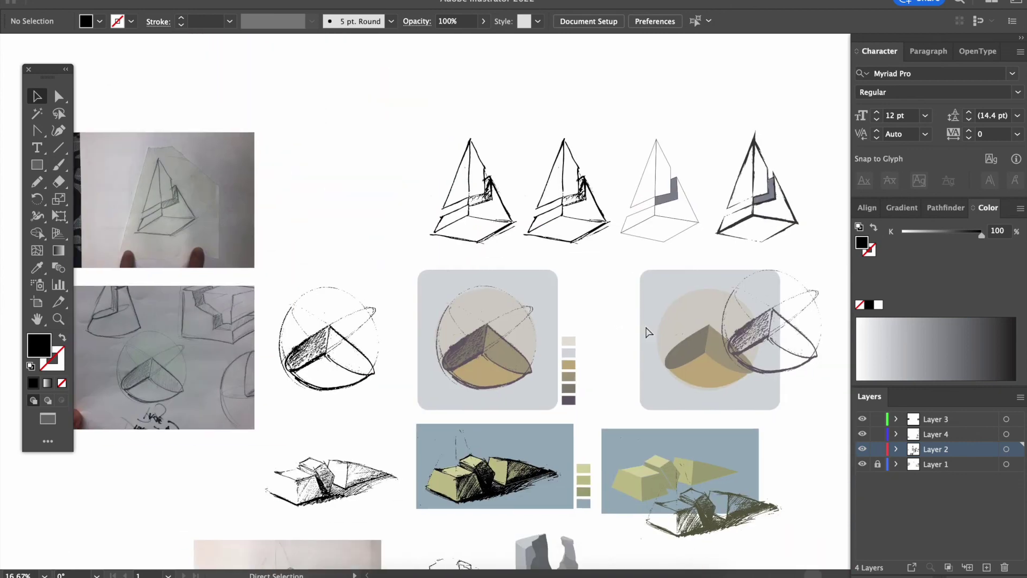
key("ctrl+plus")
key("ctrl+plus")
key("ctrl+plus")
scroll(641, 363, "down", 2)
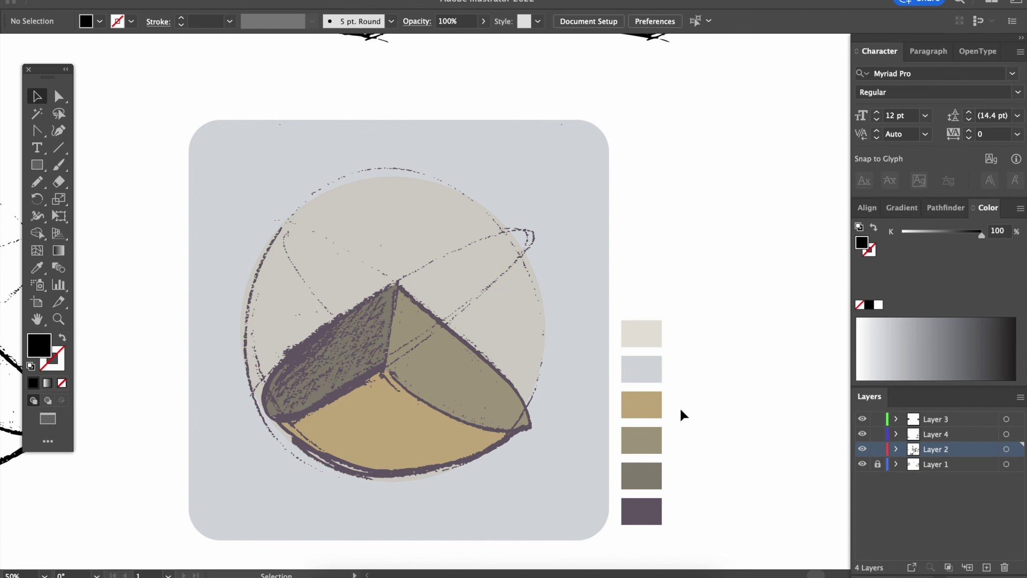
key("ctrl+plus")
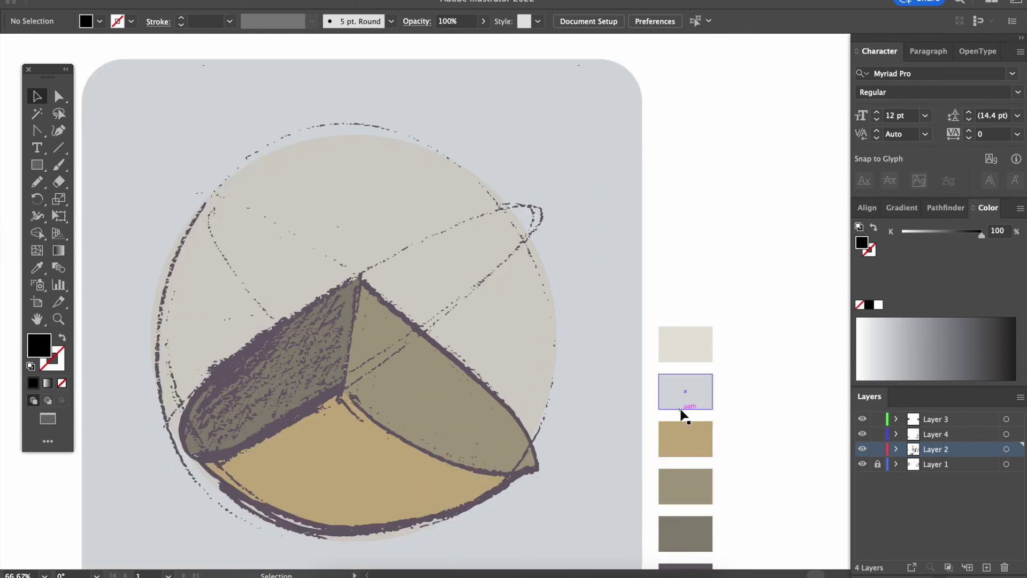
left_click(316, 403)
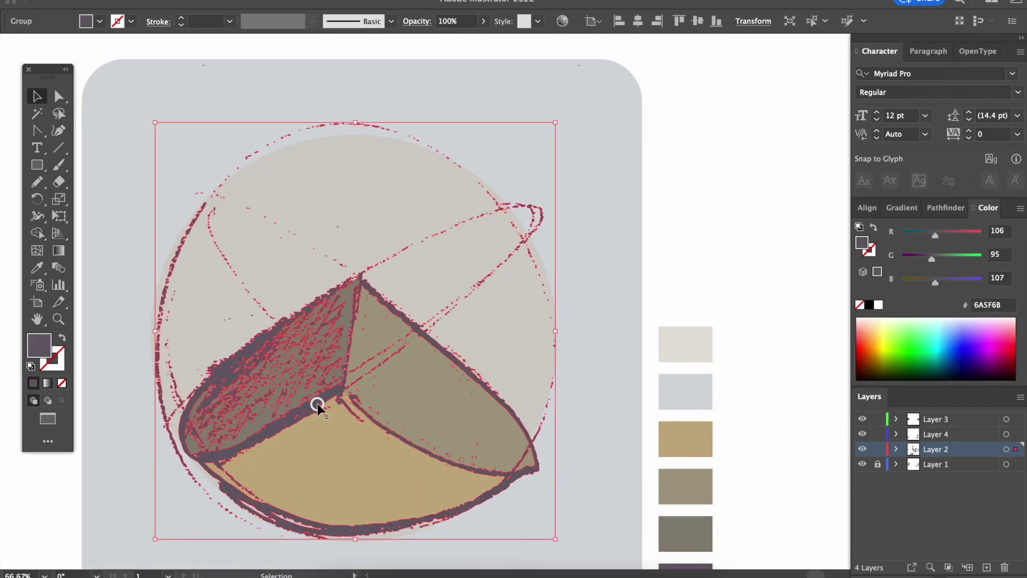
left_click(744, 239)
scroll(695, 244, "down", 3)
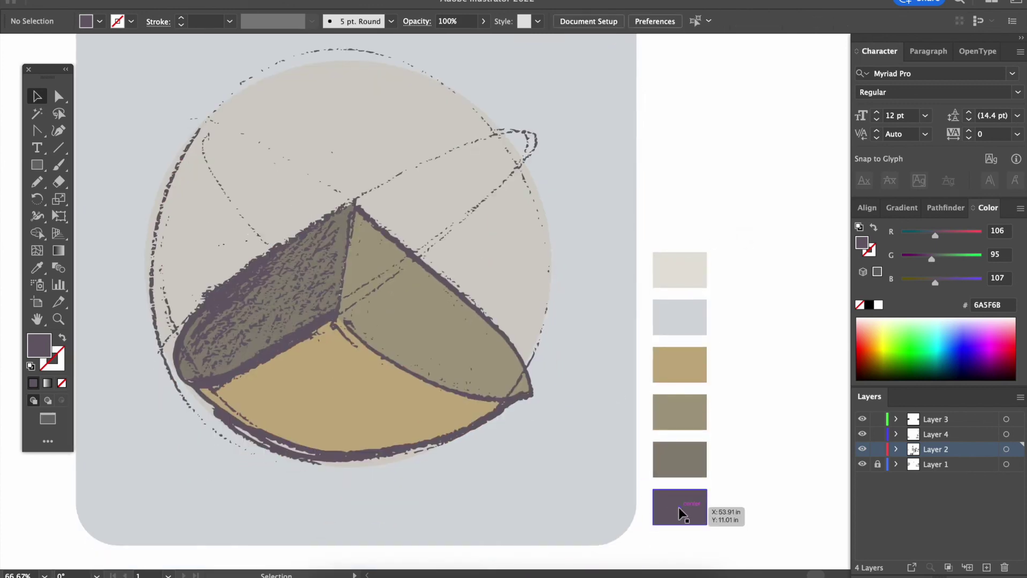
Step: Shift the olive line drawing slightly to the right of its place below the coloured blocks on the second blue panel
key("ctrl+minus")
key("ctrl+minus")
scroll(682, 514, "down", 8)
scroll(682, 514, "right", 5)
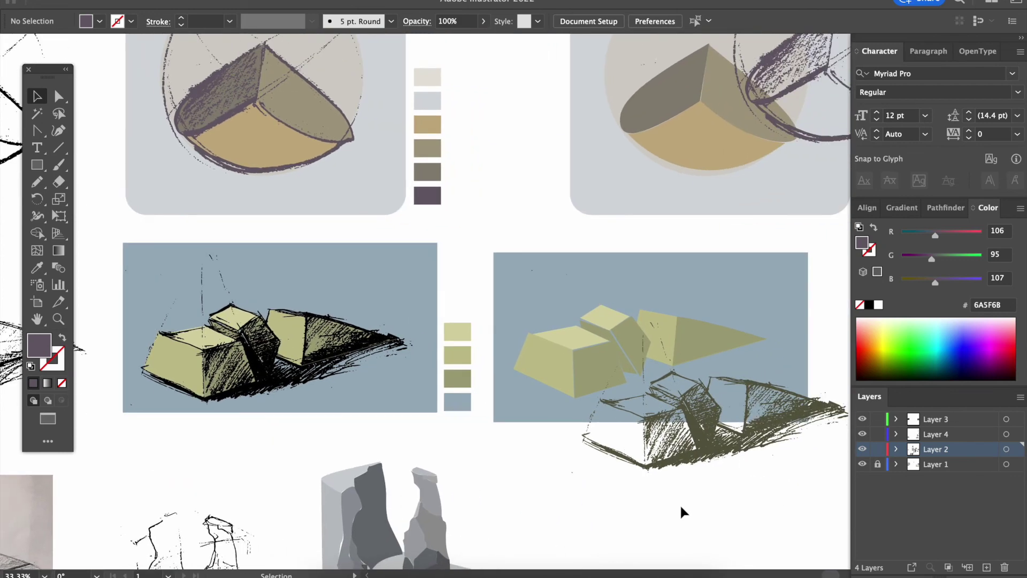
mouse_move(704, 438)
left_mouse_down()
mouse_move(722, 434)
mouse_move(660, 395)
mouse_move(641, 367)
mouse_move(692, 419)
mouse_move(635, 361)
mouse_move(743, 444)
mouse_move(733, 434)
left_mouse_up()
key("super+equal")
key("super+equal")
scroll(738, 449, "down", 4)
scroll(738, 449, "right", 5)
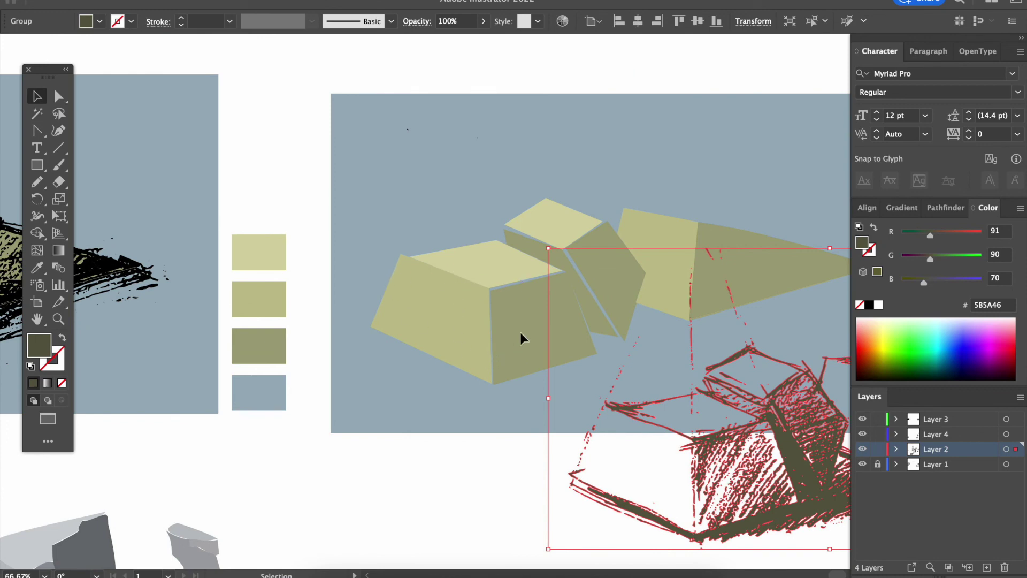
left_click(484, 489)
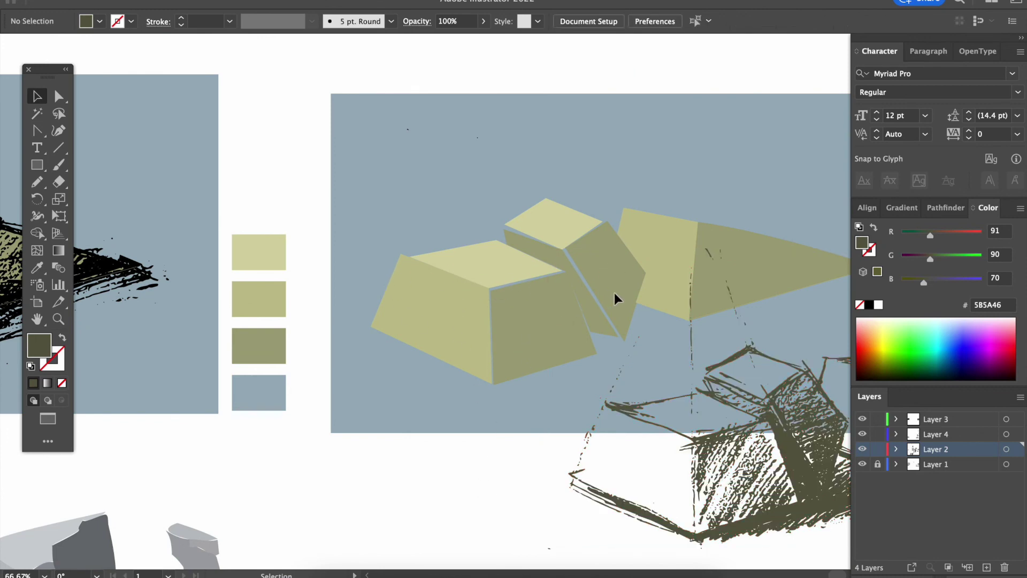
Step: Align the olive line drawing over the coloured blocks on the second blue panel and deselect it
left_click(802, 465)
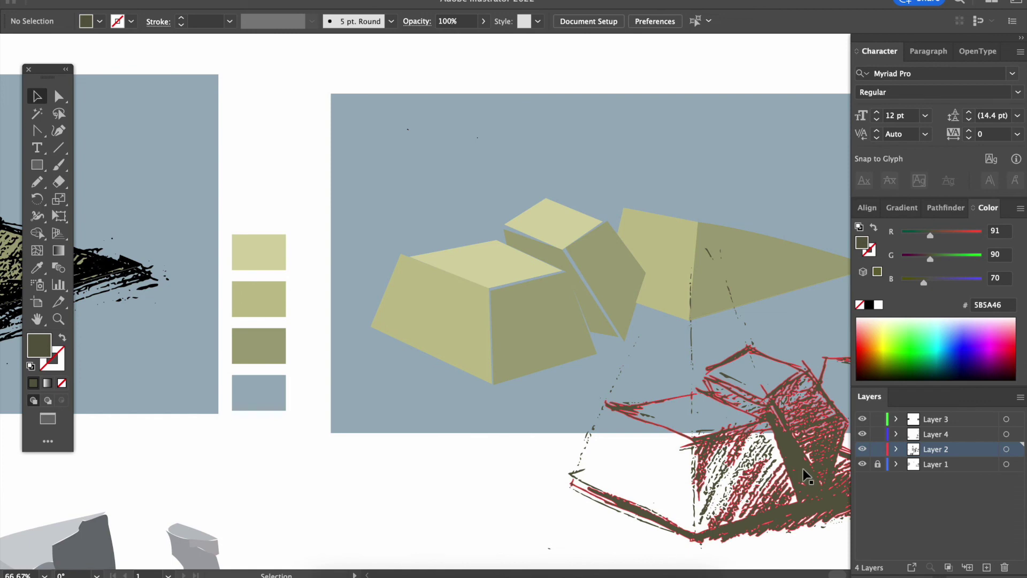
mouse_move(798, 465)
left_mouse_down()
mouse_move(657, 353)
mouse_move(591, 321)
left_mouse_up()
left_click(614, 541)
left_click(568, 360)
left_click(667, 502)
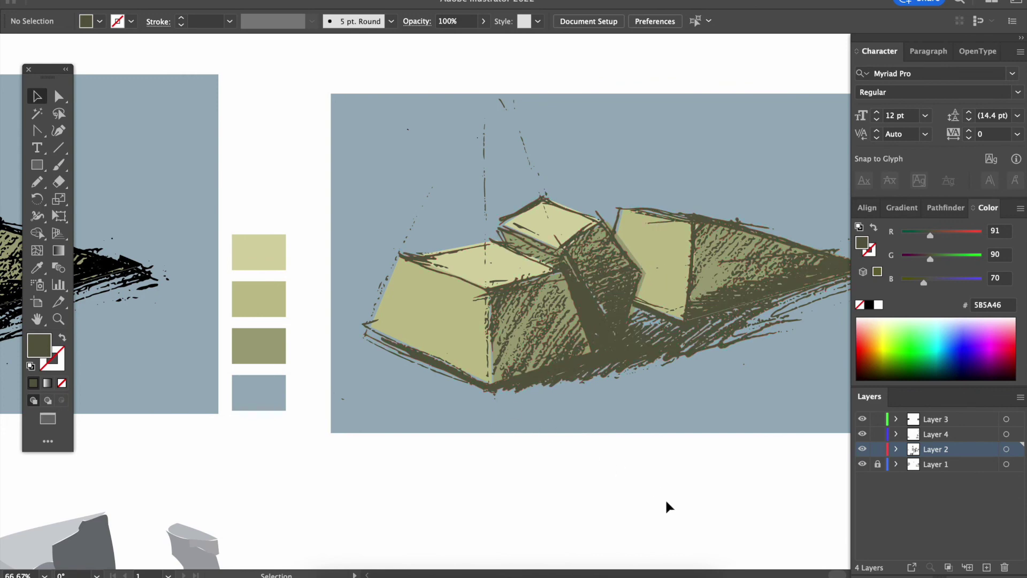
Step: Move the olive line drawing down and right, off the coloured blocks and partly below the blue panel
left_click_drag(609, 363, 714, 530)
key("ctrl+minus")
key("ctrl+minus")
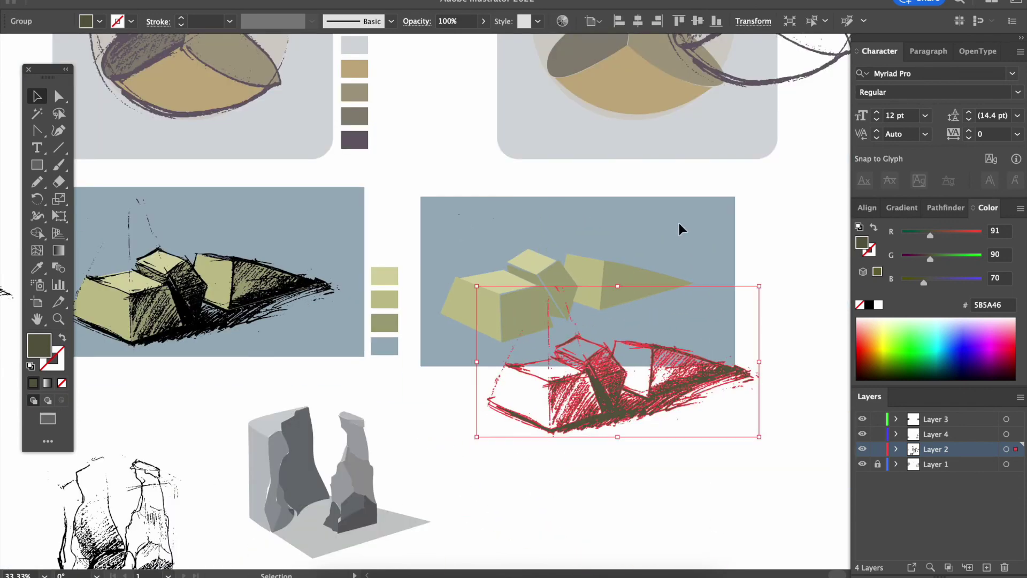
Step: Compare the finished wedge, block and grey rock examples and their swatch palettes
scroll(517, 197, "left", 4)
scroll(517, 197, "up", 2)
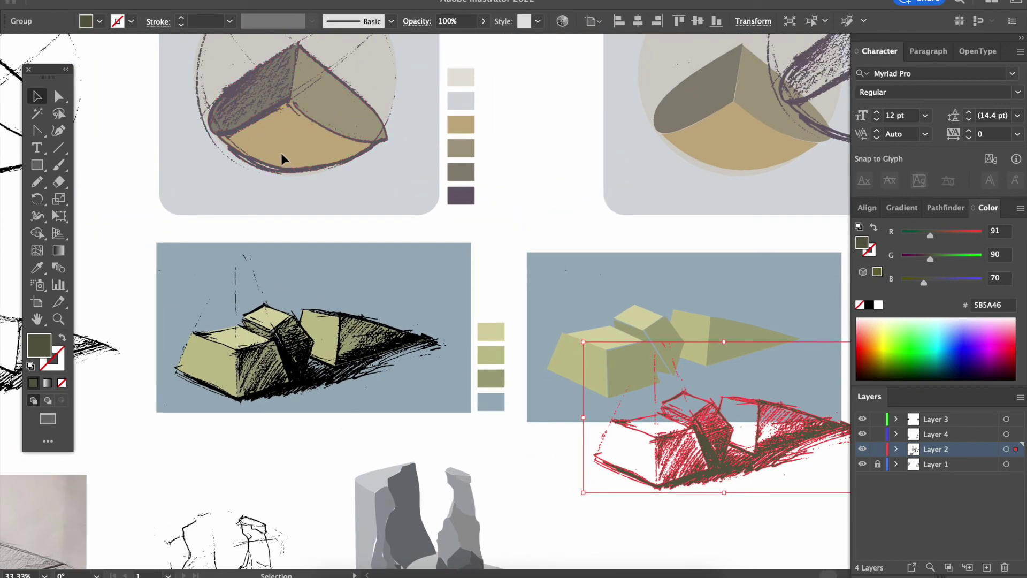
scroll(467, 322, "down", 3)
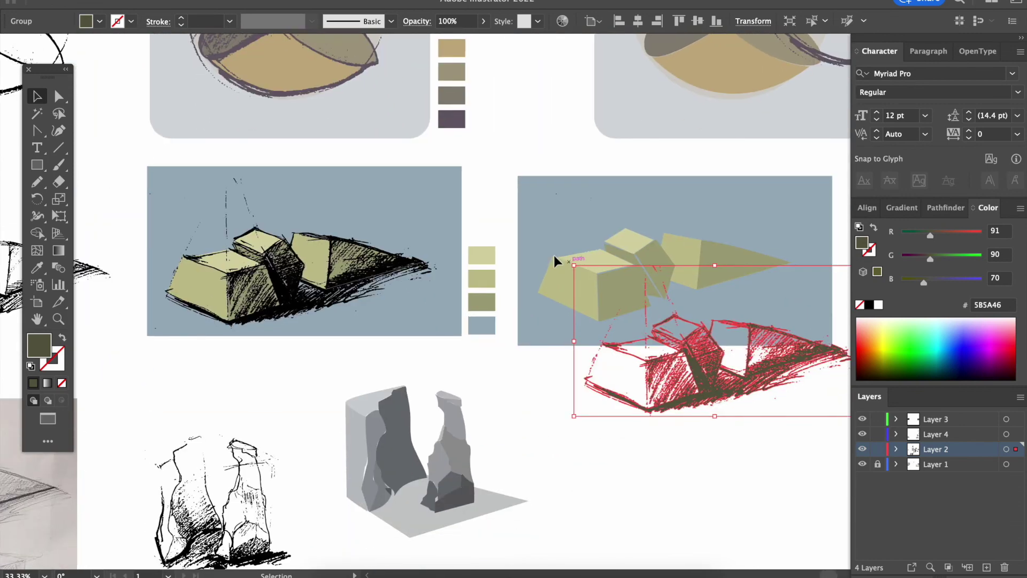
scroll(630, 333, "down", 3)
scroll(630, 332, "left", 2)
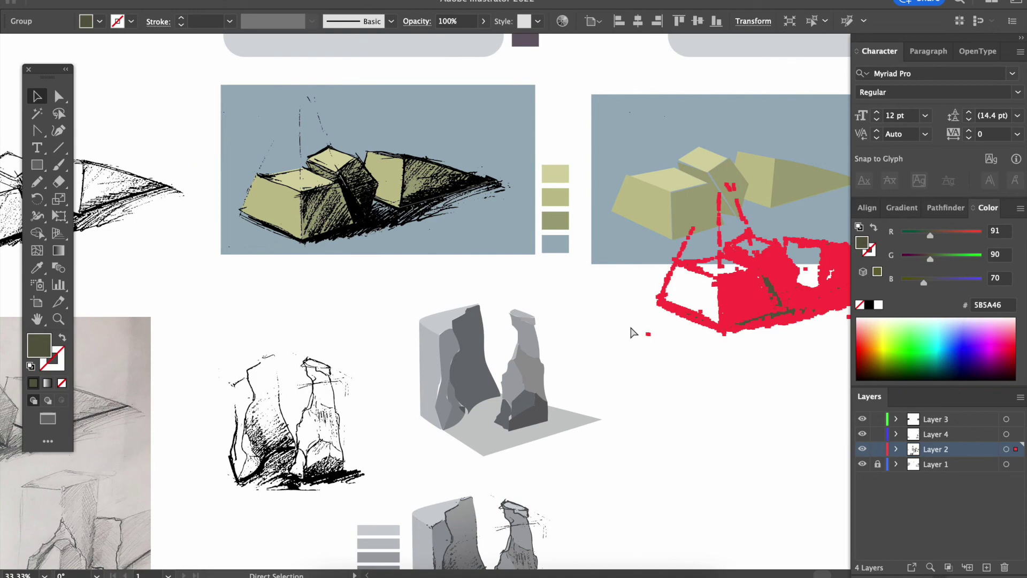
scroll(630, 332, "up", 5)
scroll(631, 333, "down", 10)
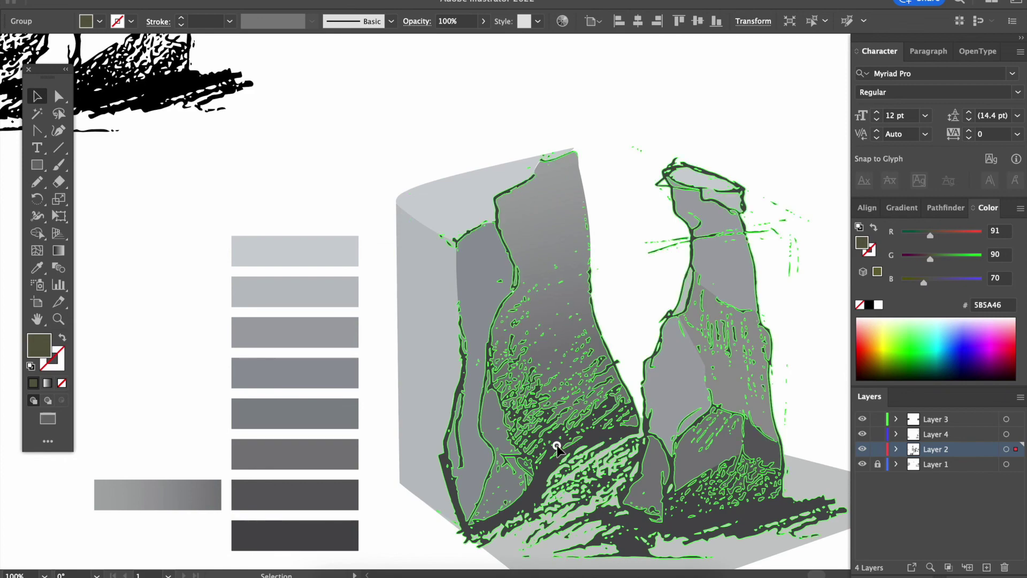
Step: Try moving the dark line drawing down and right, off the shaded grey rock shapes
mouse_move(555, 443)
left_mouse_down()
mouse_move(684, 489)
mouse_move(711, 522)
left_mouse_up()
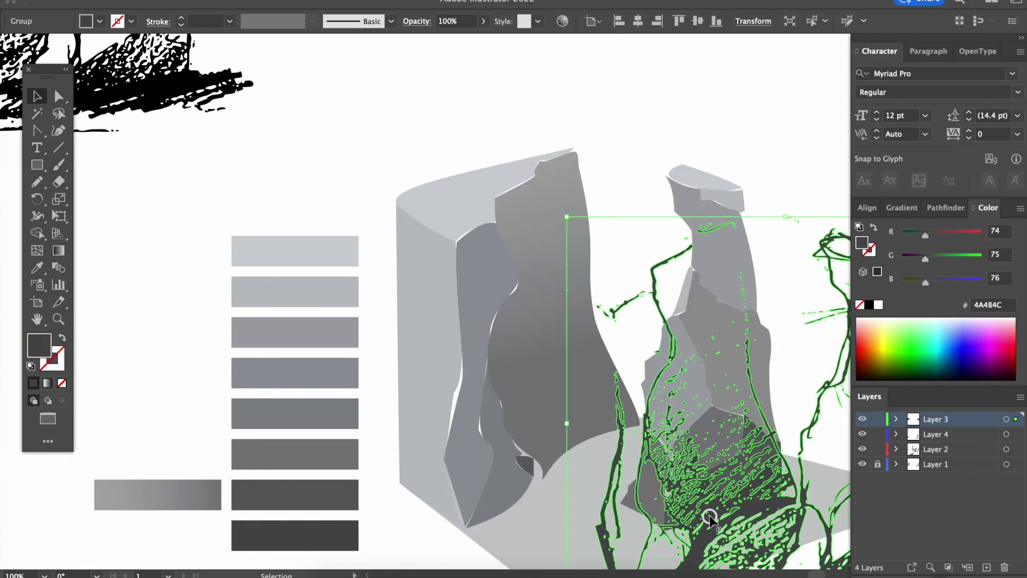
key("a")
key("ctrl+minus")
key("ctrl+minus")
key("ctrl+minus")
key("v")
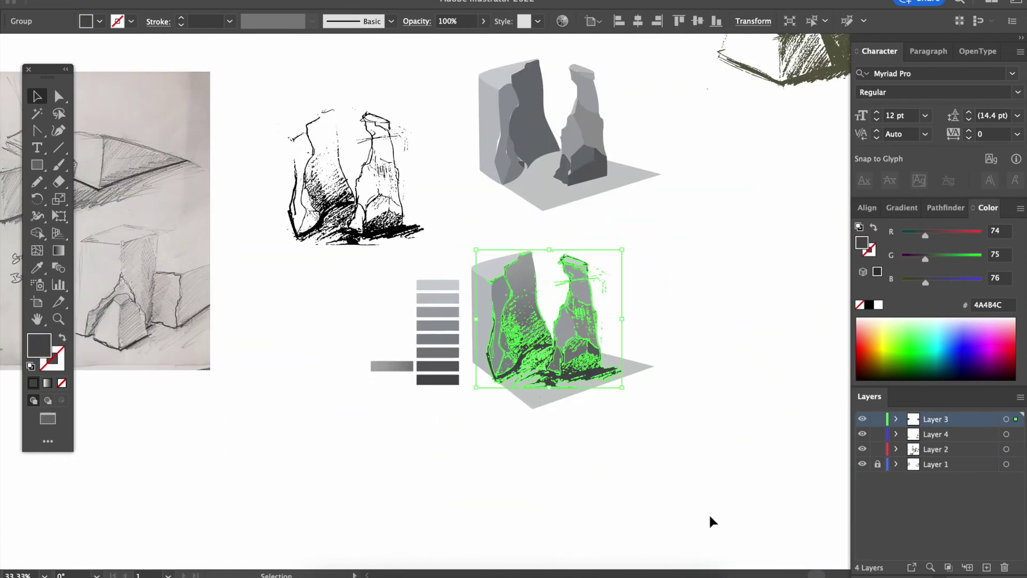
Step: Review the photographed pencil sketches alongside the coloured wedge and block examples
scroll(459, 313, "left", 8)
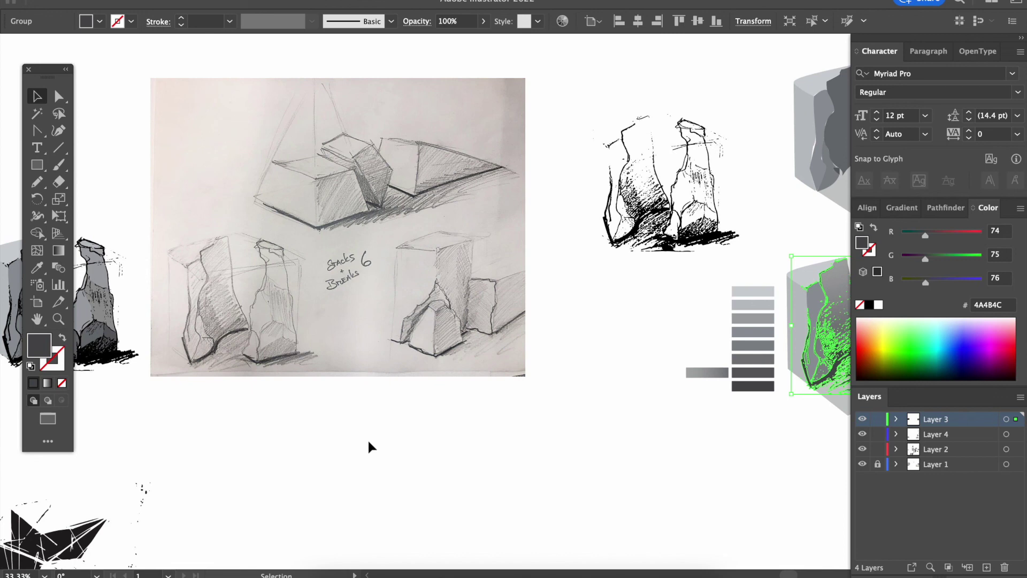
scroll(369, 447, "right", 2)
scroll(369, 447, "down", 1)
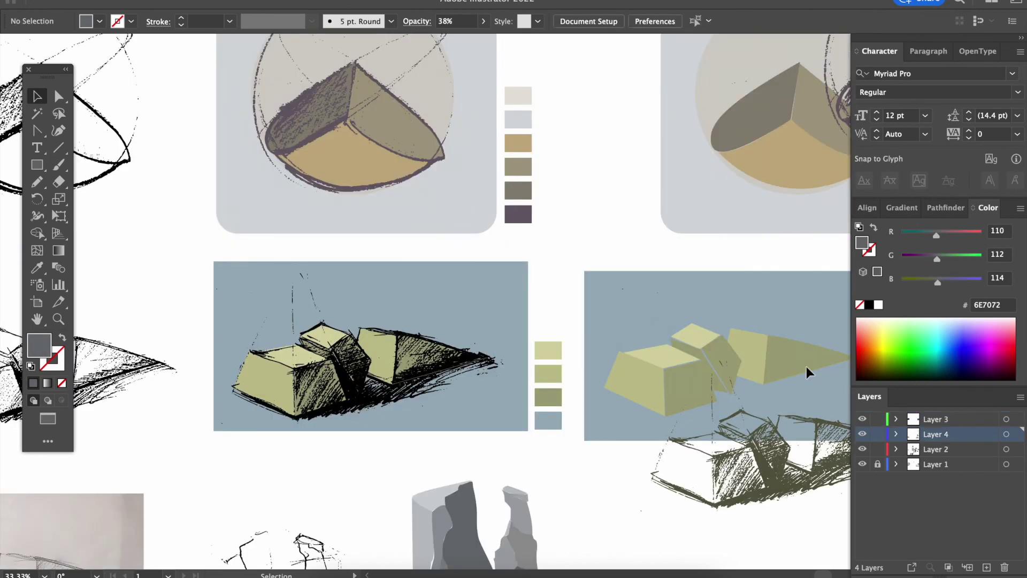
scroll(809, 372, "up", 3)
scroll(809, 371, "right", 3)
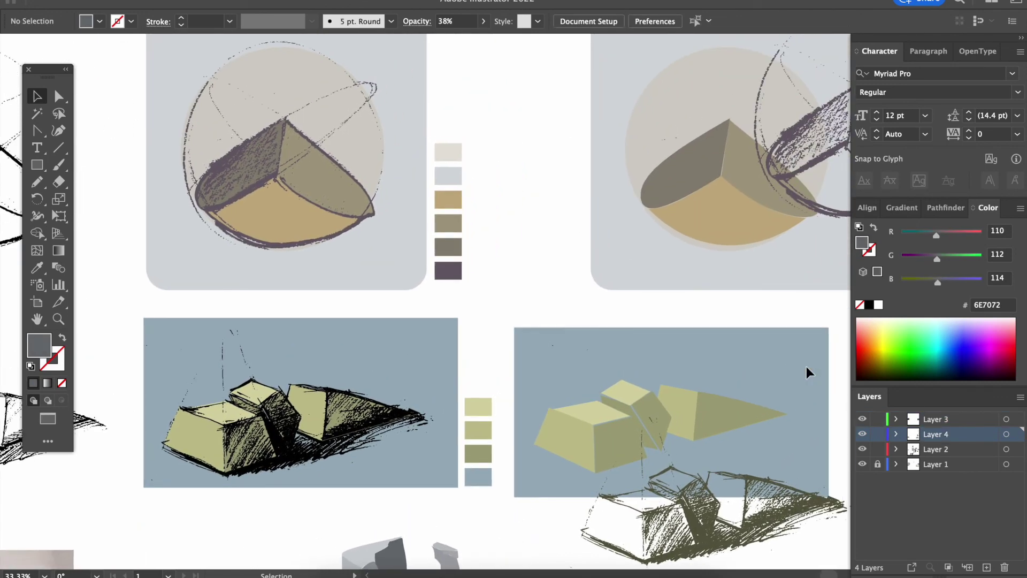